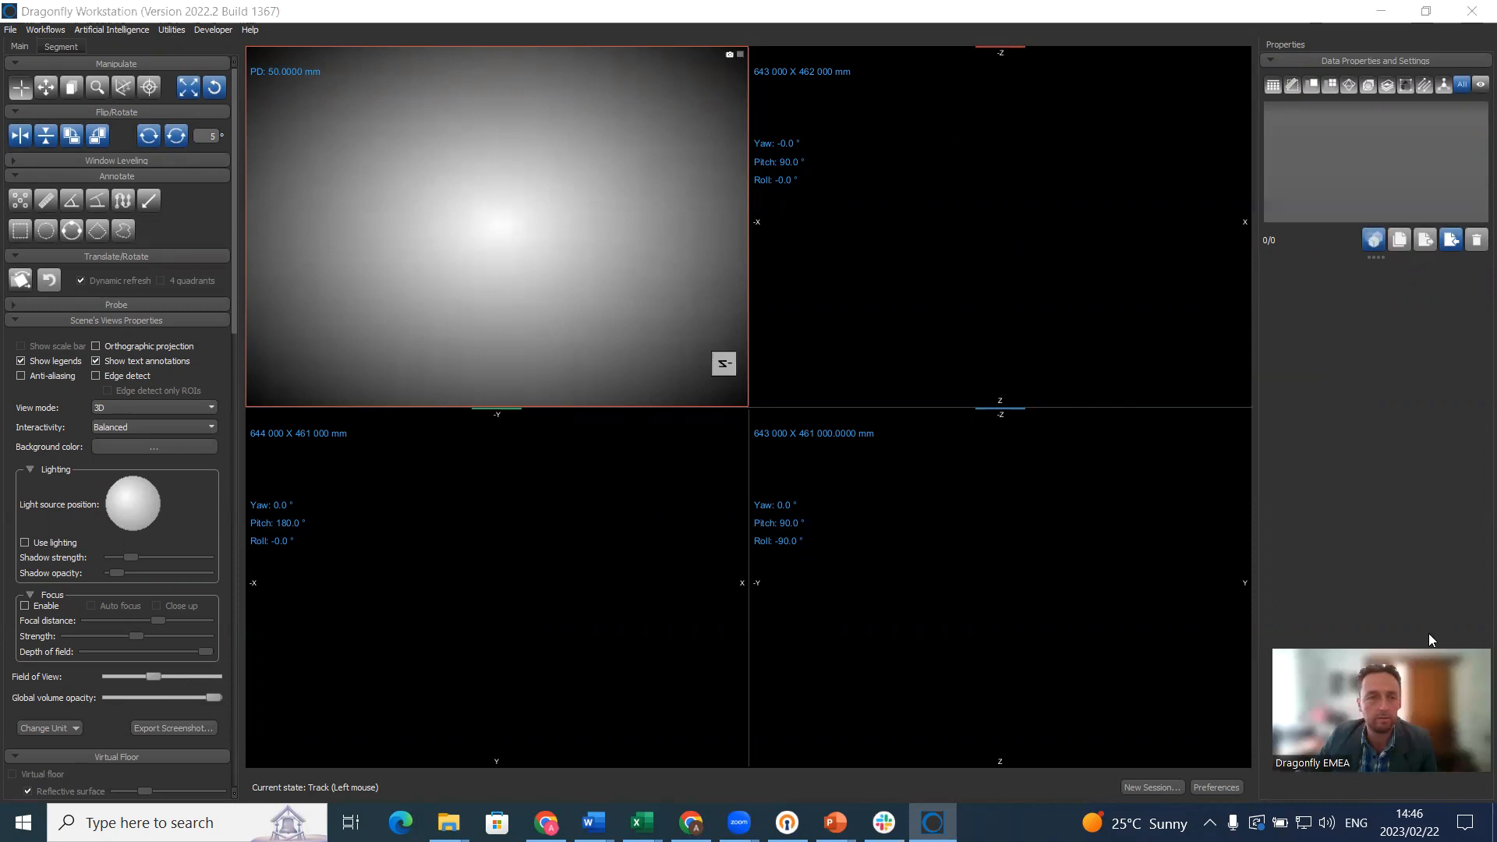
- Load all TIFF slices from the lego man stack folder, starting at lego000, and proceed to the image import settings
click(11, 31)
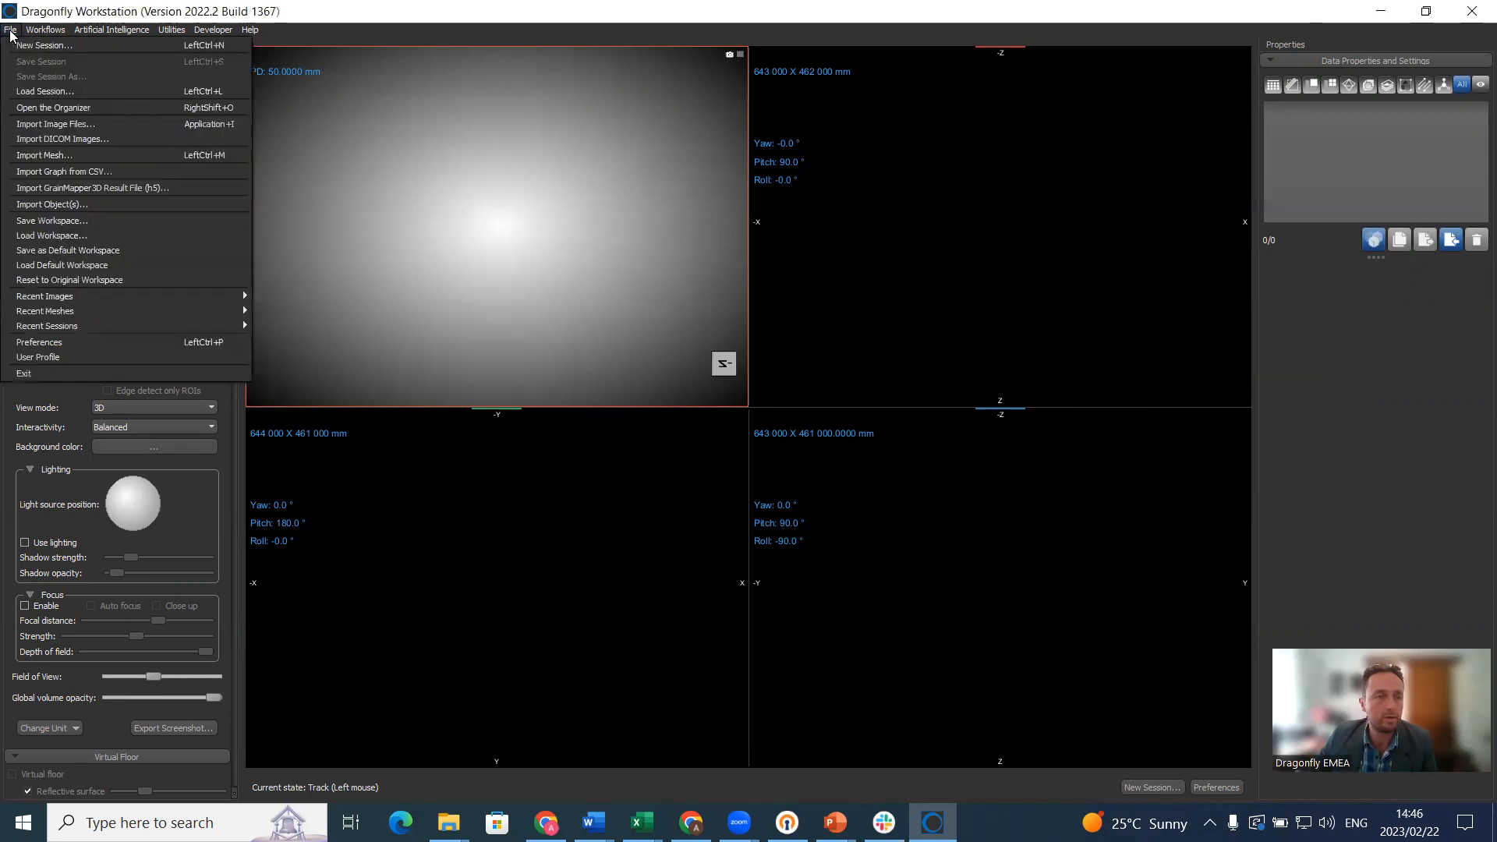
click(68, 129)
click(1031, 243)
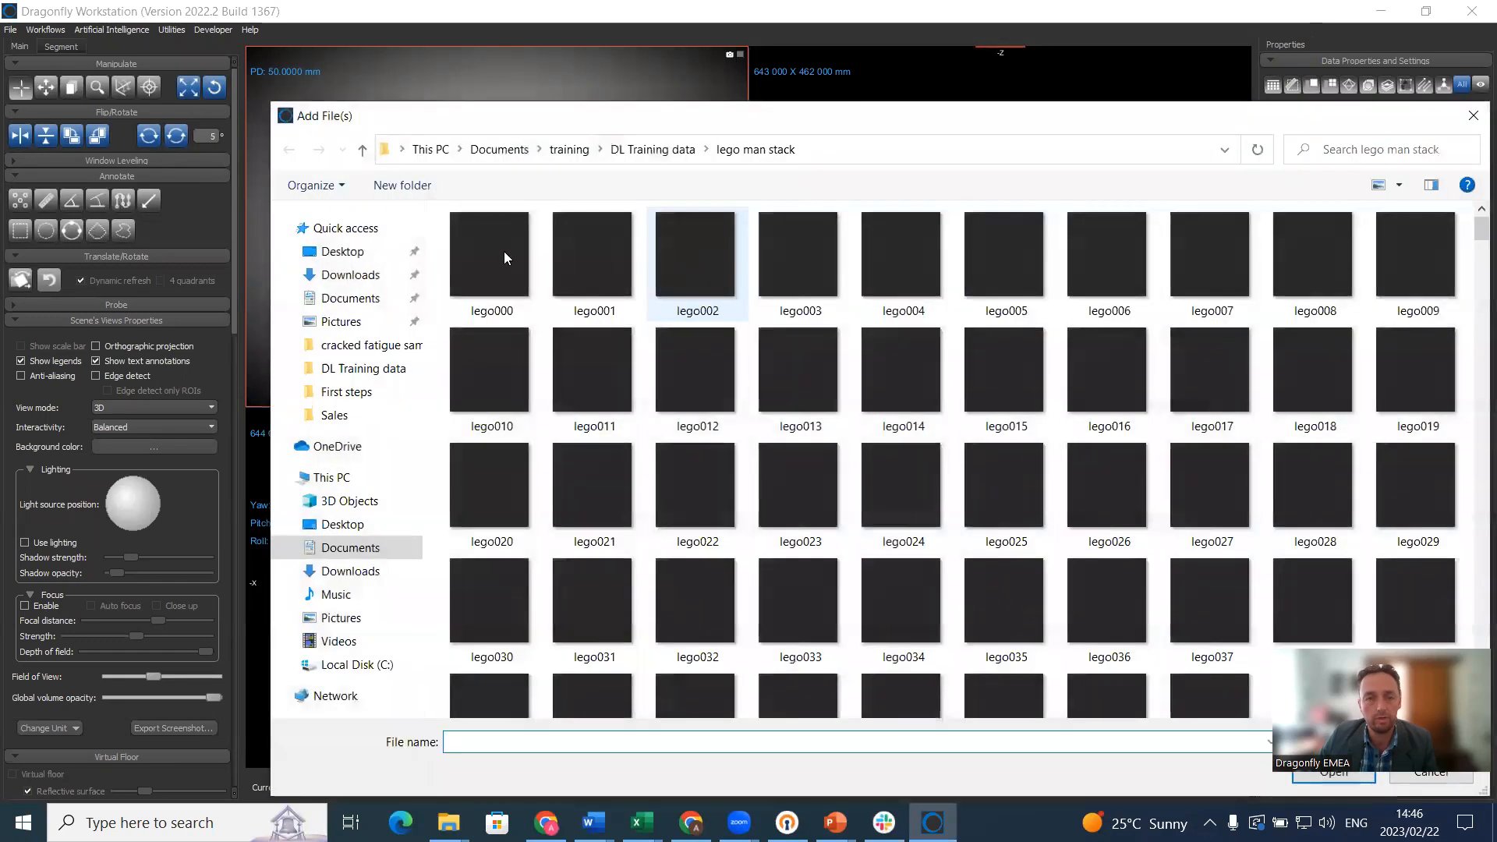
click(503, 251)
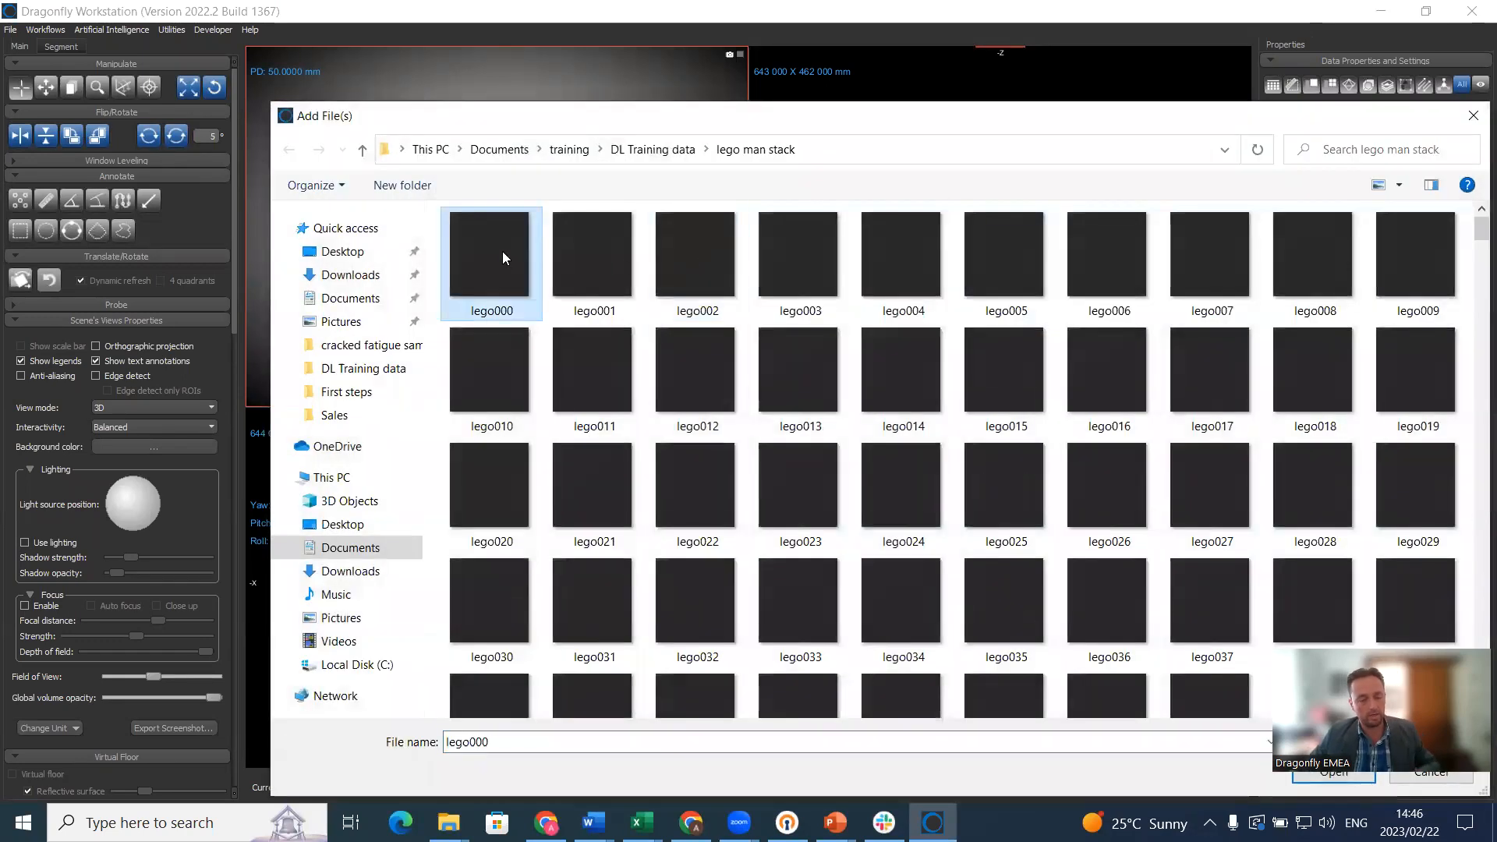
key(ctrl+a)
key(Return)
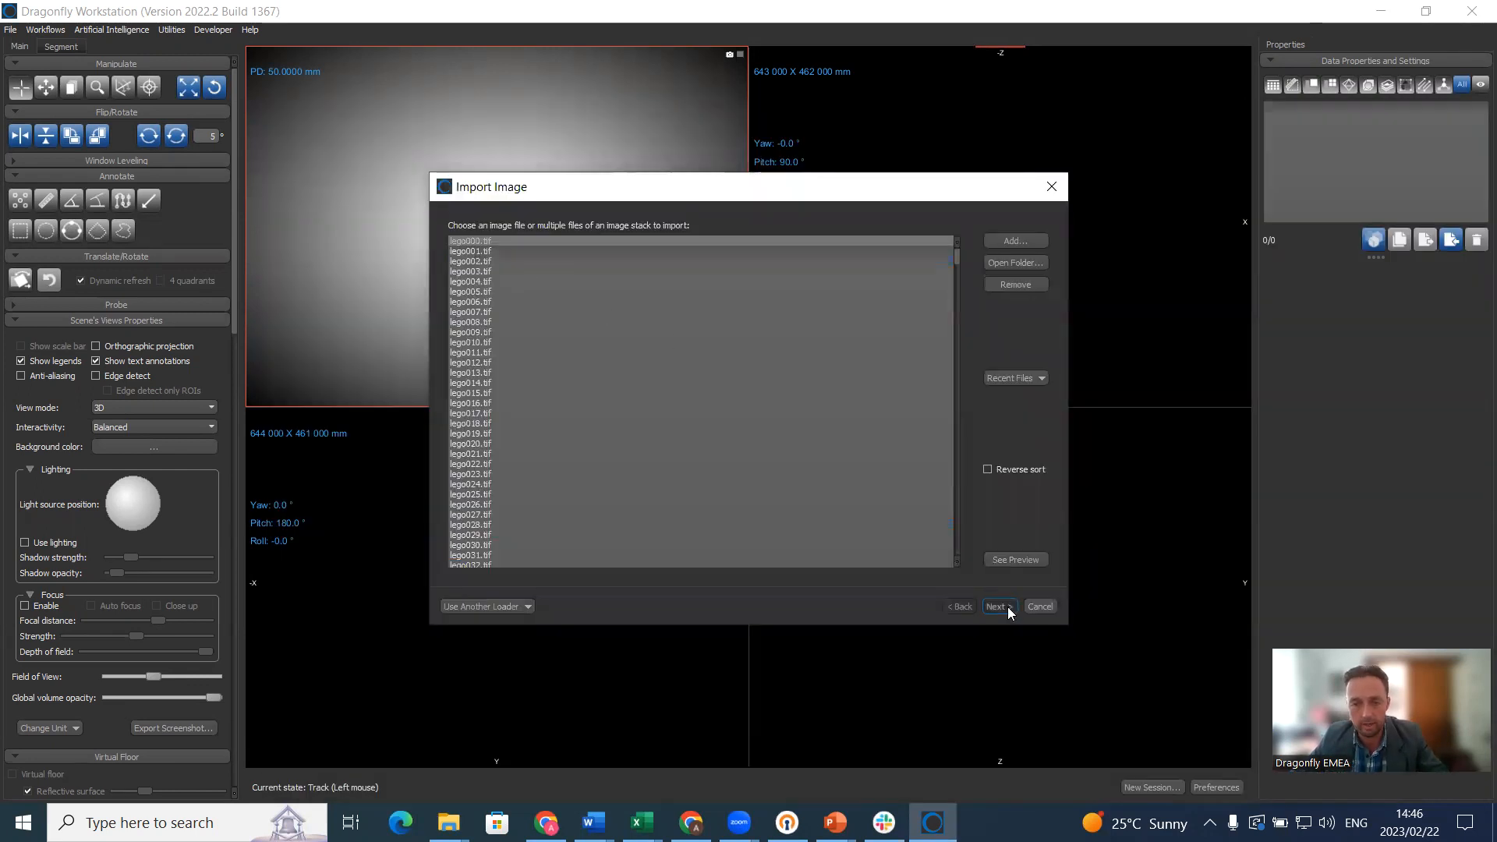
click(1001, 606)
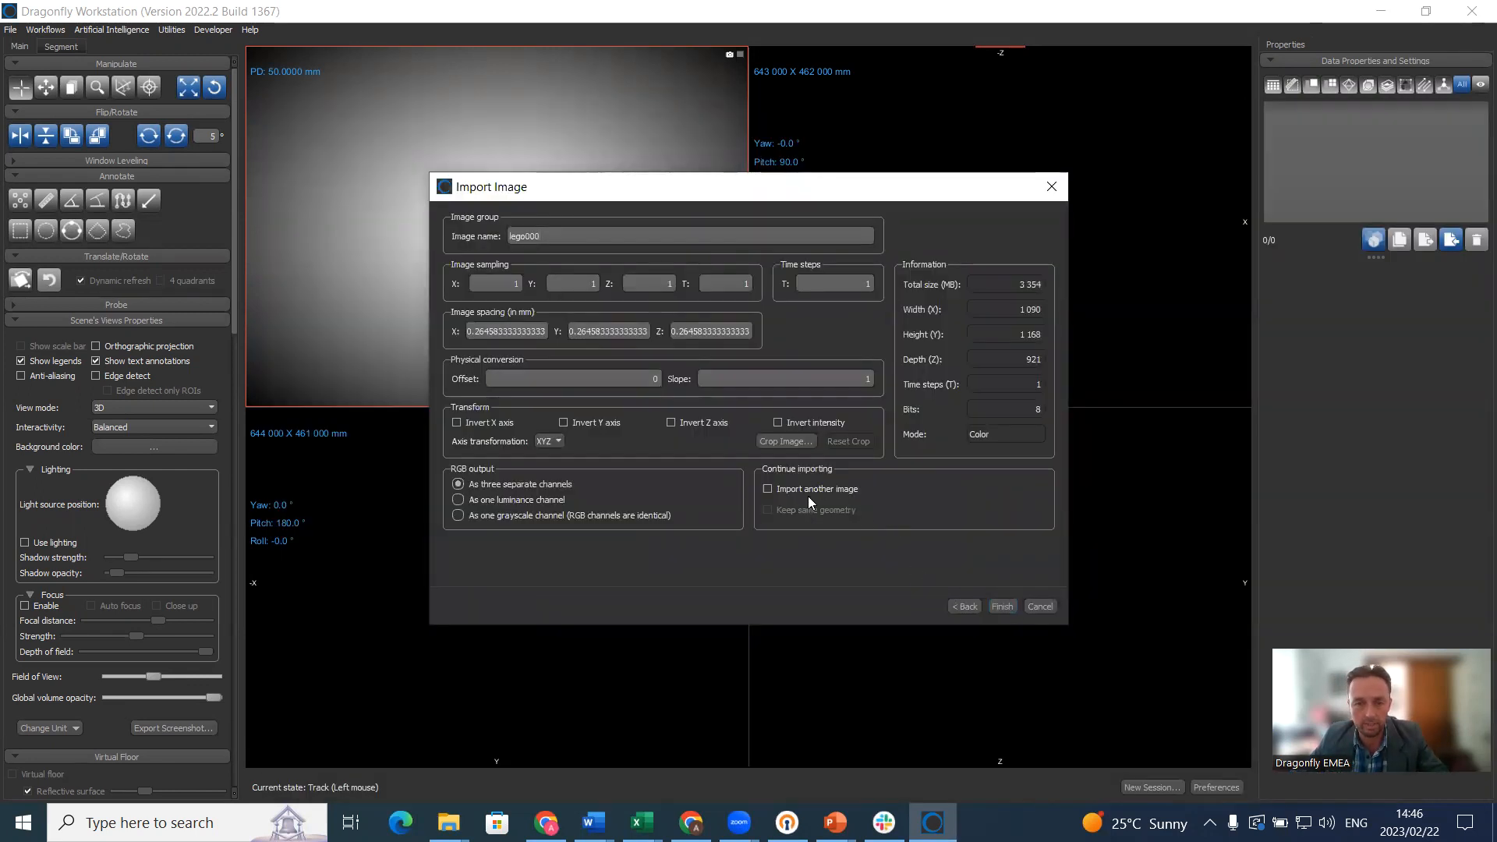
- Crop the stack to X 83–1090 and Z from slice 148, trimming empty Y margins and end slices, and finish the import
click(785, 441)
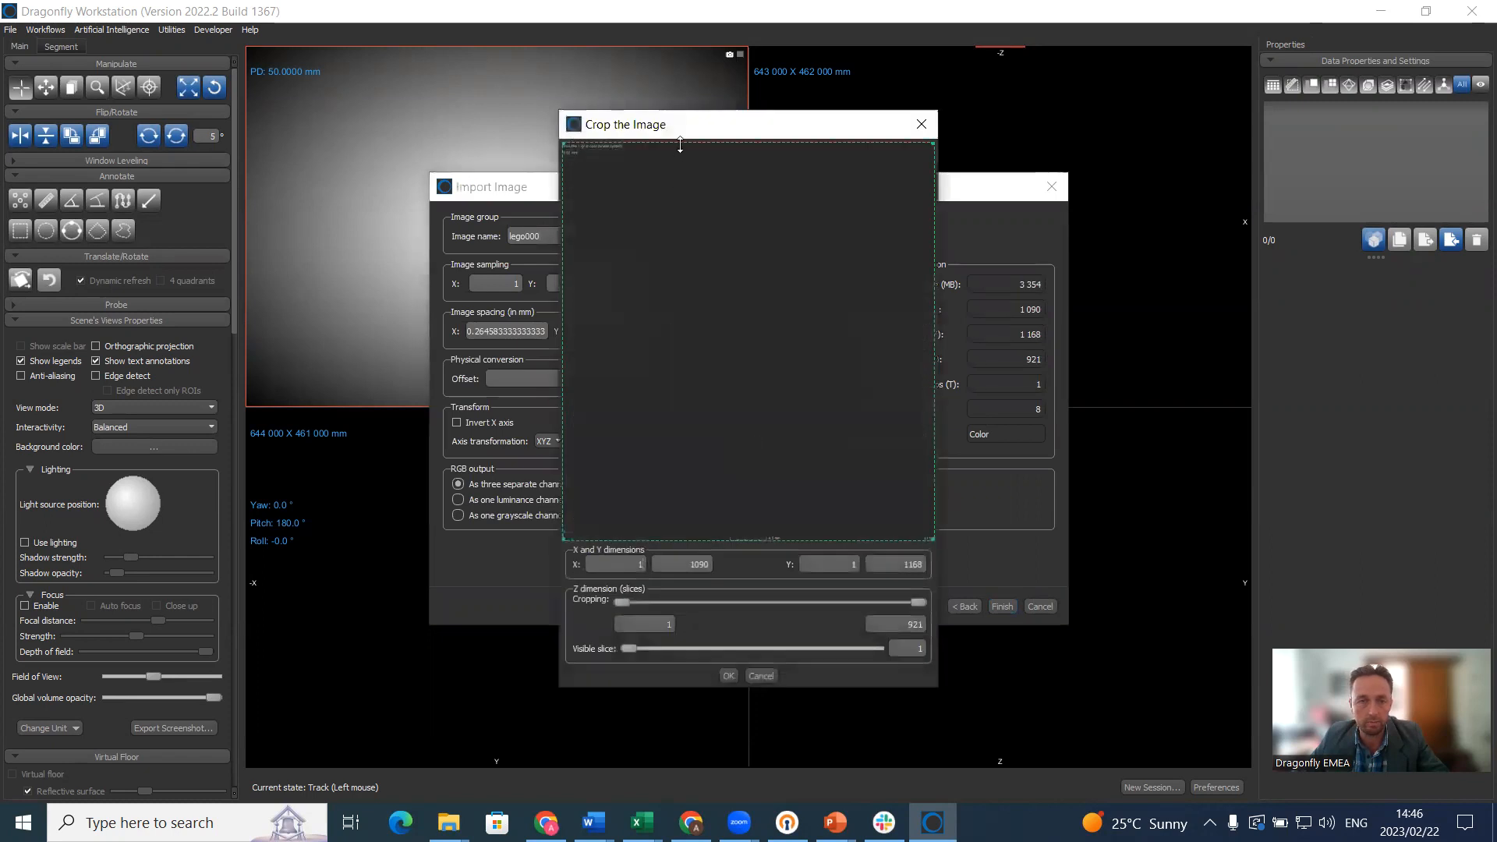
drag(682, 145, 685, 182)
drag(723, 538, 727, 518)
drag(574, 352, 591, 355)
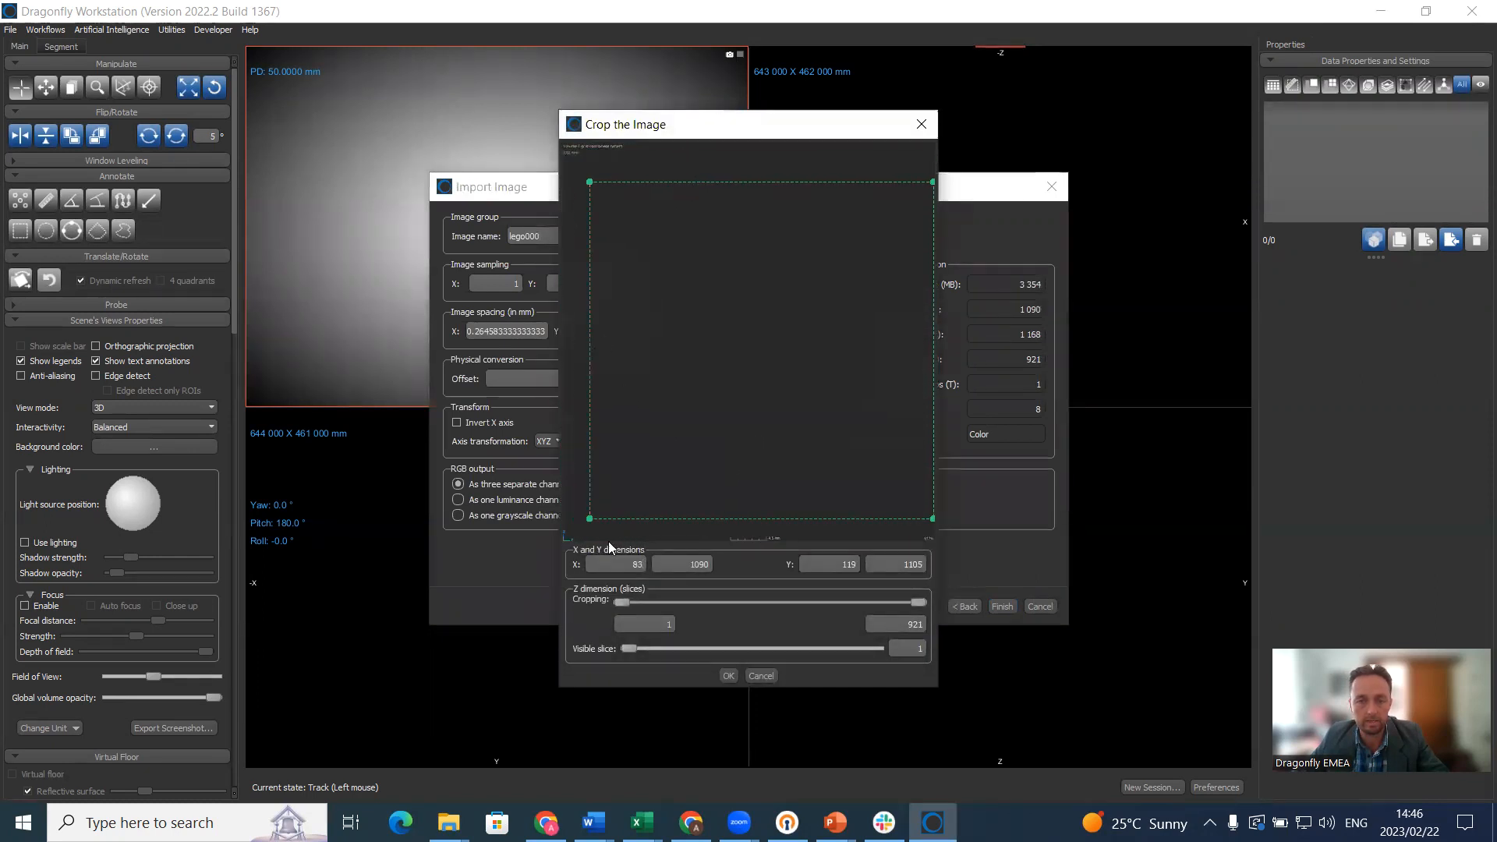
drag(626, 641, 758, 658)
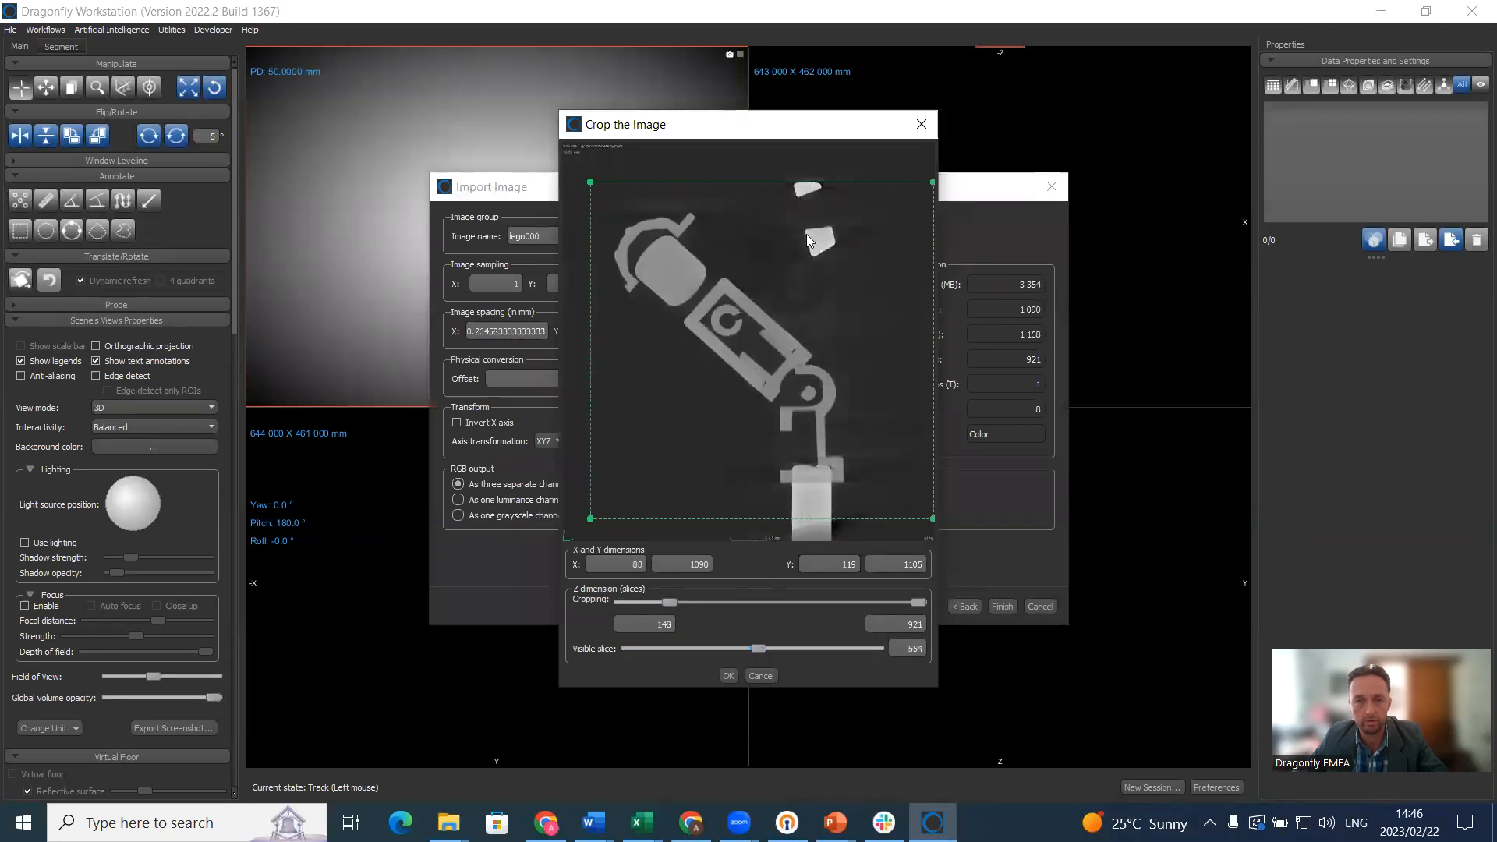
drag(820, 180, 820, 151)
drag(757, 648, 856, 649)
drag(919, 602, 895, 603)
click(728, 676)
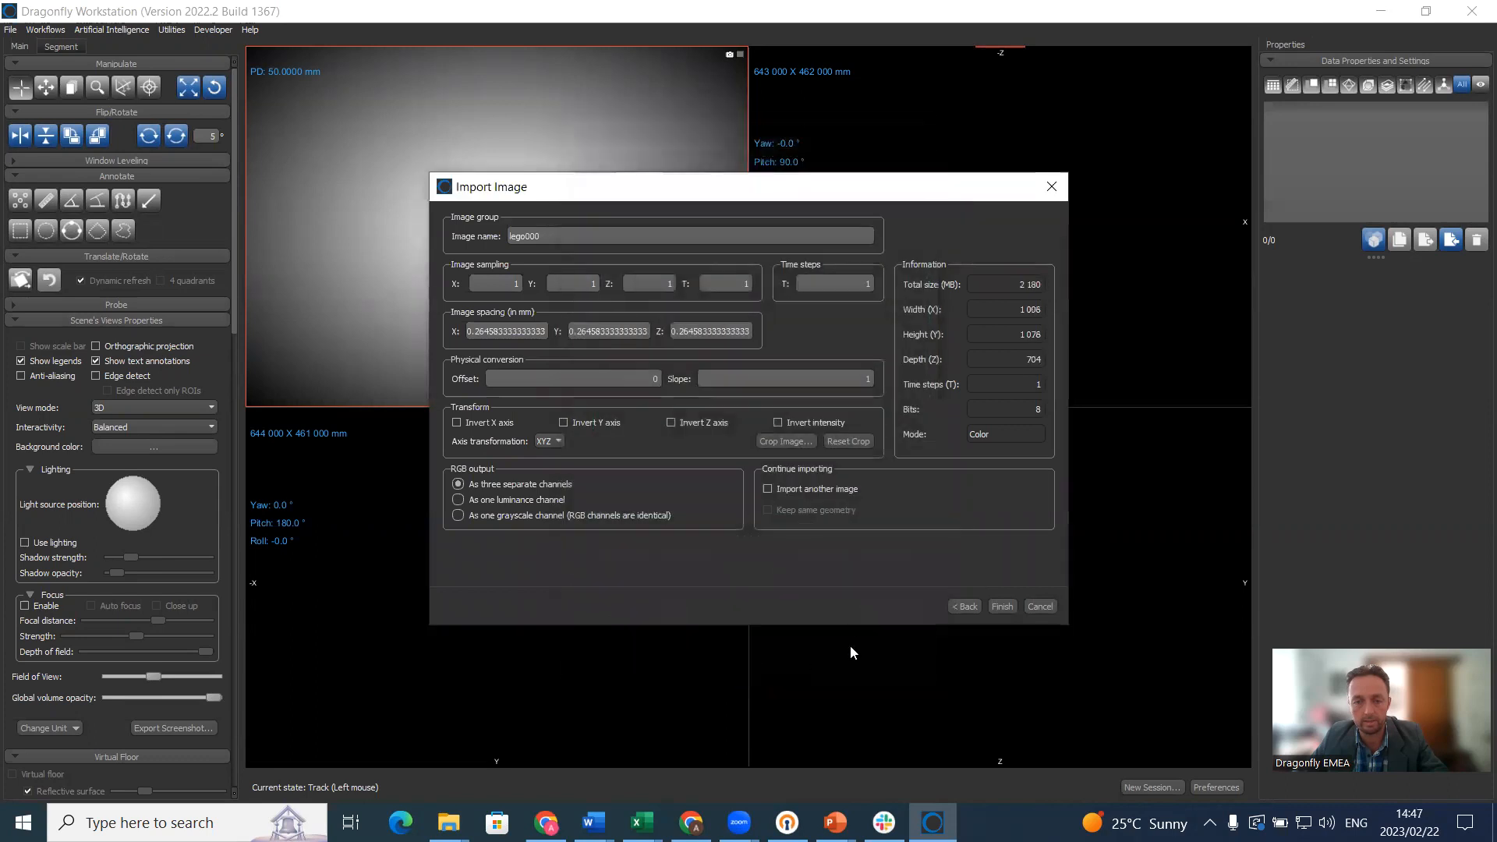
click(1001, 606)
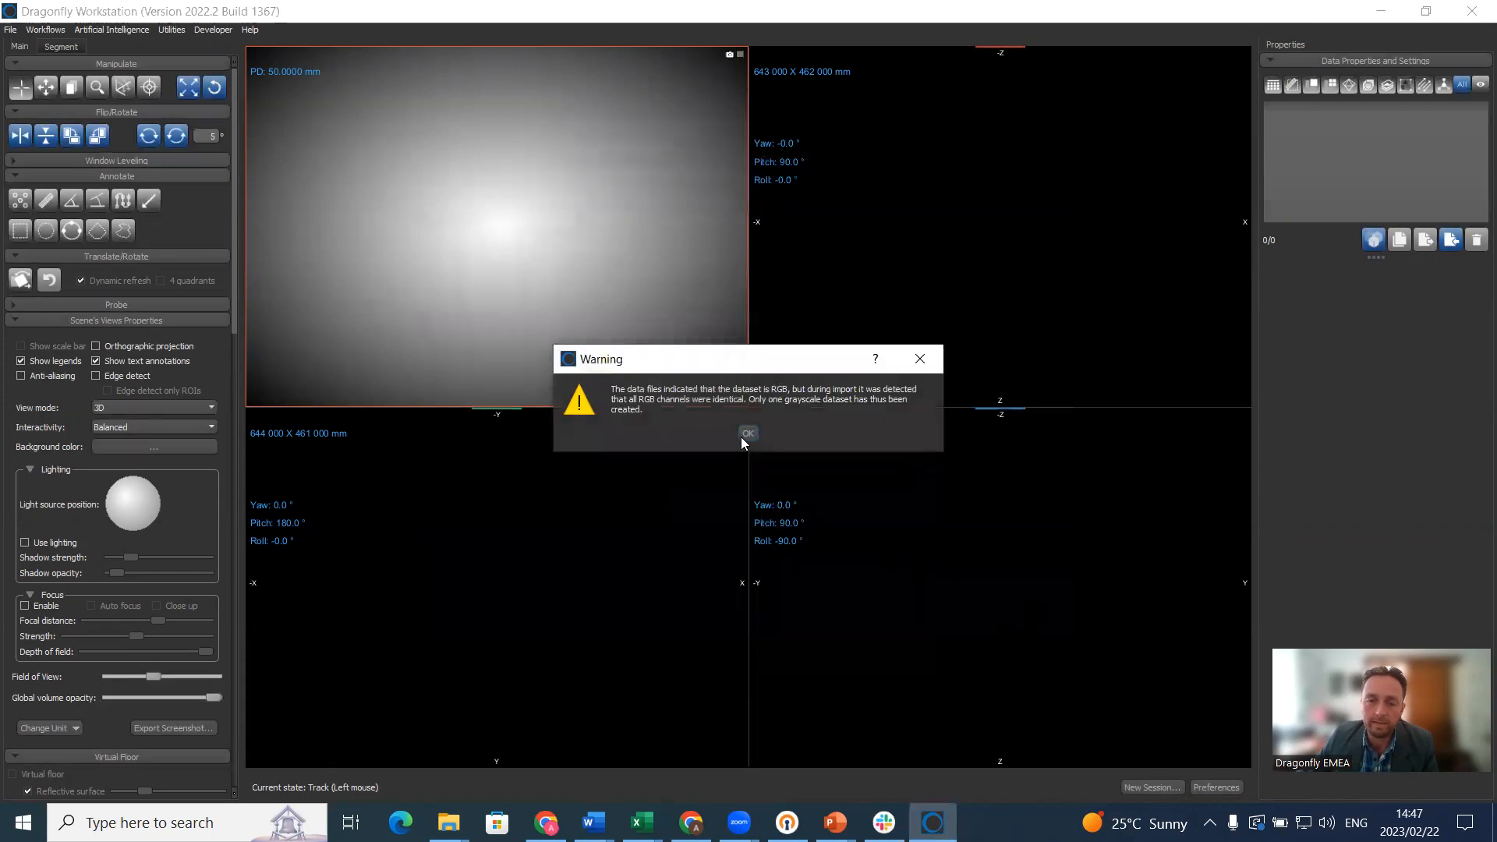
click(749, 435)
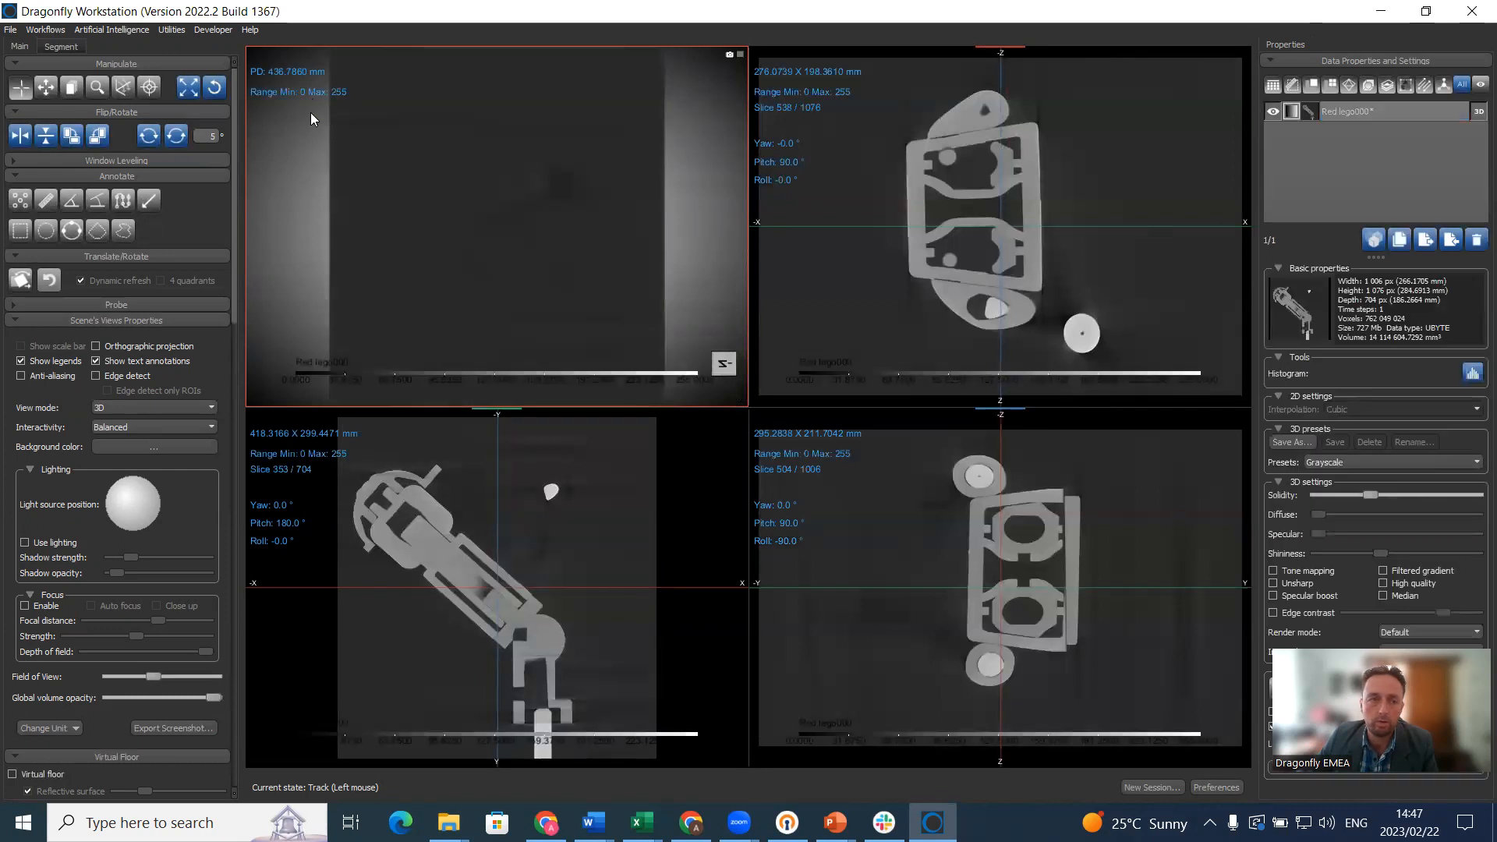
- Adjust the 3D view's window level range to about 64–326 so the lego figure stands out, and orbit it upright
drag(318, 94, 348, 380)
drag(480, 354, 529, 353)
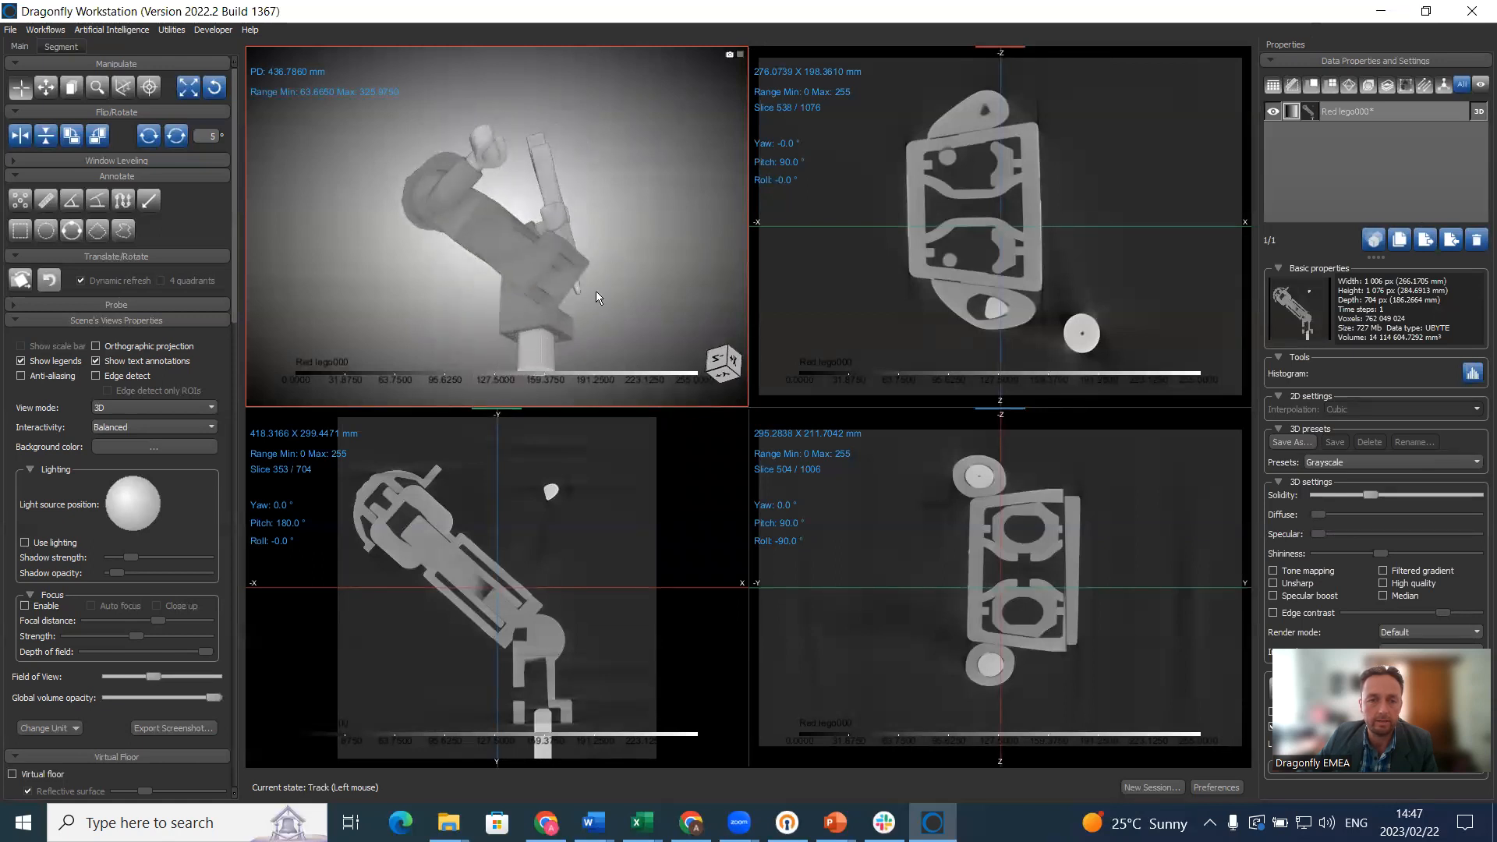
drag(588, 180, 543, 222)
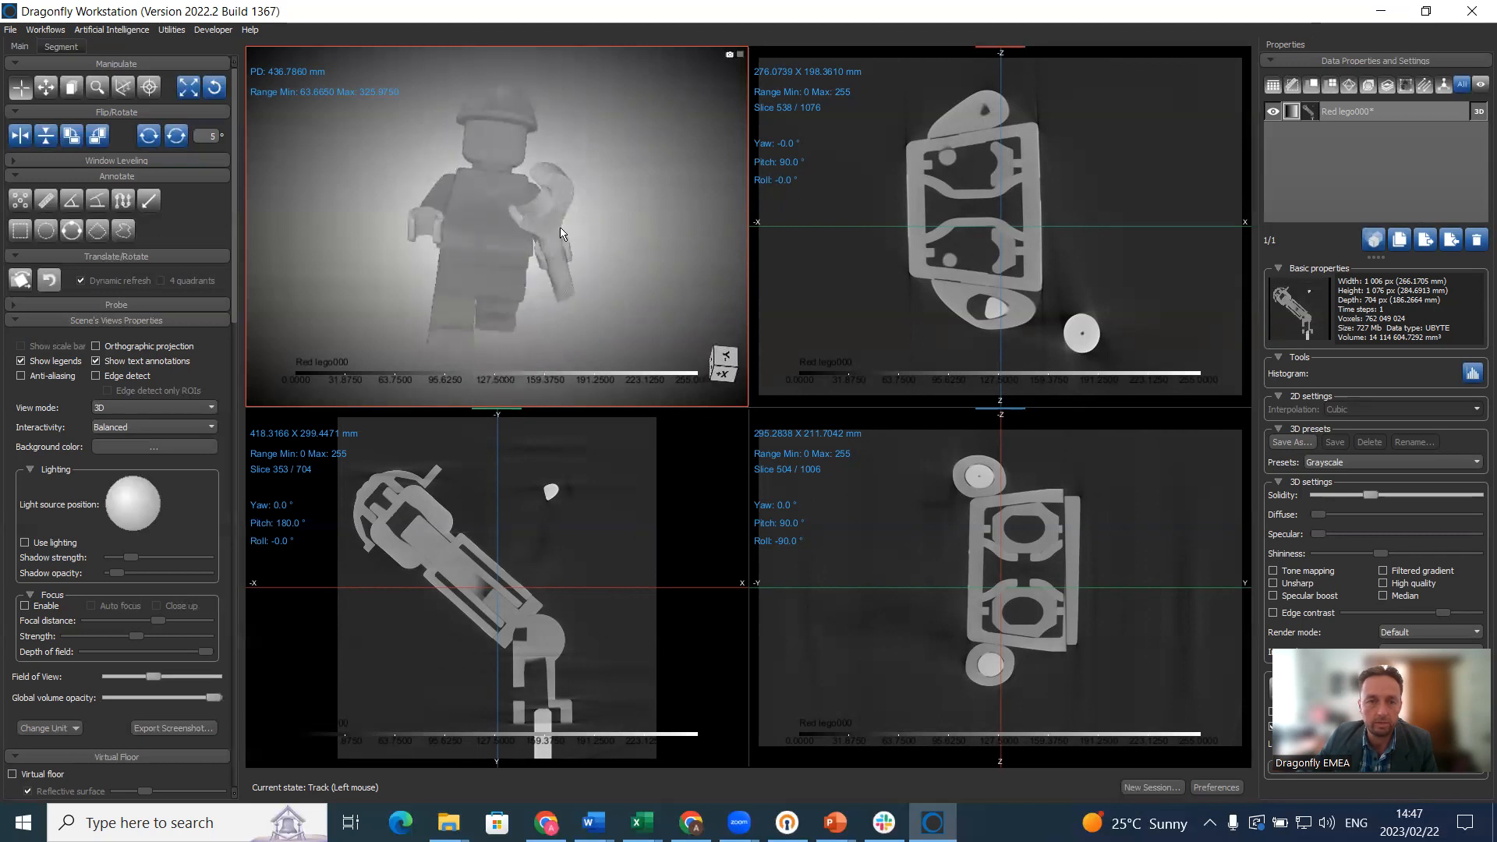
- Apply the Cast aluminium 3D preset to the lego volume and orbit it to face the front
click(1366, 465)
click(1349, 536)
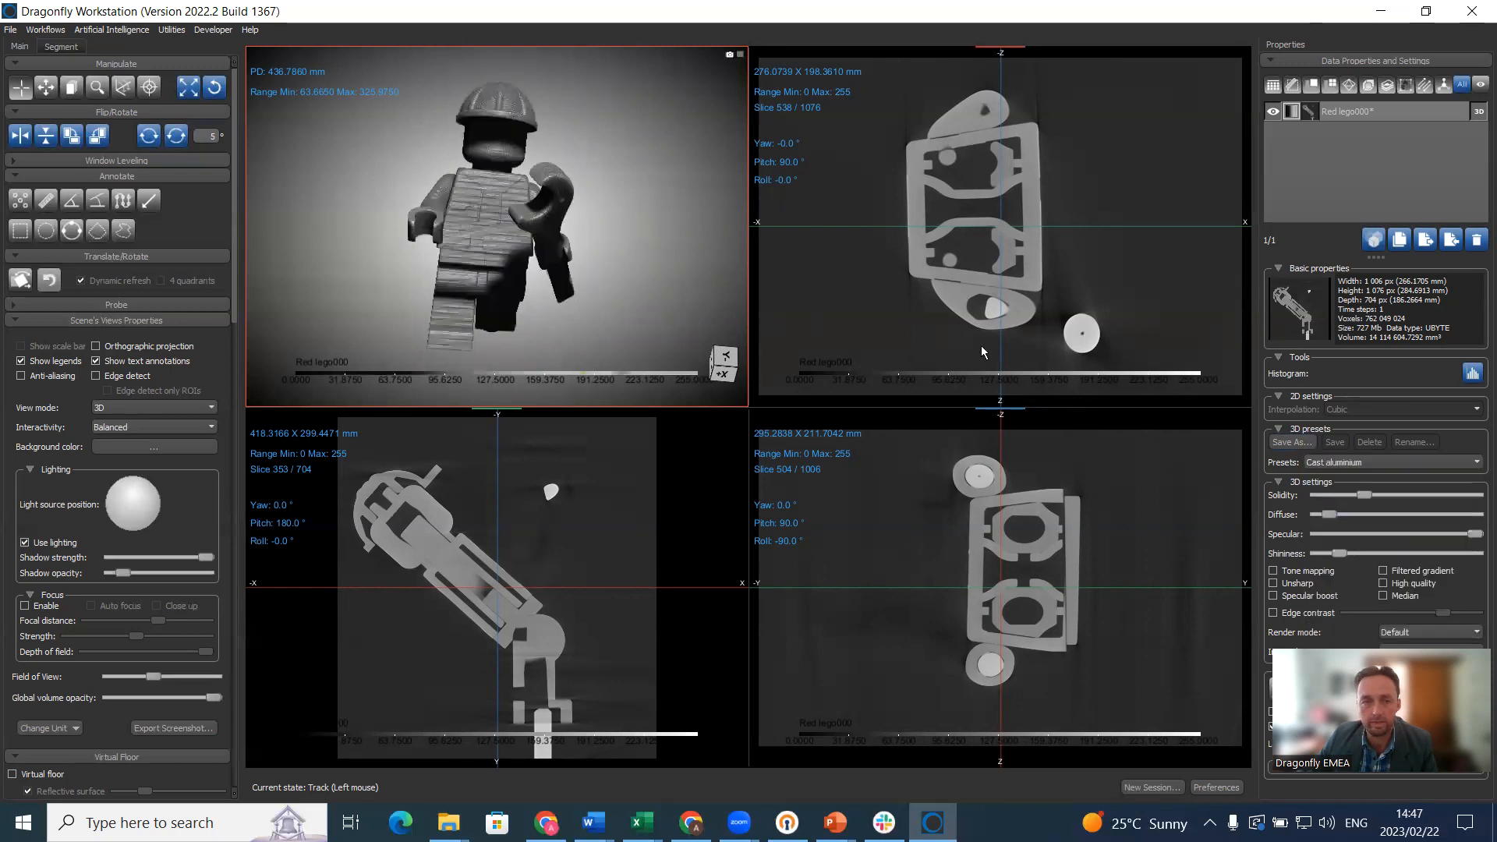
drag(642, 237, 608, 219)
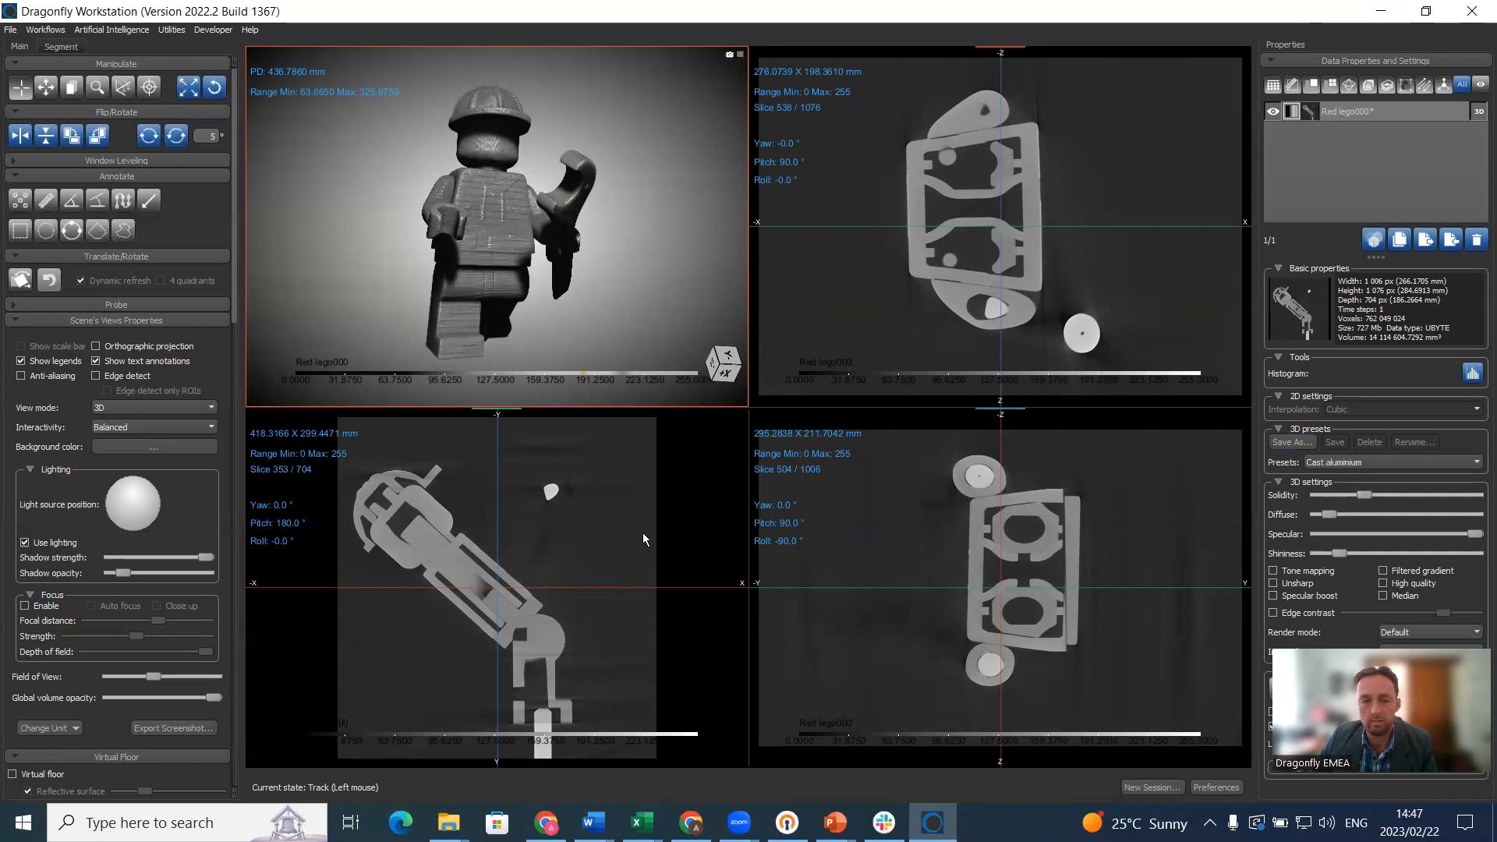
- Enable Edge contrast on the lego volume, lower it to about a quarter of its range, and inspect the see-through figure enlarged
click(1273, 613)
drag(1444, 613, 1379, 627)
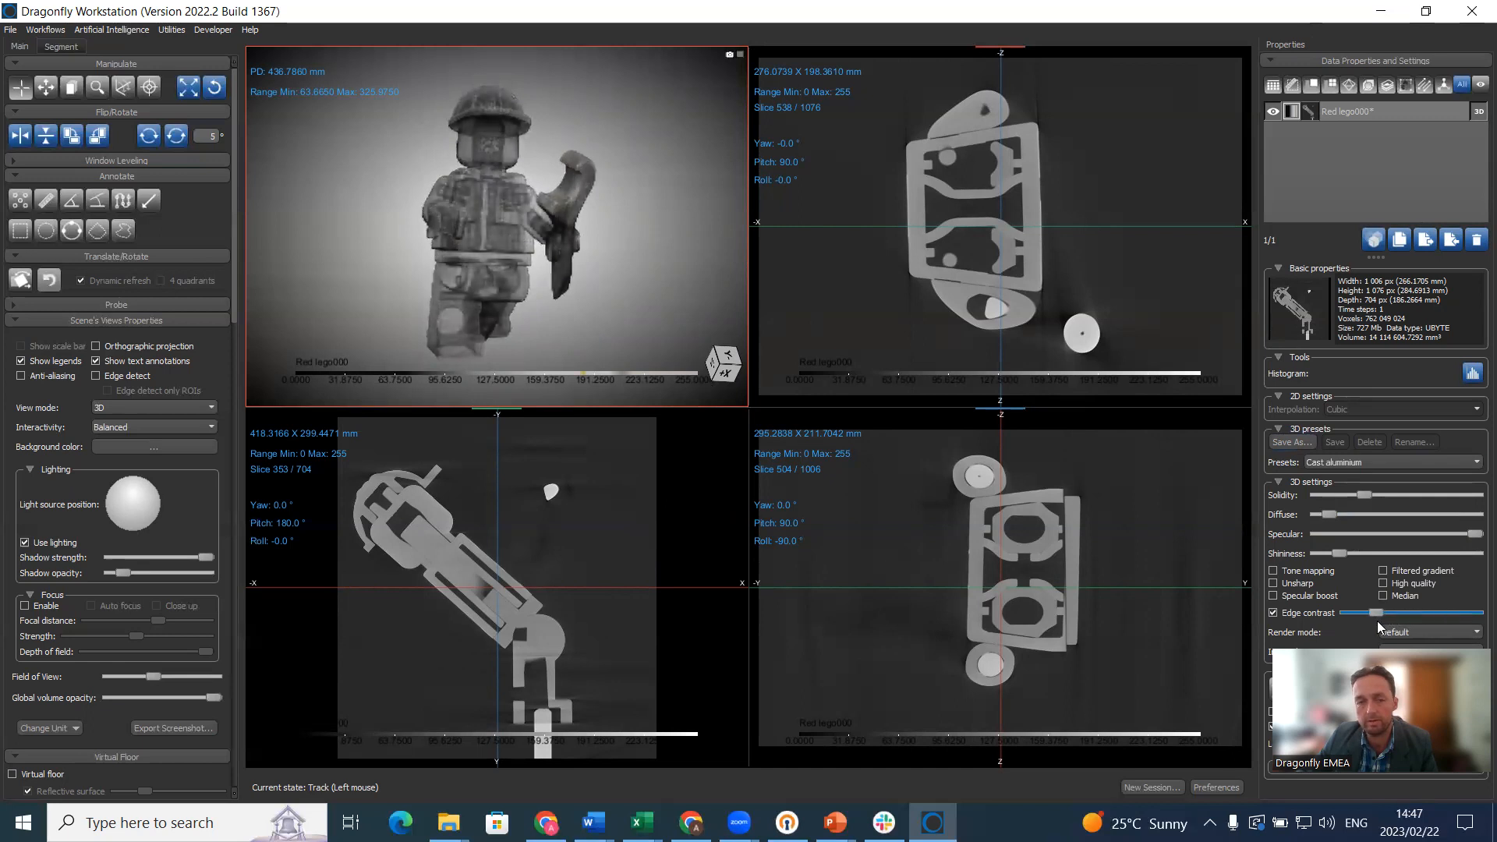
drag(652, 278, 611, 263)
double_click(611, 264)
drag(694, 326, 862, 410)
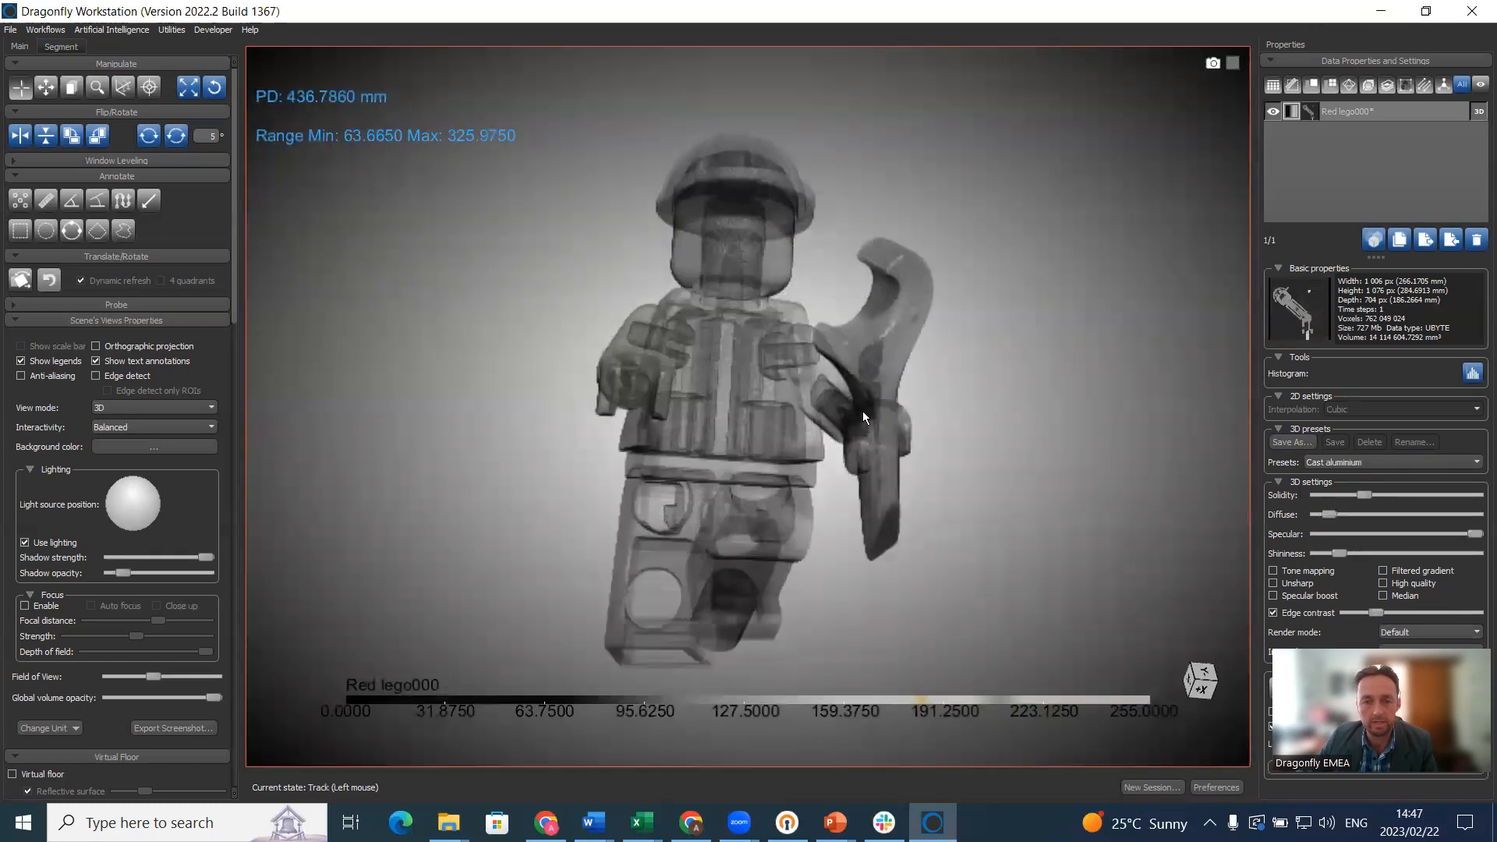
double_click(714, 396)
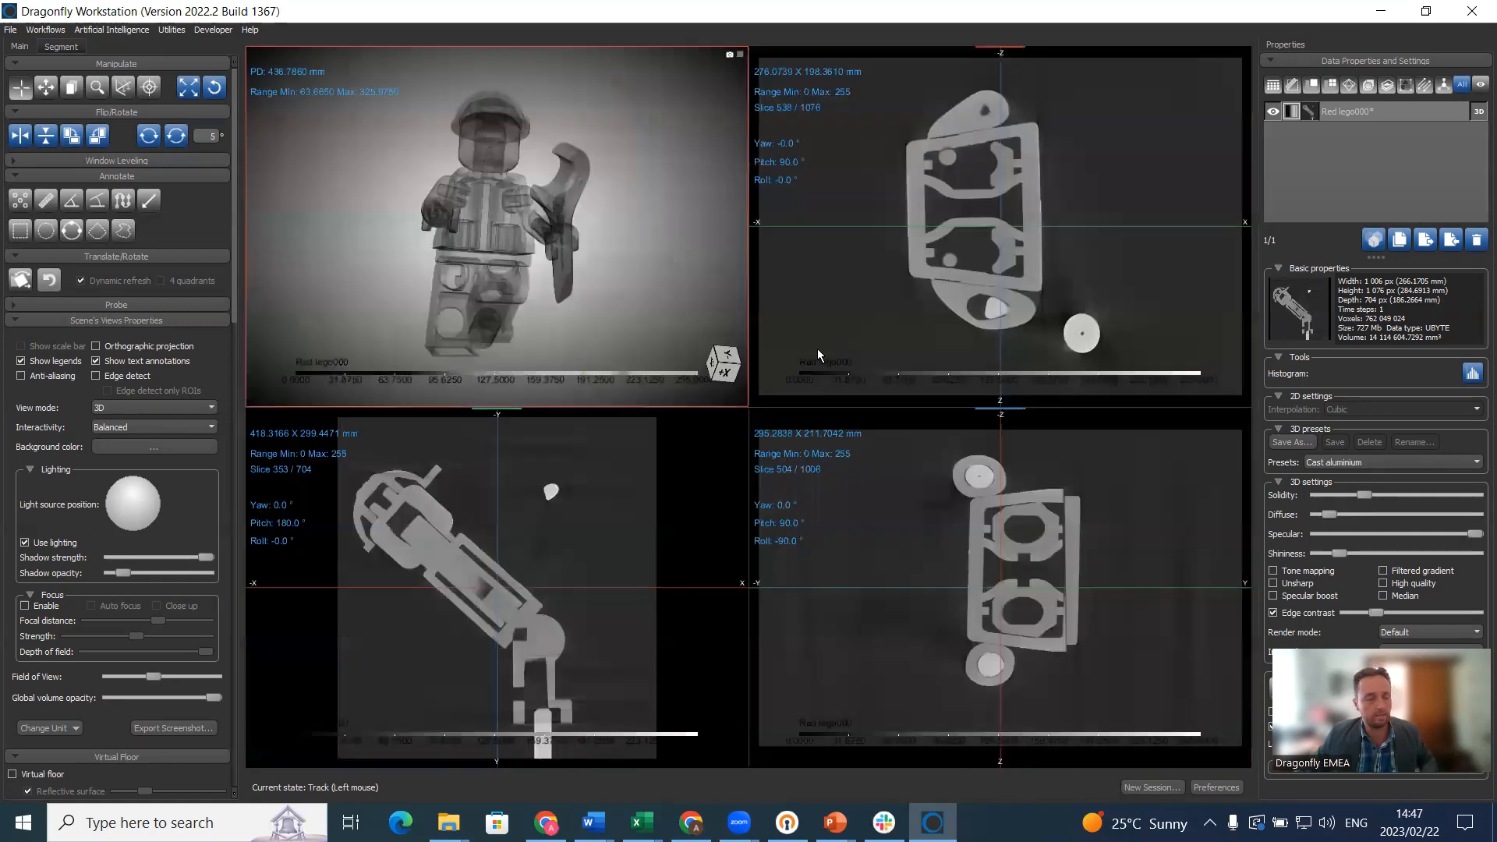
mouse_move(513, 255)
mouse_down()
mouse_move(555, 249)
mouse_move(549, 274)
mouse_move(494, 270)
mouse_up()
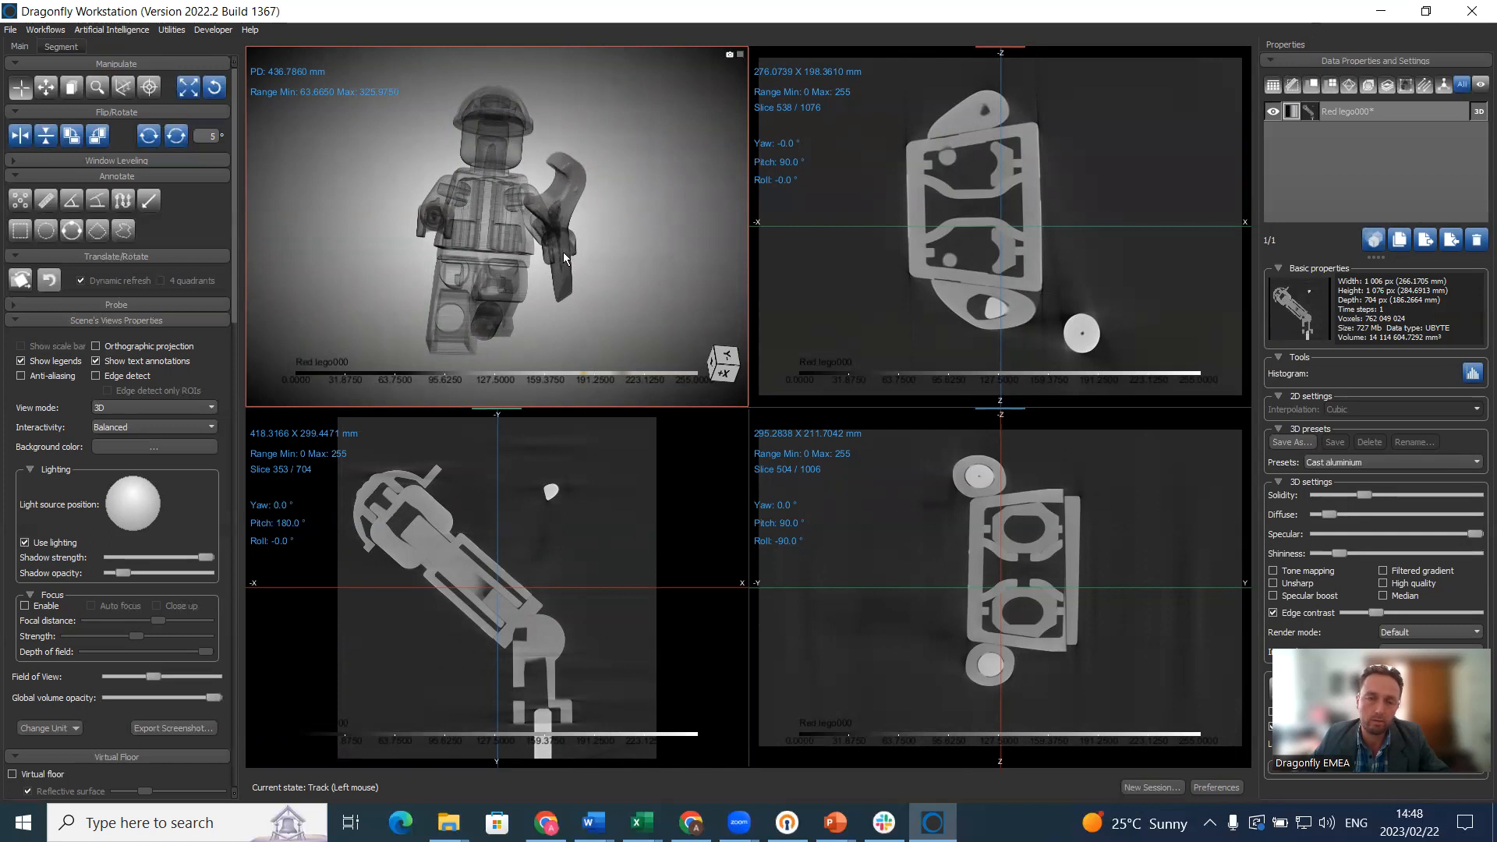
- Enlarge the XY slice view and define a segmentation range on the lego image with Upper Otsu
double_click(611, 550)
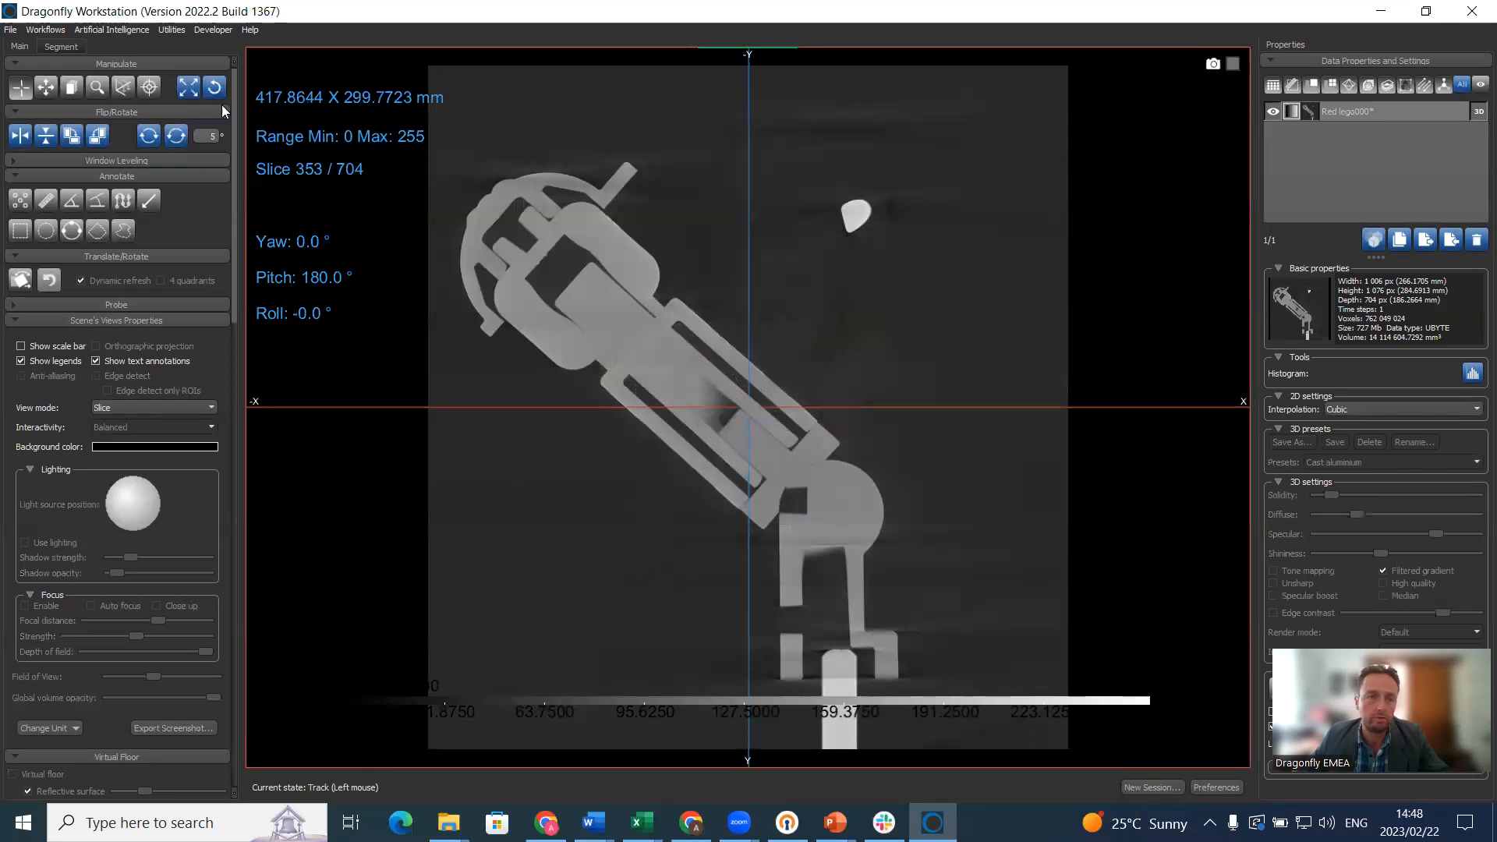
click(61, 47)
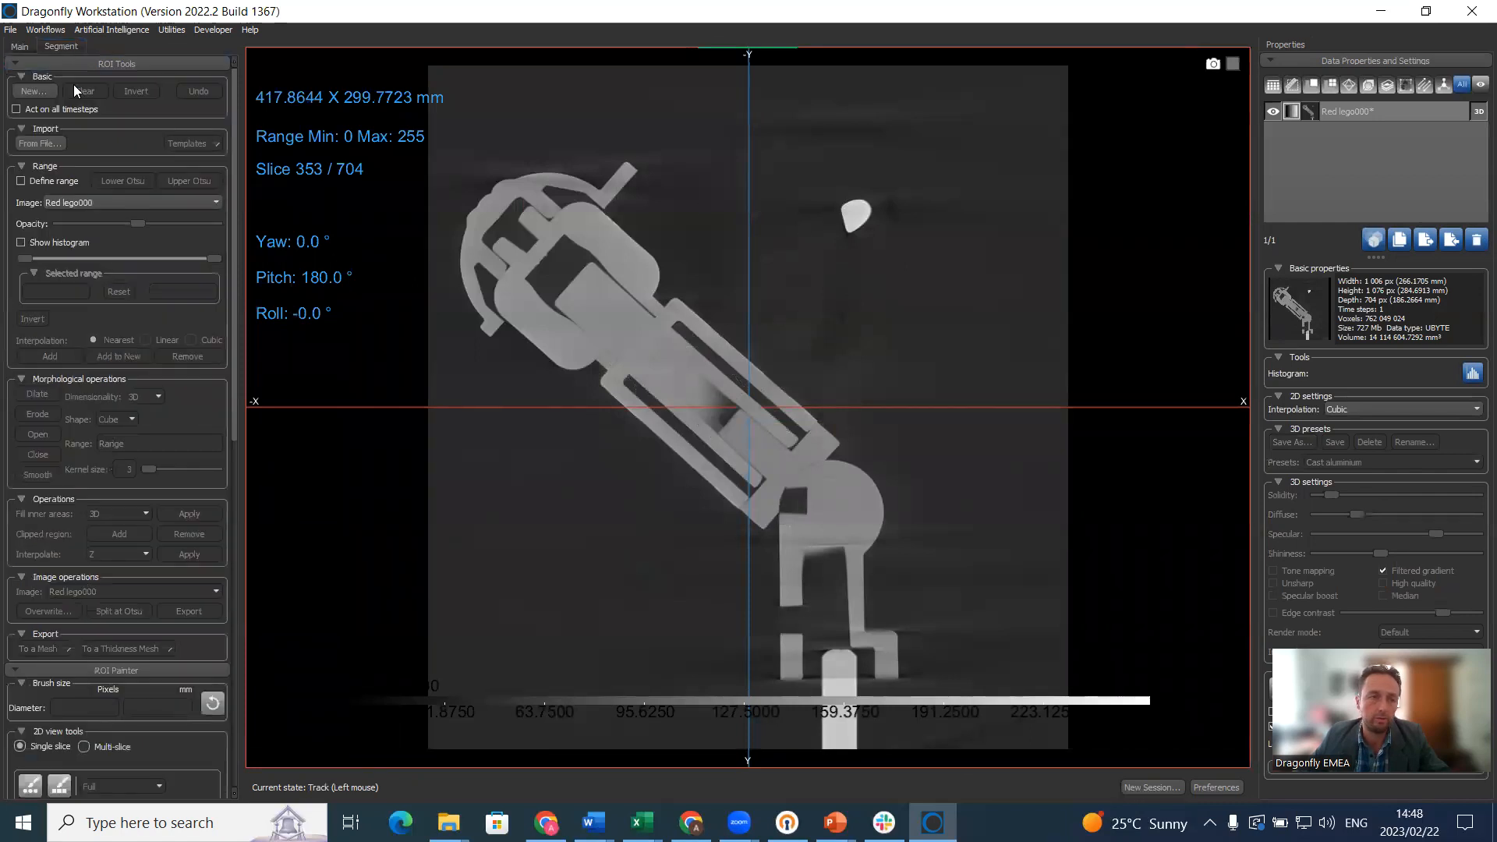
click(21, 181)
click(189, 181)
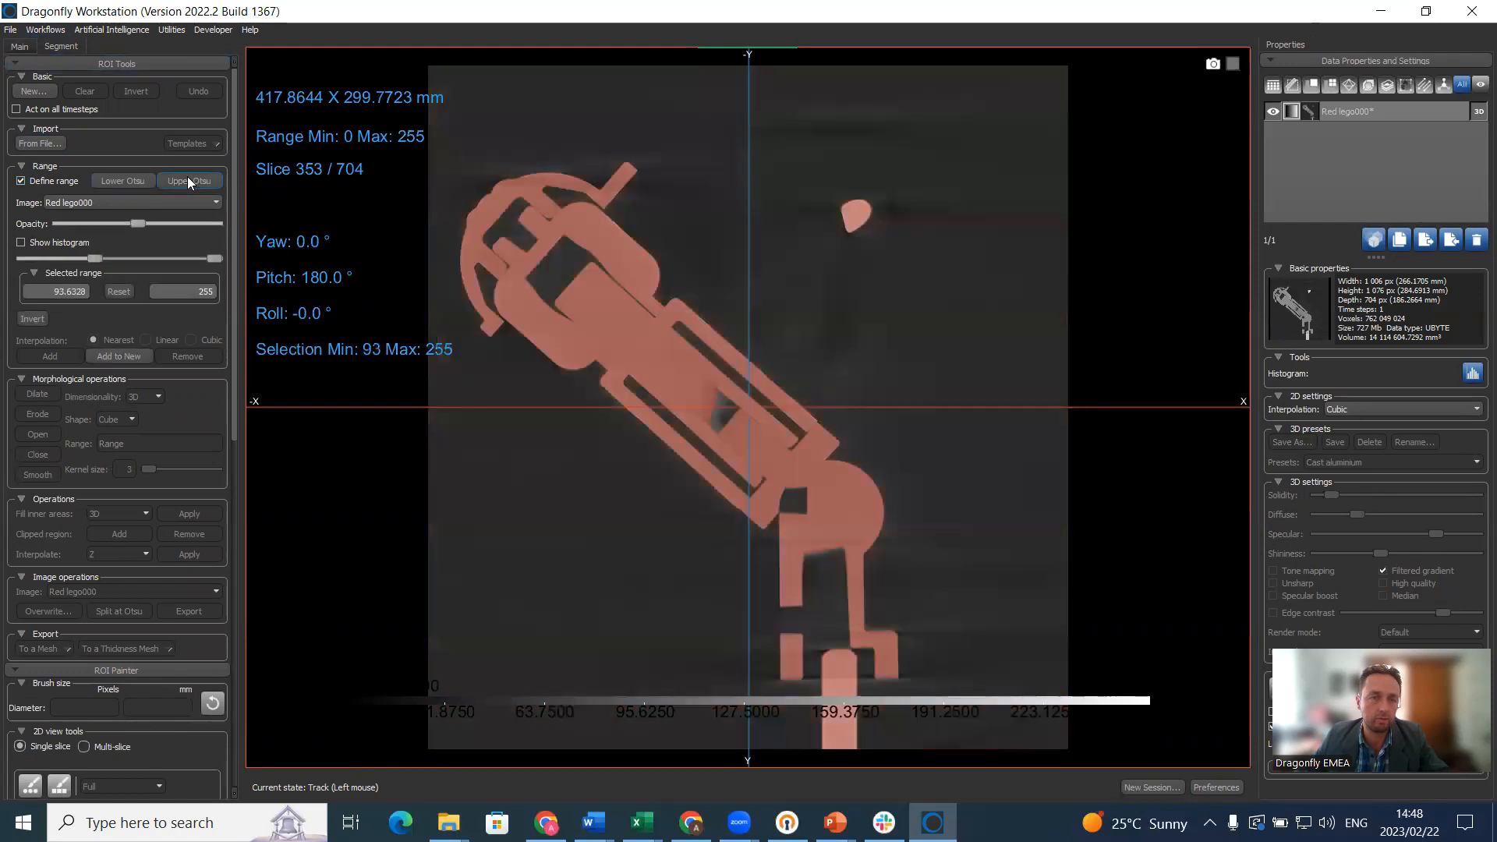
- Show the range histogram with a logarithmic Y axis and raise the lower threshold to about 168 to isolate the densest parts
click(45, 244)
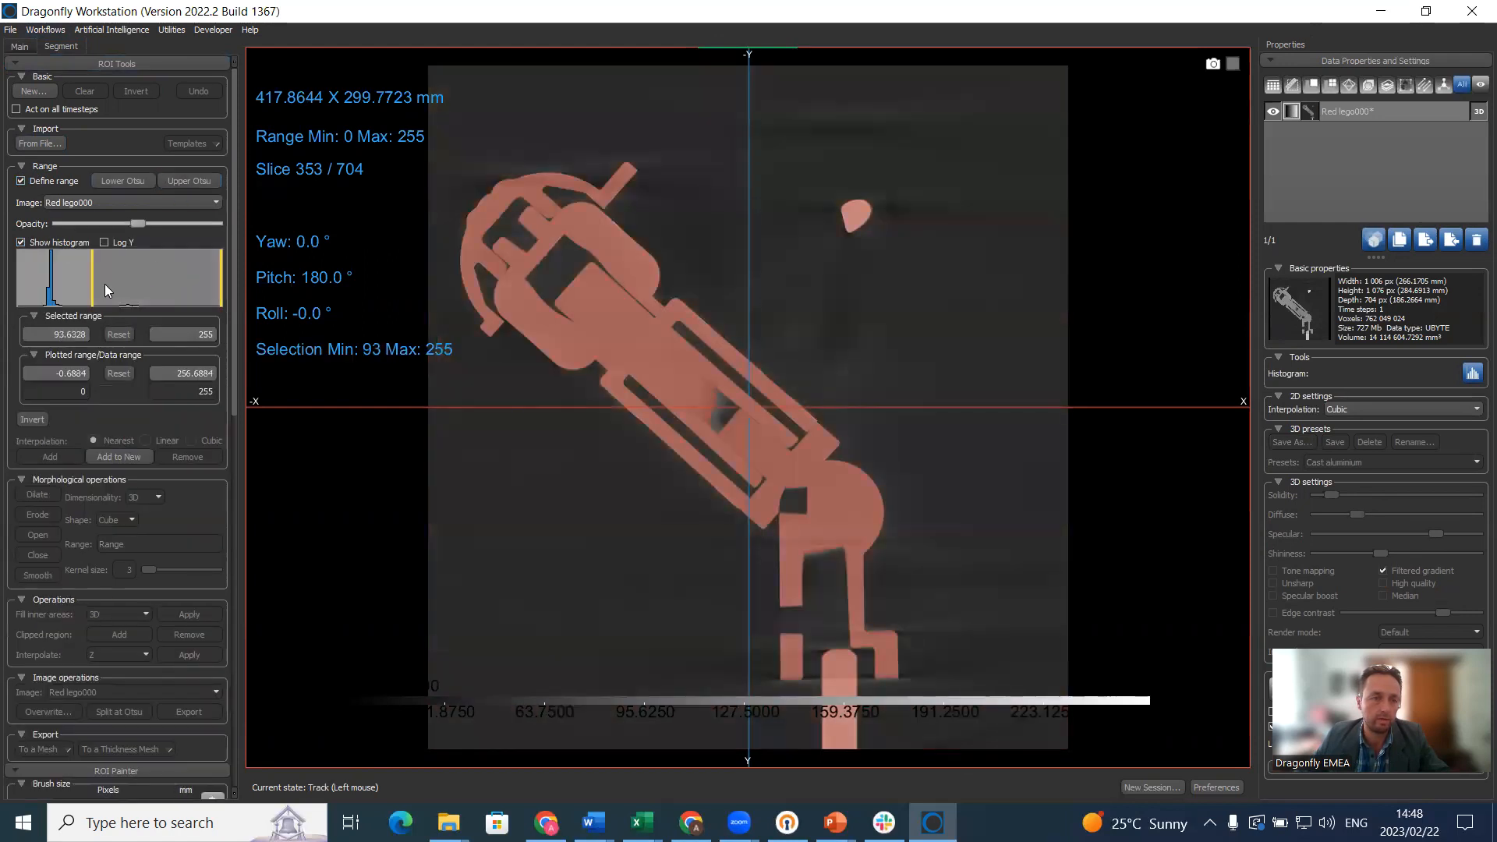
click(111, 242)
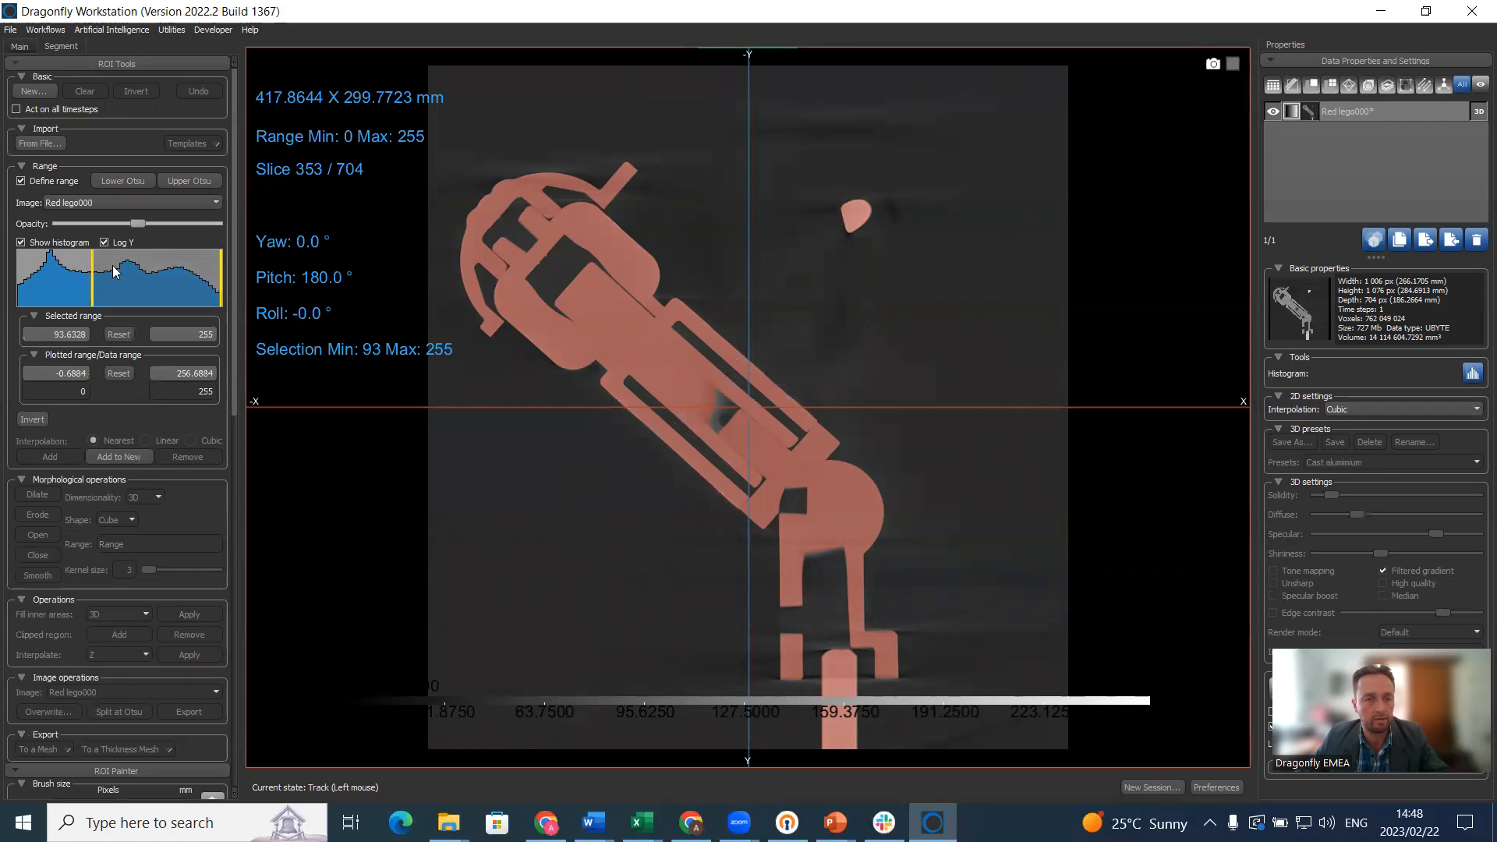
drag(96, 285, 152, 290)
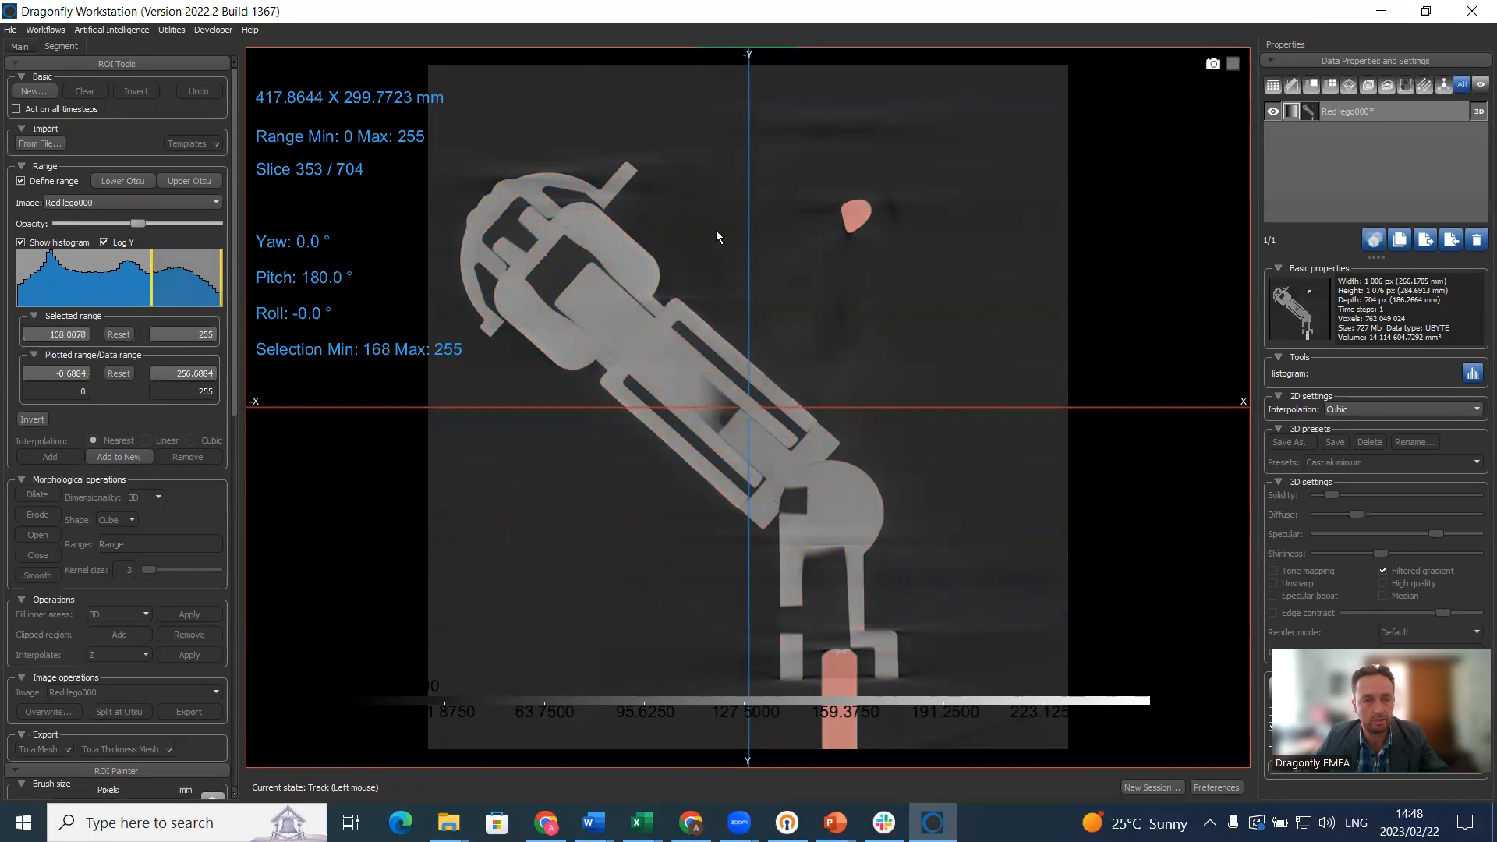
scroll(519, 250, up, 5)
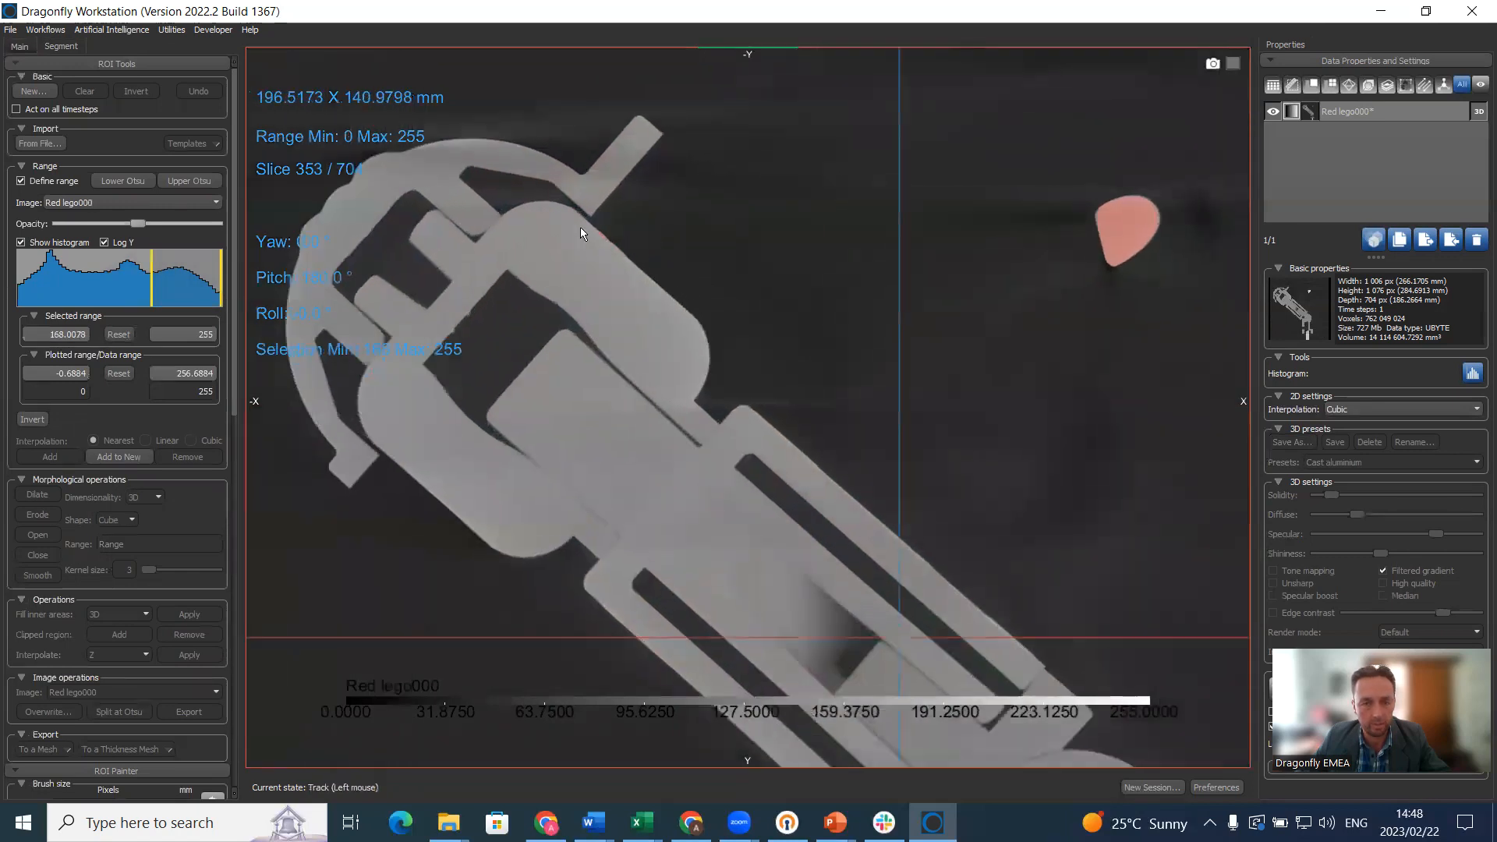
- Add the selected range to a new ROI, rename it denseparts, and turn off range definition
click(131, 458)
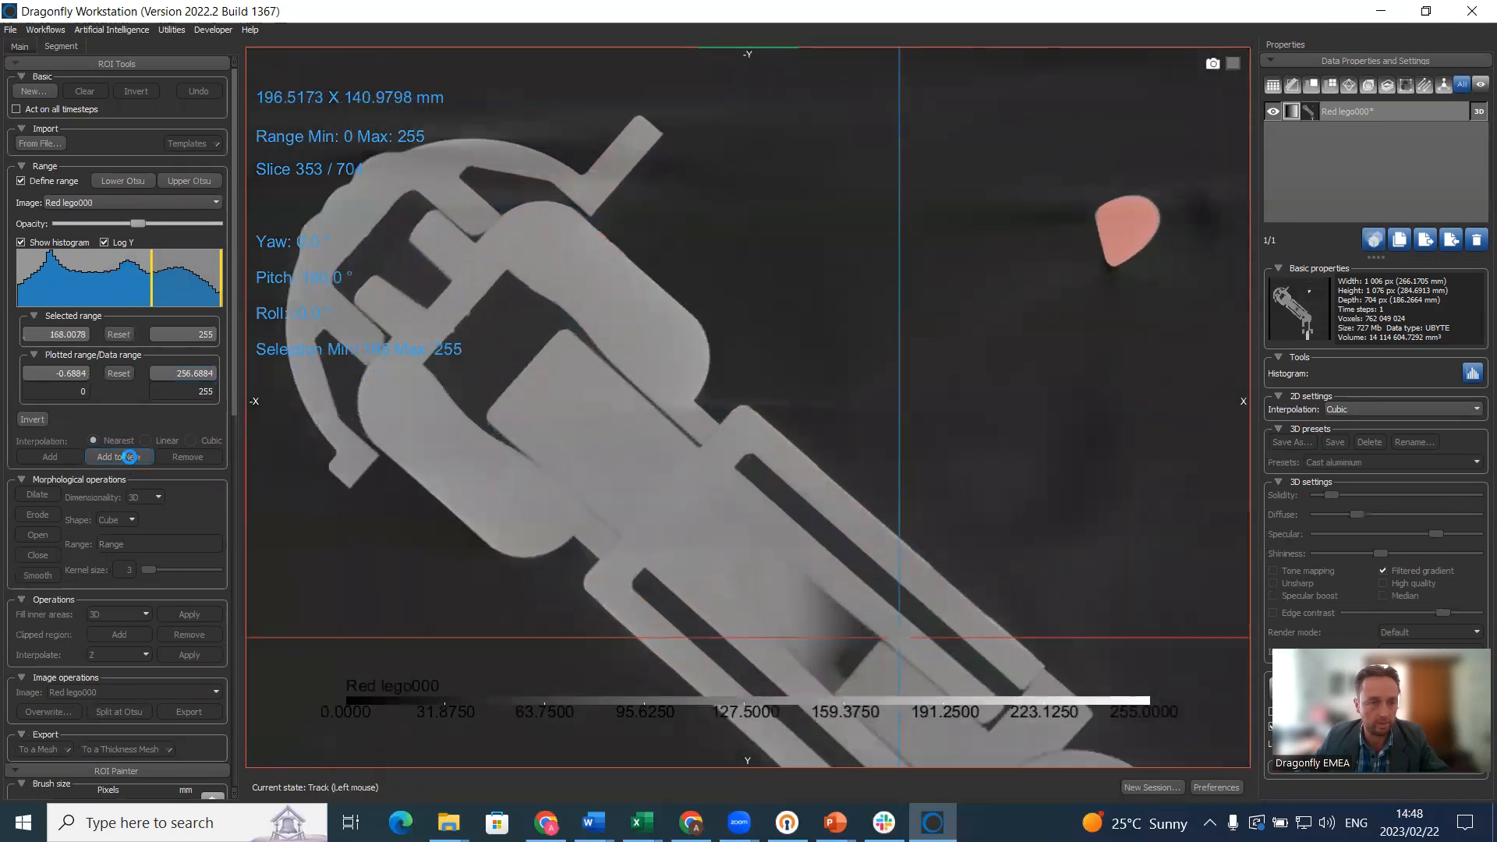
double_click(1380, 113)
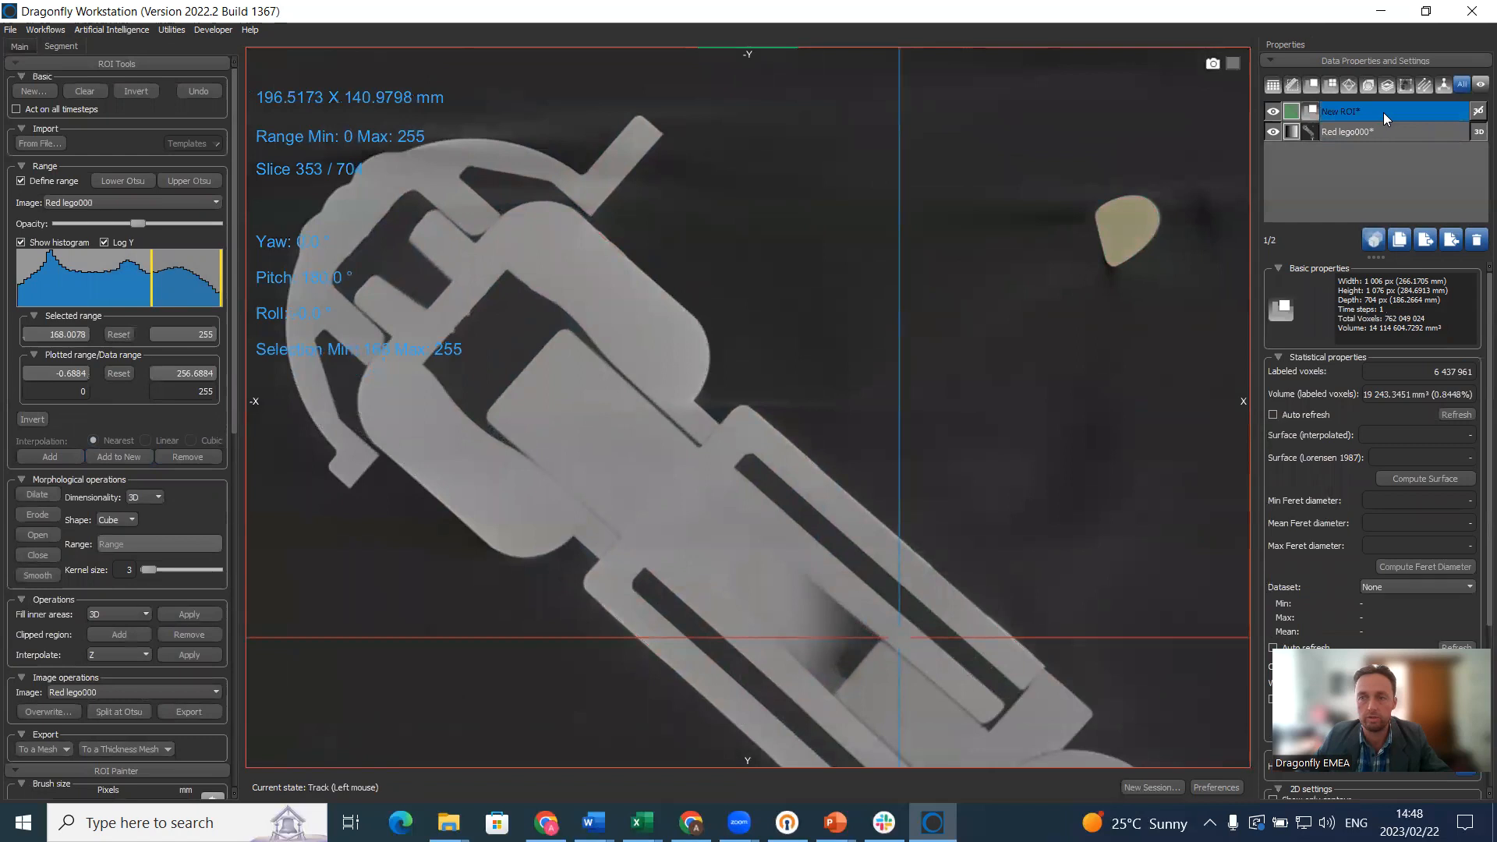
text(denseparts*)
key(Return)
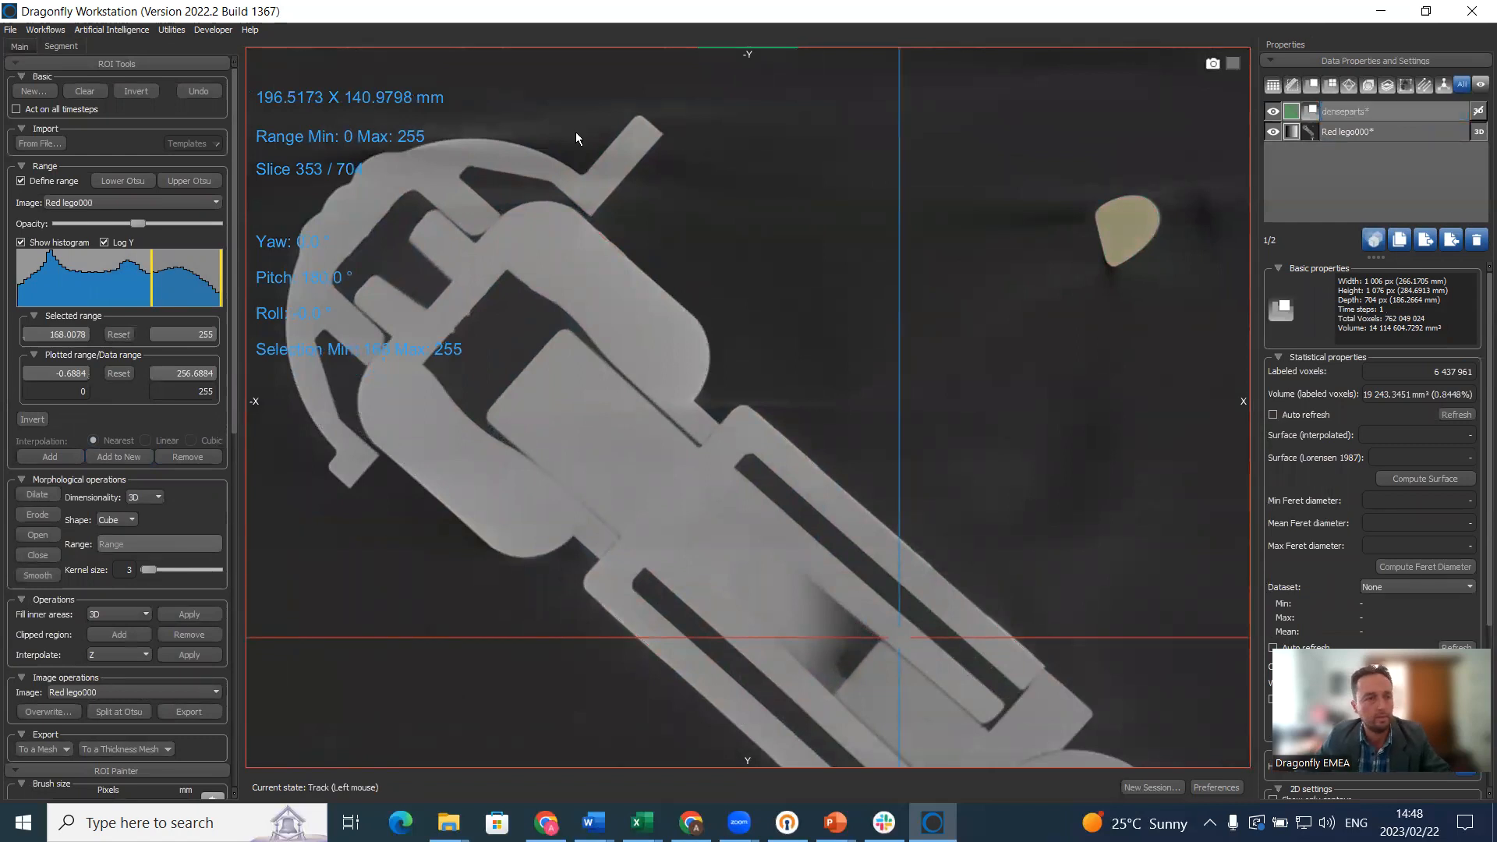
click(21, 181)
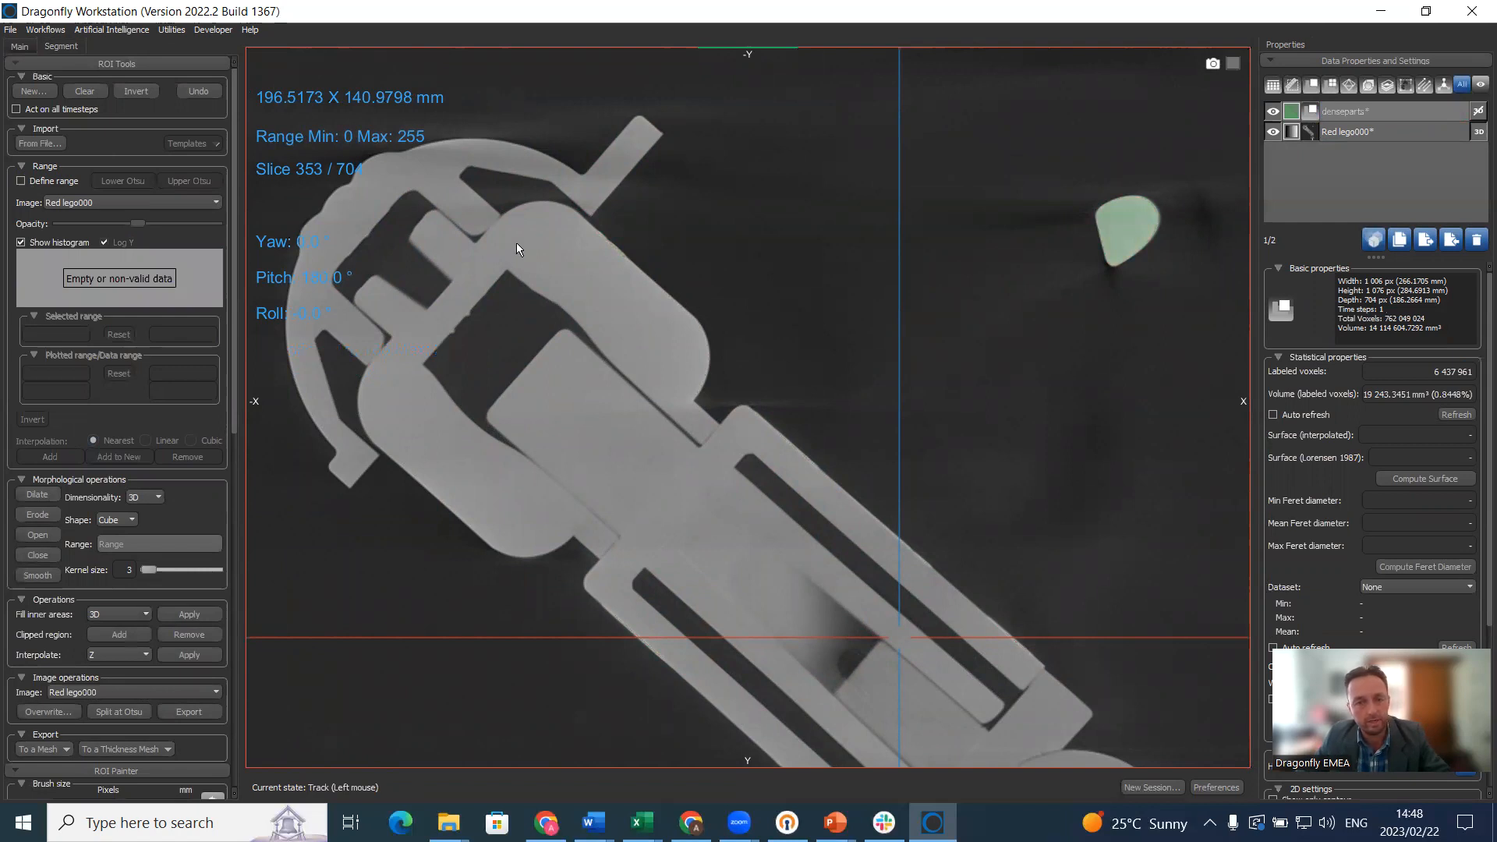
- Apply a 3D morphological Open with a cube kernel of size 3 to the denseparts ROI to clear edge speckles
scroll(602, 227, up, 5)
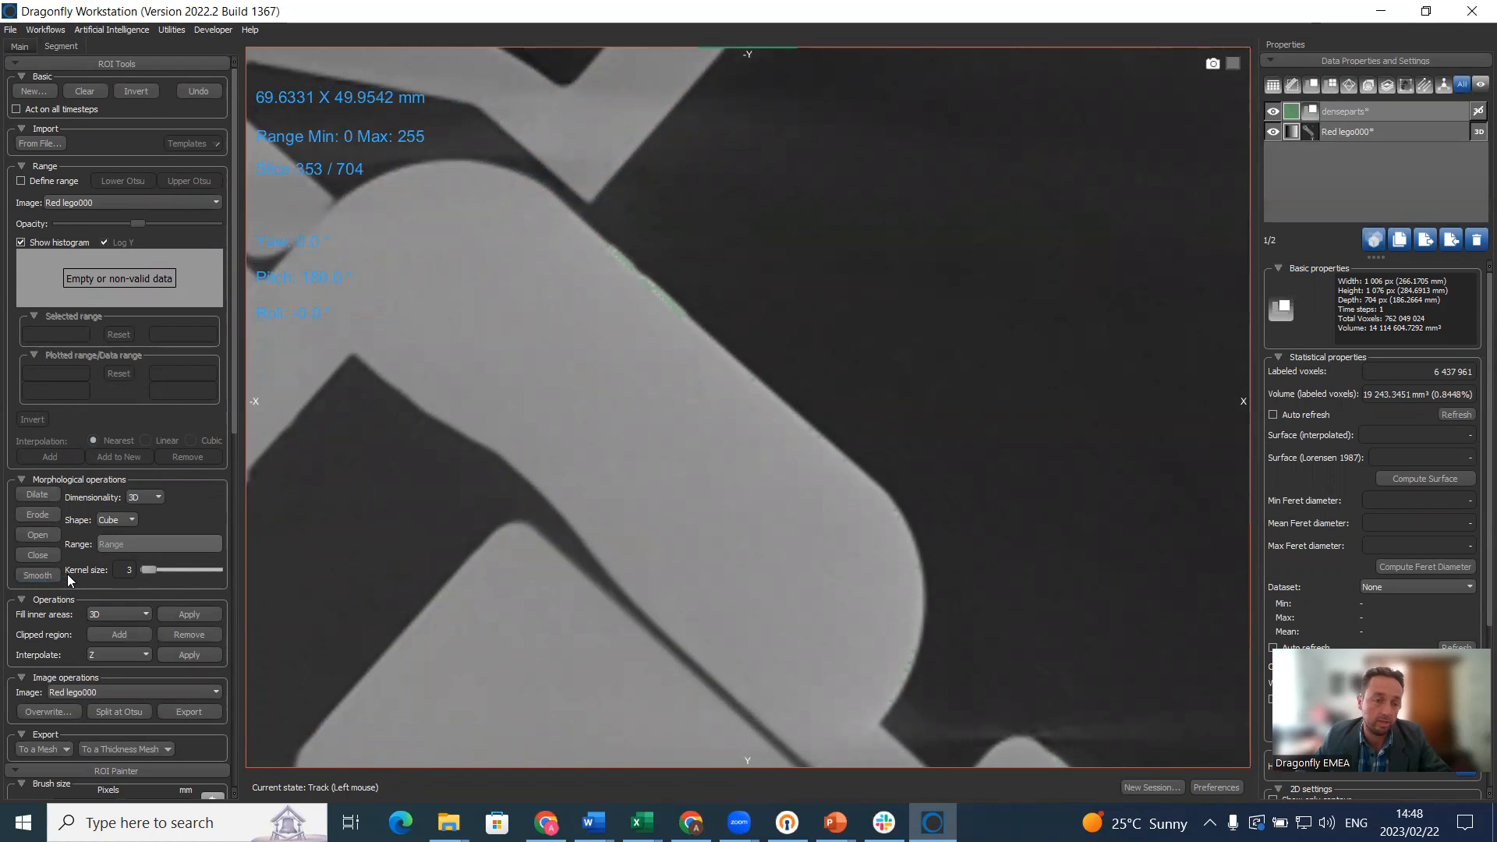
click(40, 534)
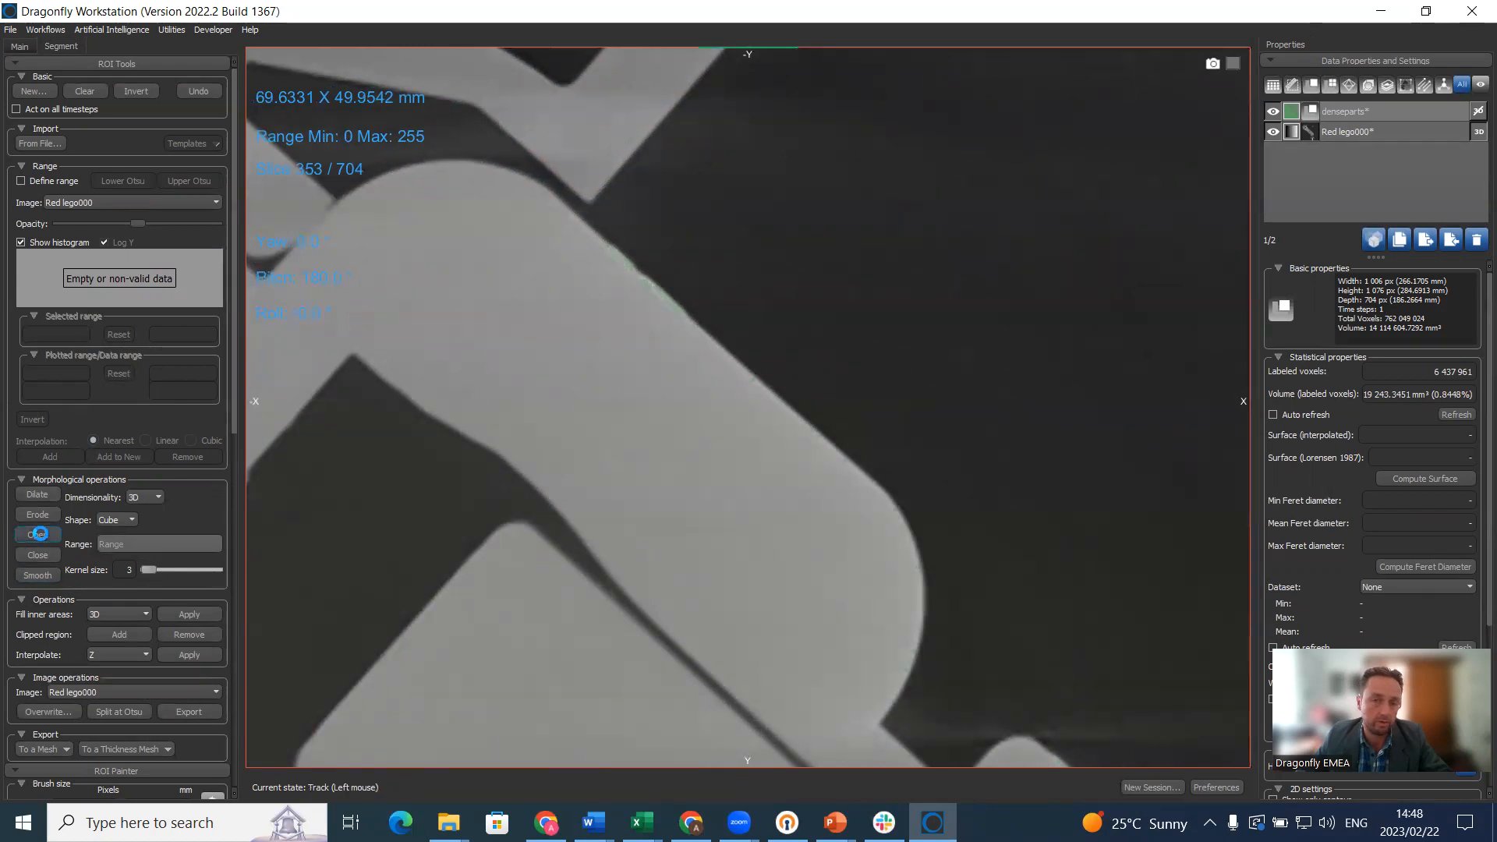
scroll(592, 523, down, 3)
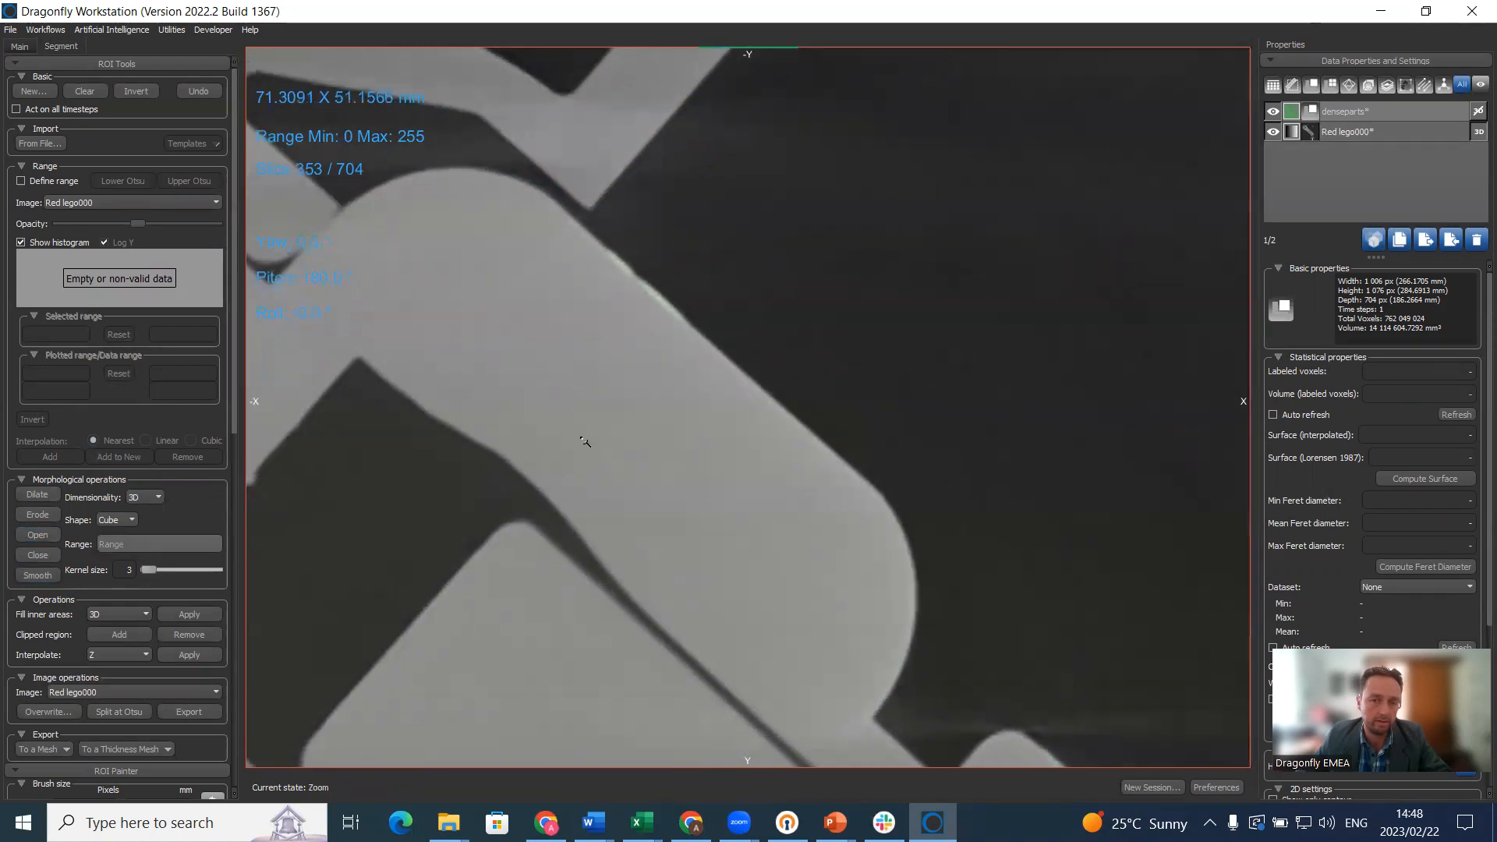
scroll(594, 527, down, 4)
middle_drag(896, 580, 895, 415)
- Restore the four-view layout, show the denseparts ROI in 3D, and orbit the figure to inspect it
double_click(894, 413)
click(1436, 112)
click(1476, 111)
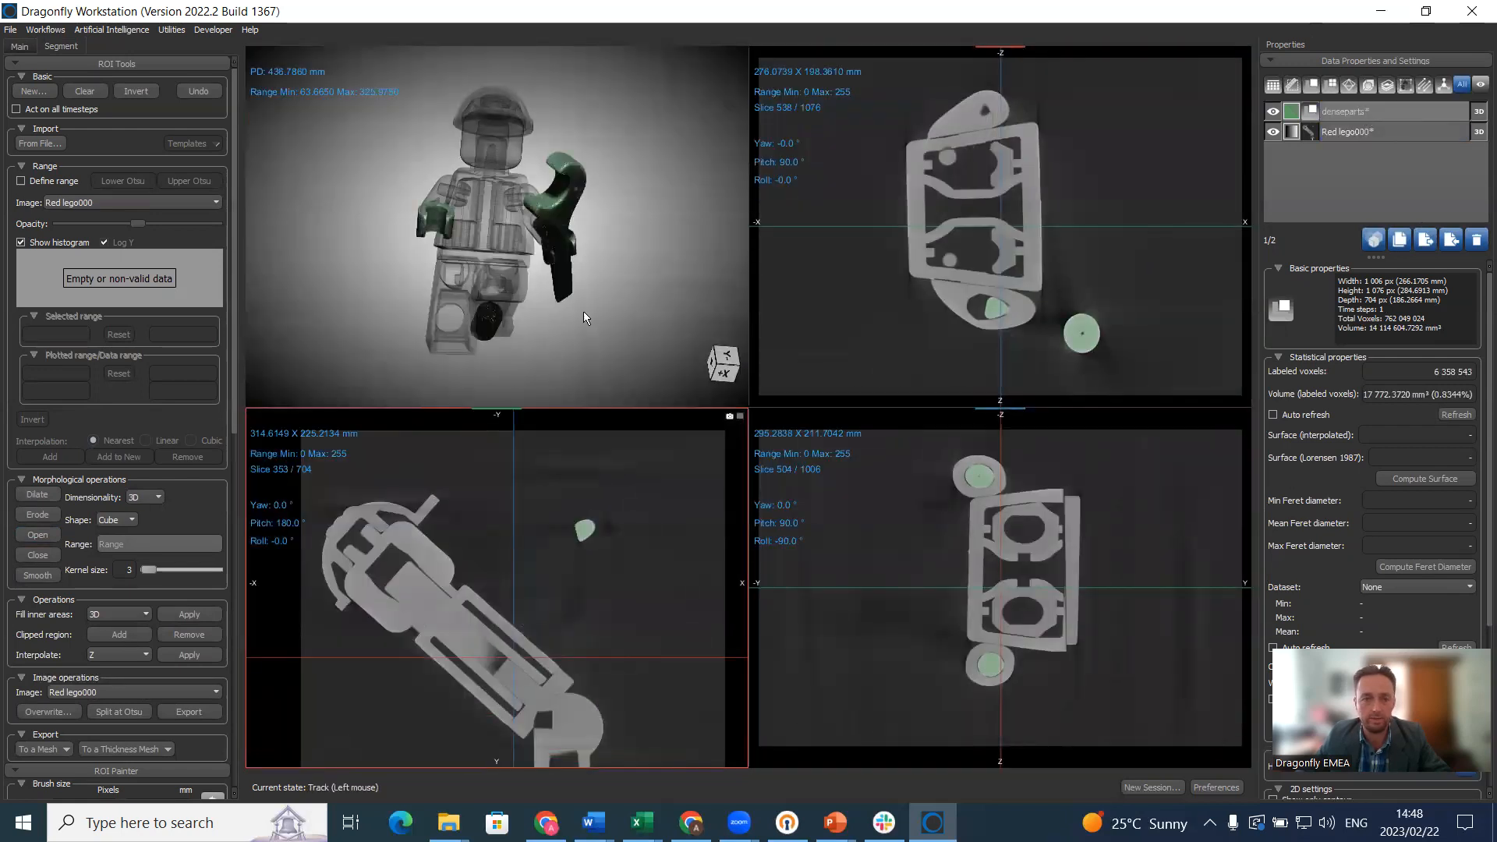
drag(583, 311, 616, 206)
drag(509, 367, 573, 301)
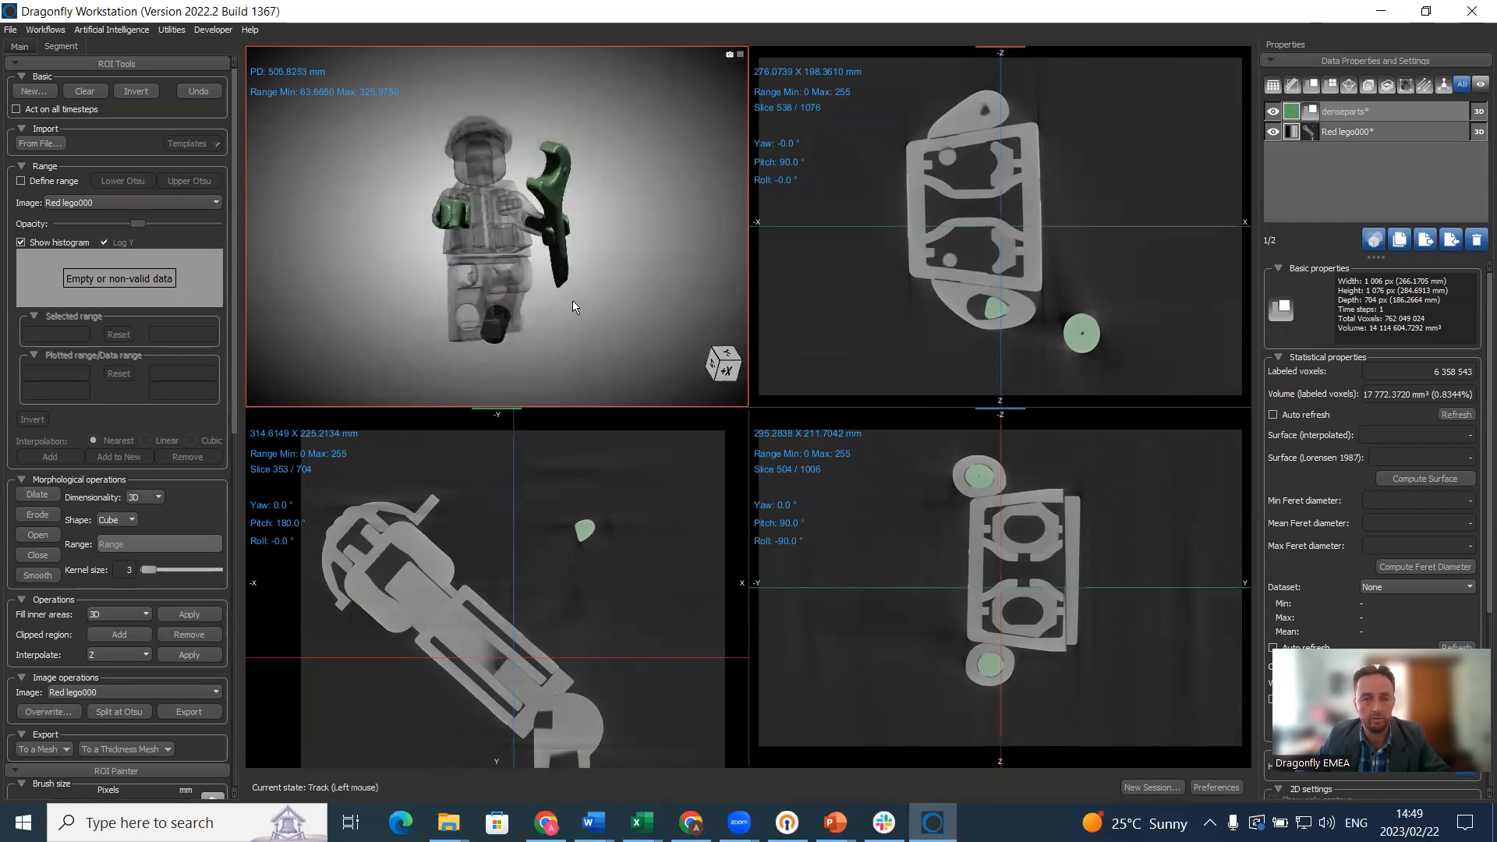
- Enlarge the 3D view, tilt the figure, and add a box shape around the volume
double_click(573, 300)
drag(701, 530, 579, 397)
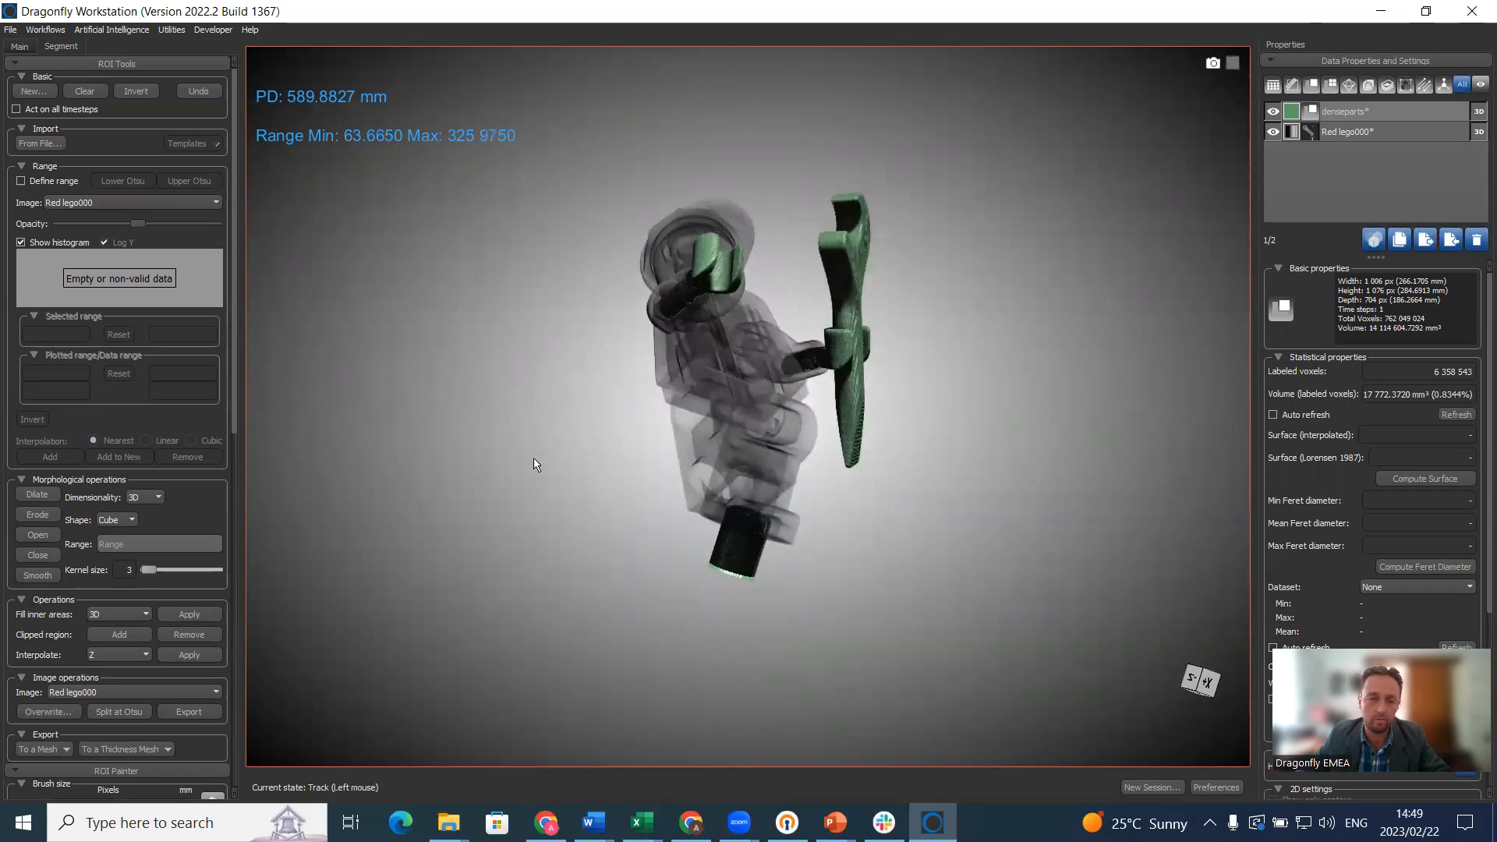
drag(234, 359, 246, 724)
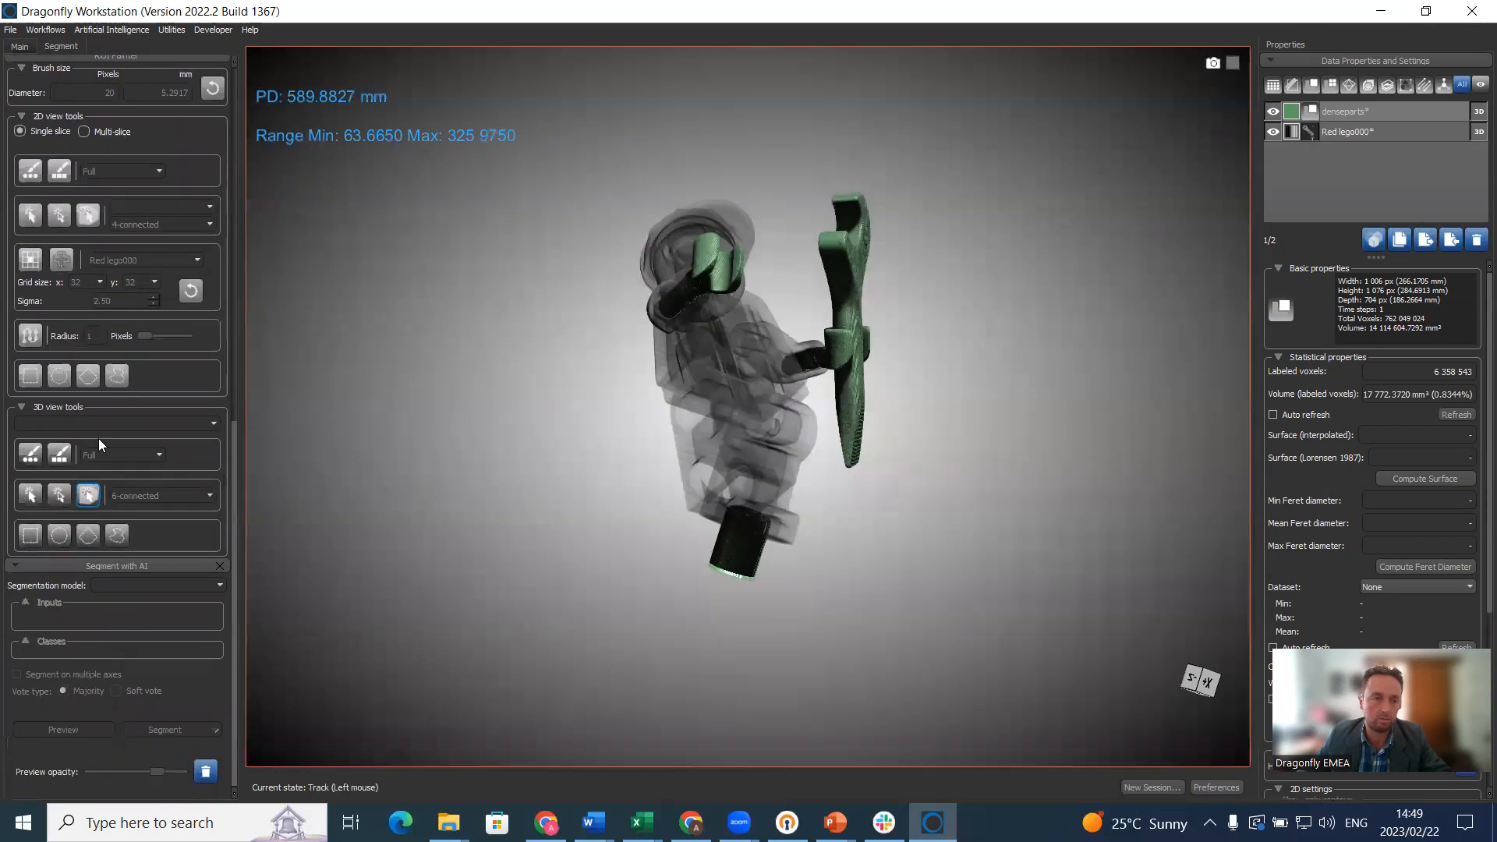
click(20, 47)
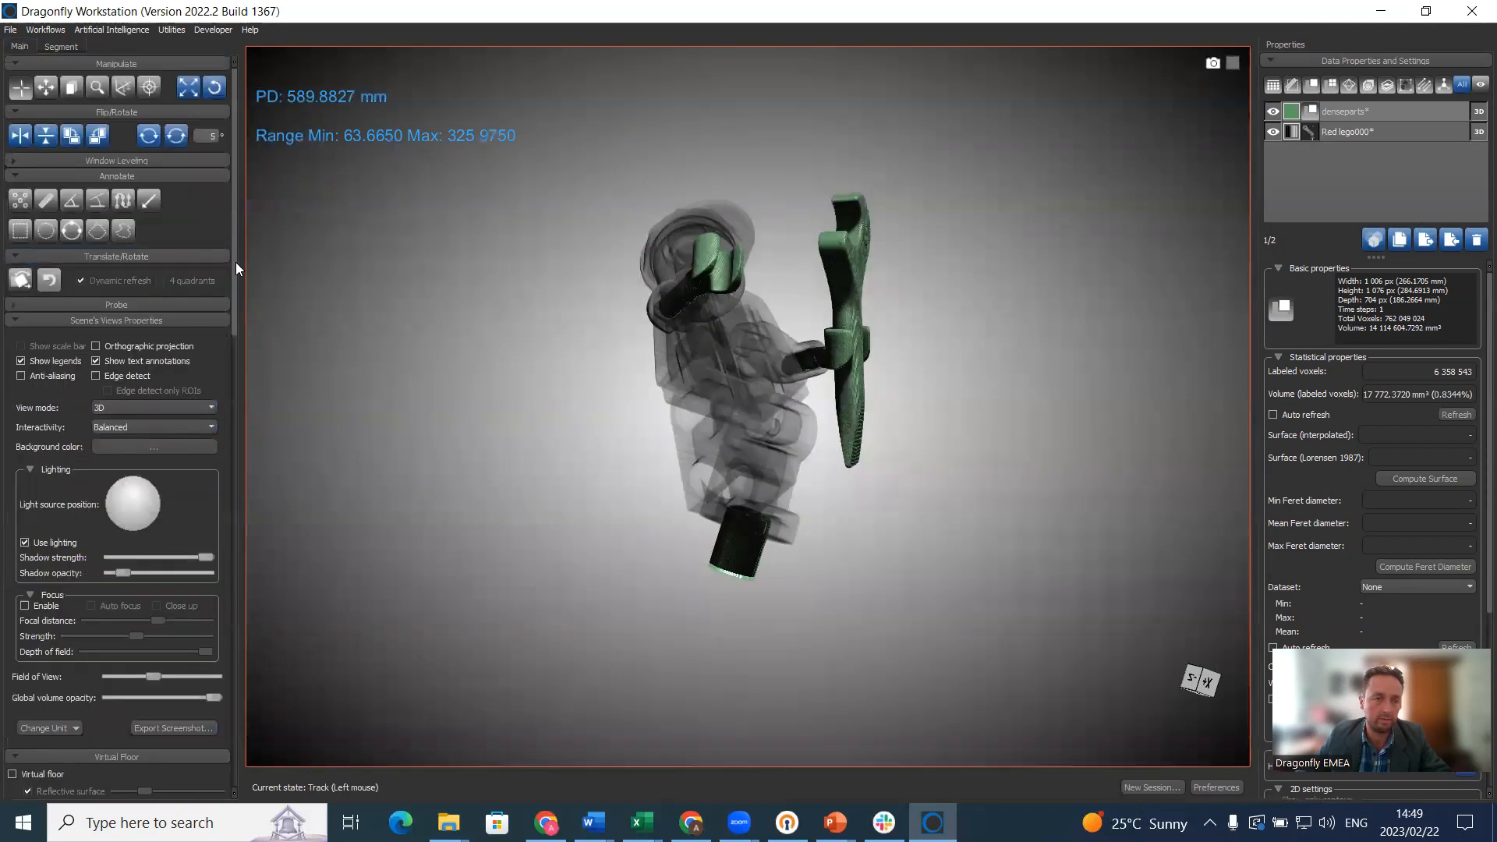
scroll(235, 279, down, 1)
drag(236, 279, 229, 705)
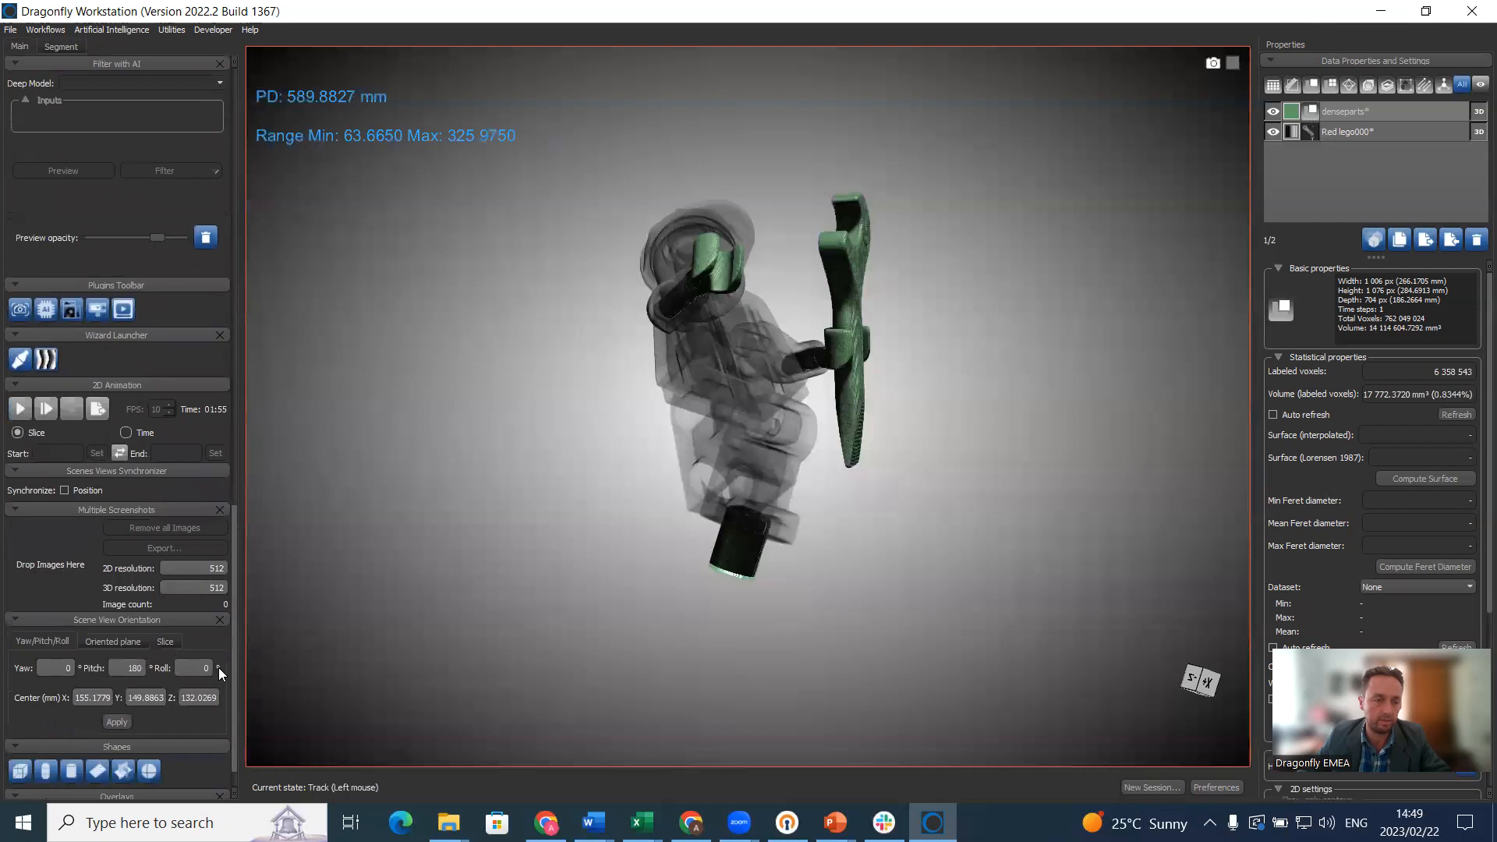
click(21, 770)
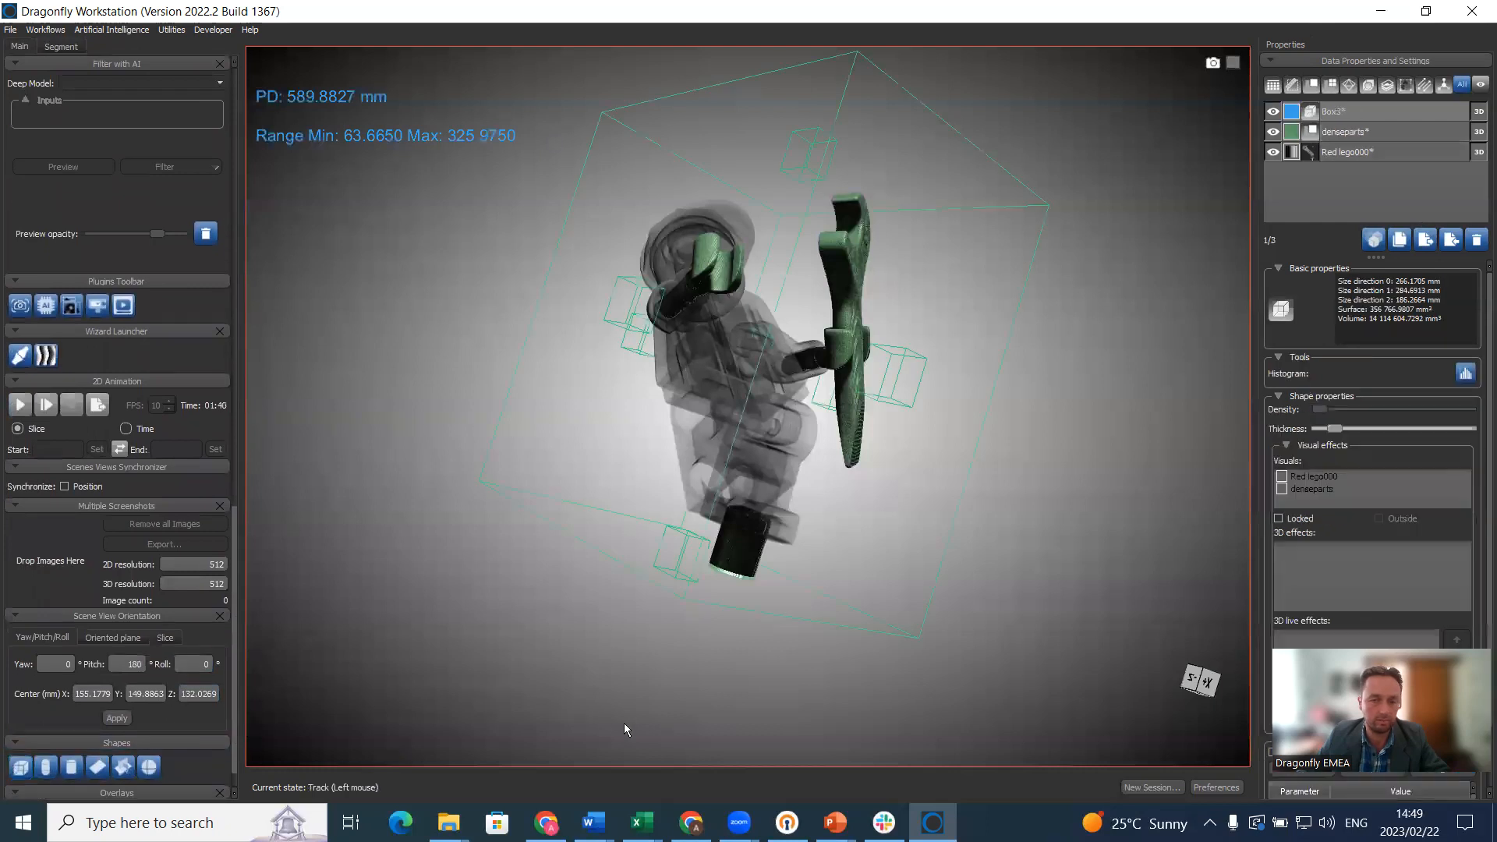
- Shrink the box to about 266 × 121 × 186 mm so that it encloses only the dense part at the foot
drag(623, 722, 643, 682)
drag(775, 588, 781, 624)
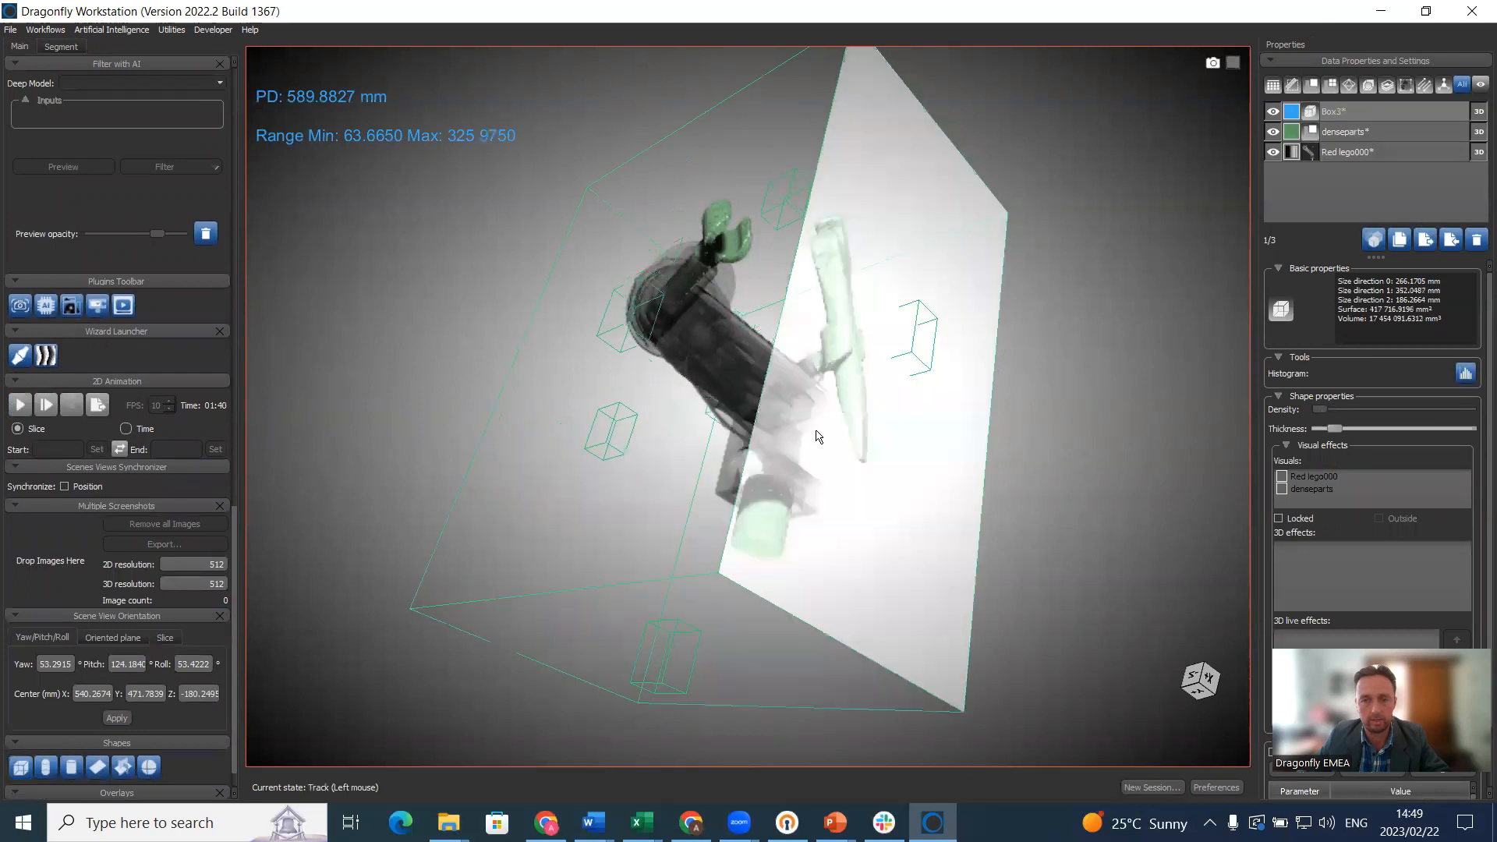
drag(1019, 124, 906, 267)
drag(892, 190, 772, 557)
drag(936, 641, 805, 500)
drag(1006, 527, 913, 577)
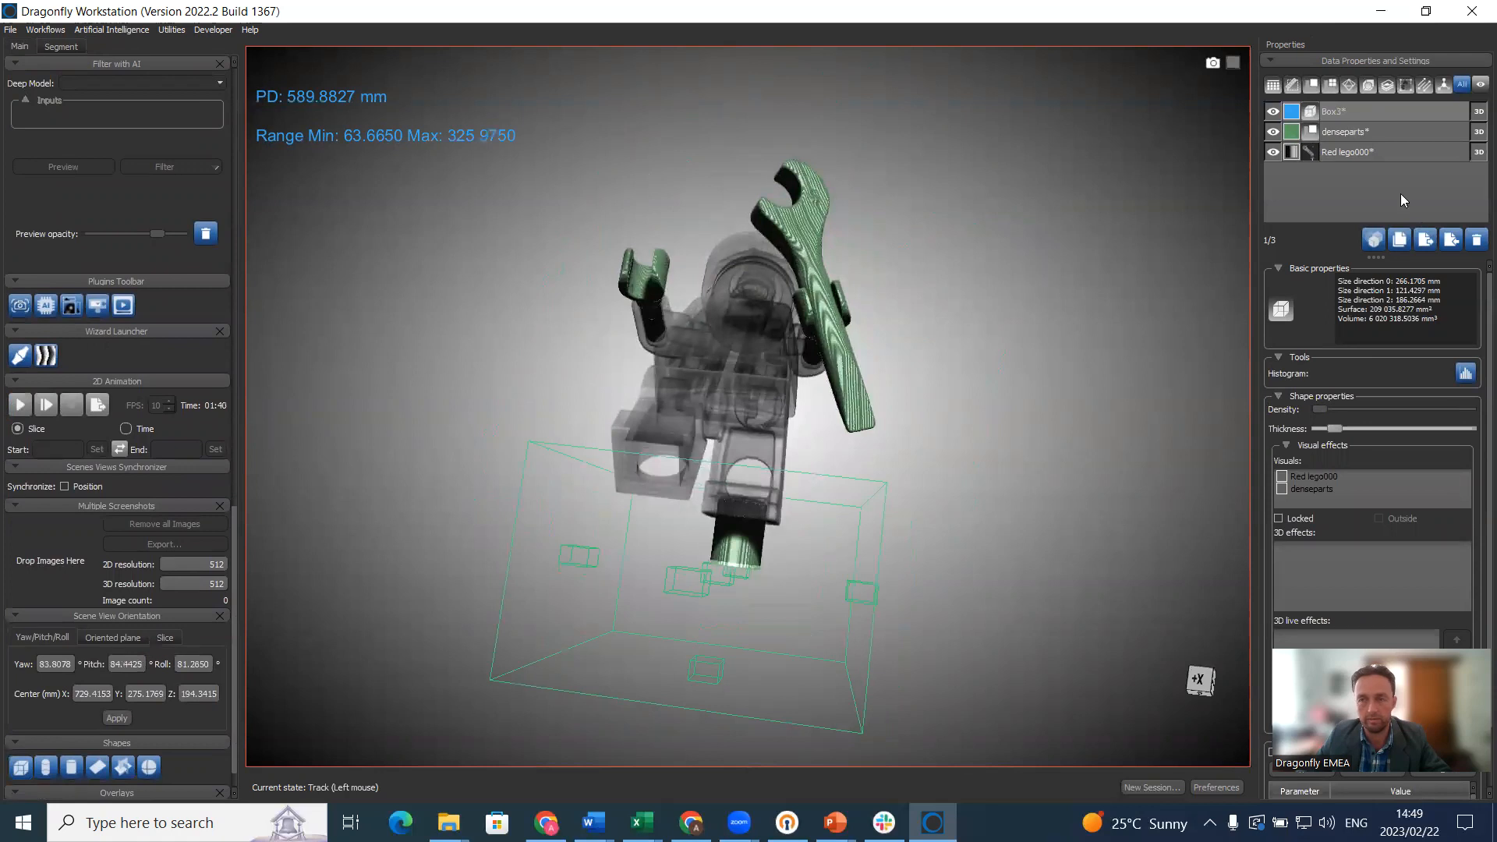
- Remove the region inside the box from the denseparts ROI and orbit the figure to check the foot
right_click(1372, 115)
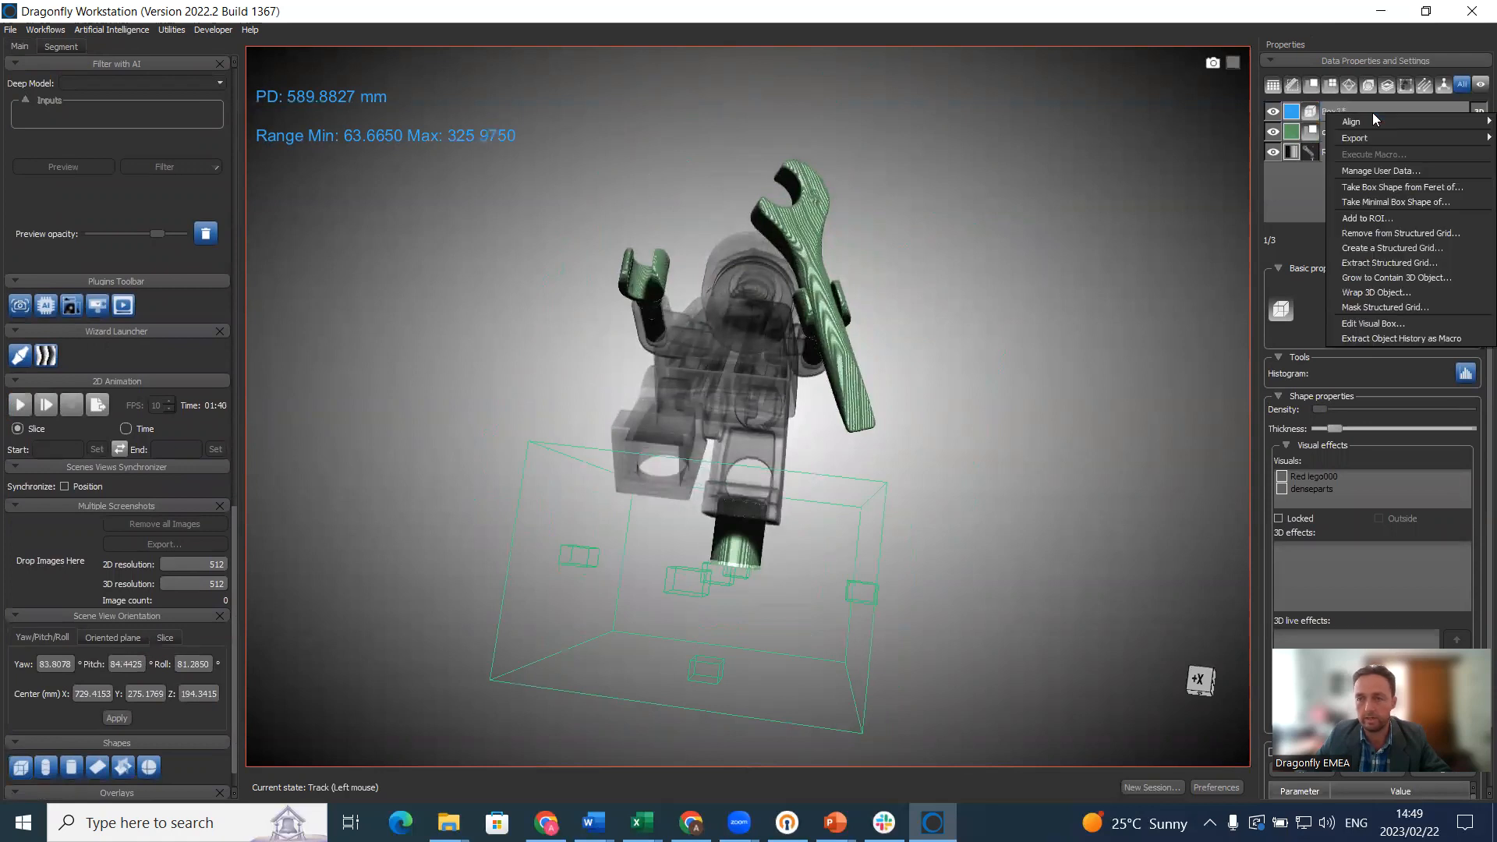
click(1407, 234)
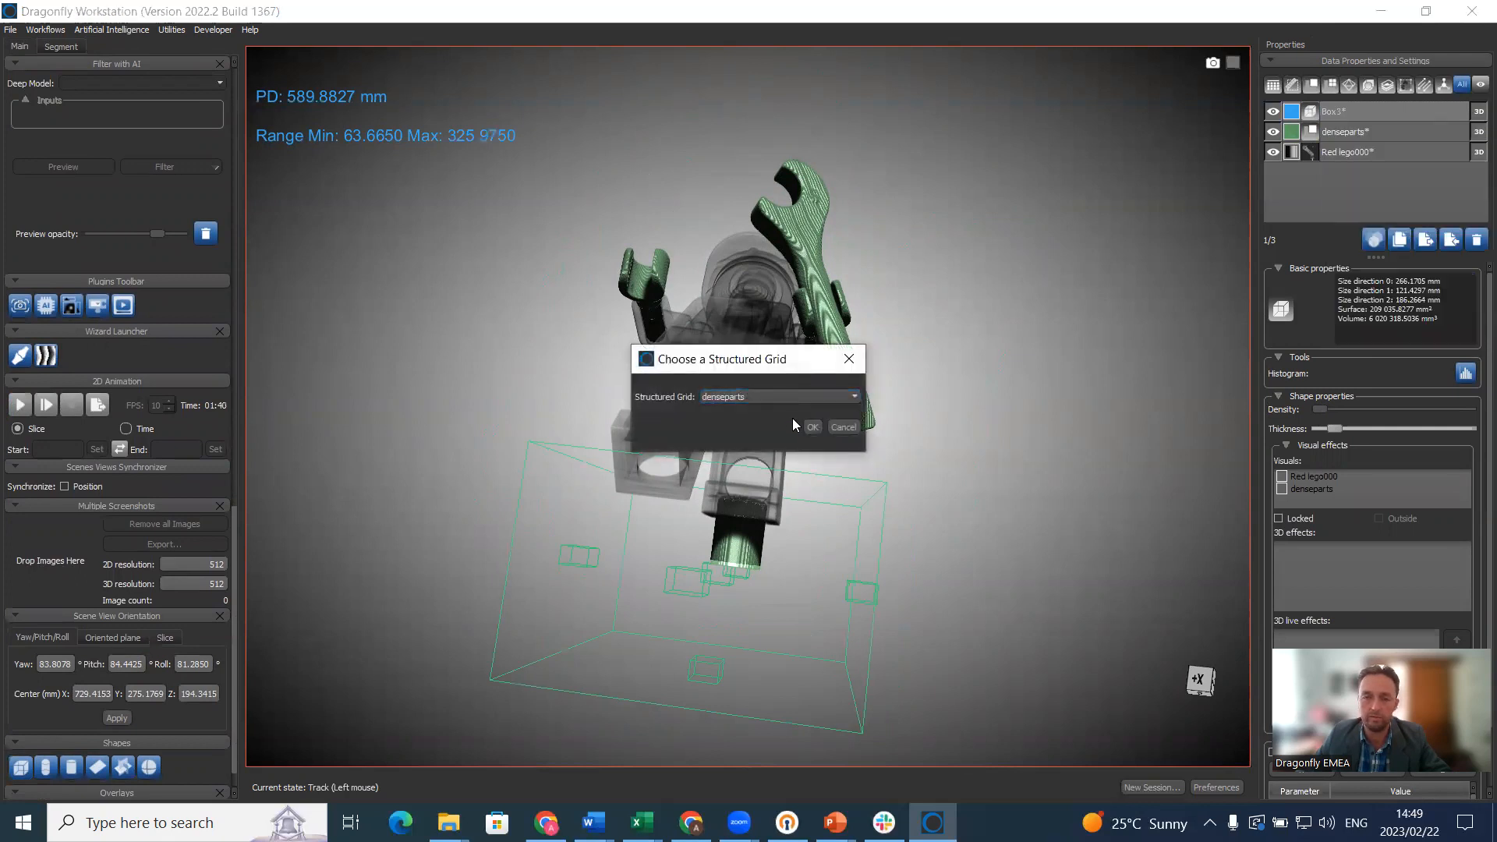
click(813, 427)
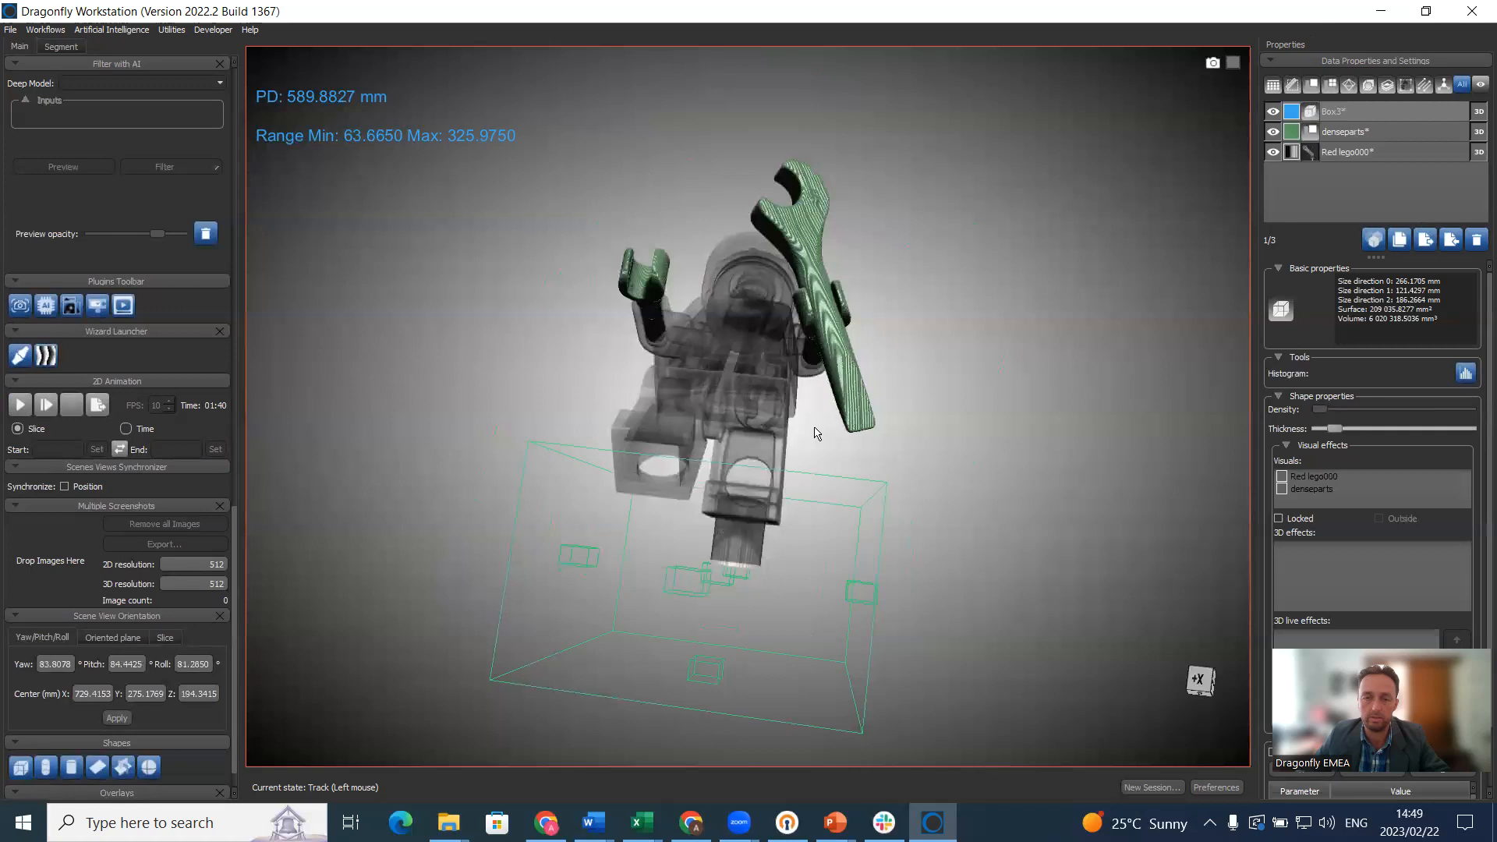
drag(438, 365, 1032, 302)
drag(1148, 324, 989, 418)
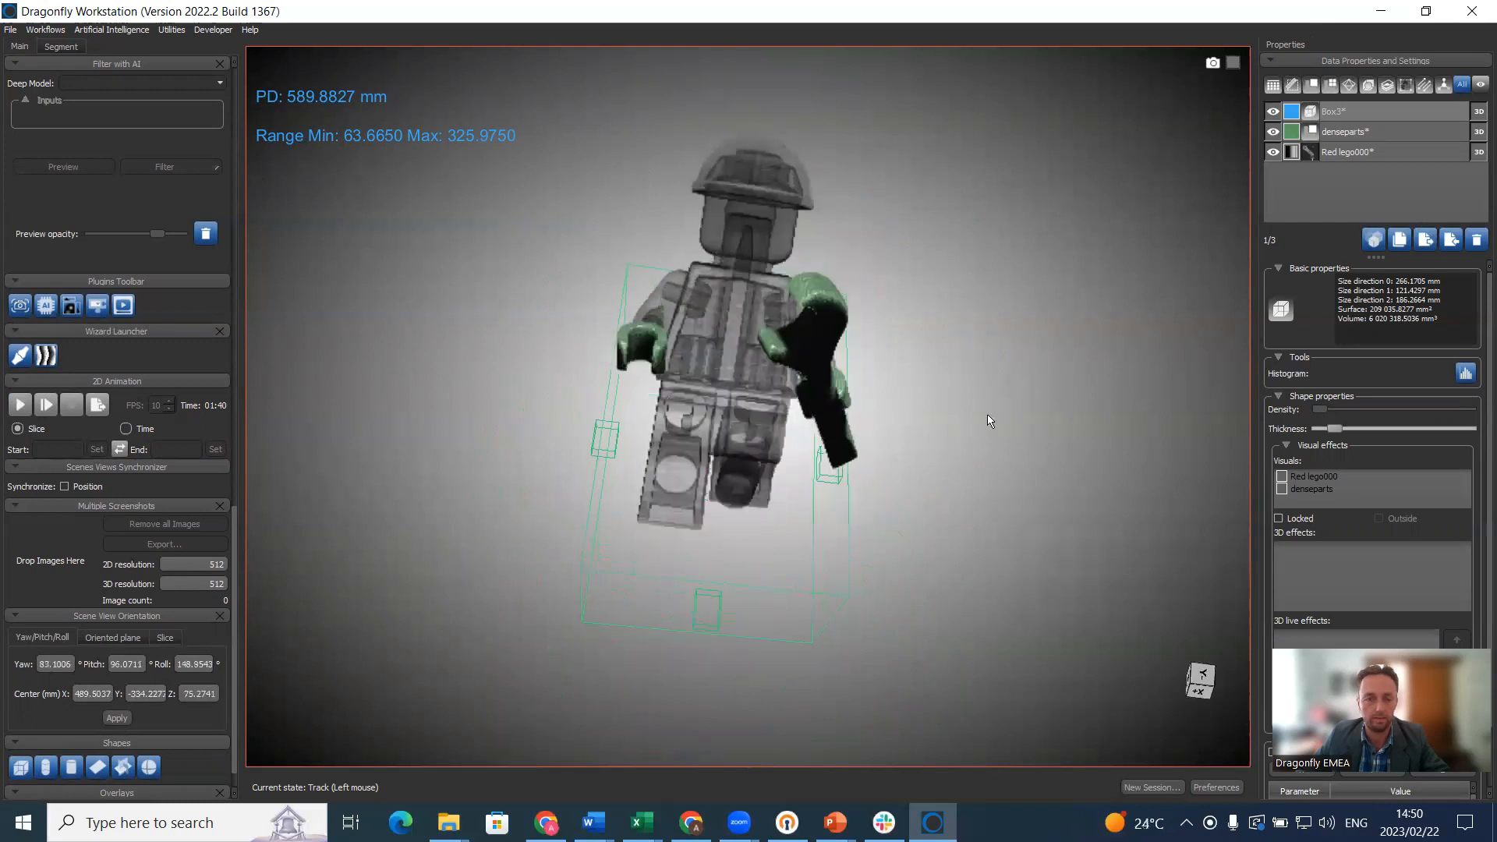
- Add a cylinder shape, shorten it to about 205 mm, place it beside the head, and hide it
click(69, 769)
drag(718, 477, 984, 121)
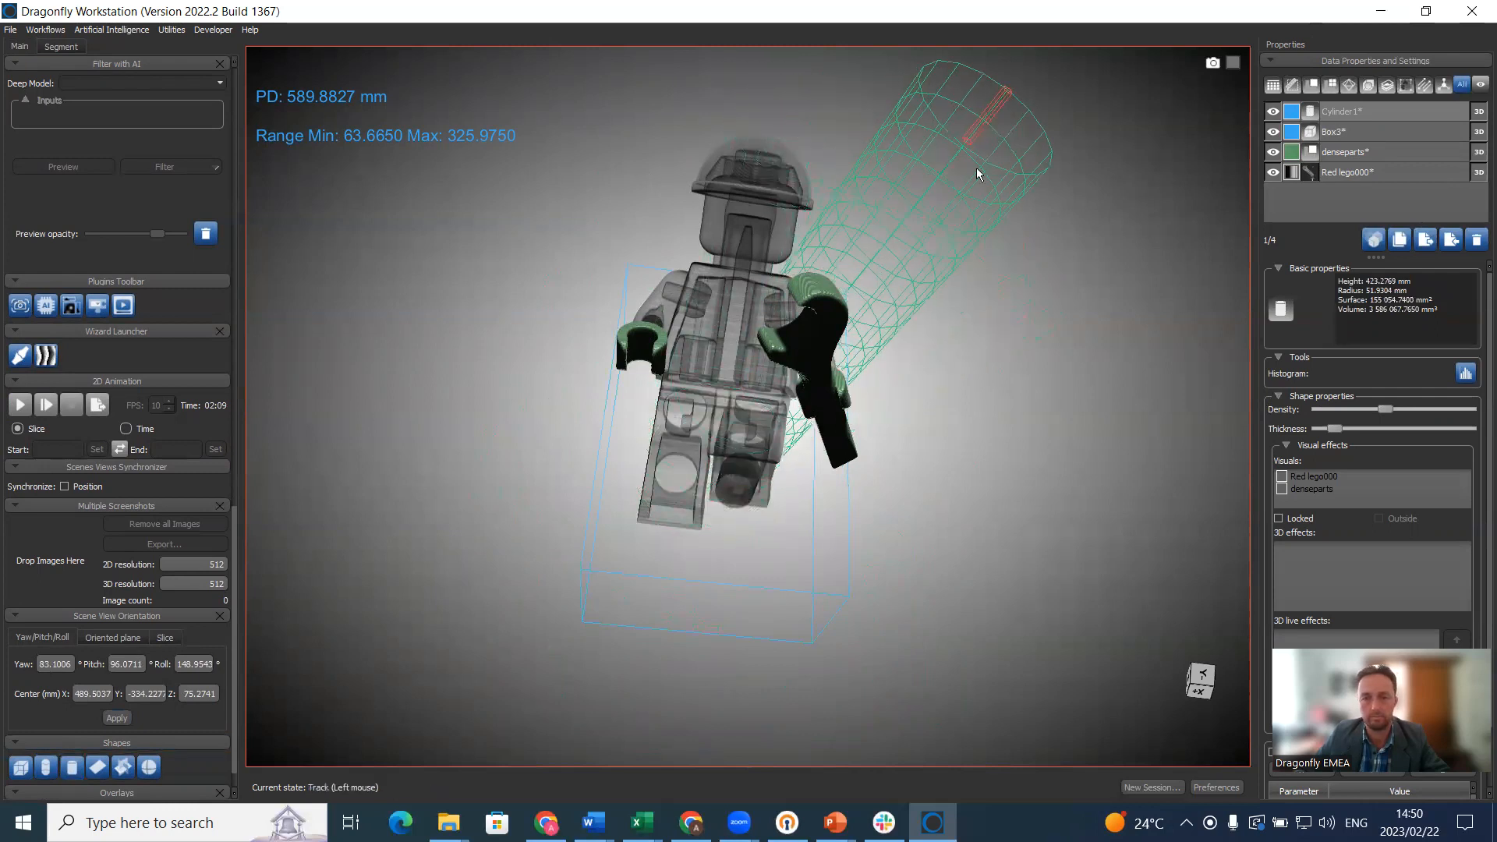
drag(933, 421, 968, 513)
drag(1029, 564, 887, 237)
drag(579, 191, 888, 250)
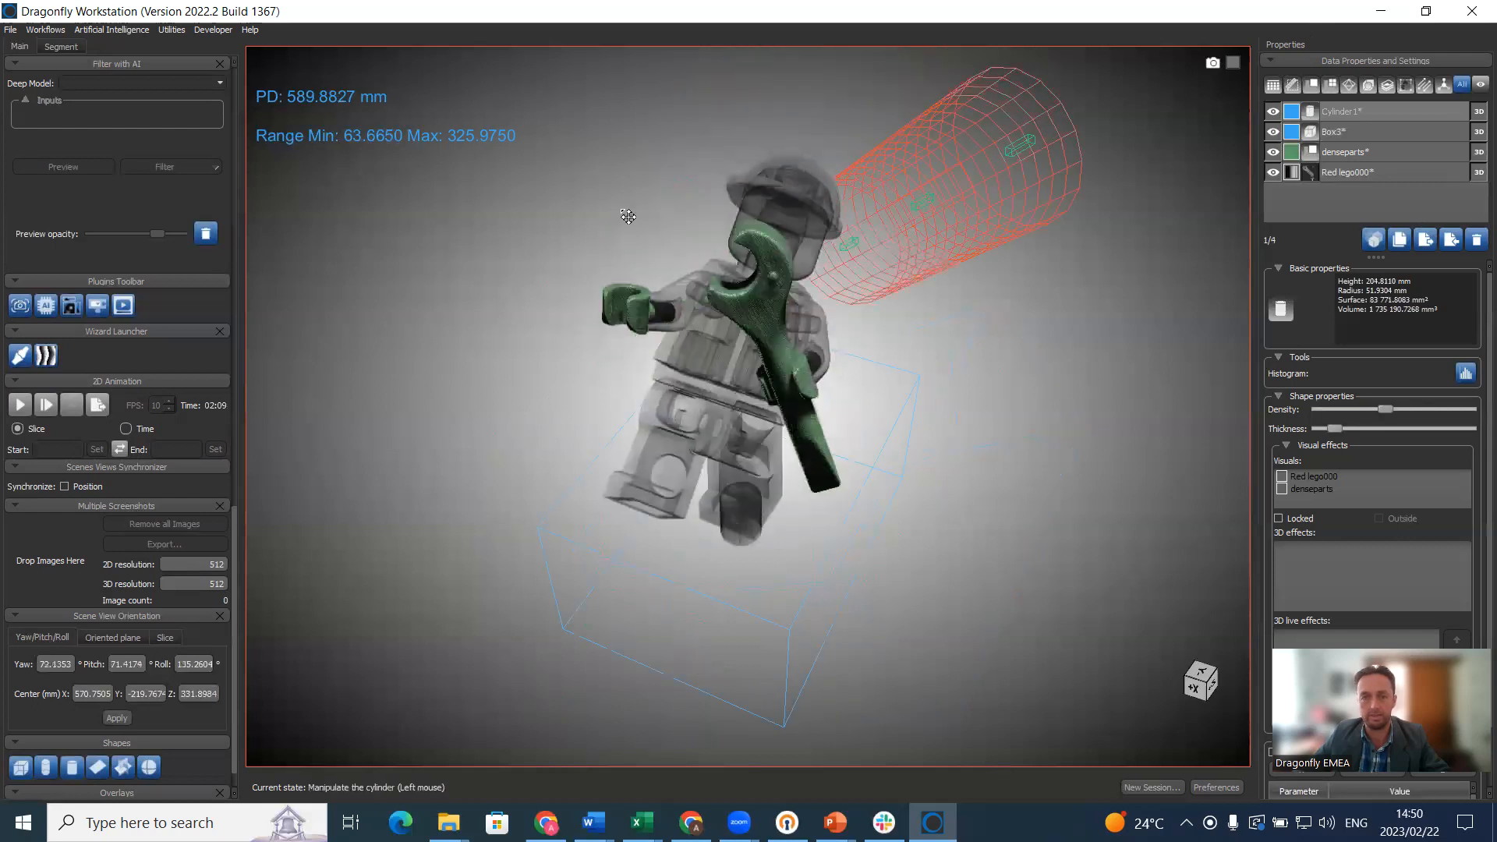
drag(567, 309, 1220, 231)
click(1274, 112)
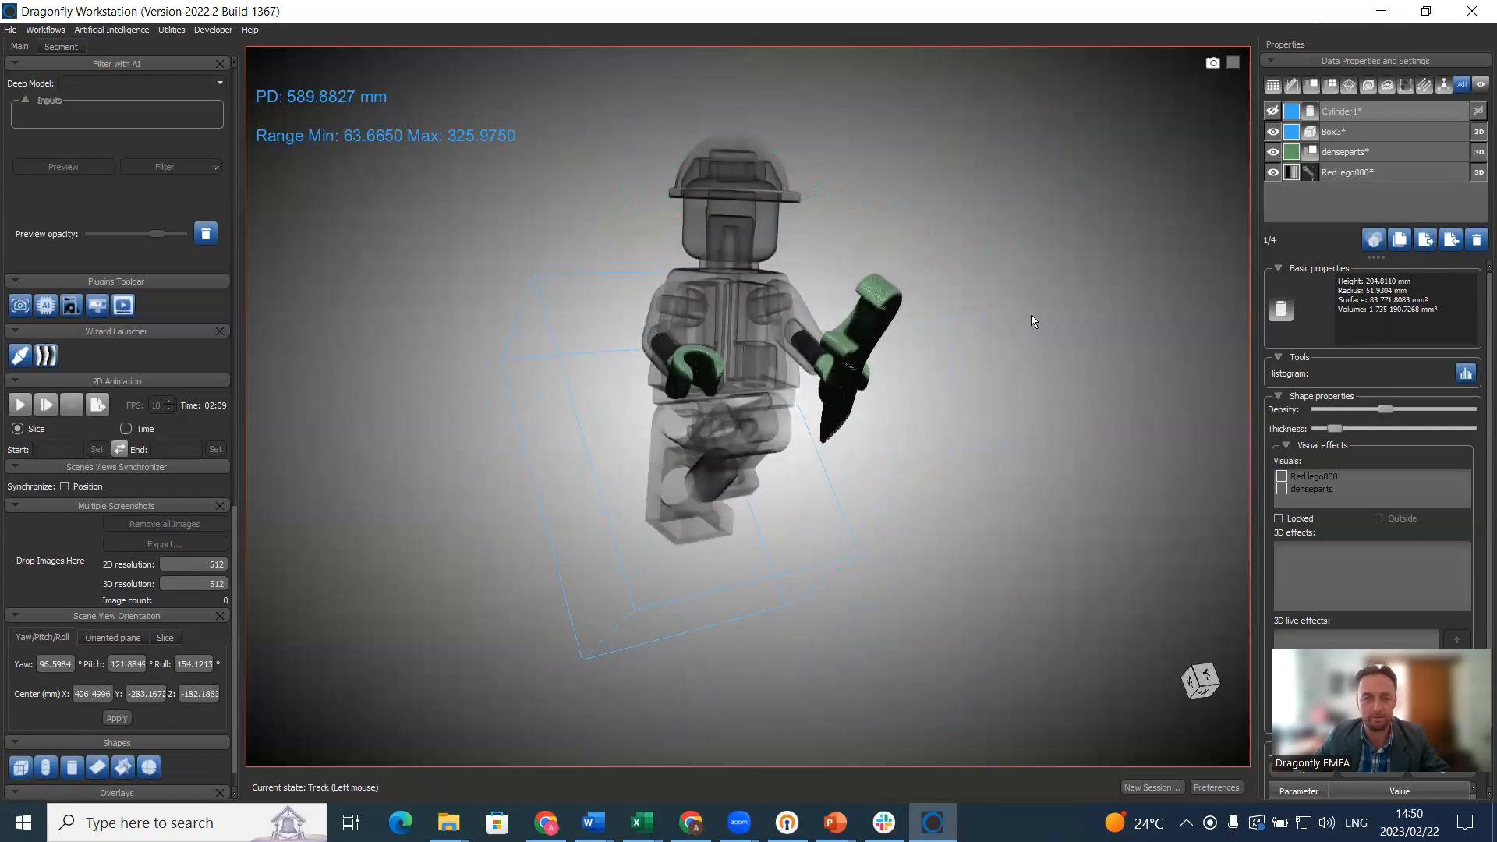
- Add a second box shape, shrink it to about 199 × 171 × 186 mm, and move it up towards the head
click(20, 769)
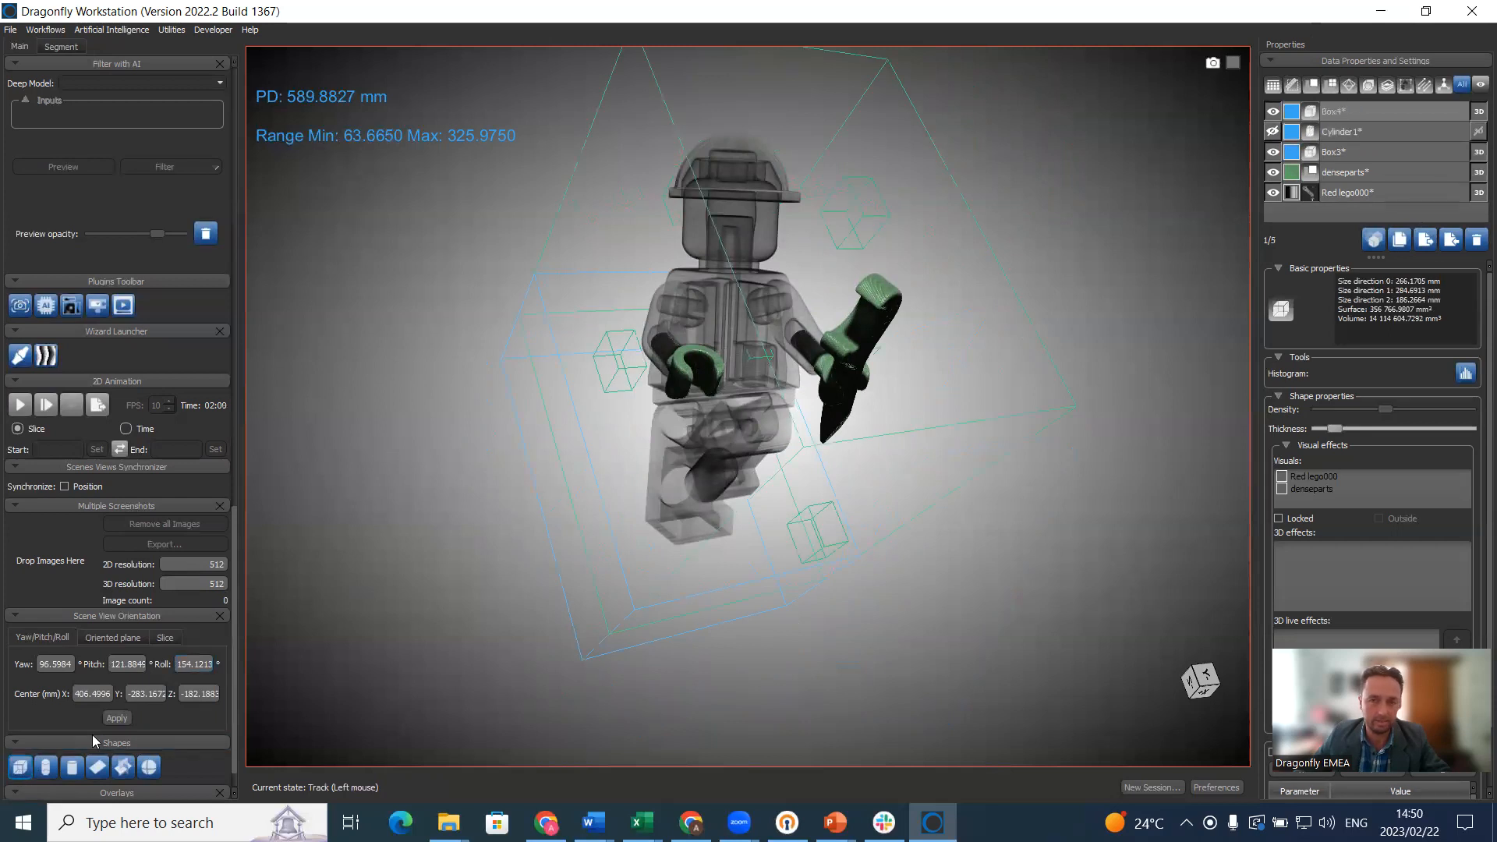
drag(856, 224, 733, 61)
drag(807, 458, 731, 450)
drag(799, 668, 849, 555)
drag(718, 344, 723, 173)
drag(474, 172, 505, 316)
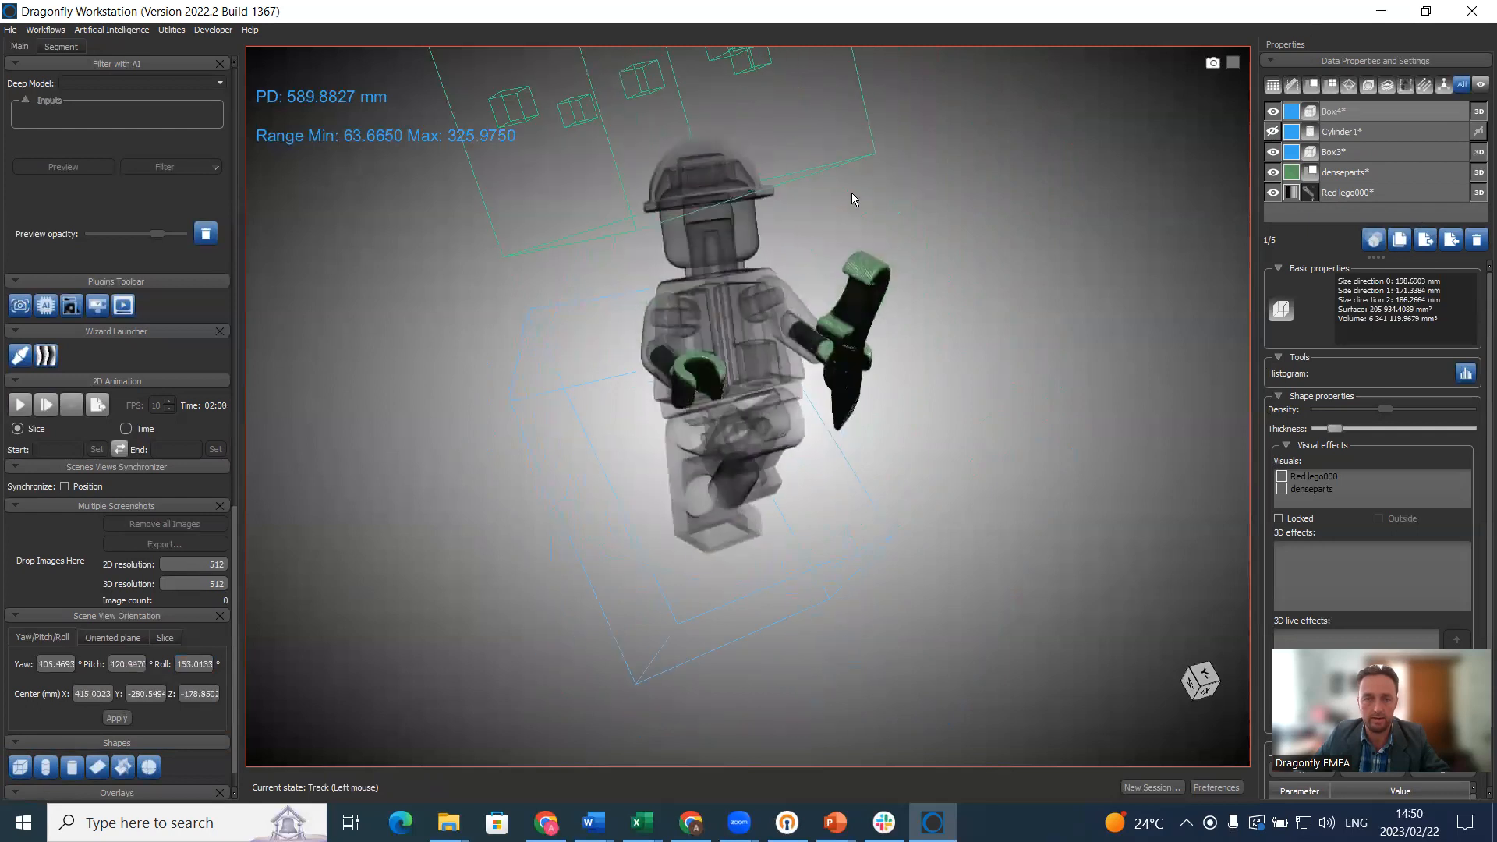
- Adjust the second box's faces to about 201 × 189 × 186 mm so that it encloses the whole head and helmet
drag(860, 227, 867, 262)
right_drag(943, 439, 908, 237)
drag(758, 167, 926, 221)
drag(520, 452, 585, 458)
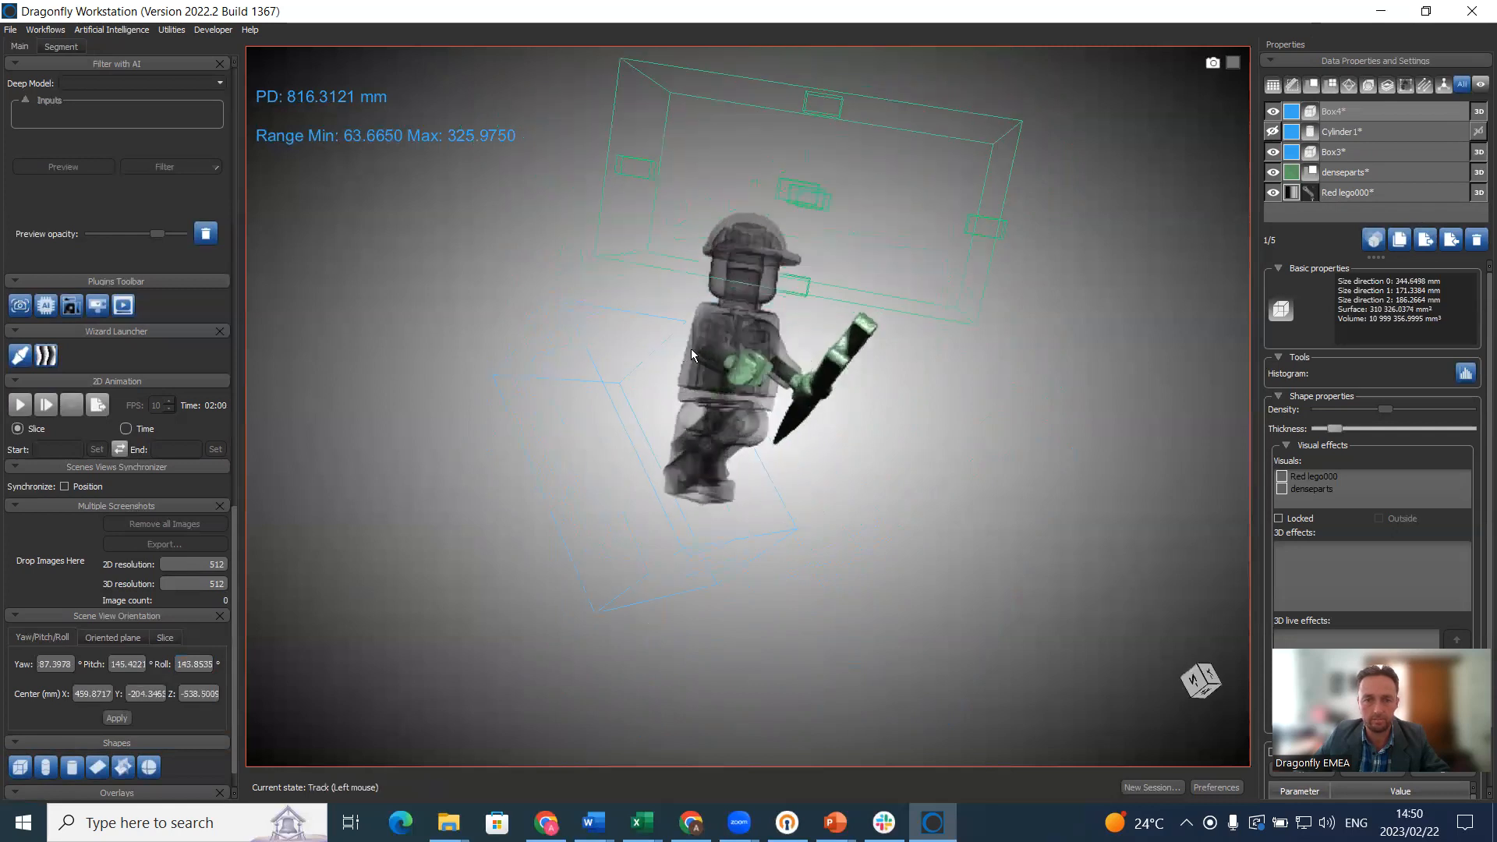
drag(790, 614, 542, 316)
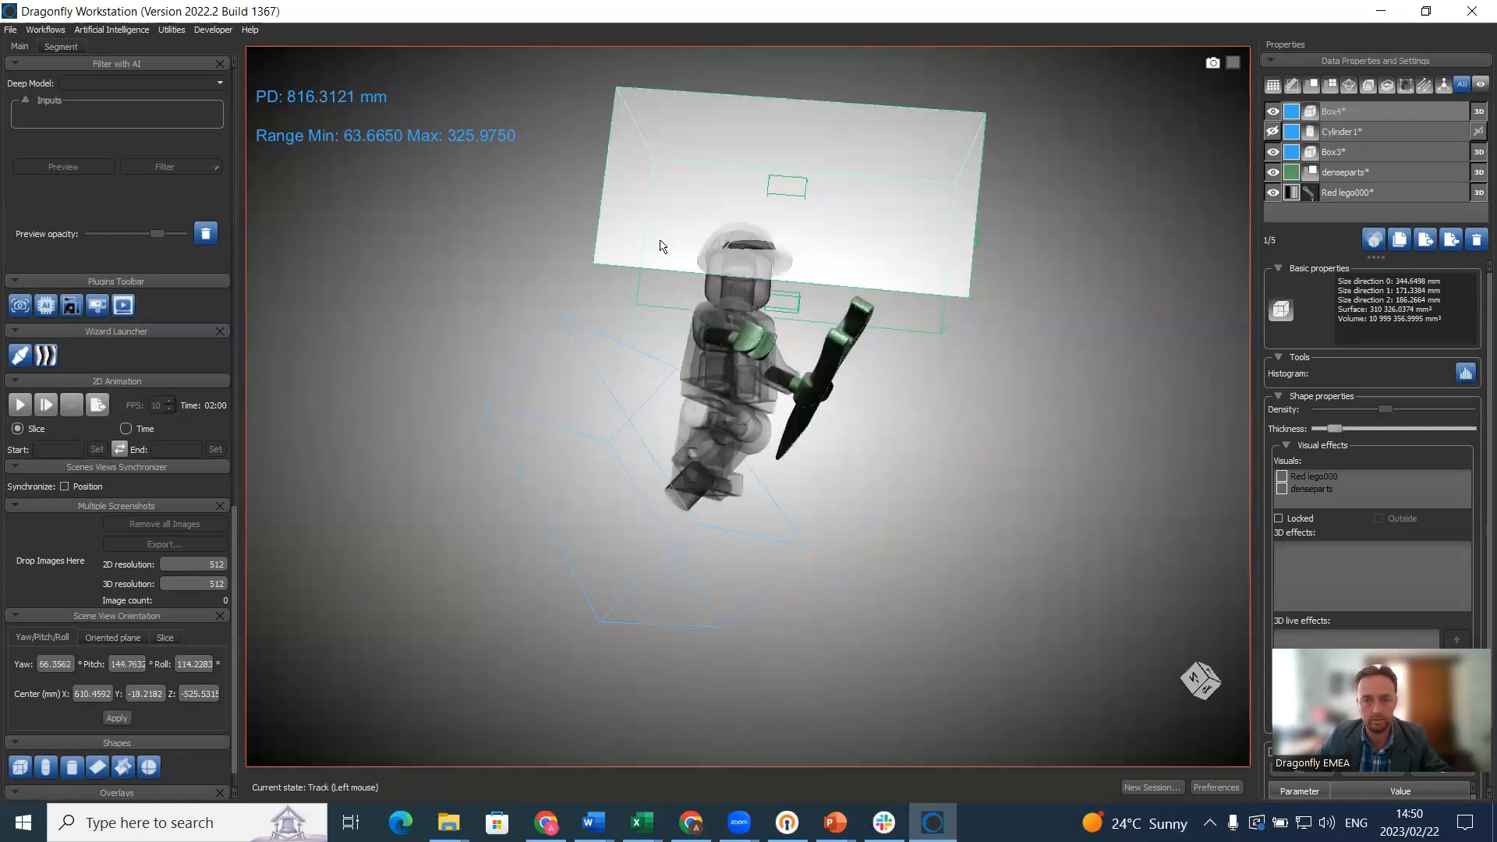
drag(793, 307, 779, 337)
drag(940, 381, 825, 408)
drag(987, 255, 857, 254)
drag(499, 348, 652, 405)
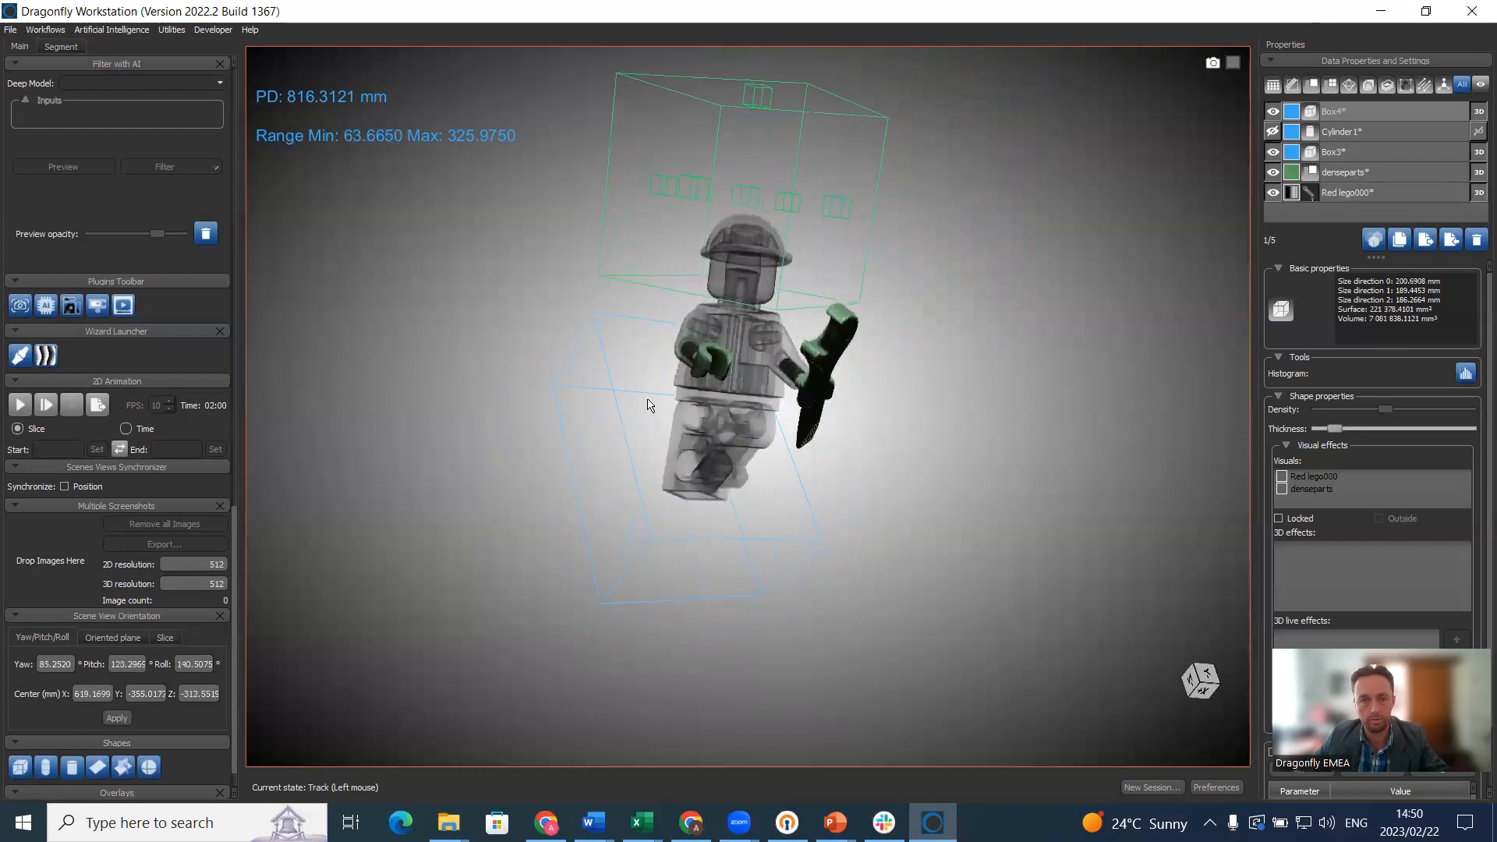
- Add the region inside the second box to the existing denseparts ROI and orbit to check it in 3D
right_click(1394, 113)
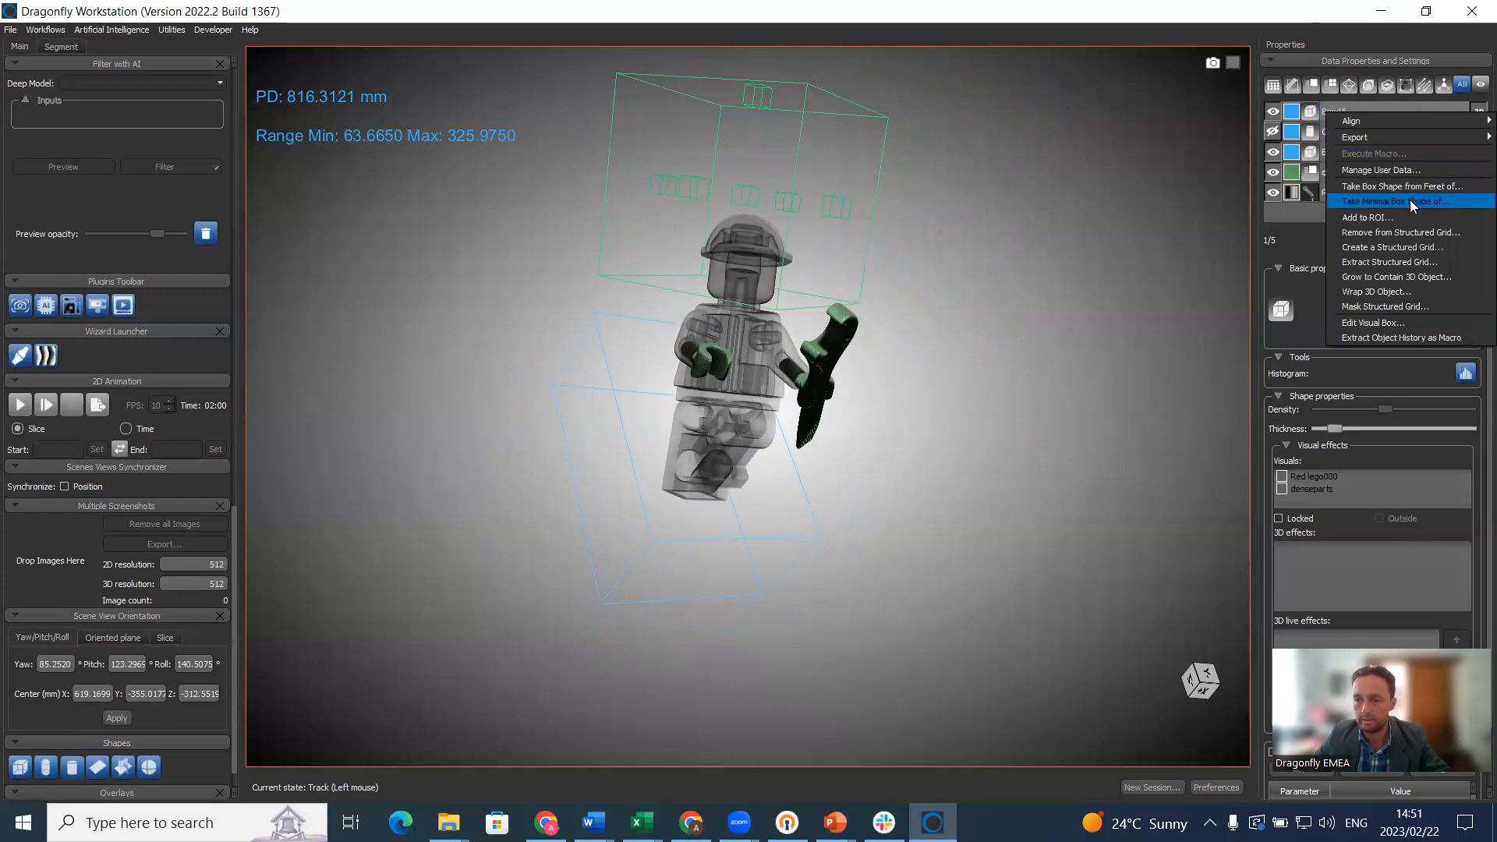
click(1386, 219)
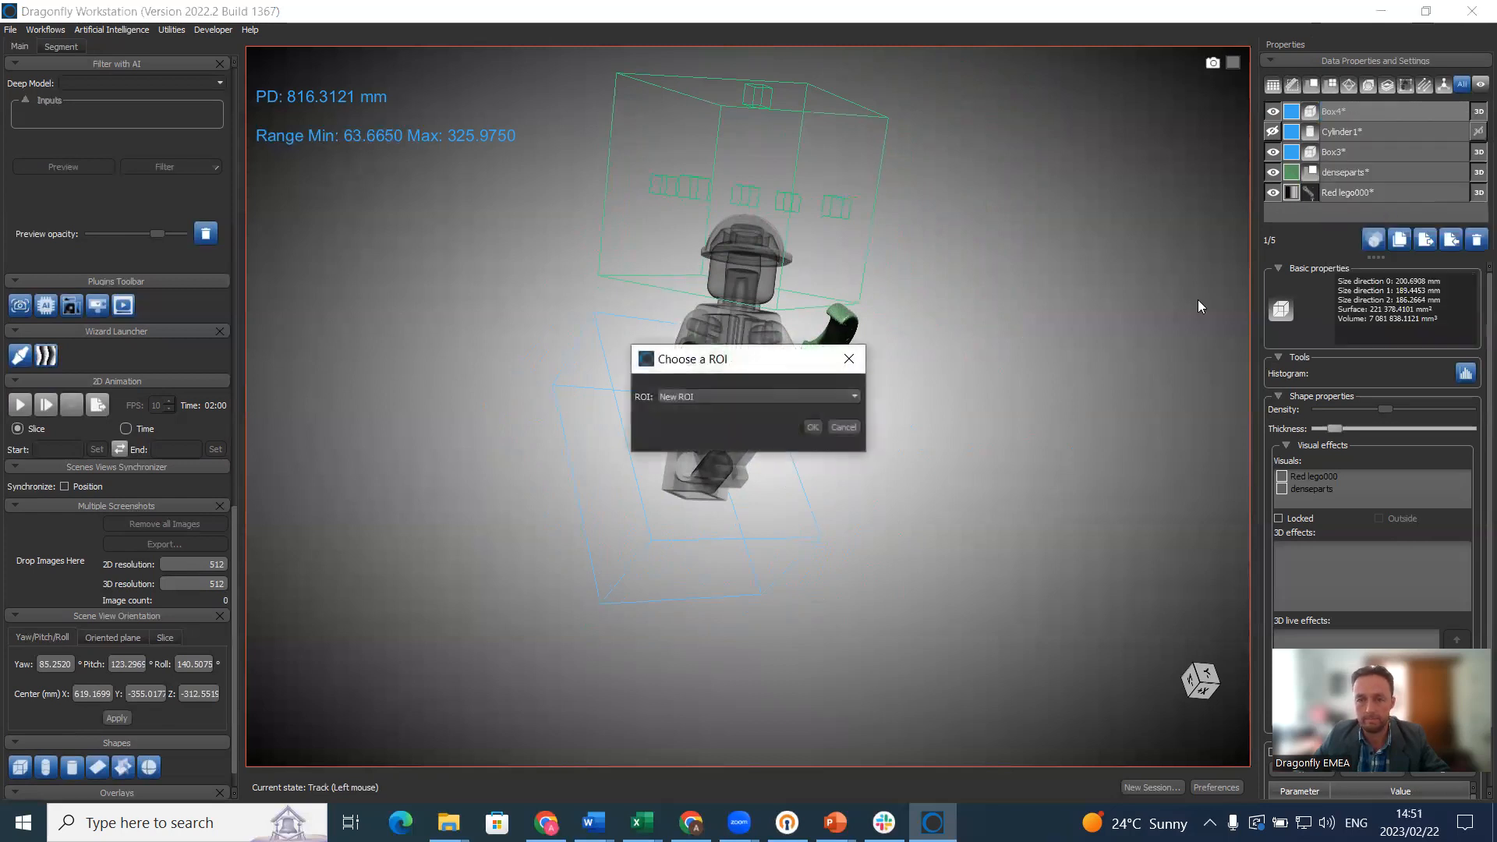
click(800, 399)
click(730, 421)
click(812, 427)
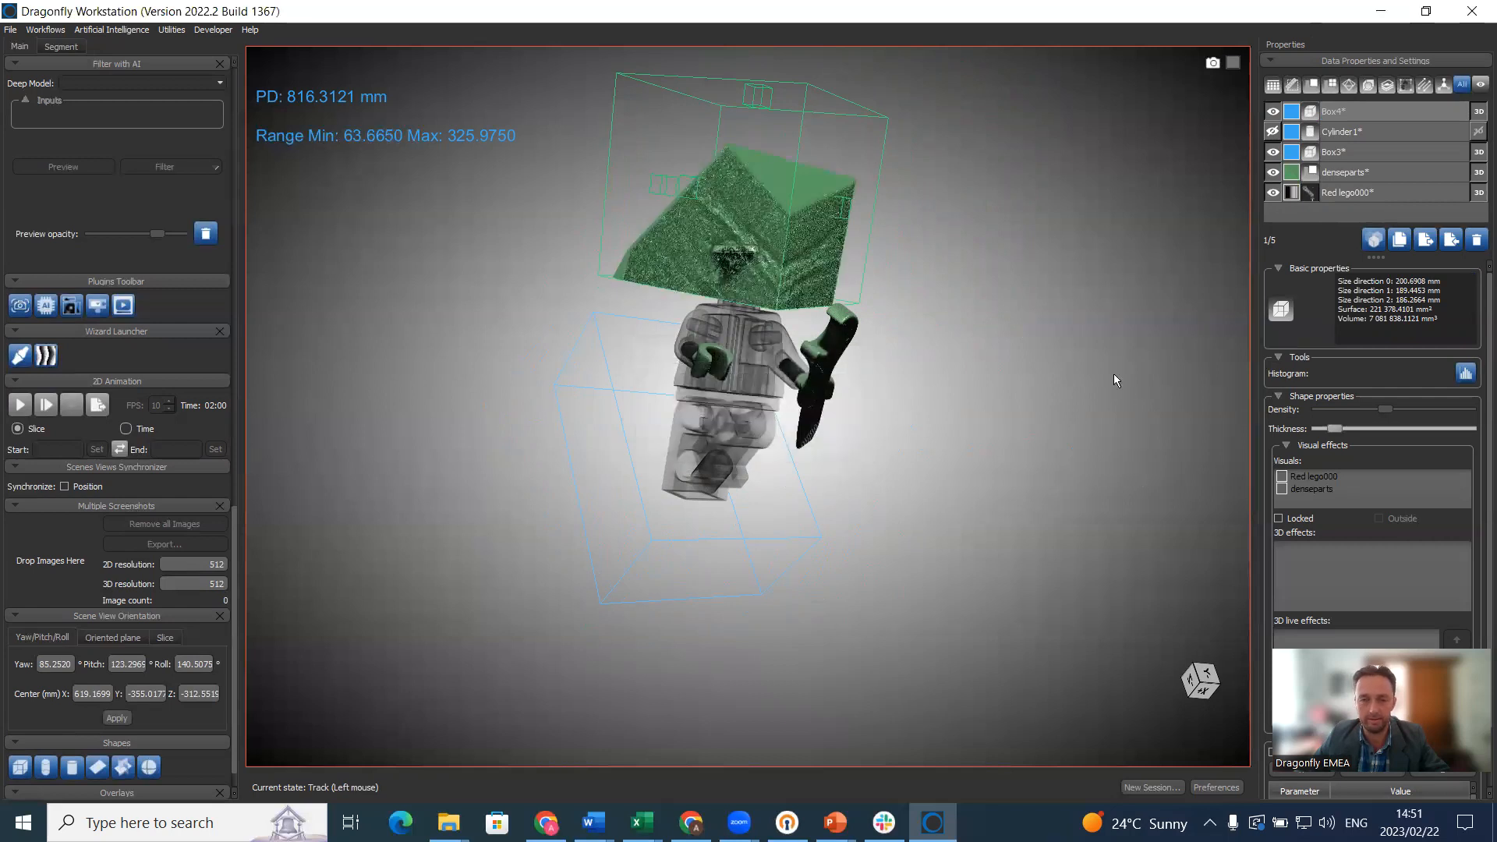
drag(1141, 275, 1089, 279)
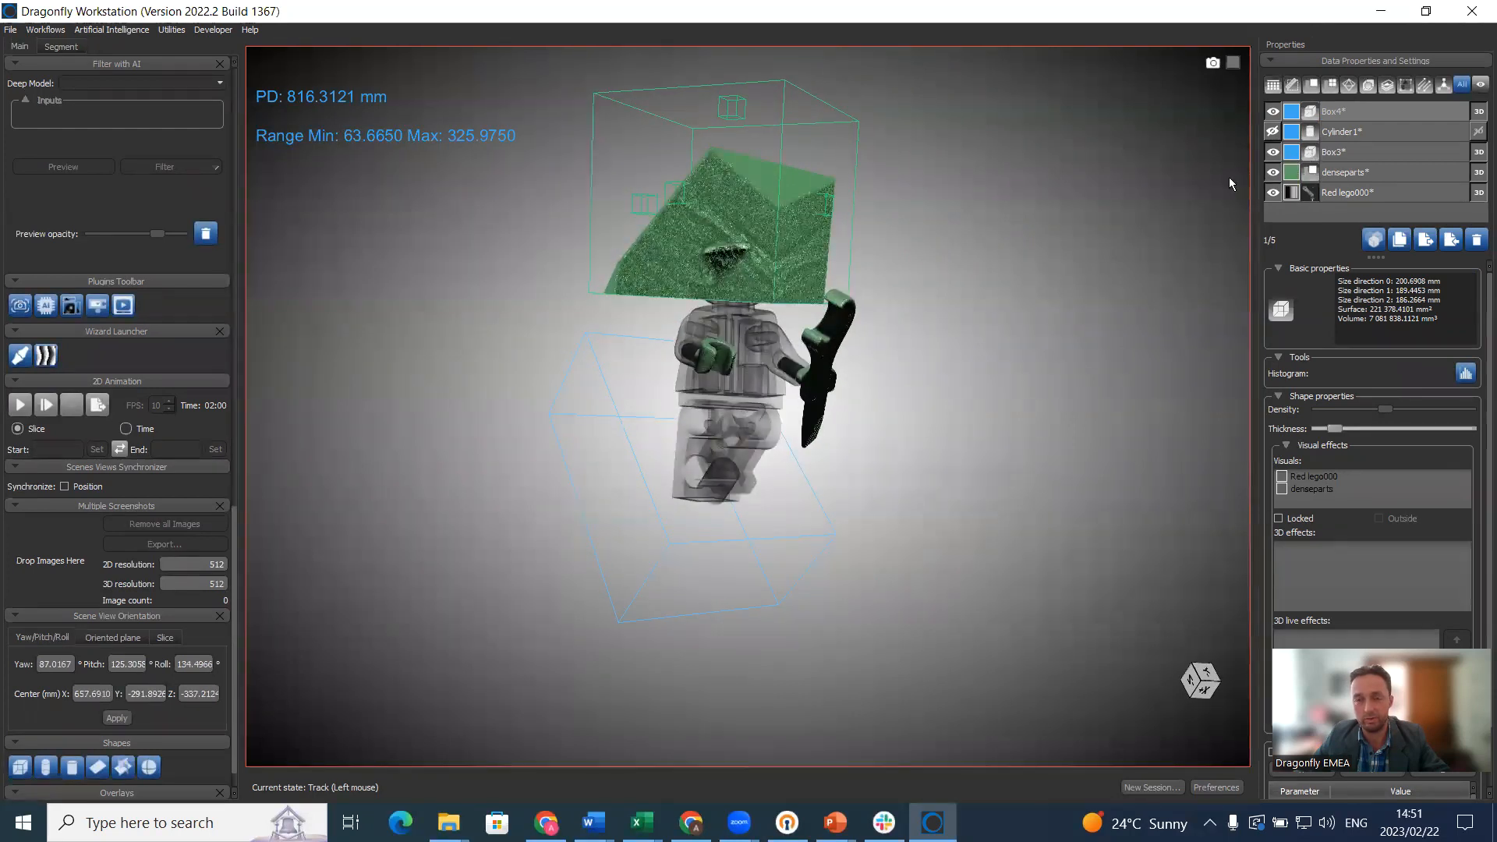
- Select the denseparts ROI, restore the four-view layout, and split the ROI at Otsu using the Red lego000 image
click(1343, 176)
click(1350, 172)
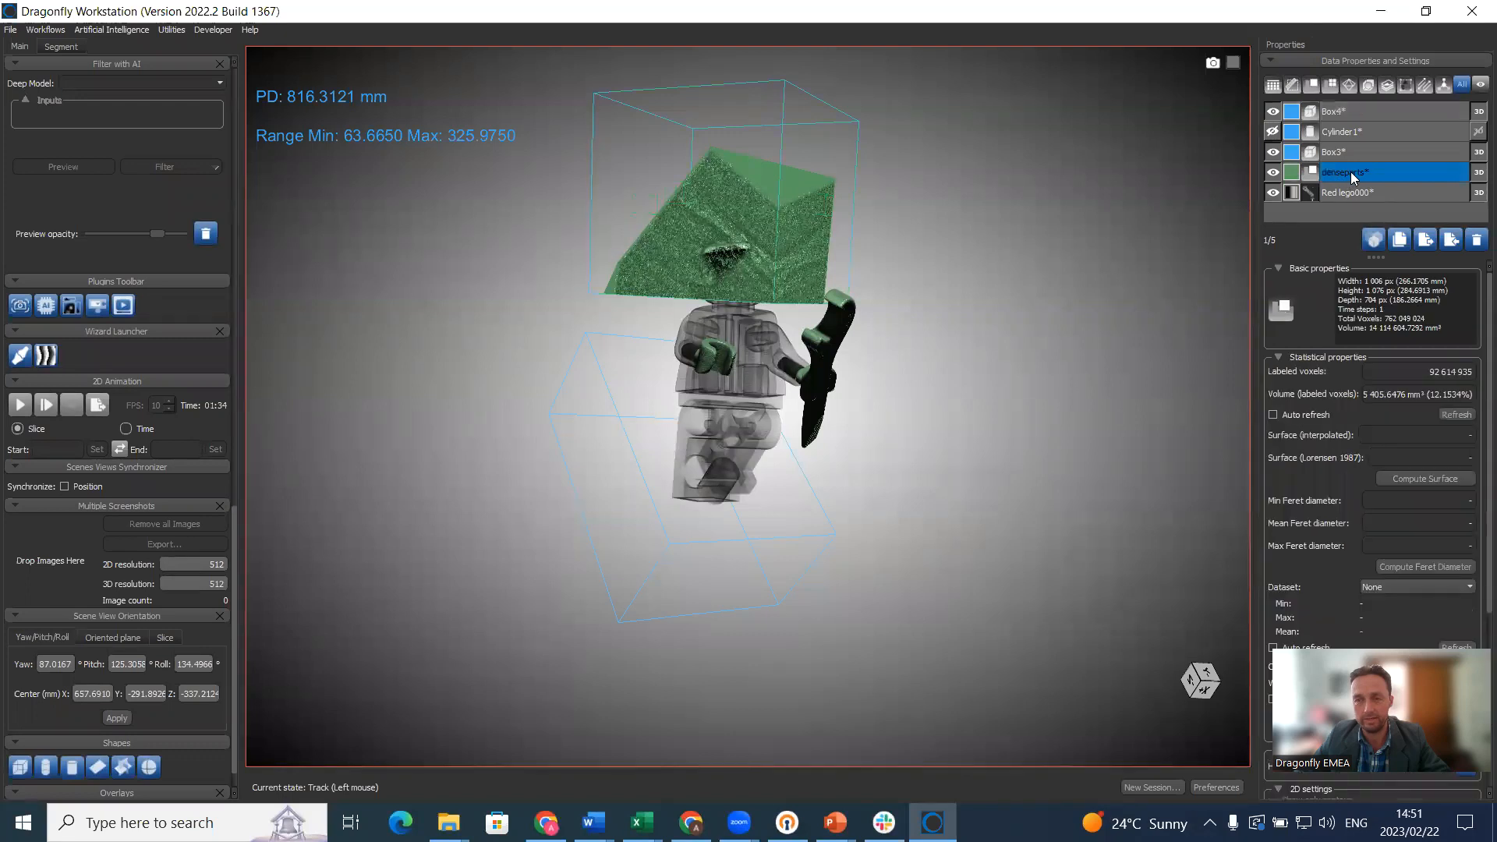
double_click(1082, 293)
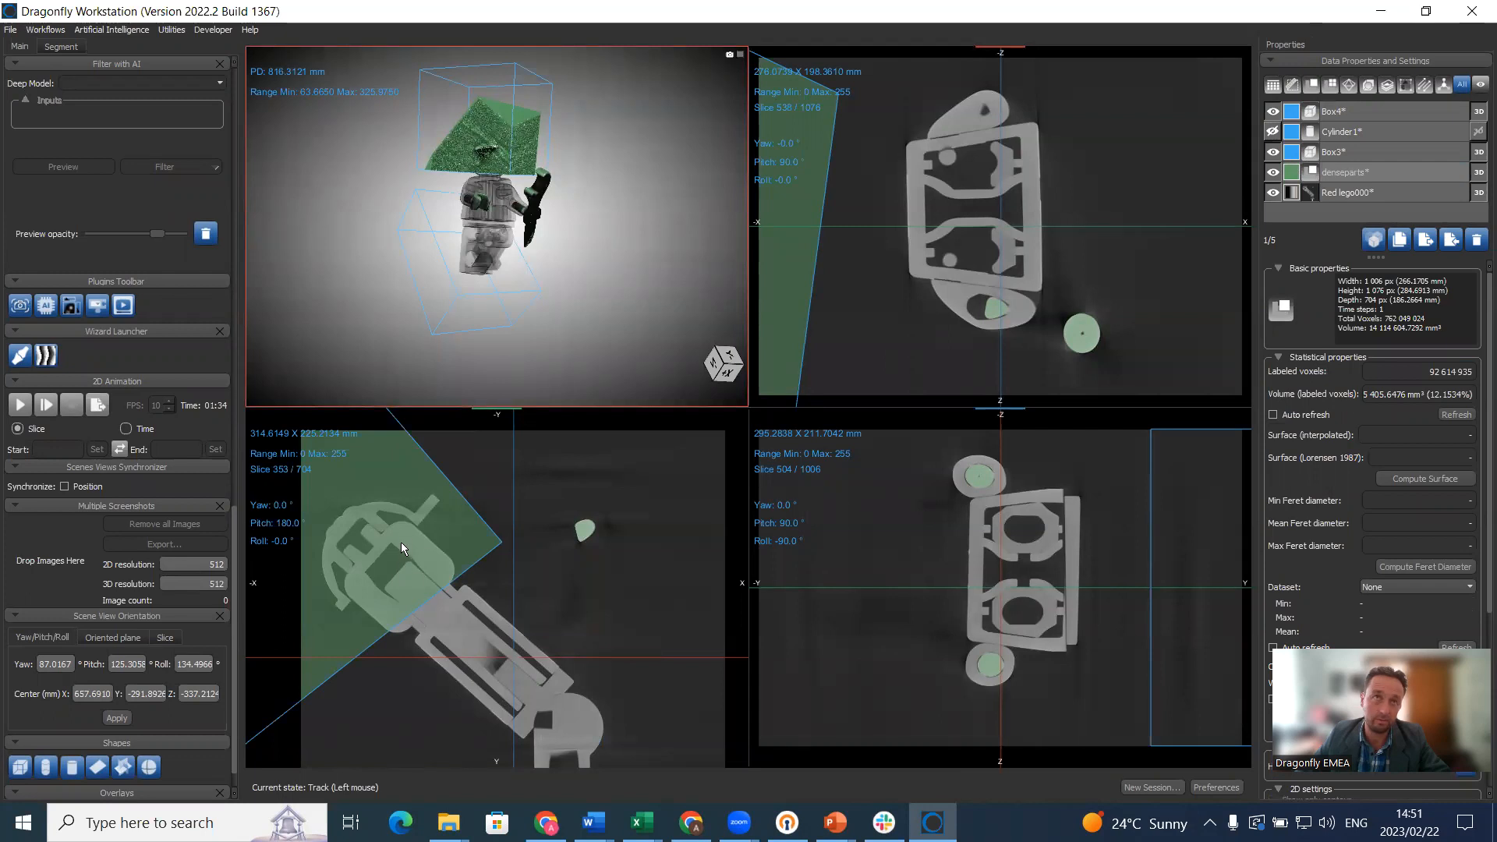
right_click(1378, 174)
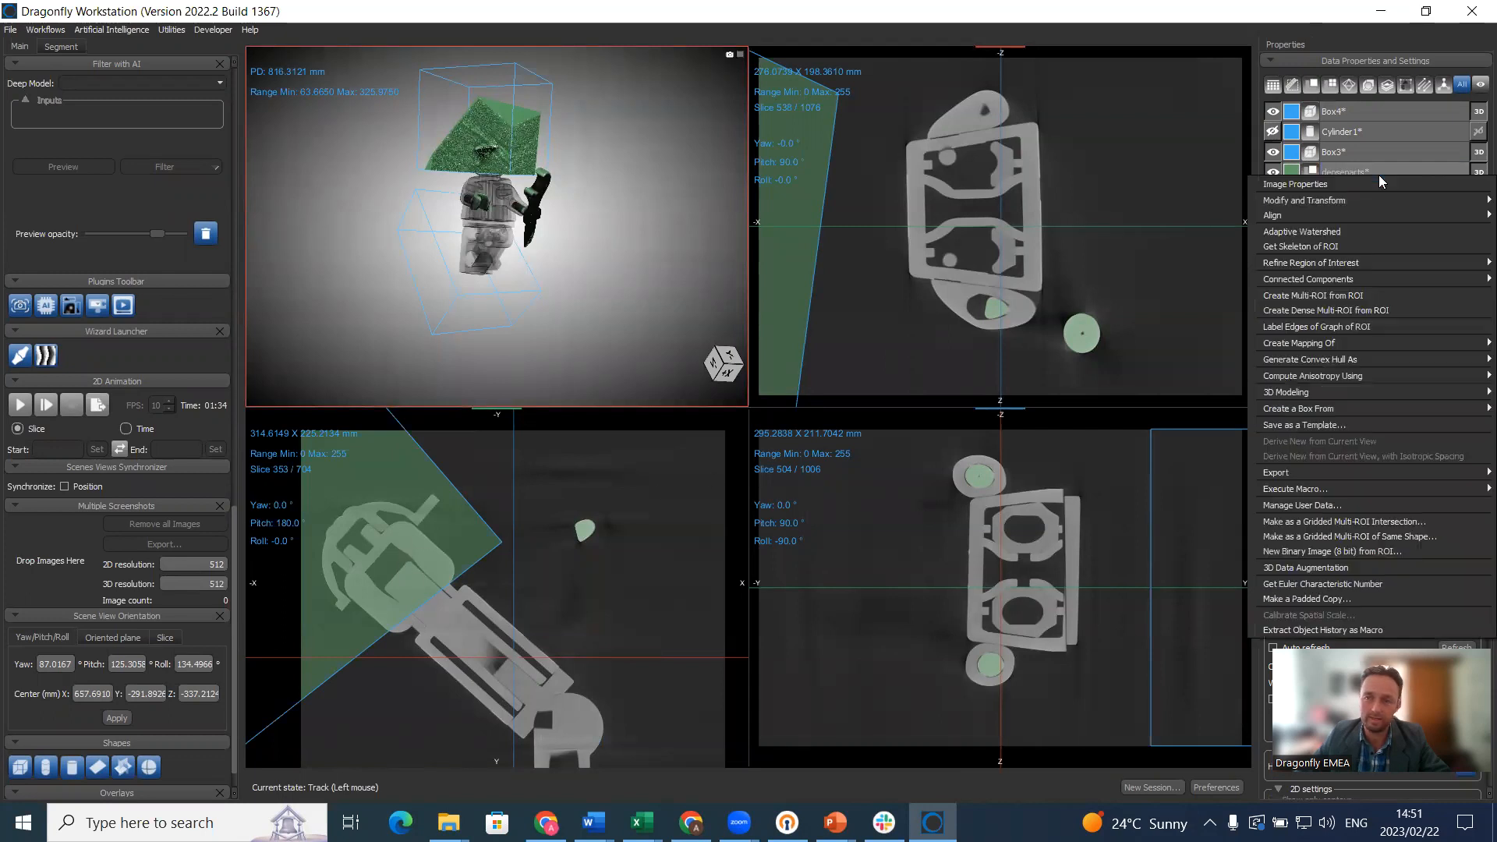
click(1341, 166)
click(56, 46)
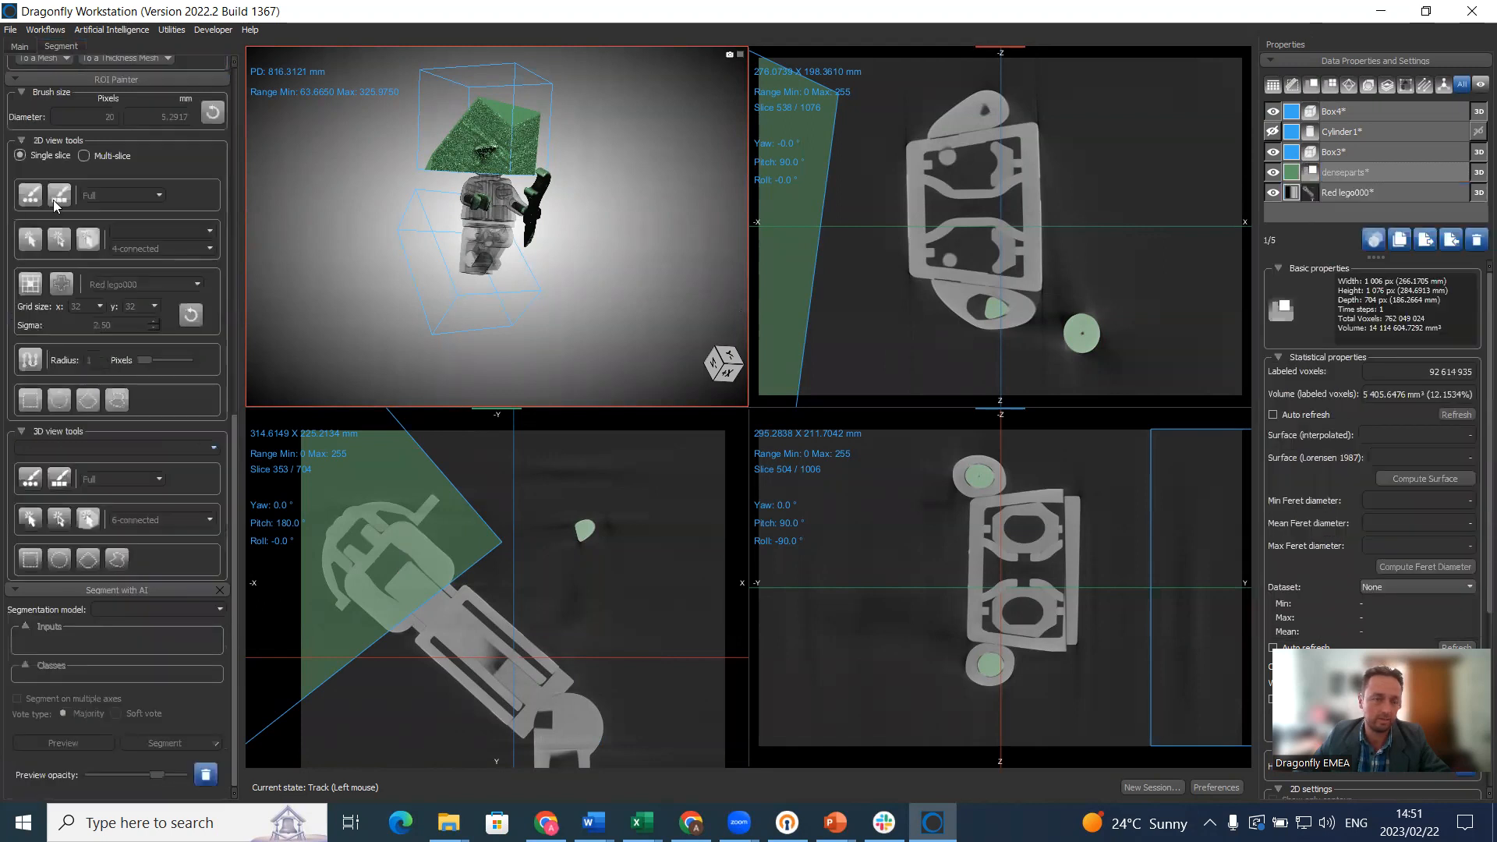
scroll(89, 403, up, 3)
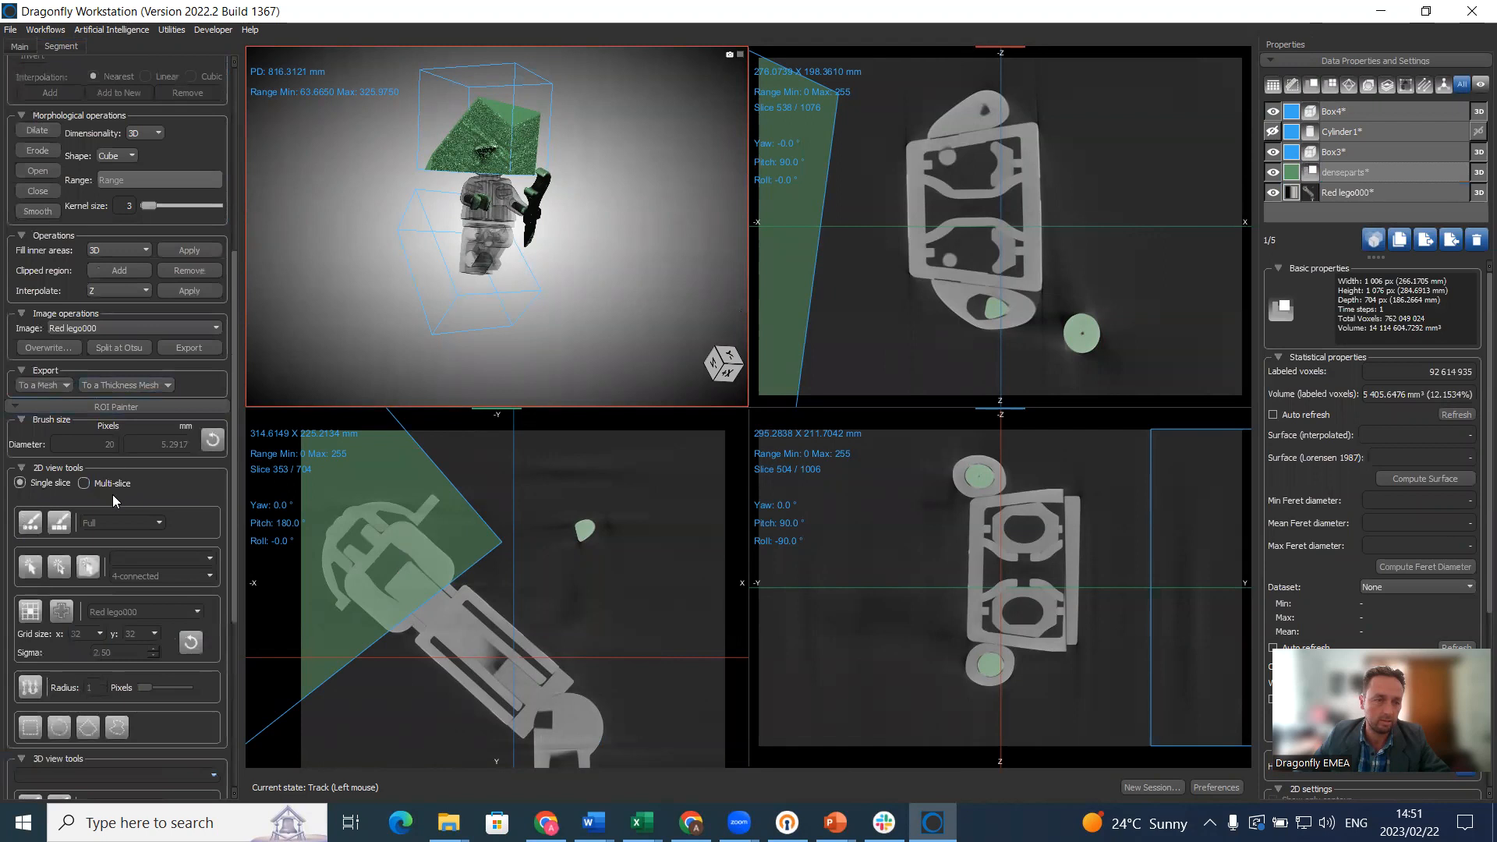
scroll(114, 494, up, 3)
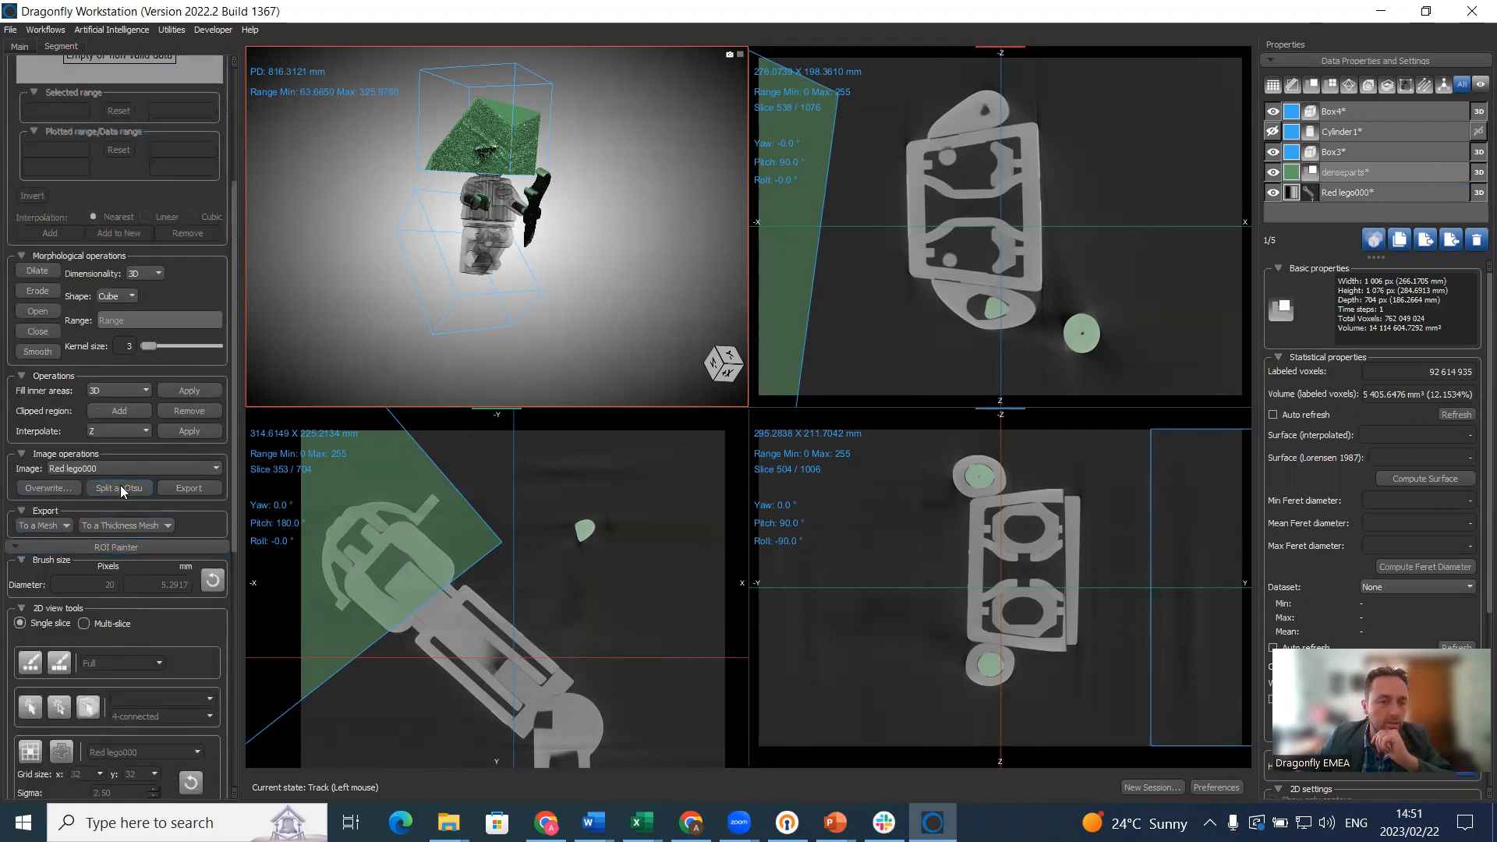
click(120, 487)
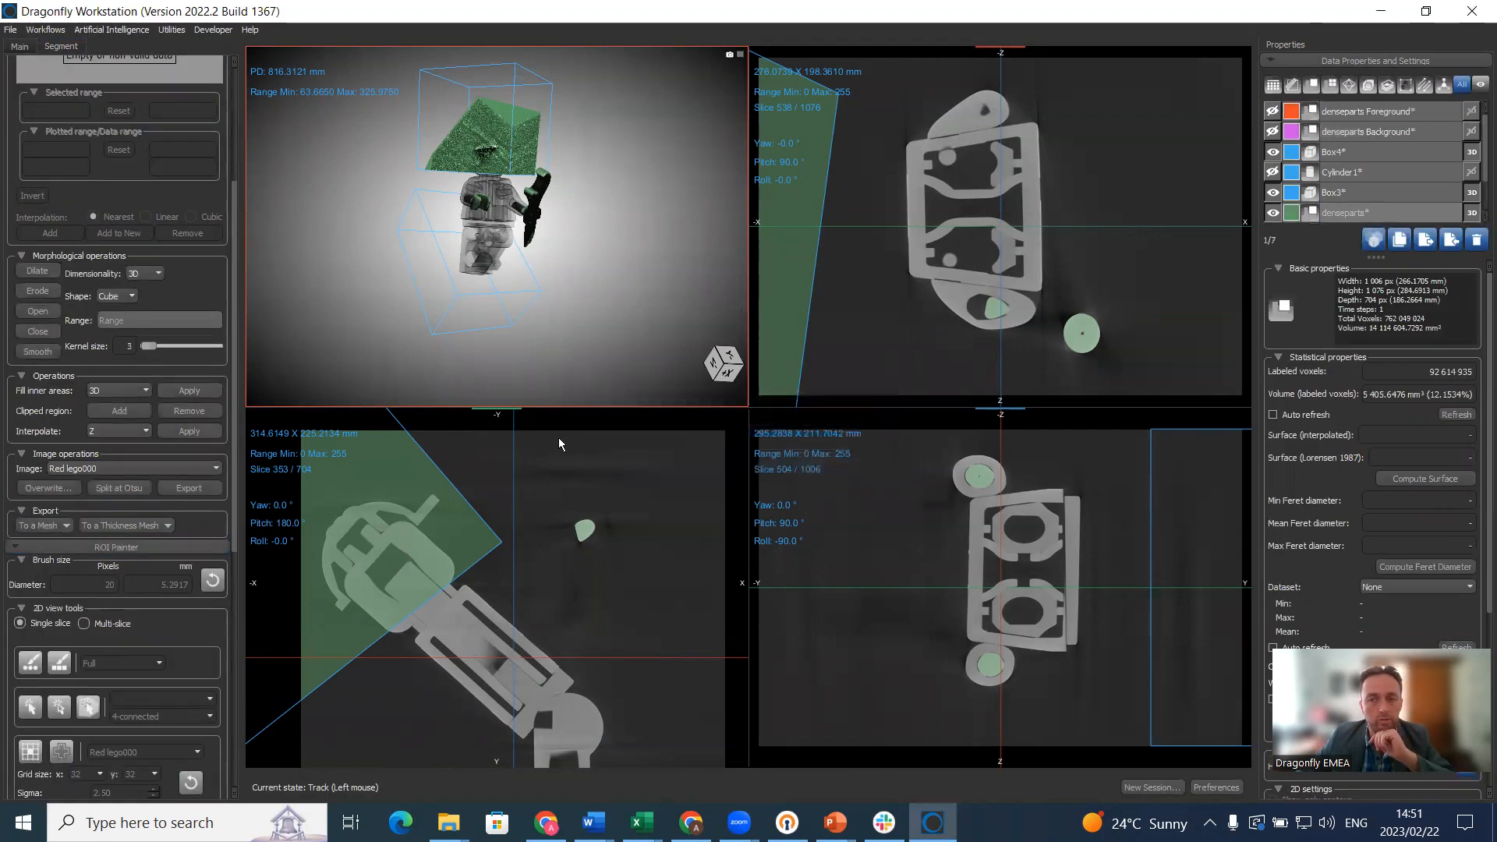
- Hide the original denseparts ROI, show denseparts Foreground in 2D and 3D, and inspect it in the enlarged 3D view
click(1272, 112)
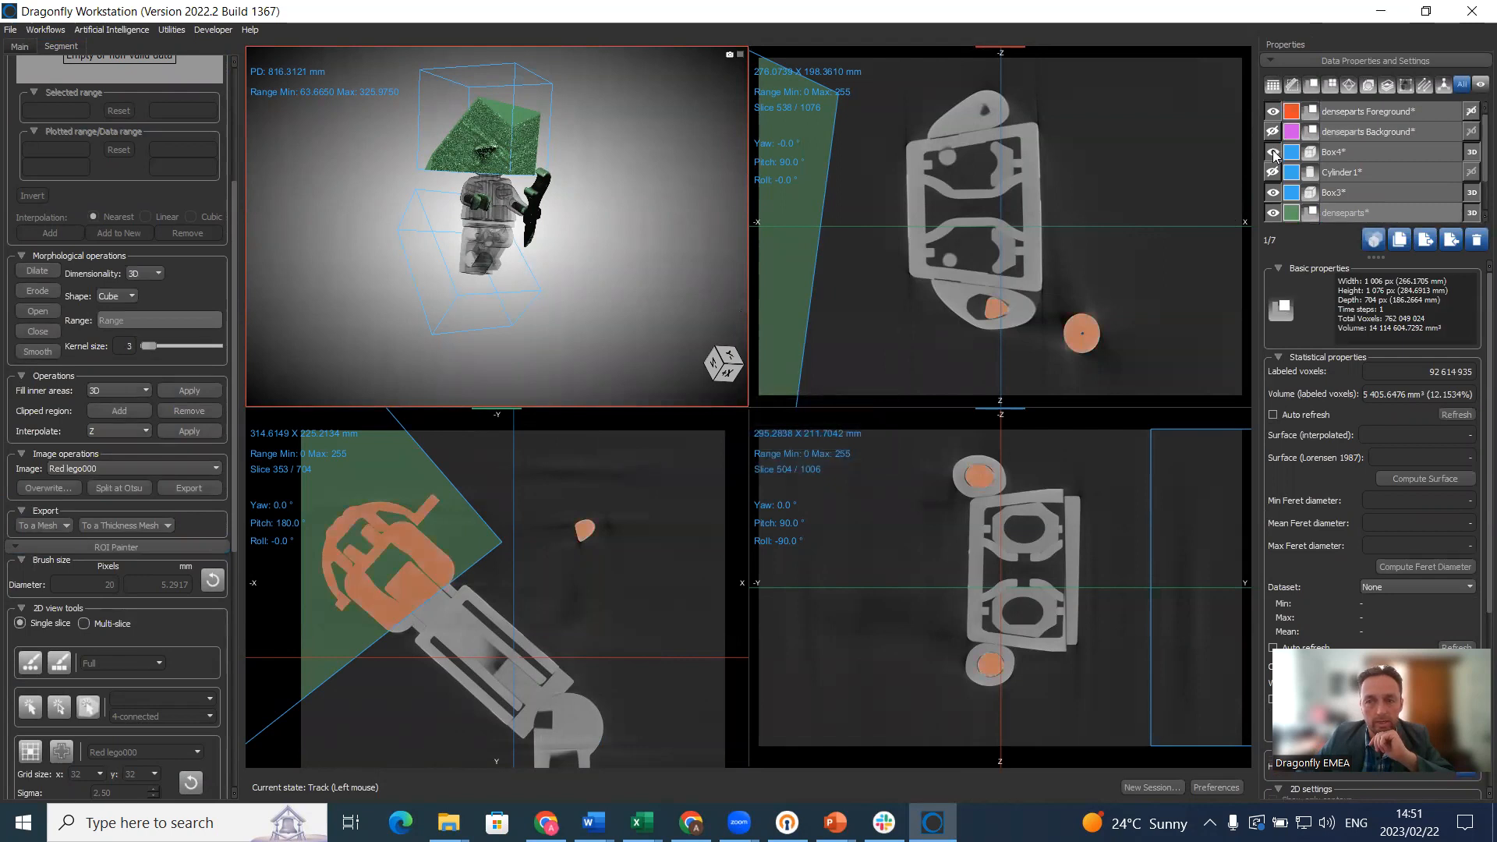
click(1273, 213)
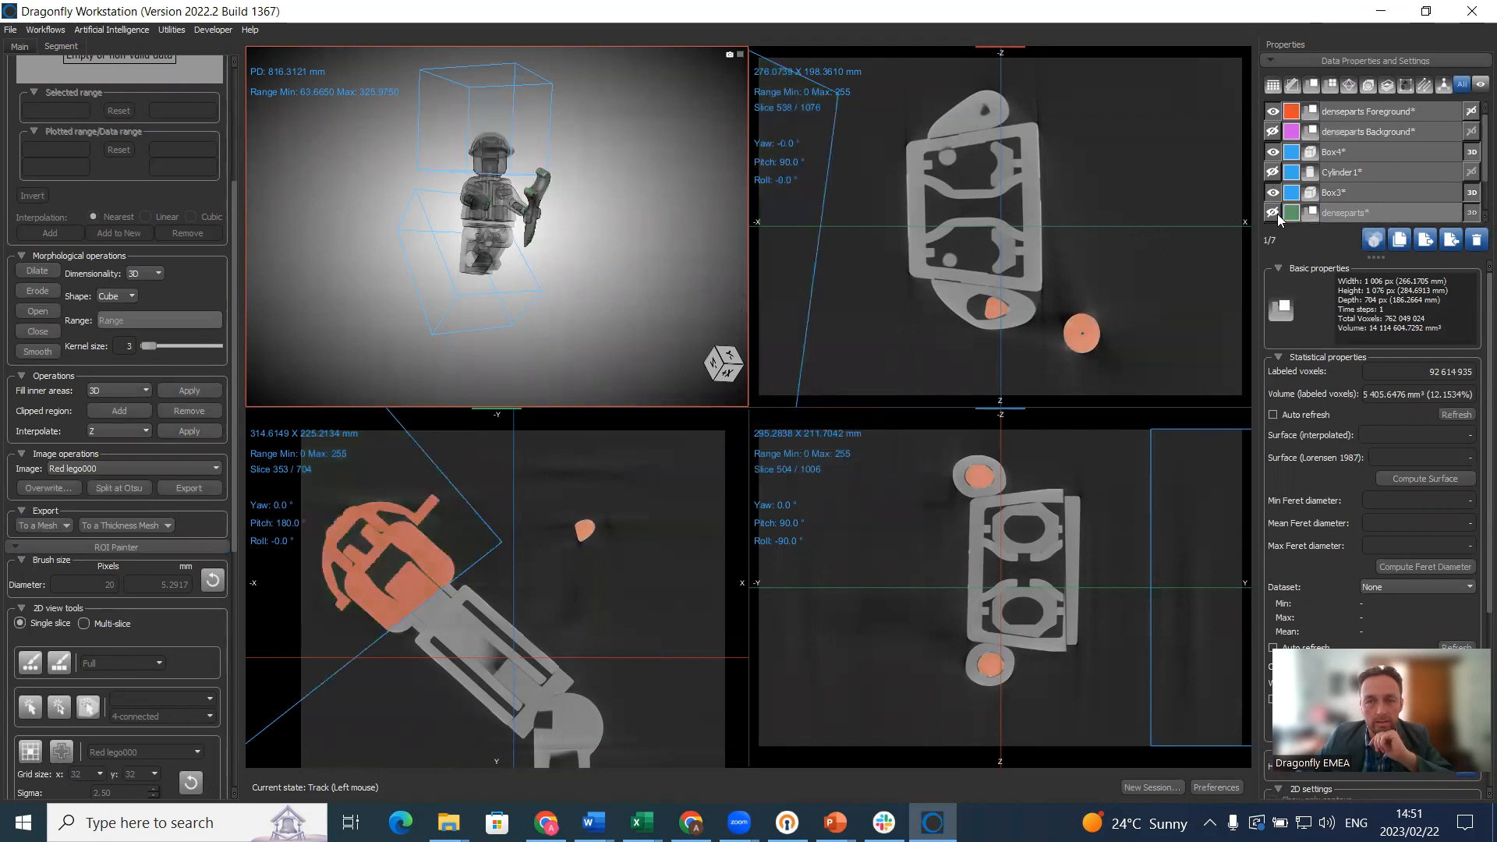
click(1472, 111)
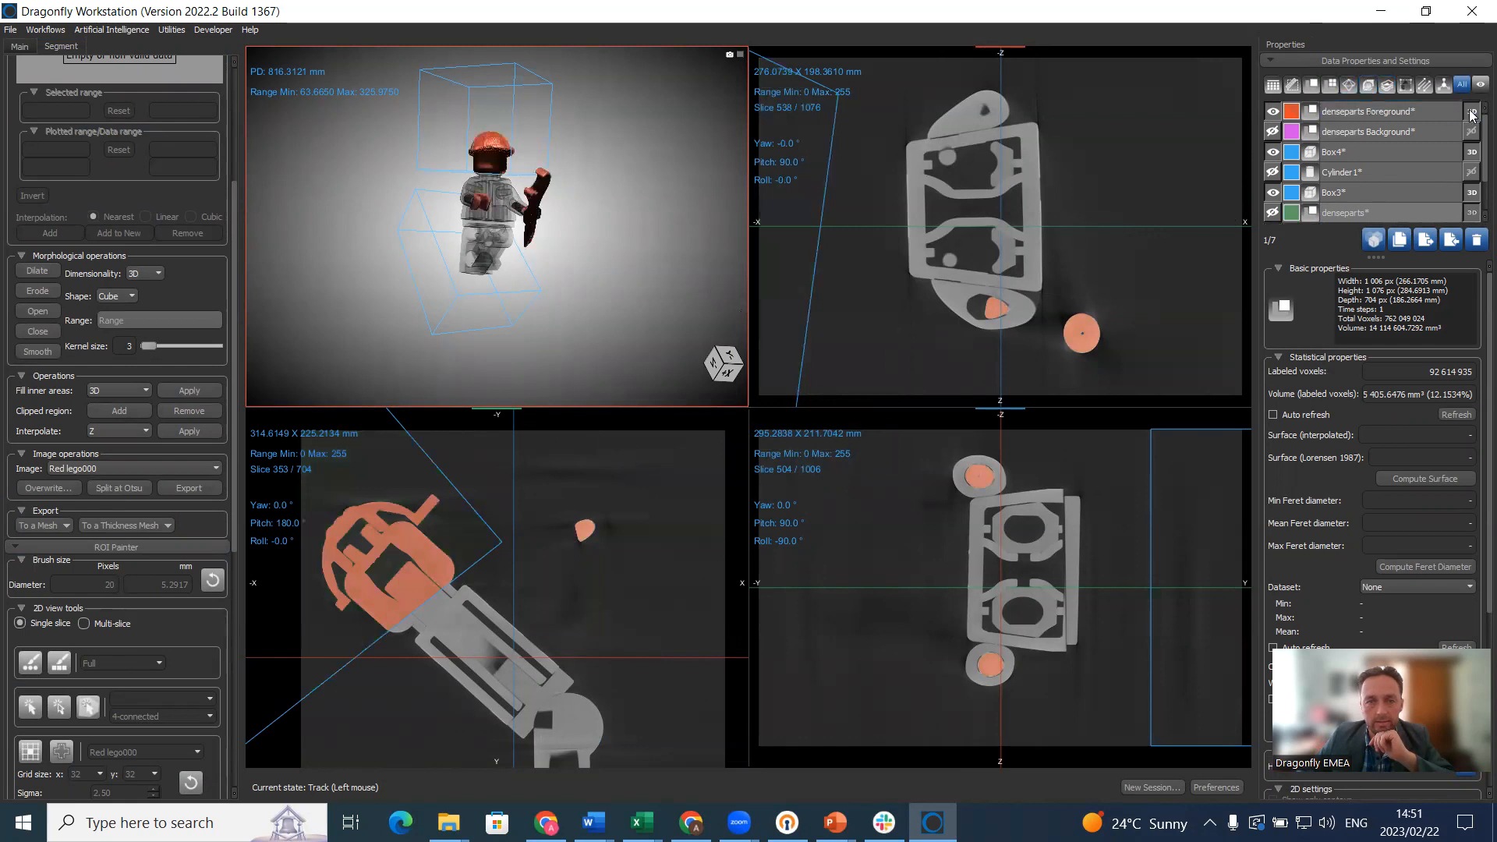
double_click(667, 298)
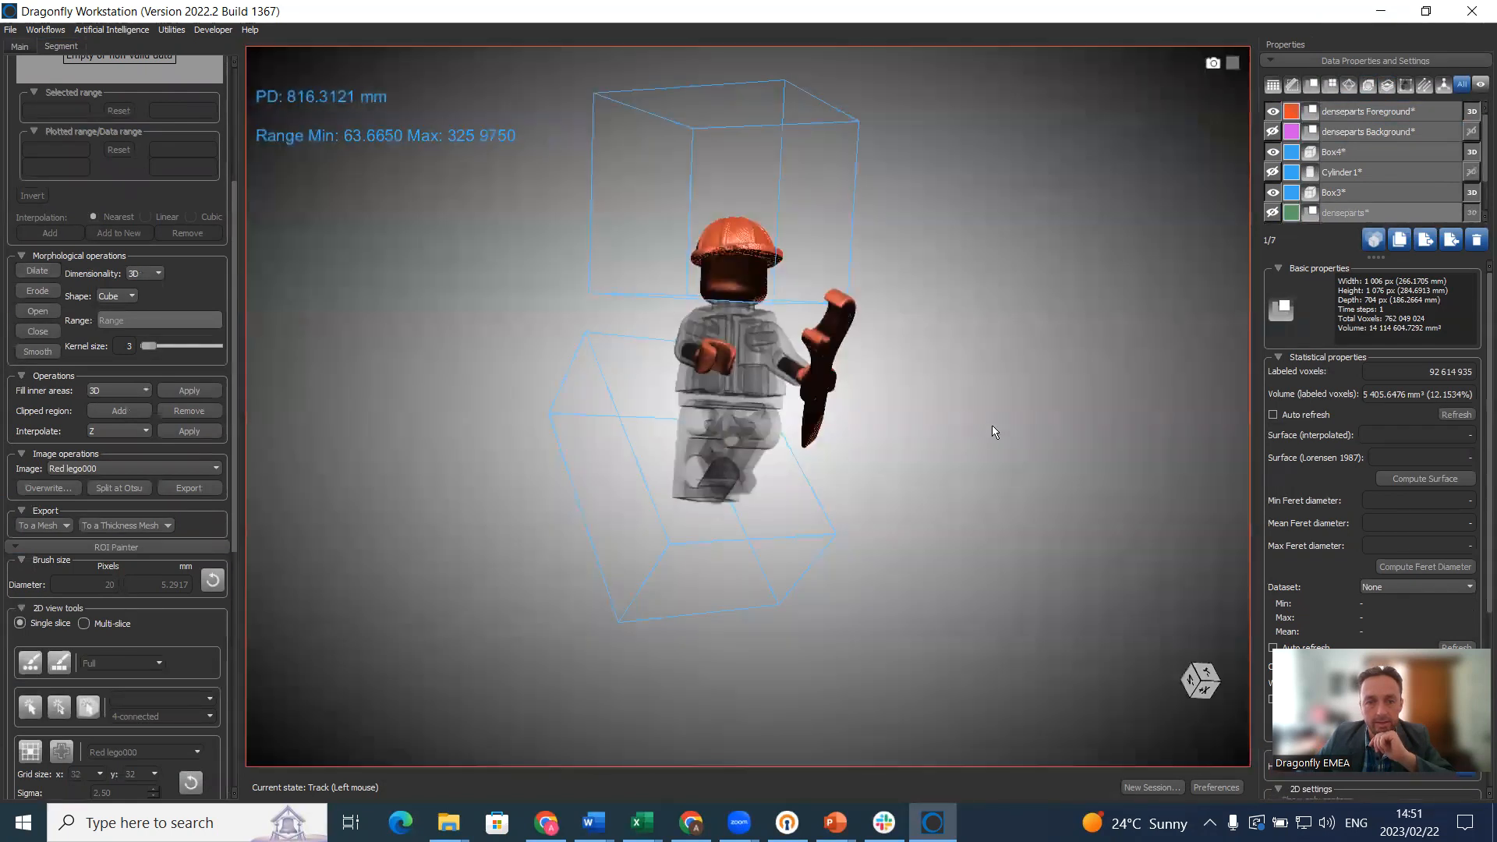
drag(874, 405, 1038, 411)
click(1335, 154)
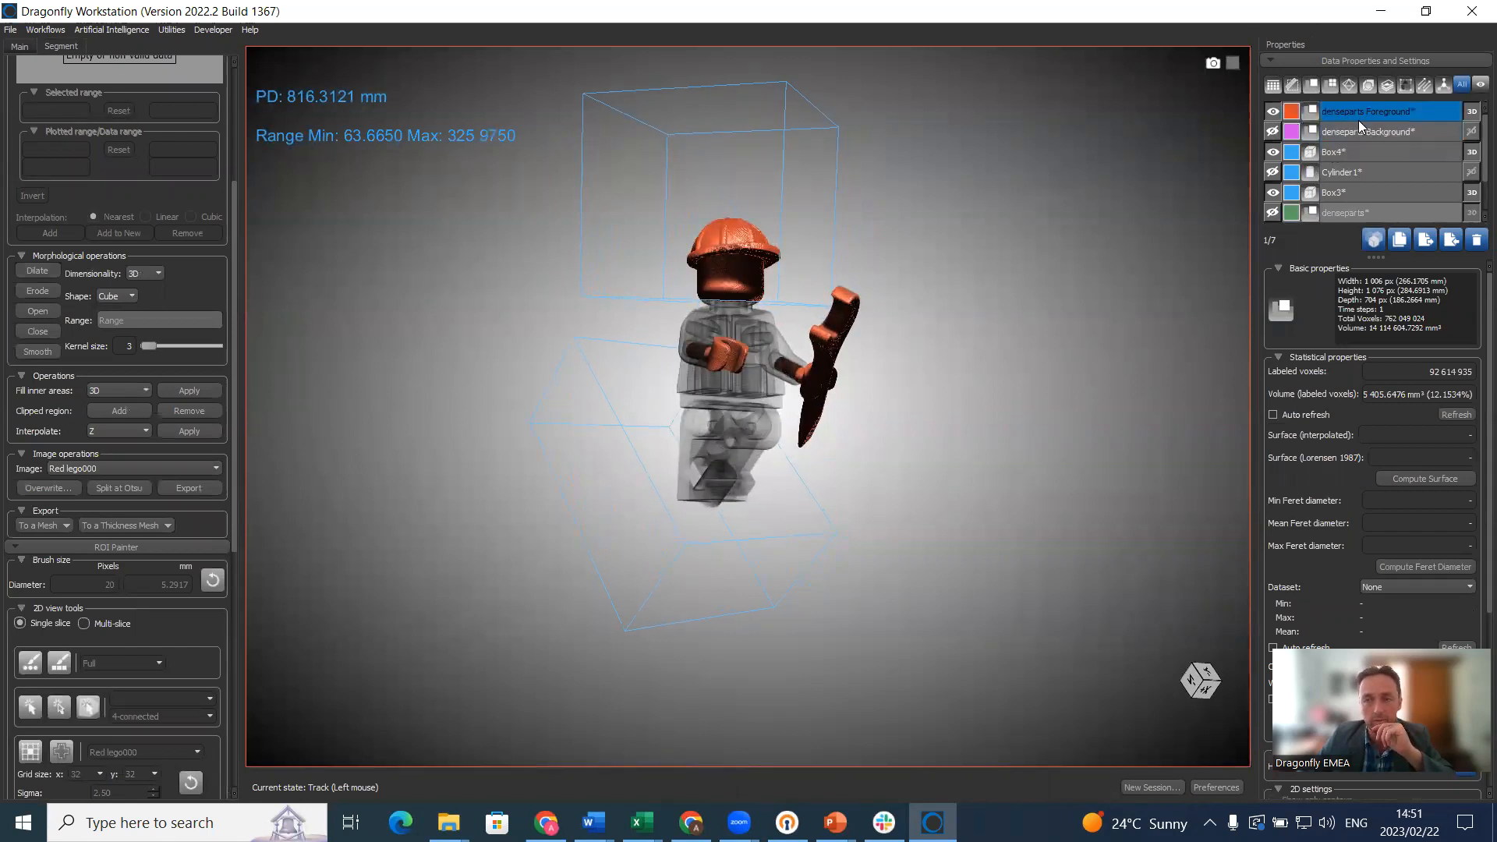
- Hide denseparts Foreground and remove the region inside the Box4 head box from the Red lego000 image
click(1349, 155)
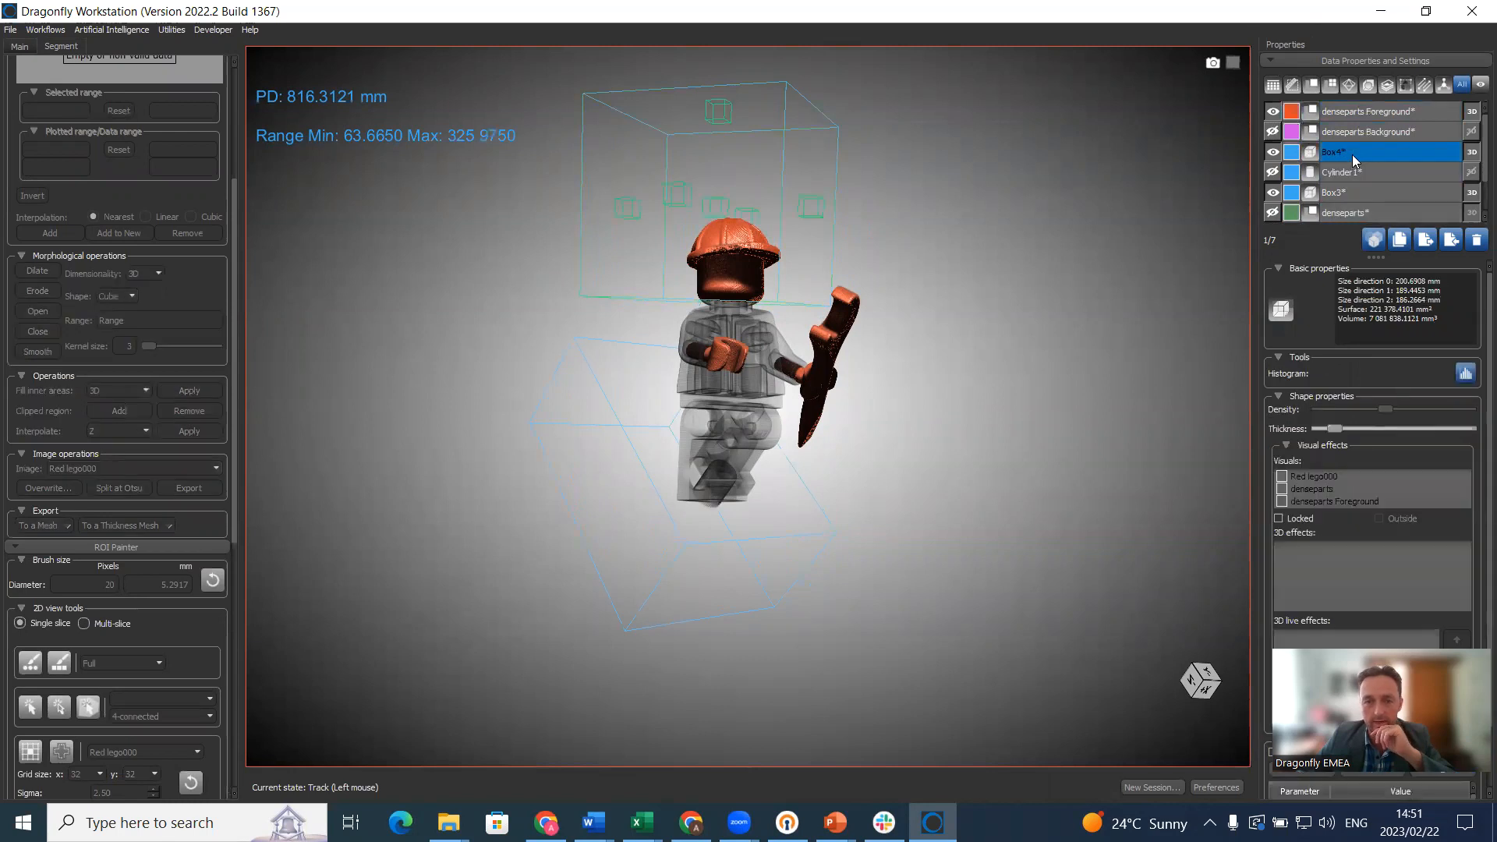
click(1272, 111)
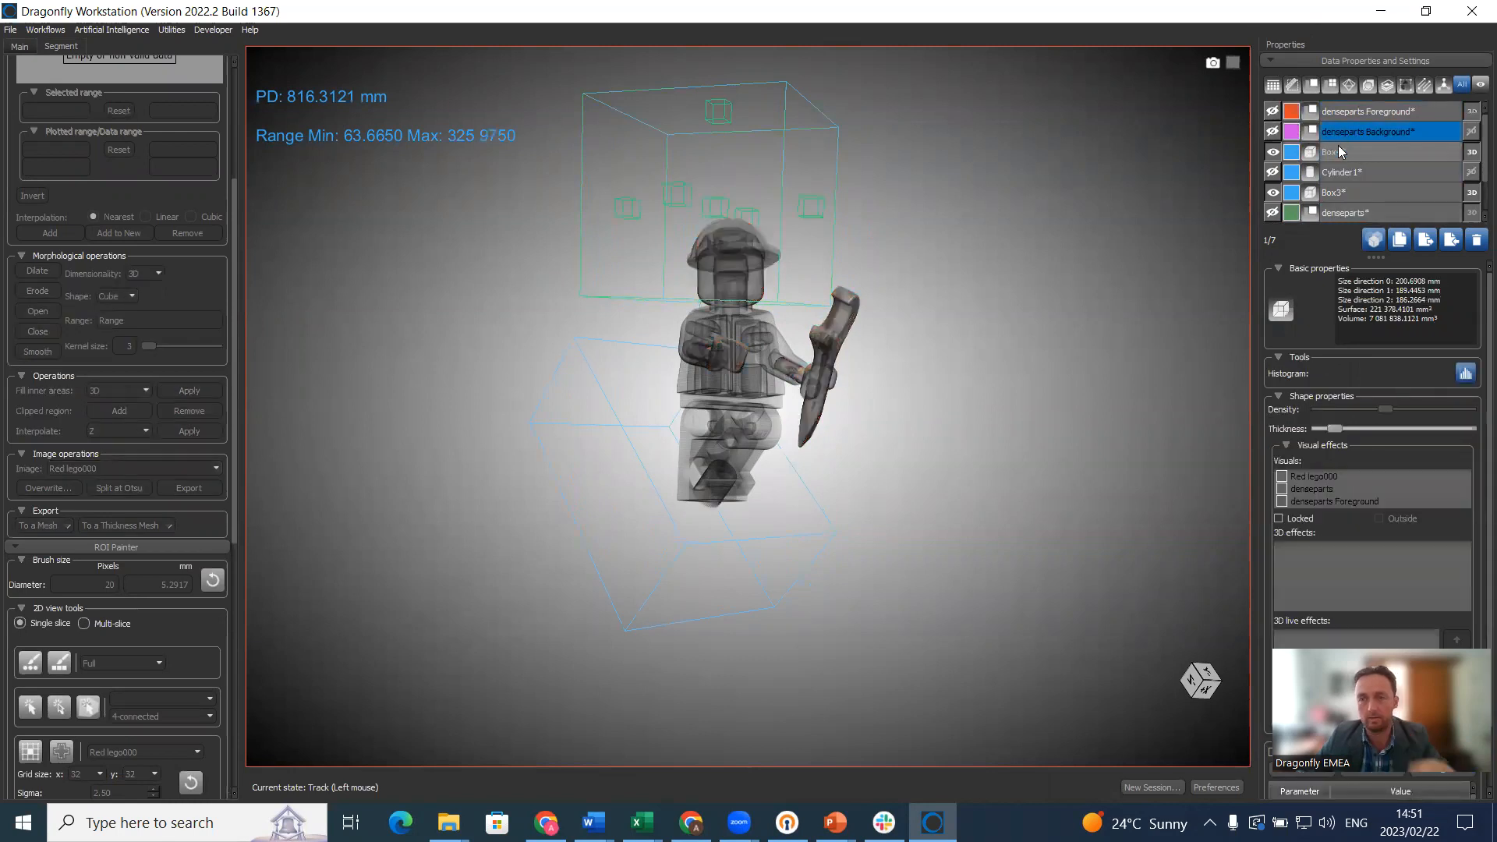
drag(1128, 237, 1147, 260)
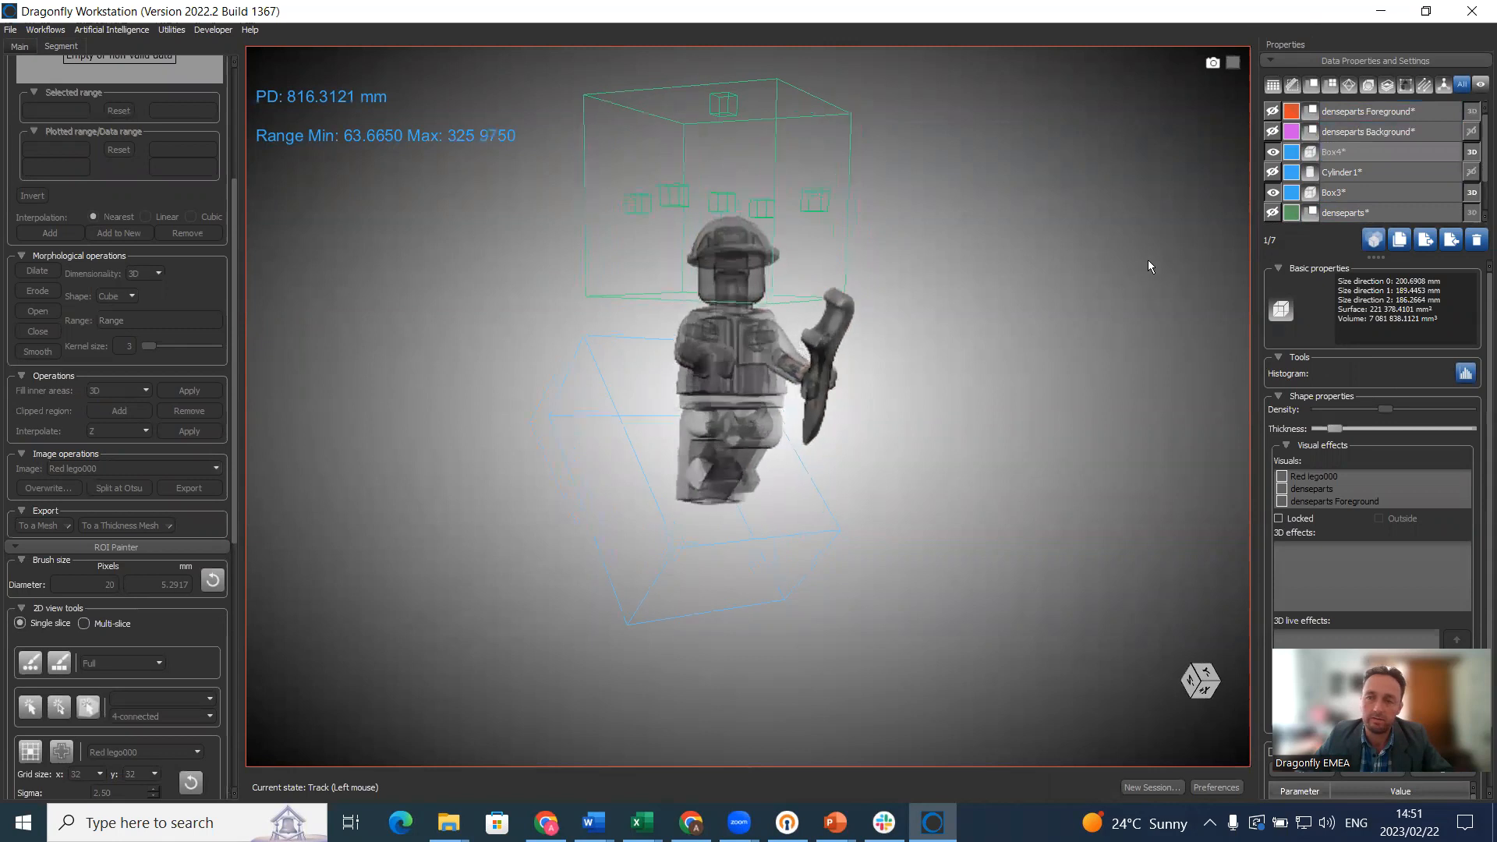
right_click(1395, 153)
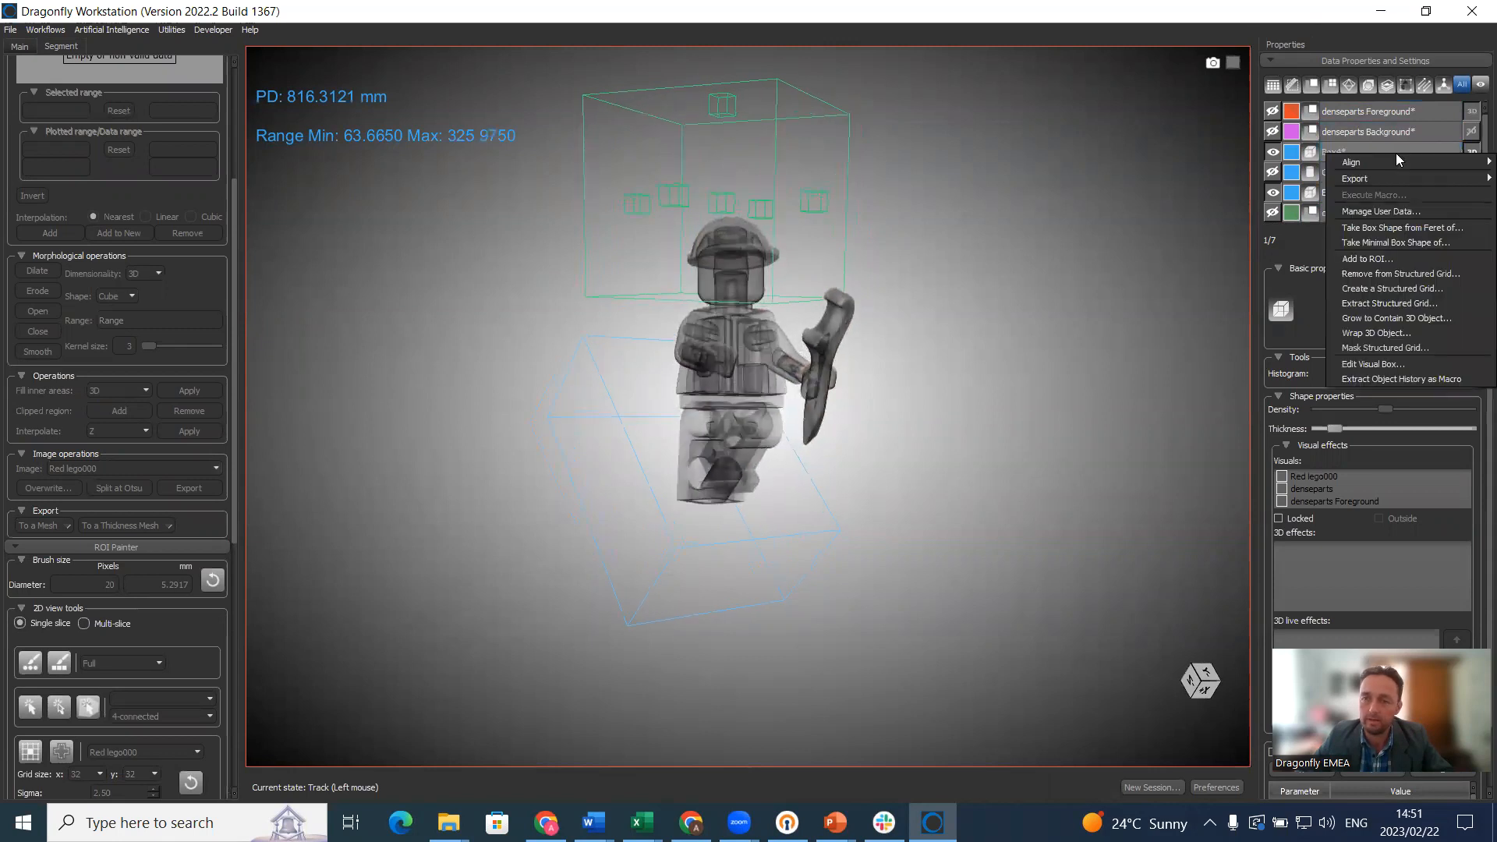
click(1406, 273)
click(836, 399)
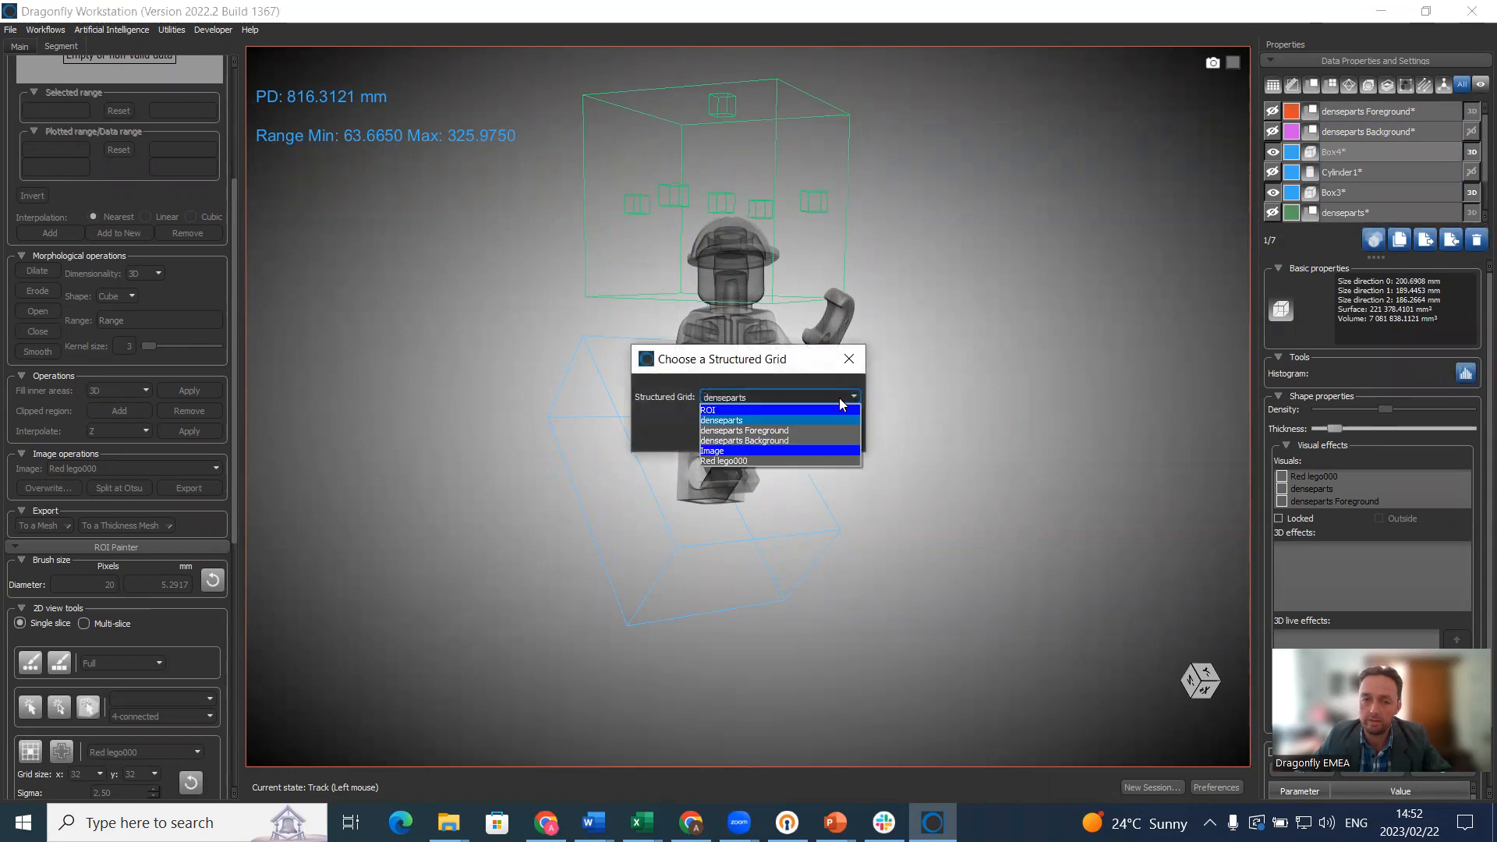
click(744, 461)
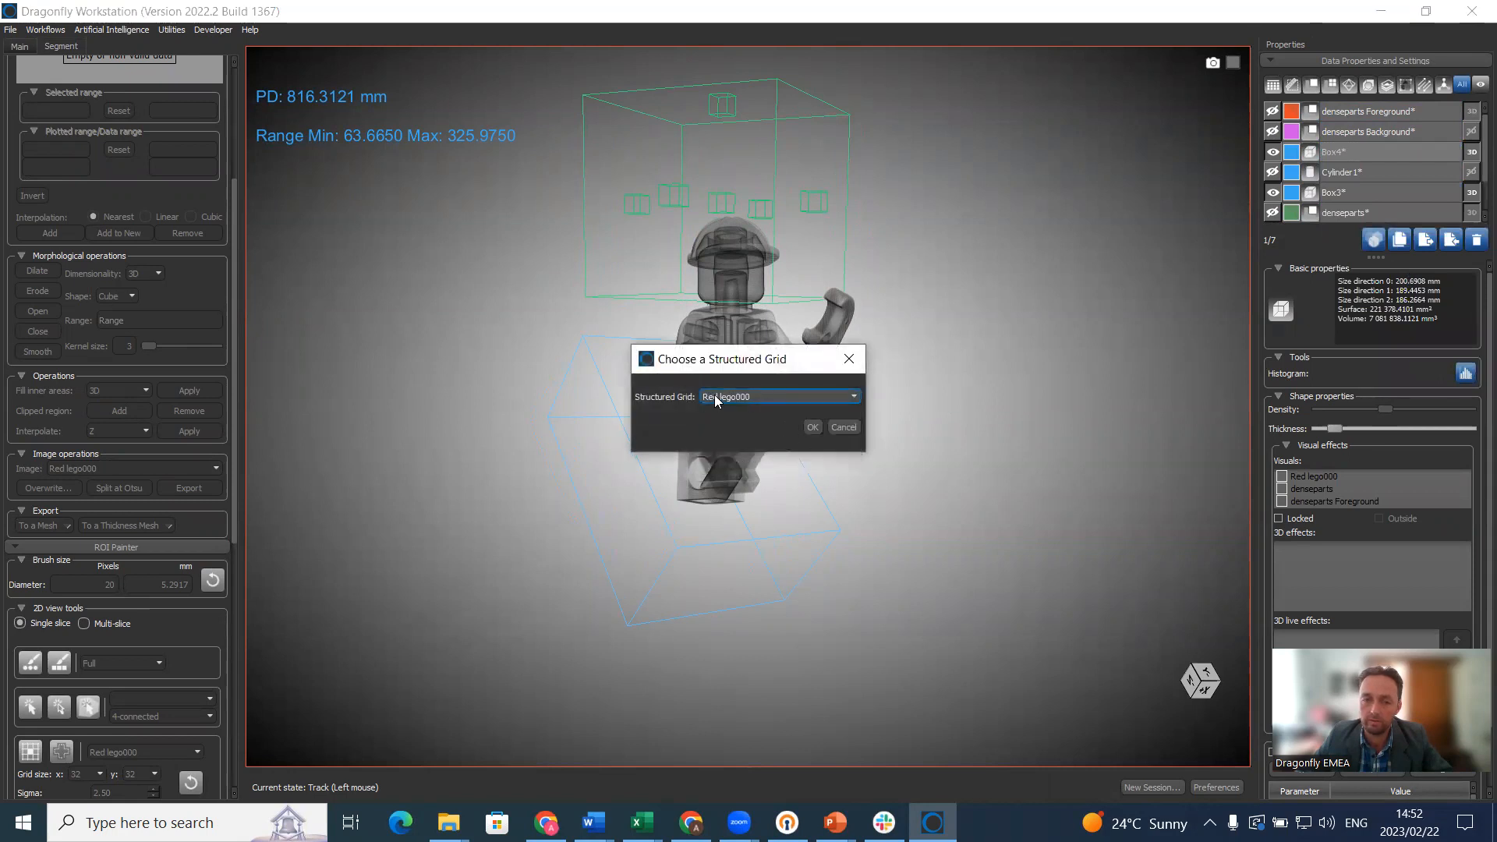
click(814, 426)
- Extend Box4 to about 201 × 189 × 211 mm and remove its region from the Red lego000 image again to clear the helmet remnant
drag(1027, 364, 666, 294)
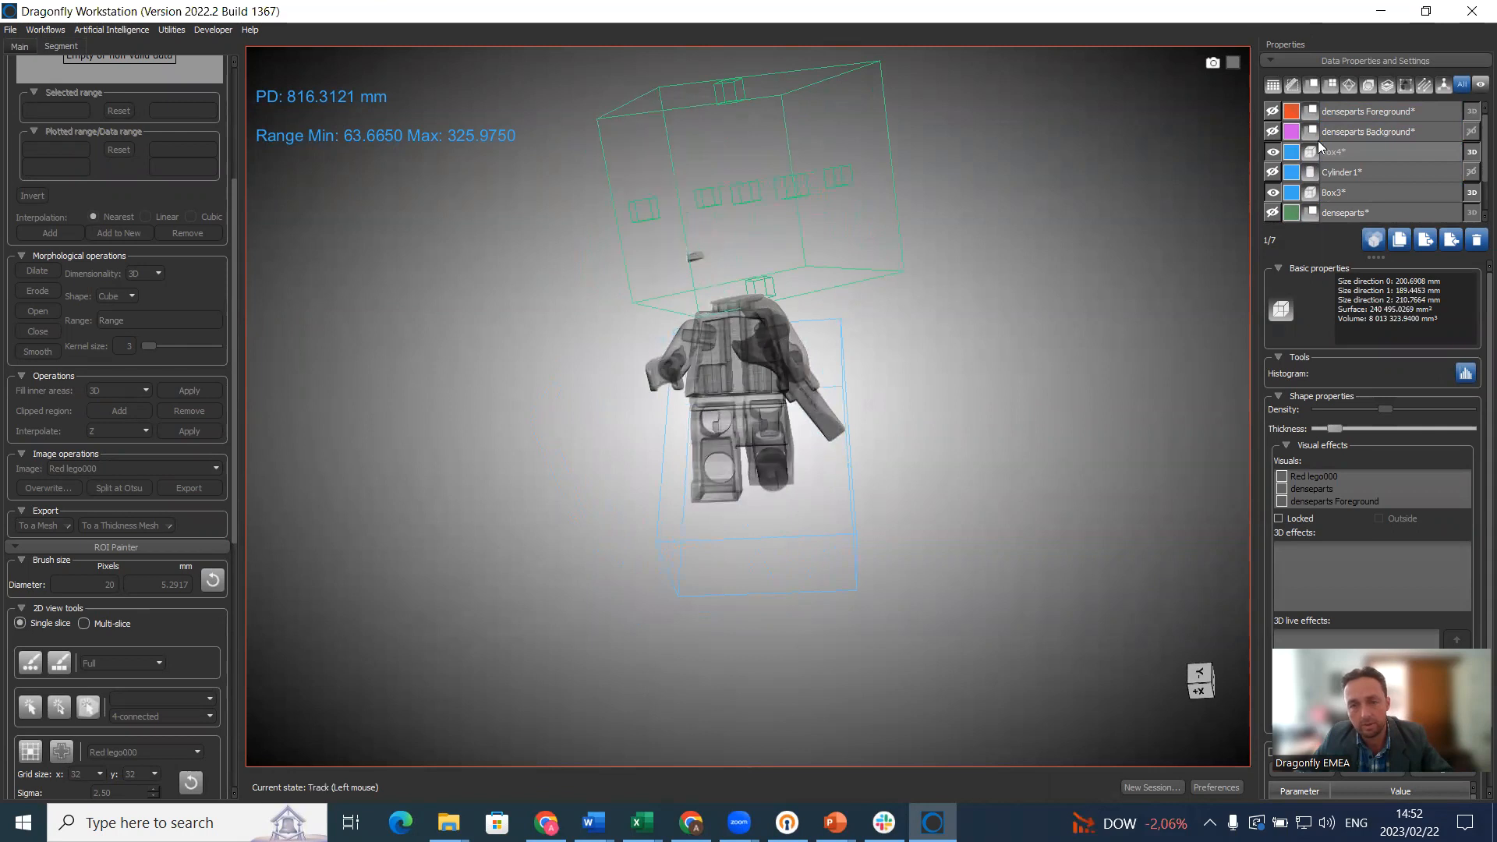
click(1377, 155)
right_click(1379, 152)
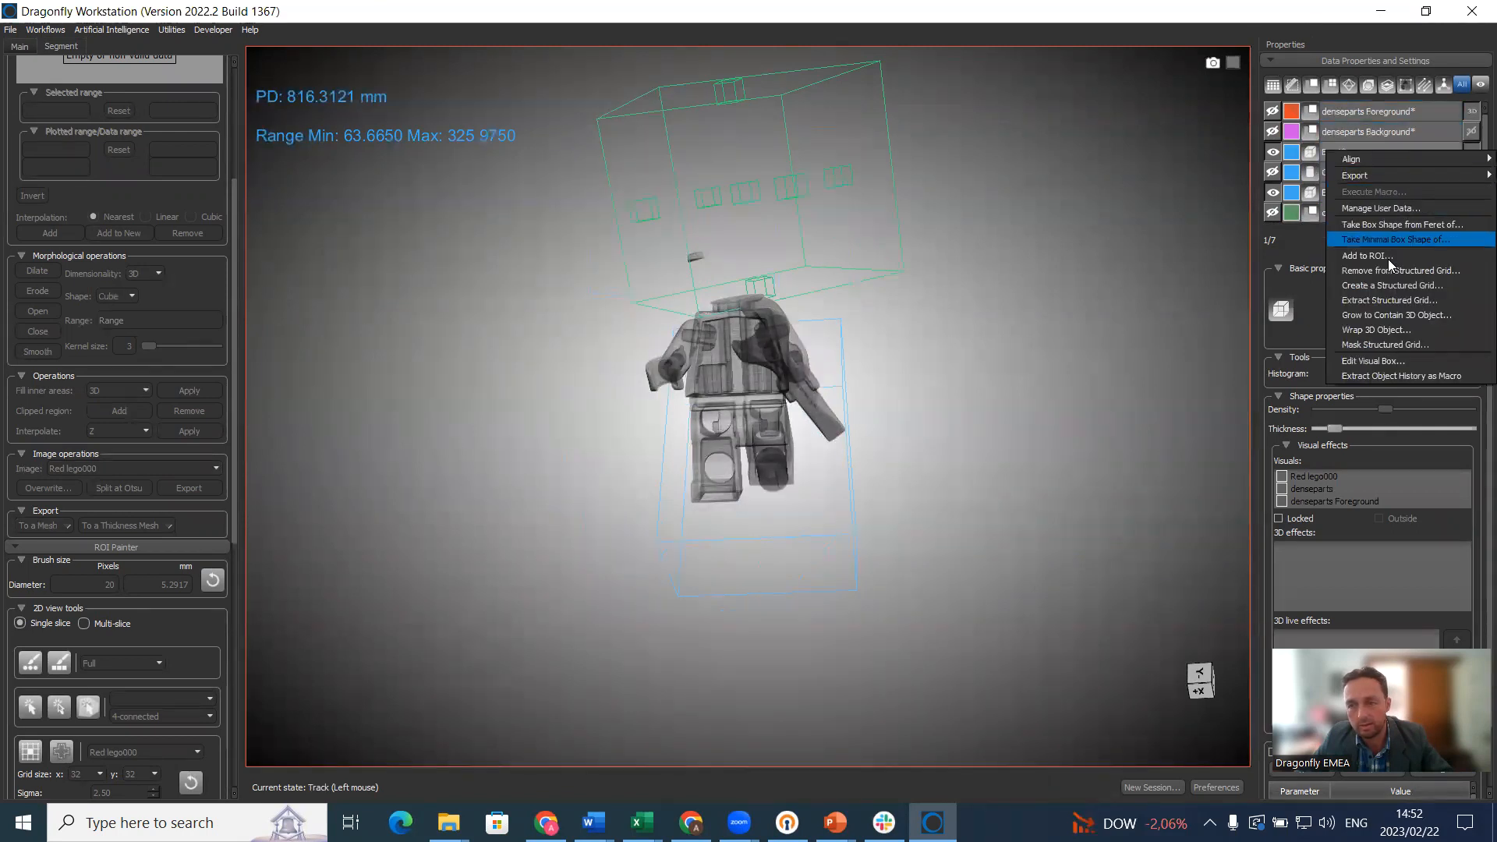
click(1412, 277)
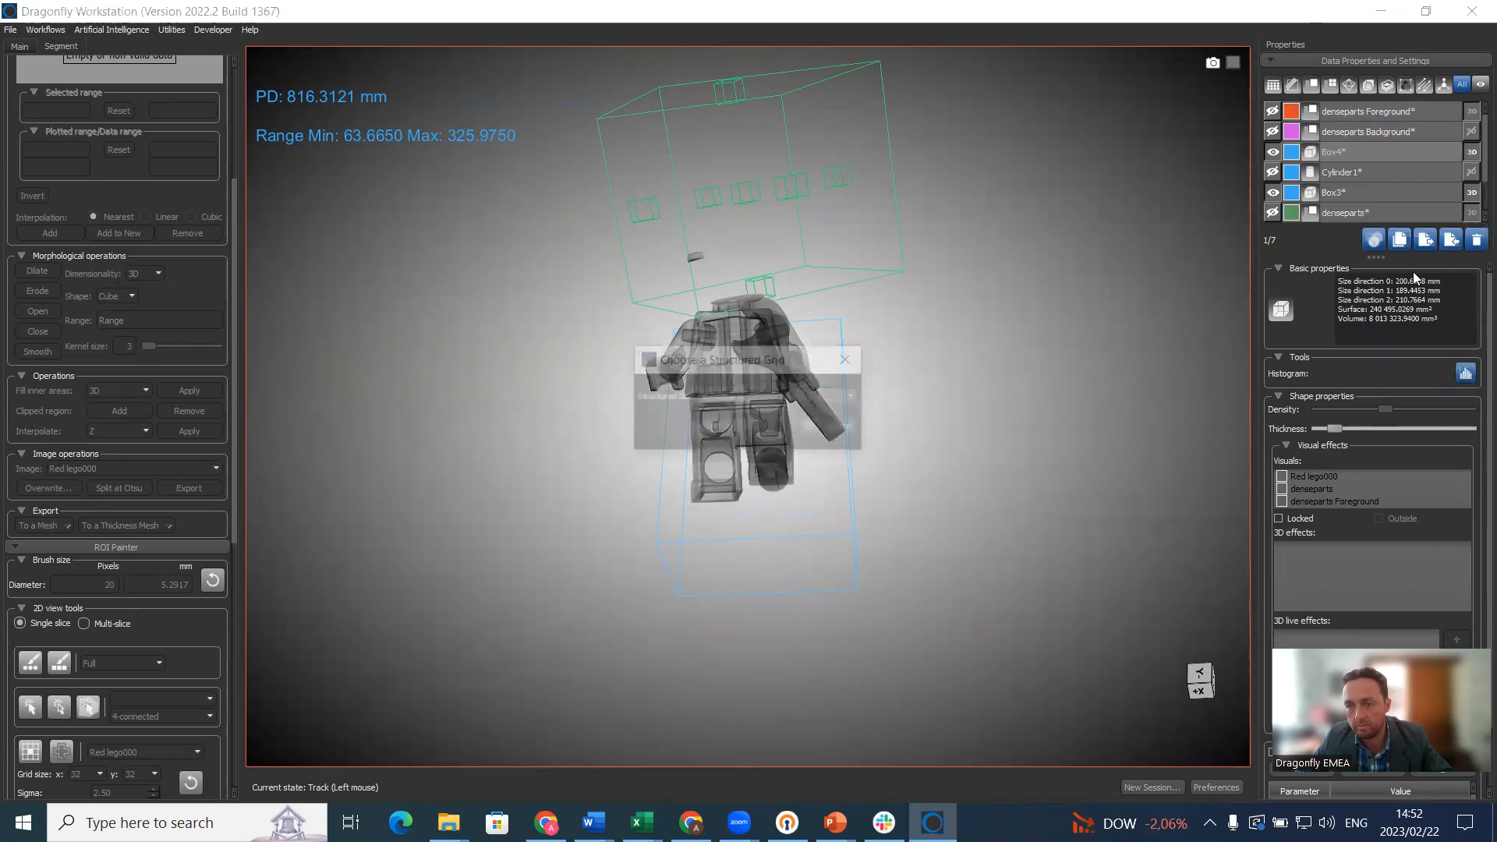
click(824, 398)
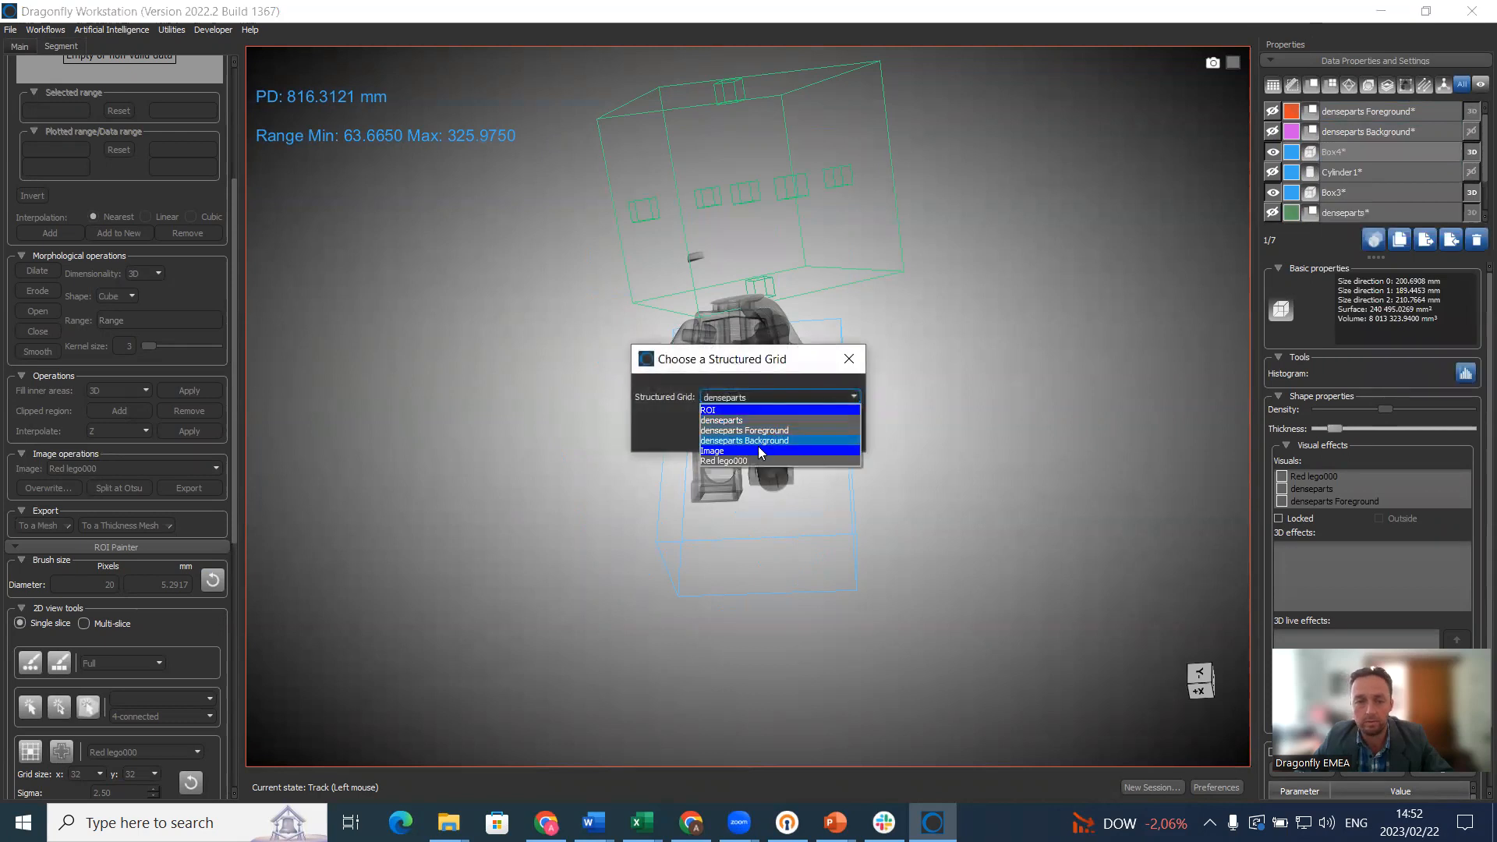
click(748, 460)
click(812, 428)
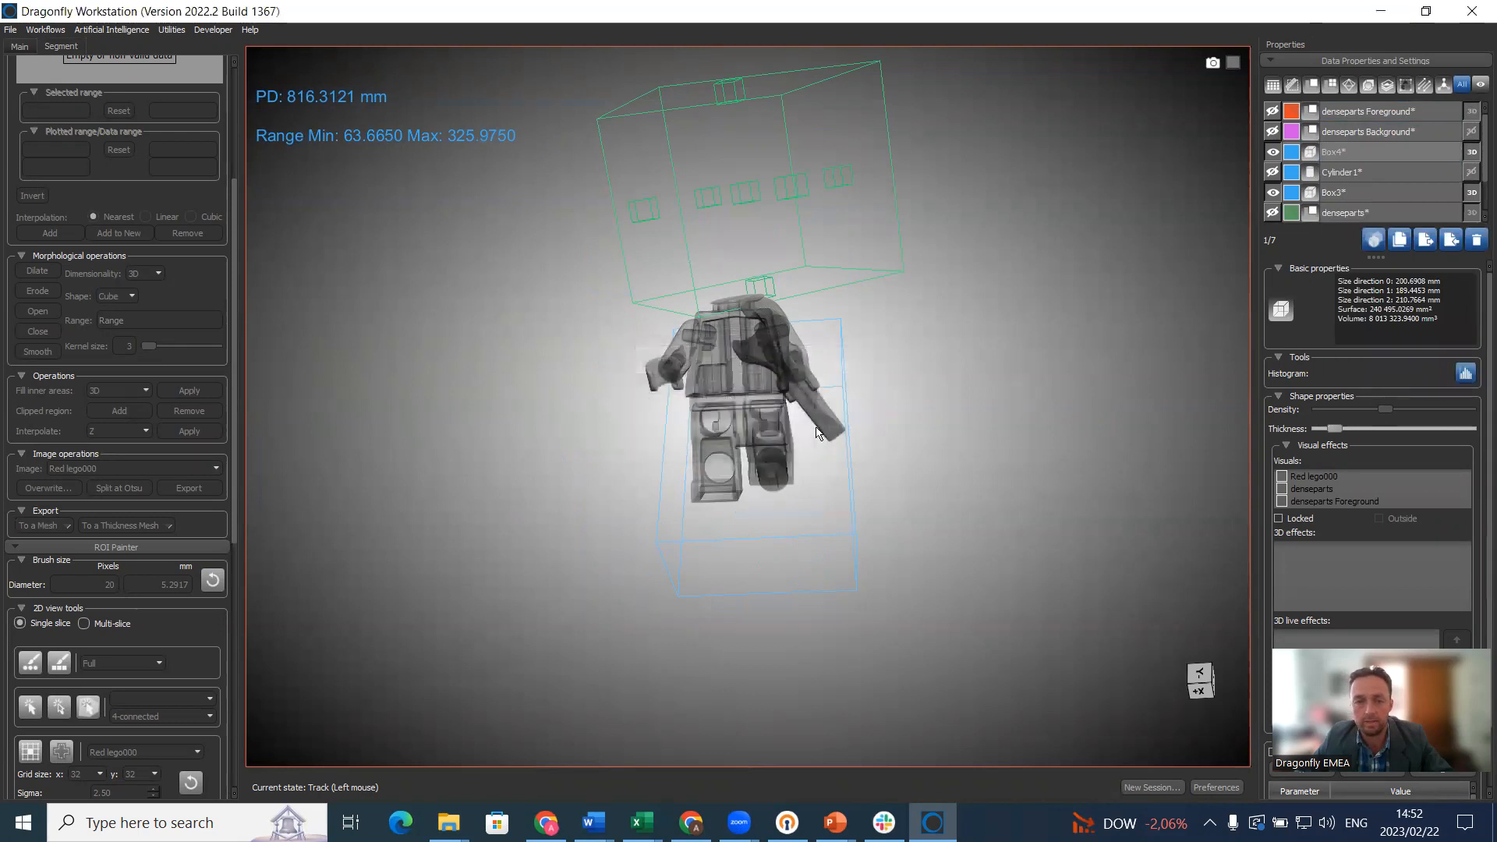
- Hide Box4 and Box3, orbit the model, and toggle denseparts Foreground to compare it with the headless image, leaving it shown
drag(992, 419, 1012, 375)
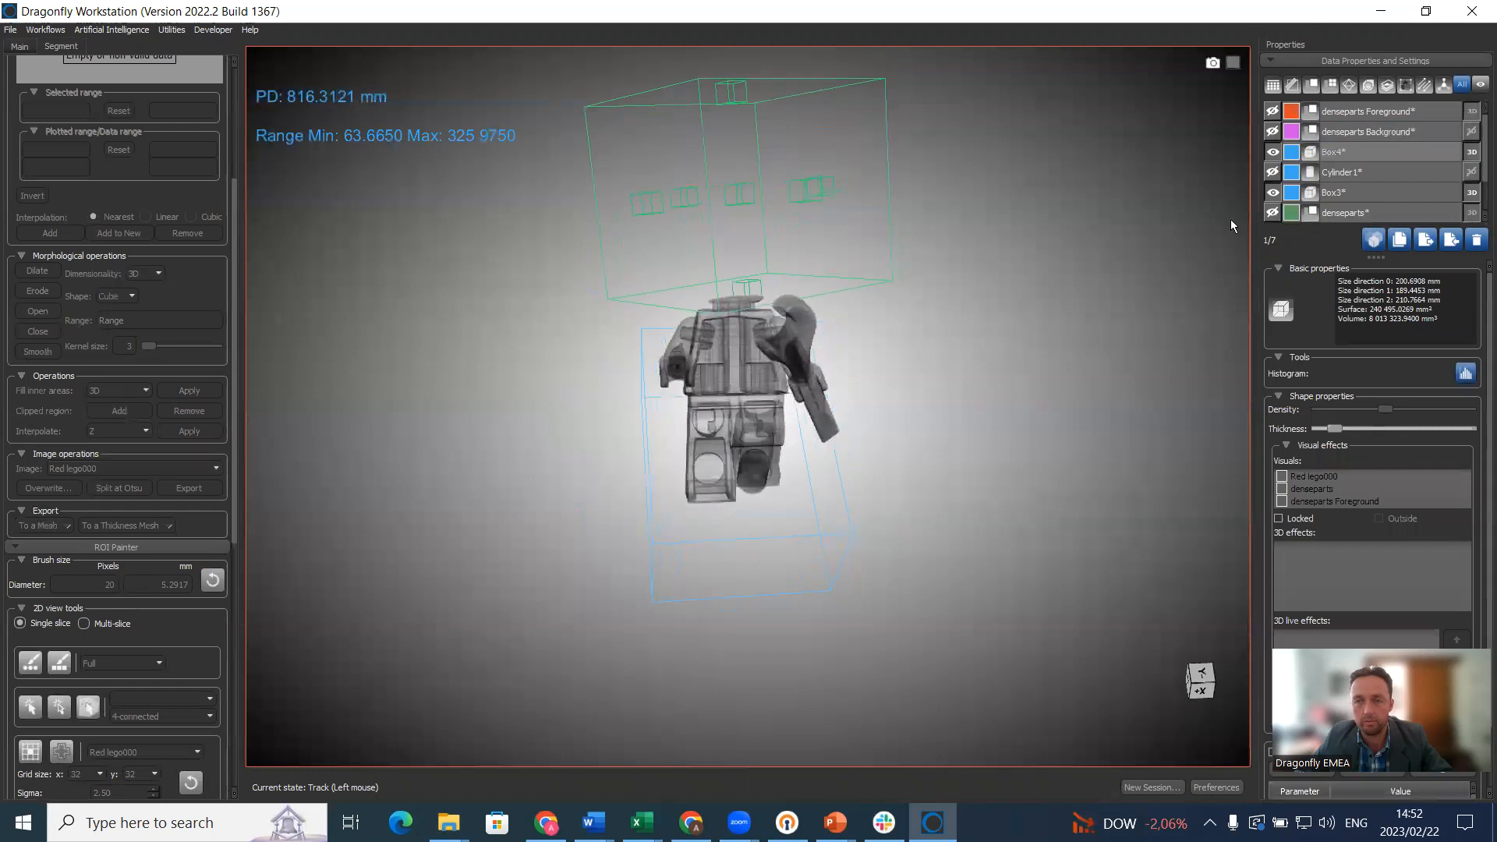
click(1273, 152)
click(1272, 192)
drag(920, 379, 1010, 395)
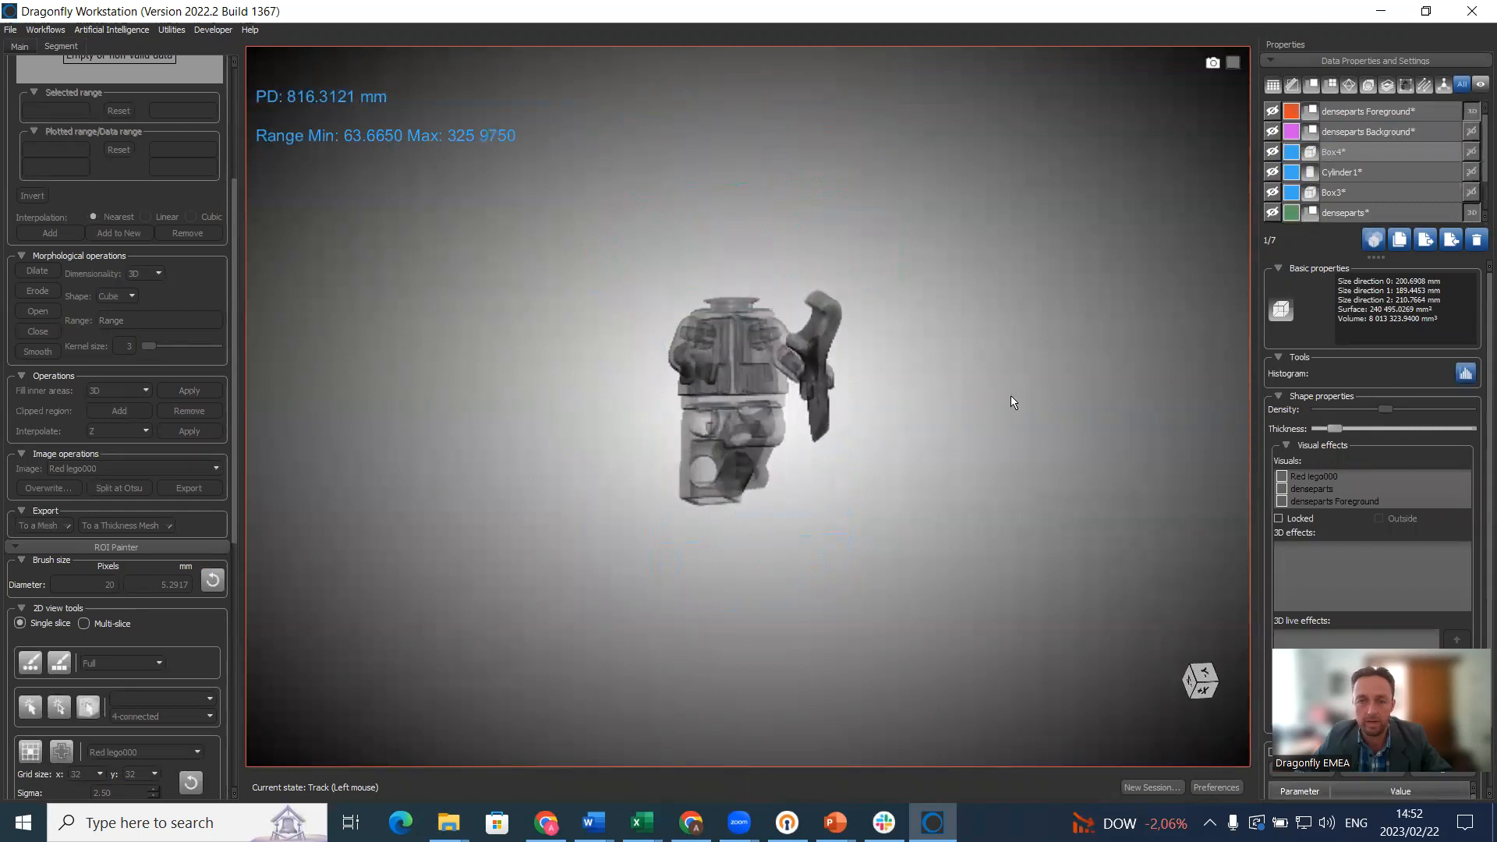
click(1272, 112)
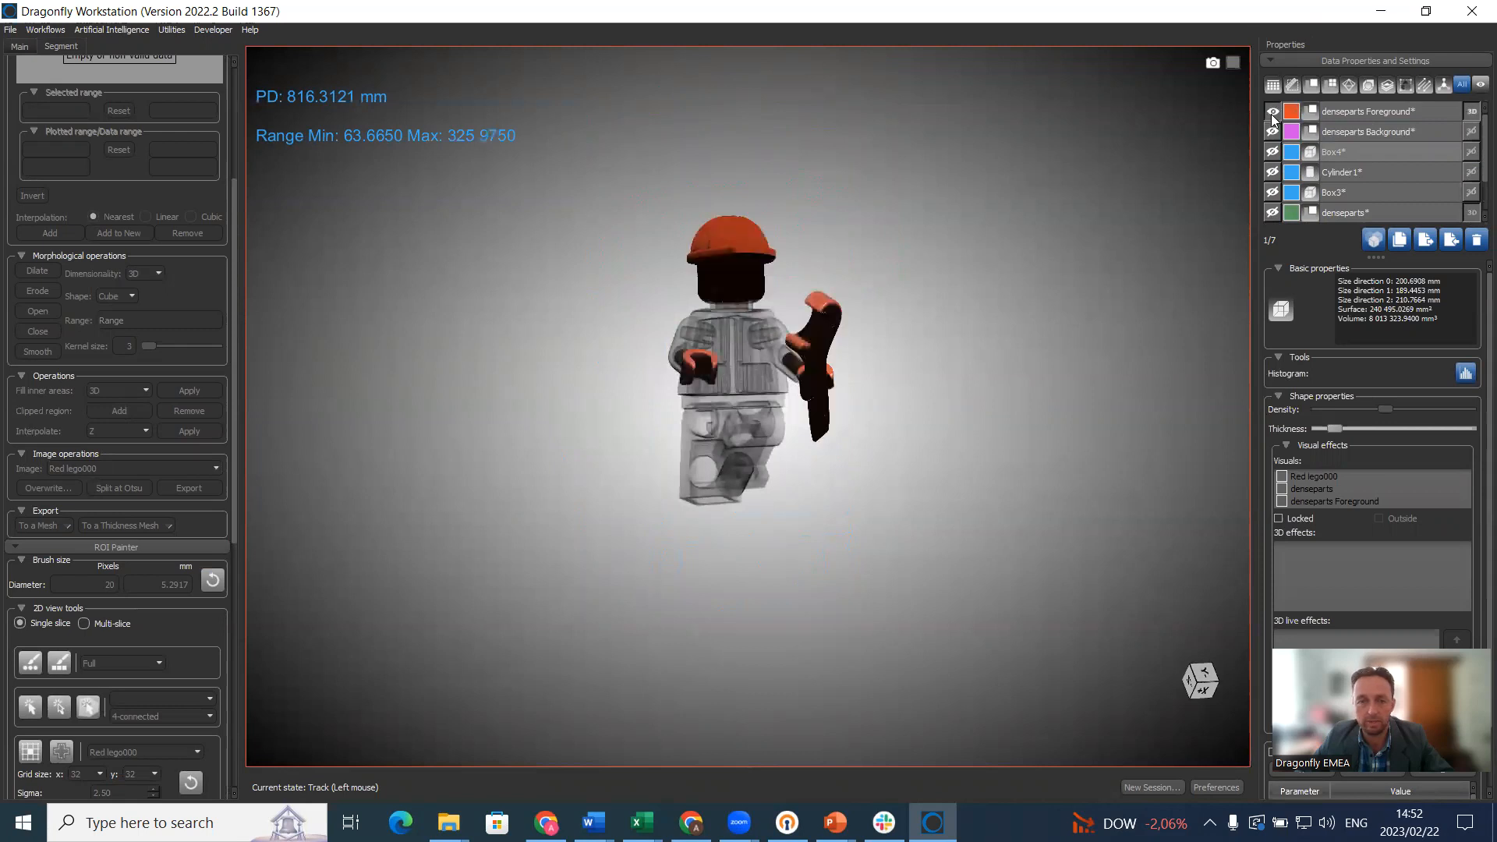
click(1273, 112)
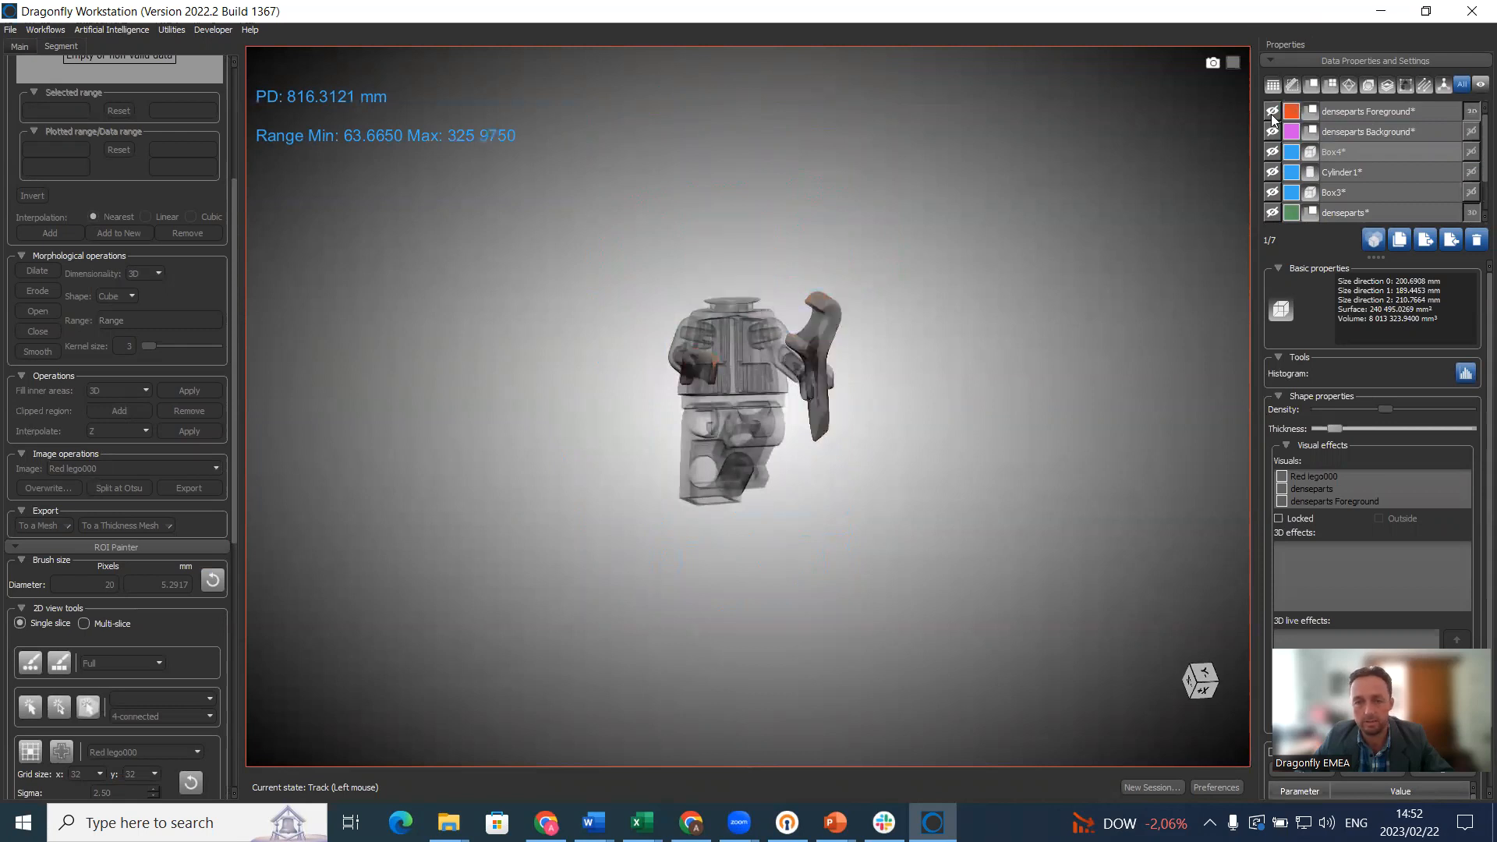
click(1272, 113)
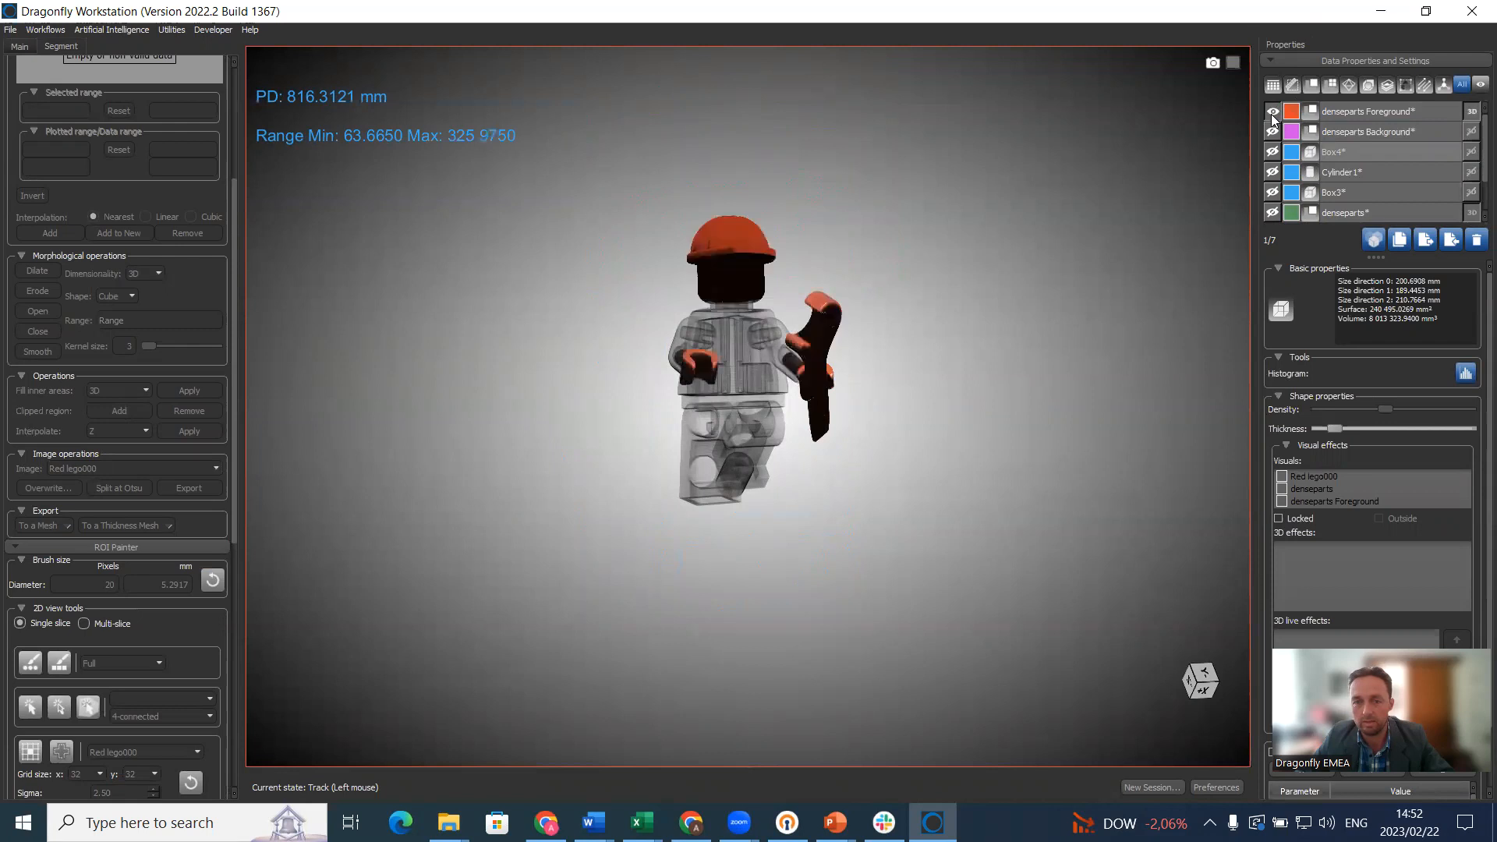
- Remove the region inside Box4 from the denseparts Foreground ROI, hide the box and orbit to check the model
click(1272, 152)
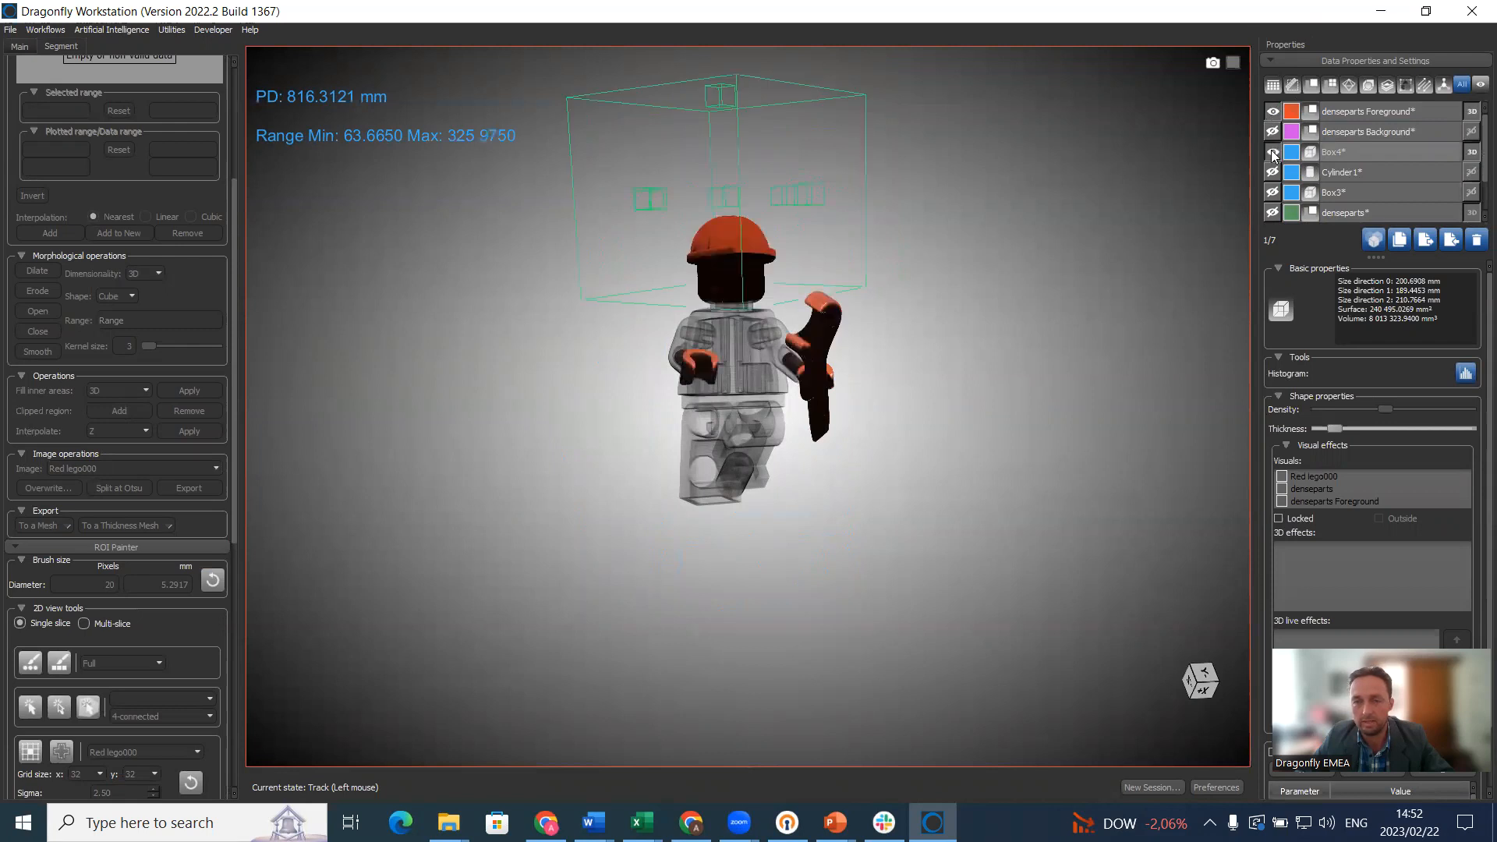
click(1350, 153)
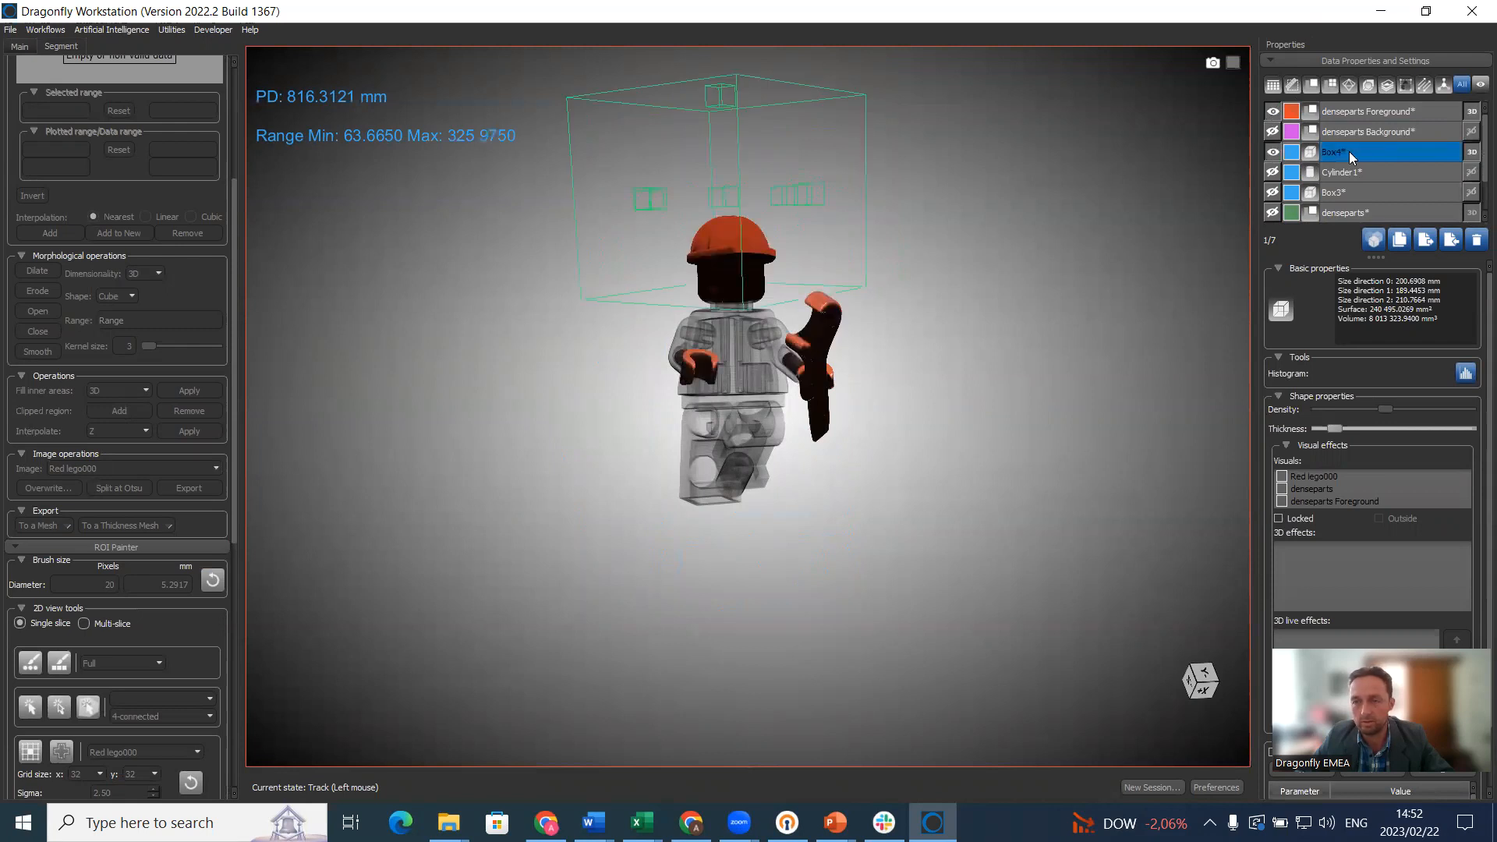
right_click(1349, 151)
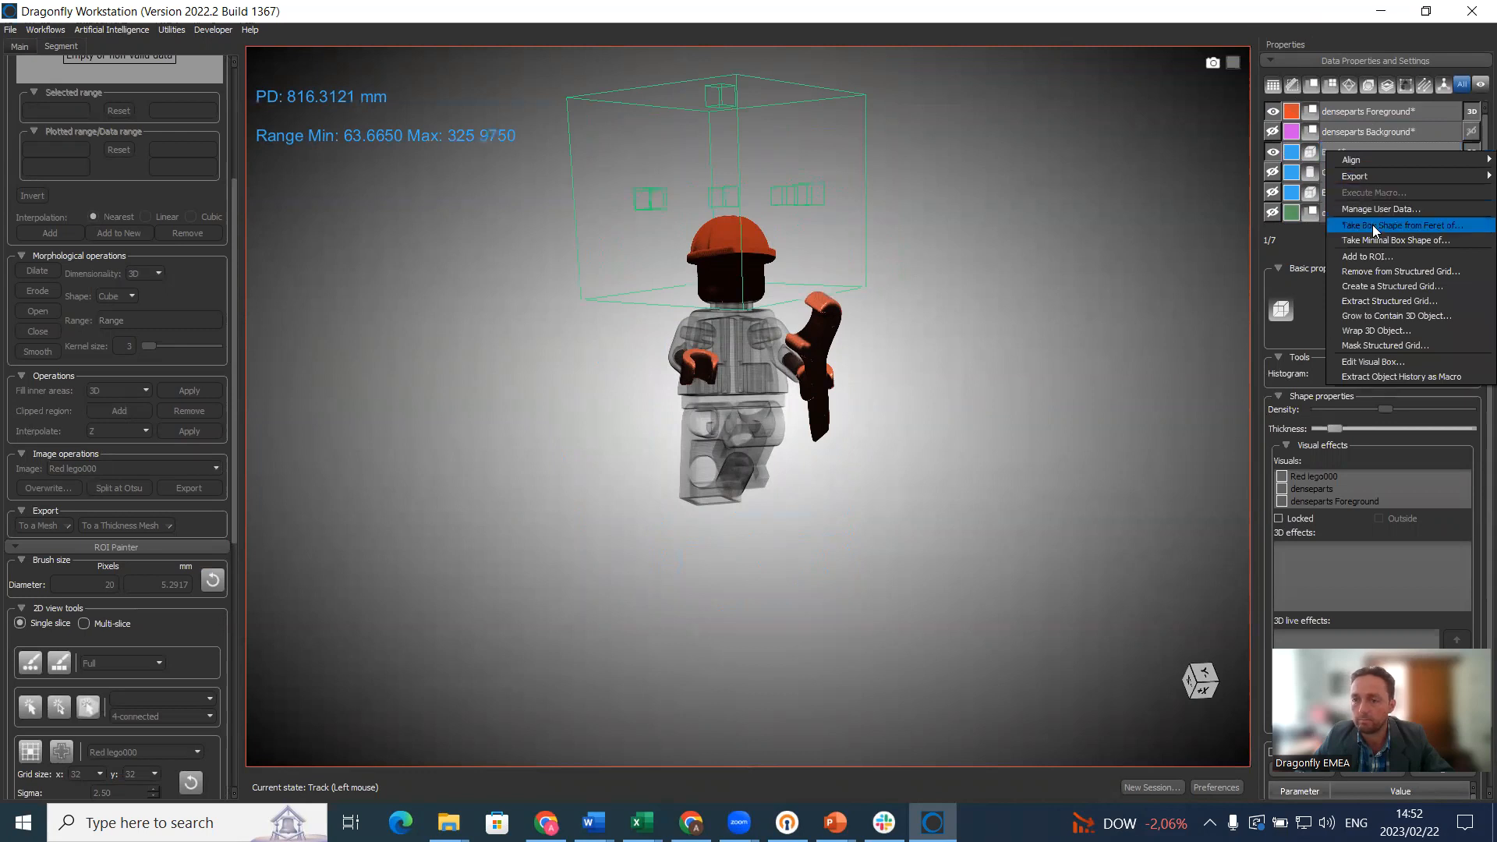
click(1383, 270)
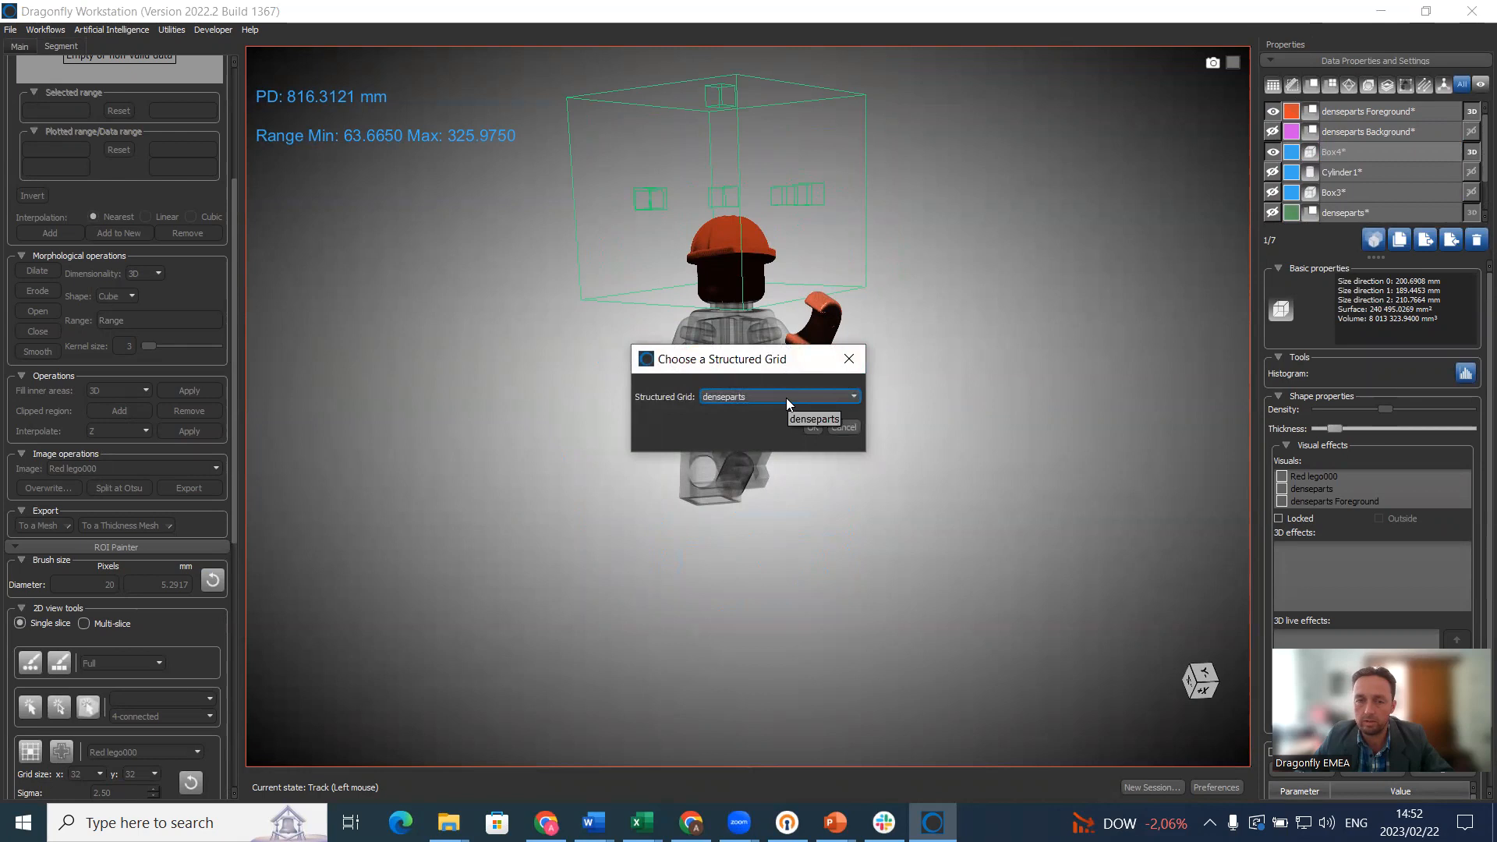
click(786, 398)
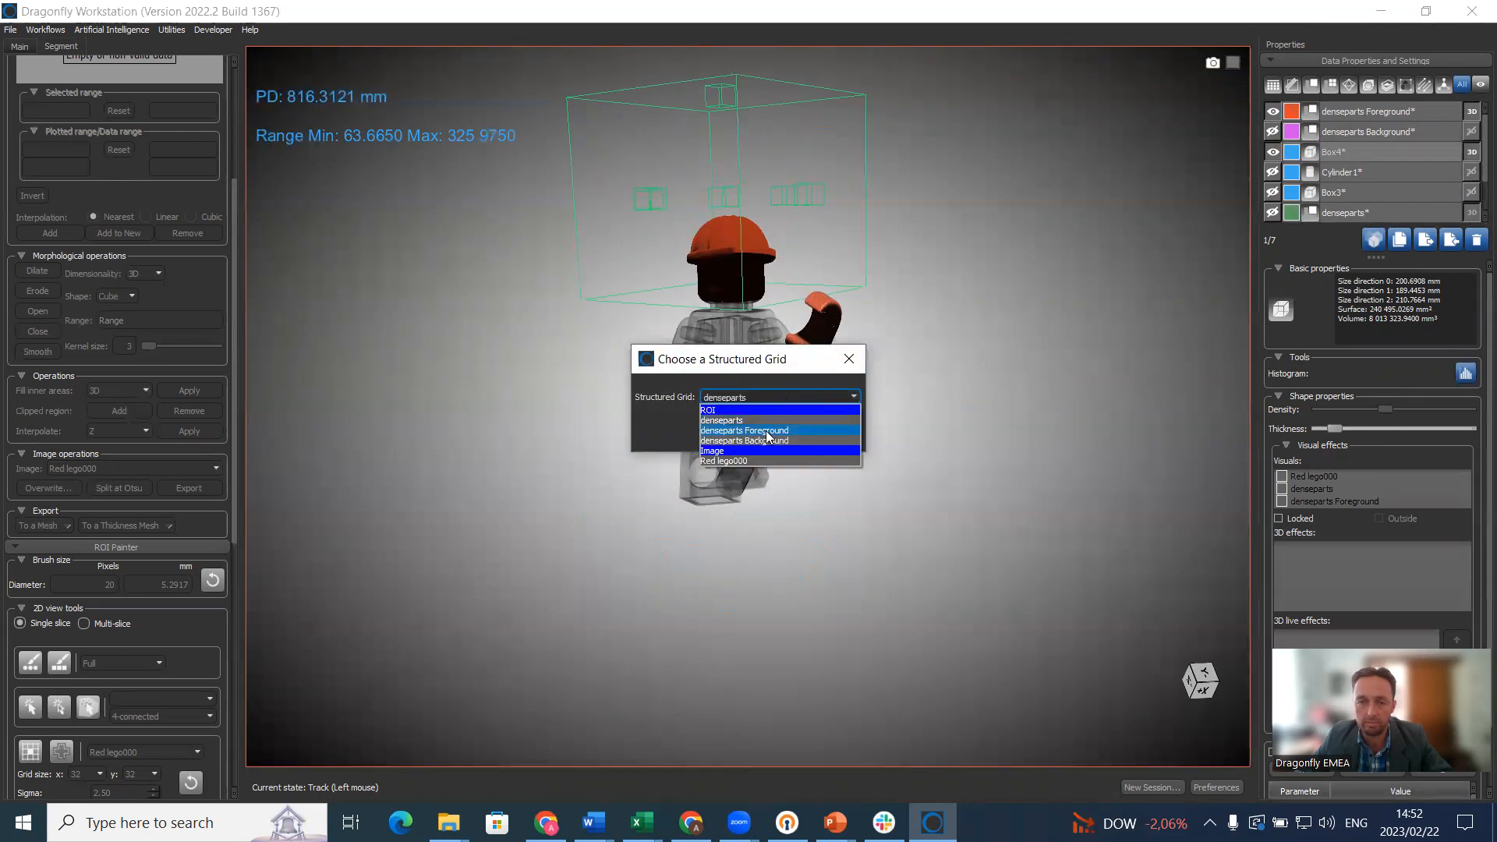
click(768, 431)
click(812, 427)
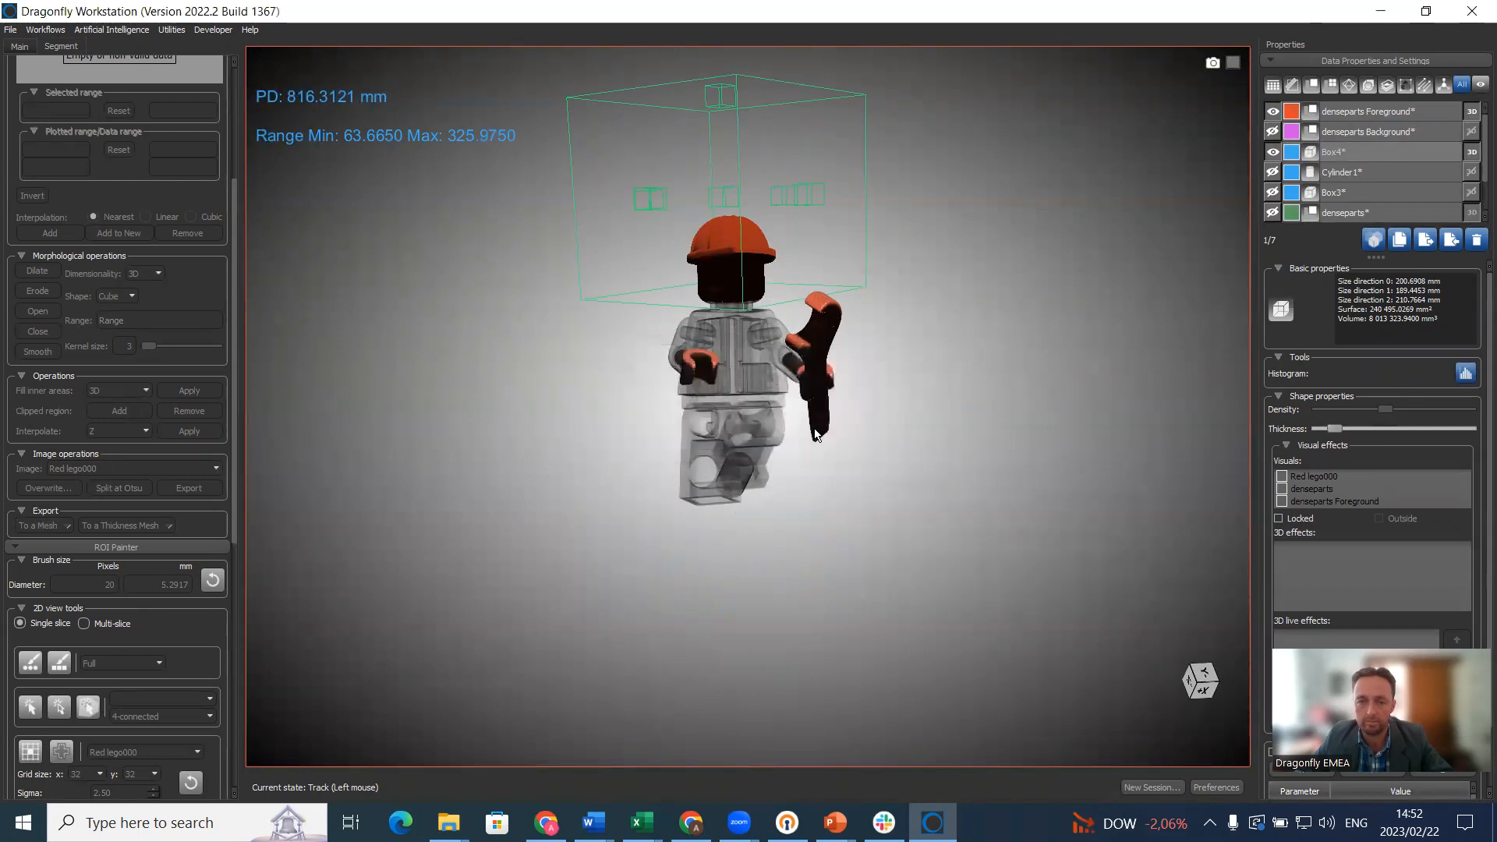
click(1272, 152)
drag(961, 383, 842, 369)
- Restore the four-view layout, enlarge a 2D slice view, and examine the denseparts Foreground labelling through the hands and wrench
double_click(886, 360)
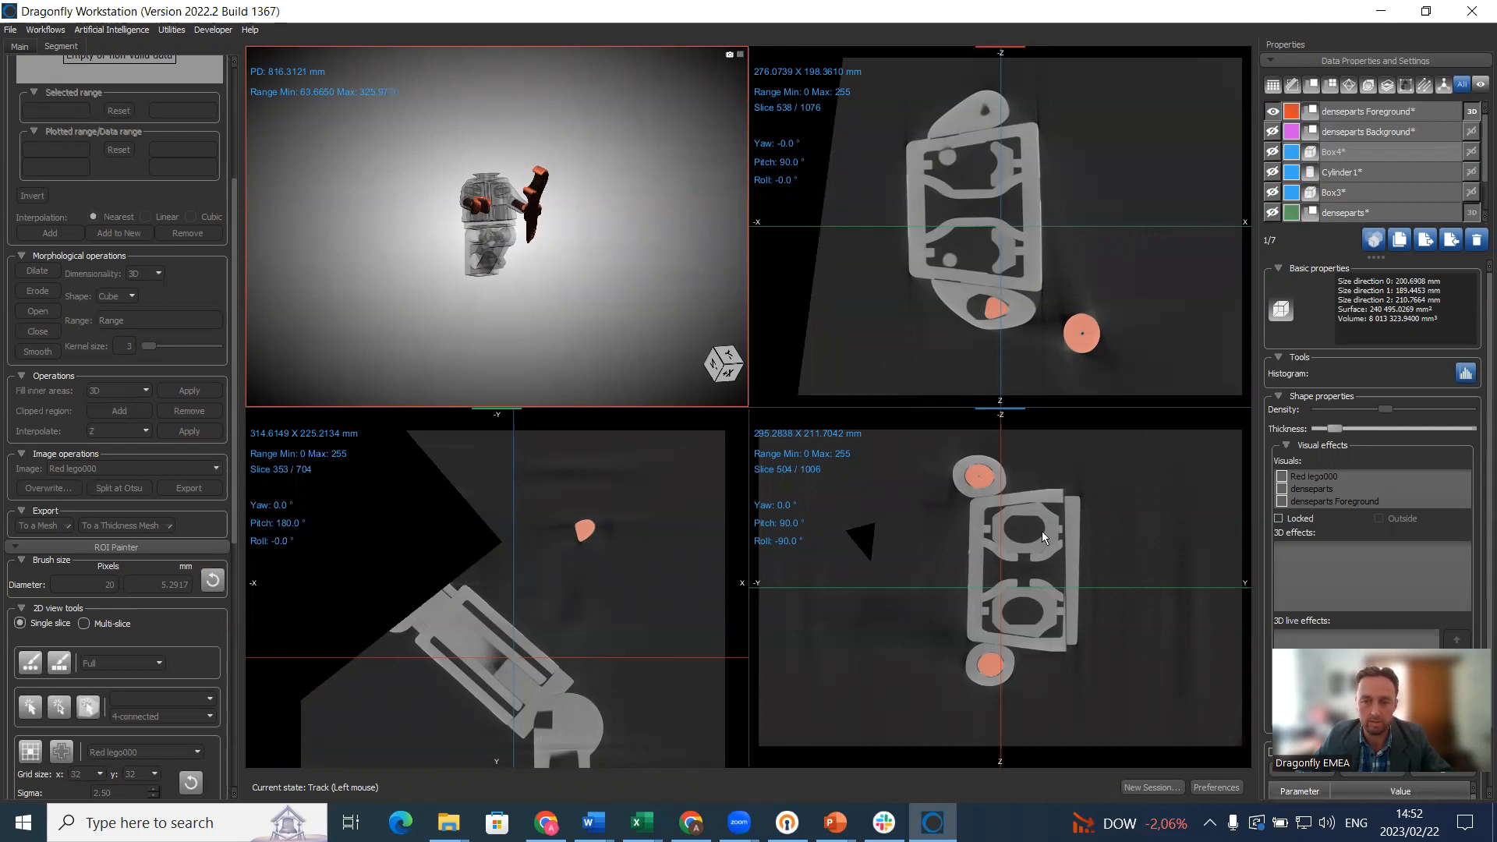
double_click(1081, 549)
scroll(897, 547, down, 20)
scroll(897, 546, down, 20)
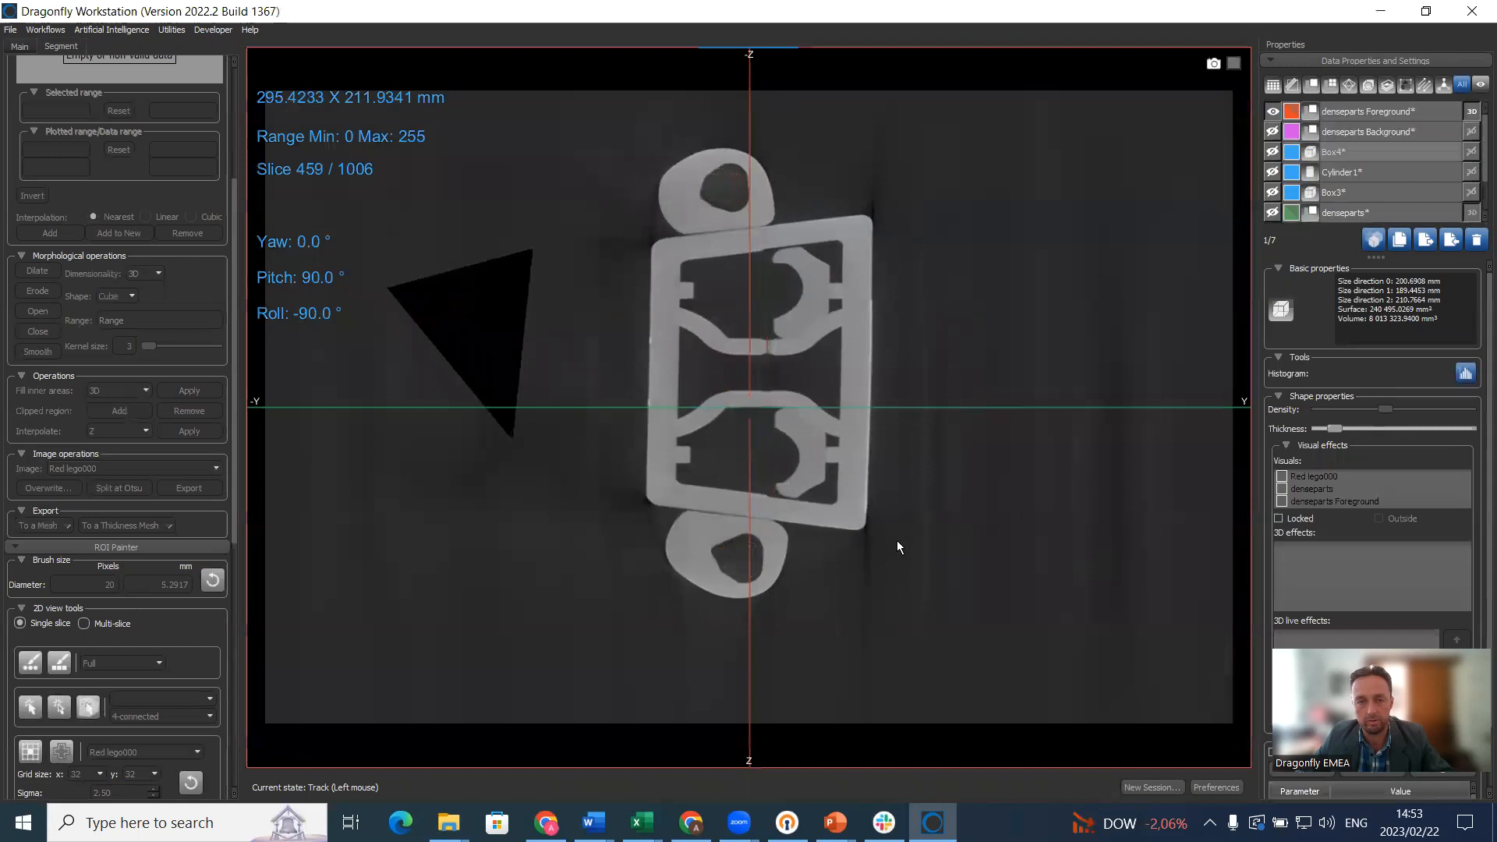
scroll(897, 545, up, 13)
scroll(897, 546, up, 20)
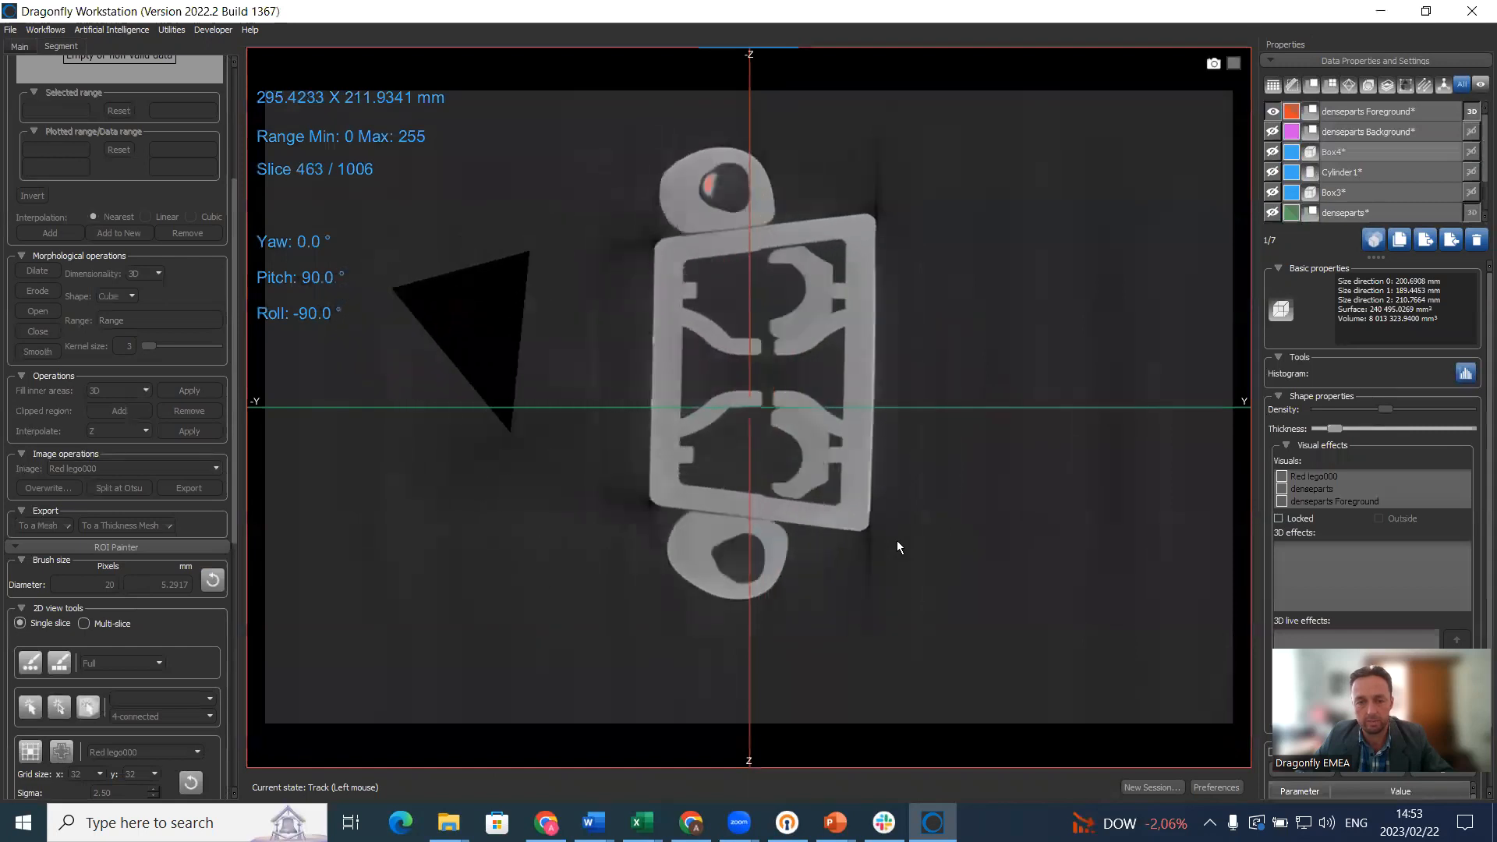
scroll(897, 540, up, 12)
scroll(897, 540, down, 8)
scroll(897, 540, up, 17)
scroll(896, 540, down, 9)
scroll(897, 540, up, 20)
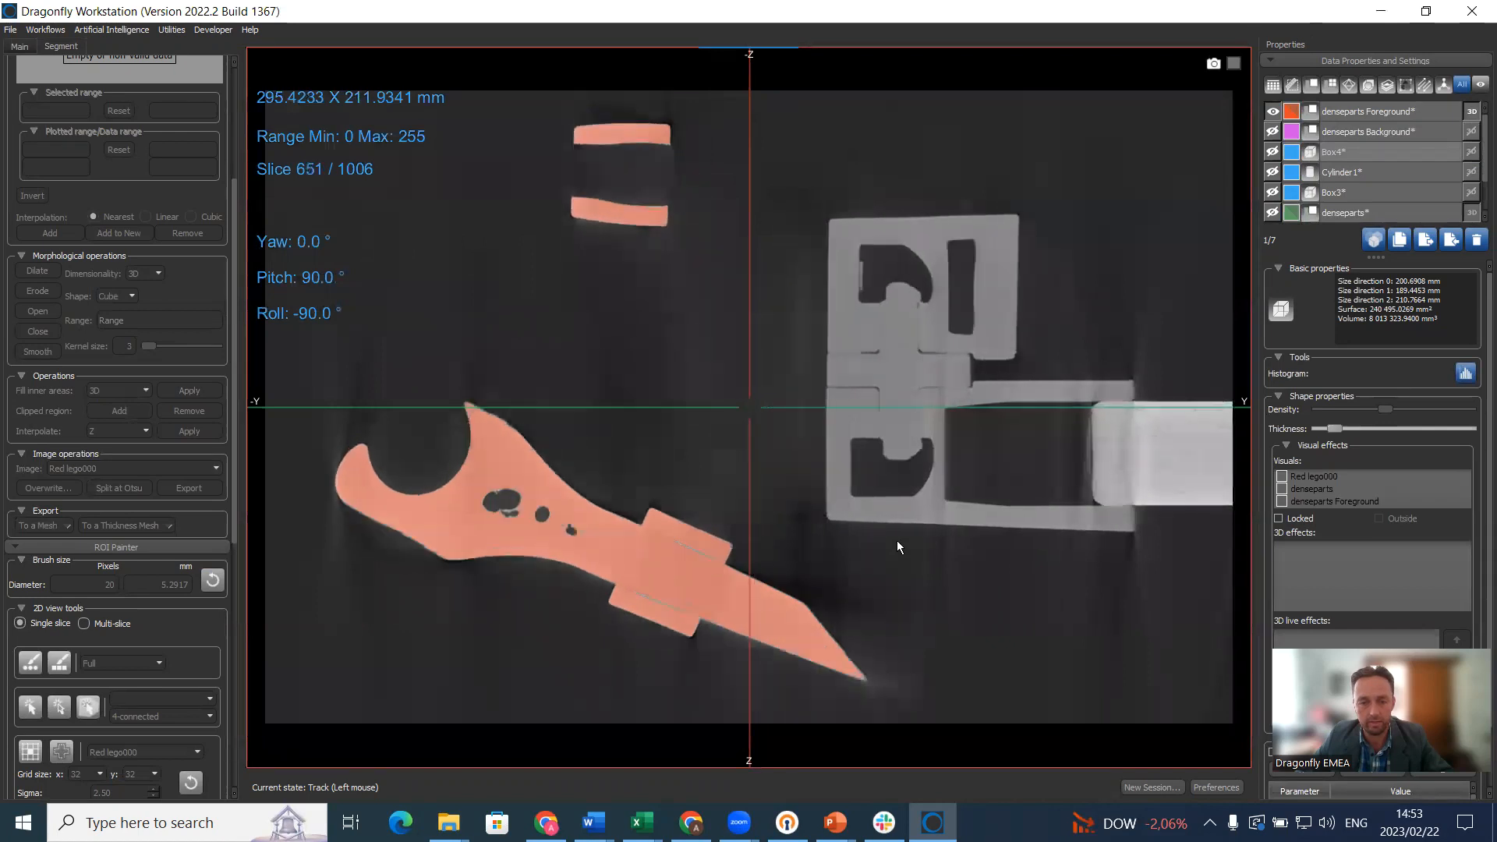
middle_drag(685, 606, 791, 535)
right_drag(765, 517, 747, 584)
scroll(746, 578, down, 2)
scroll(747, 577, up, 5)
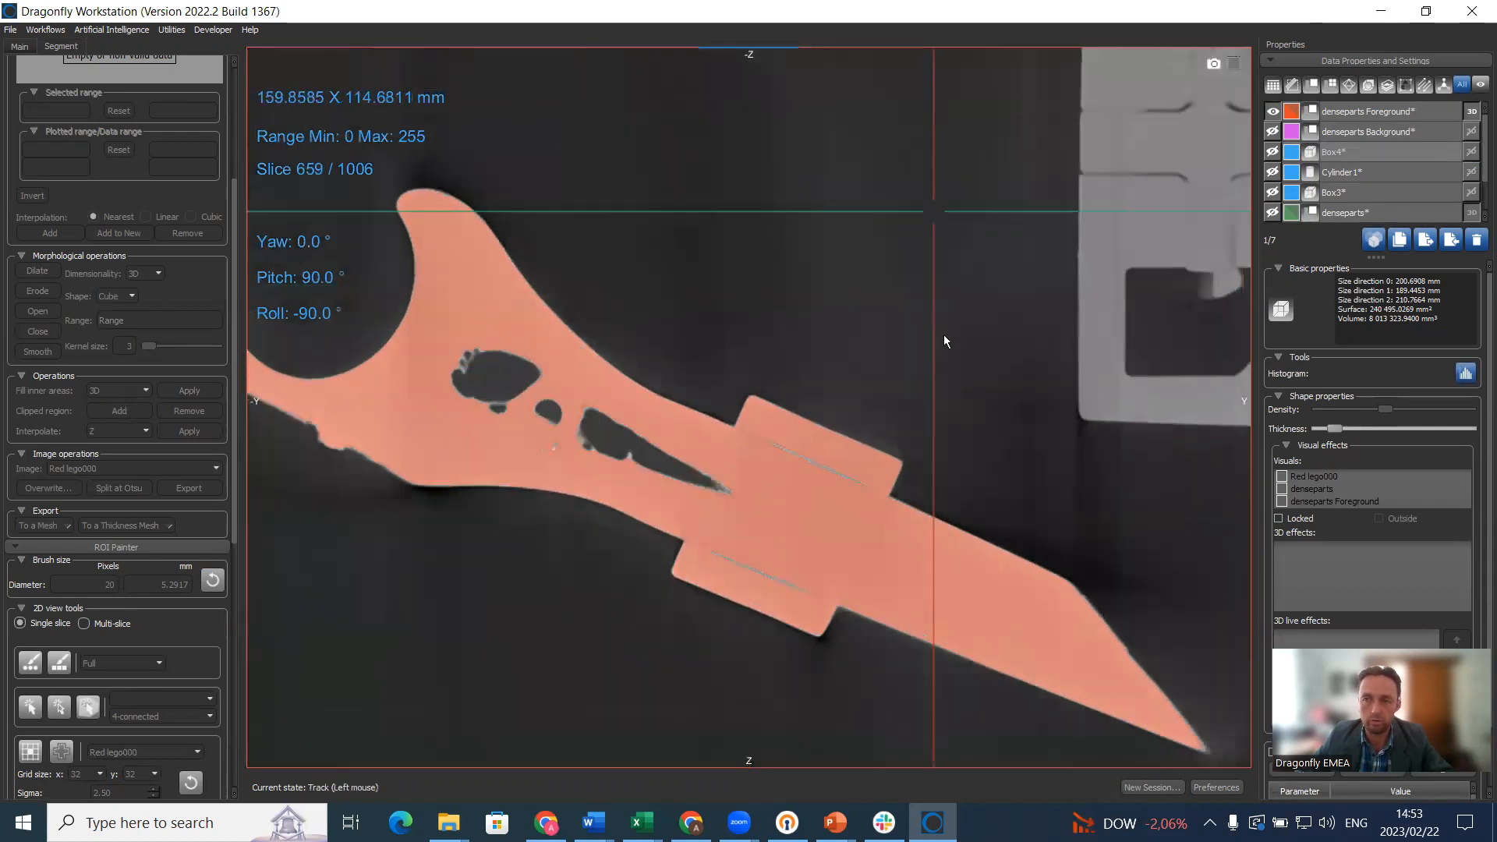
- Erode denseparts Foreground repeatedly and dilate it back, using a 3D cube kernel of size 3
click(1372, 115)
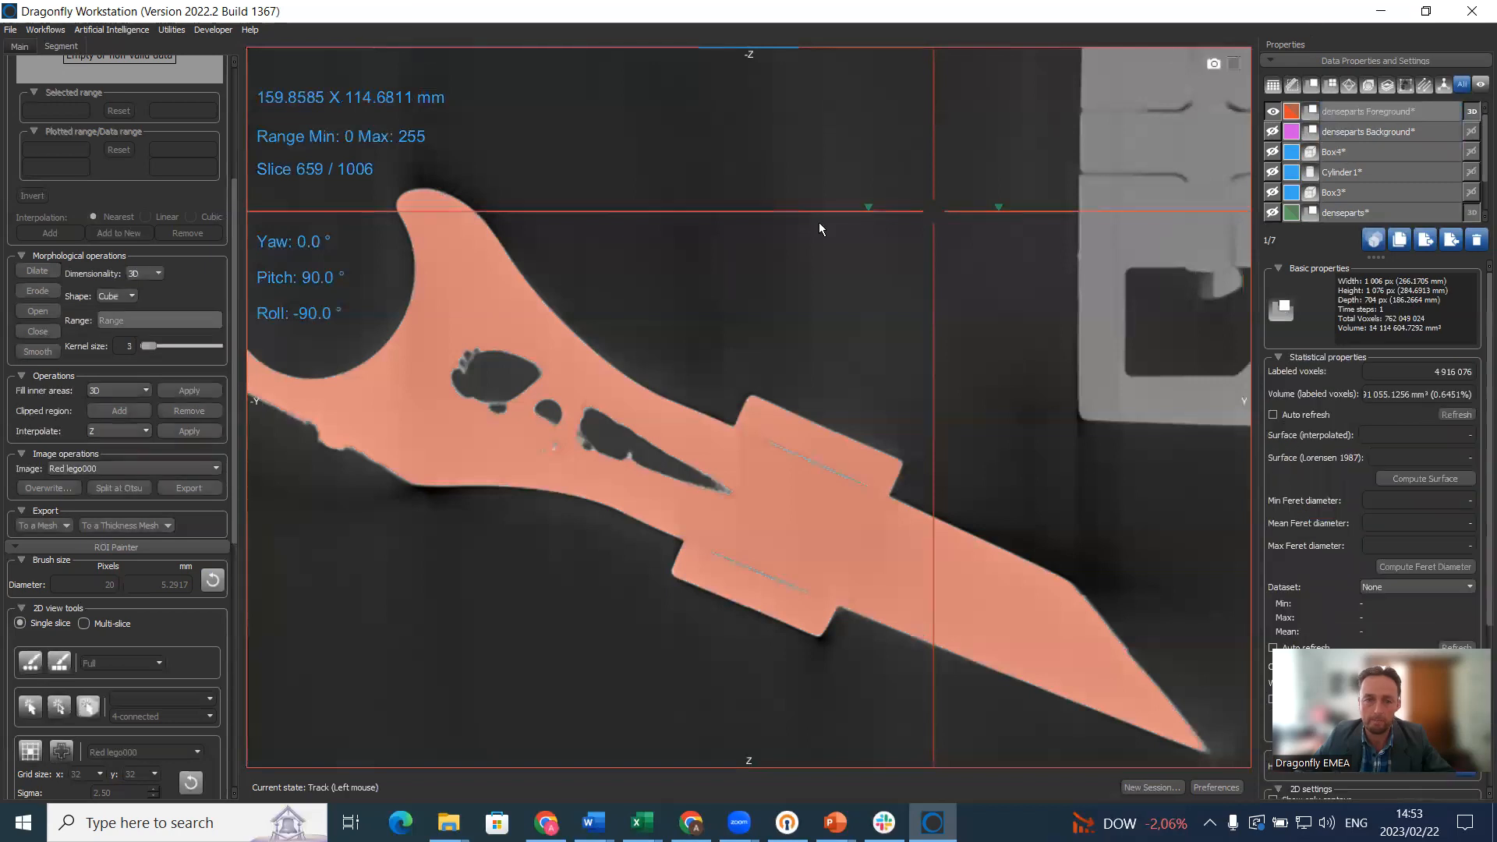
click(234, 73)
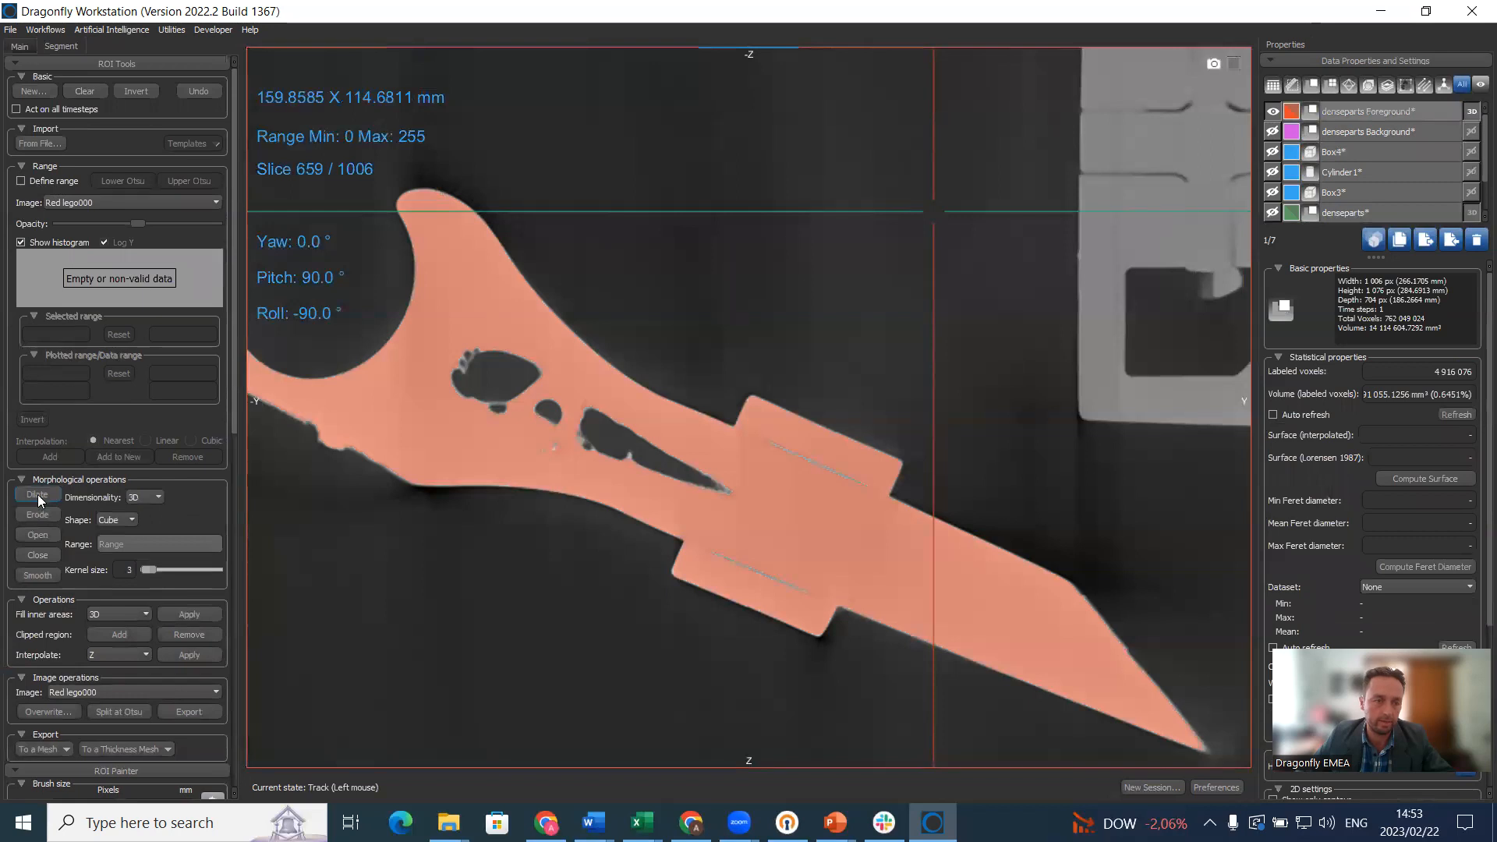
click(35, 515)
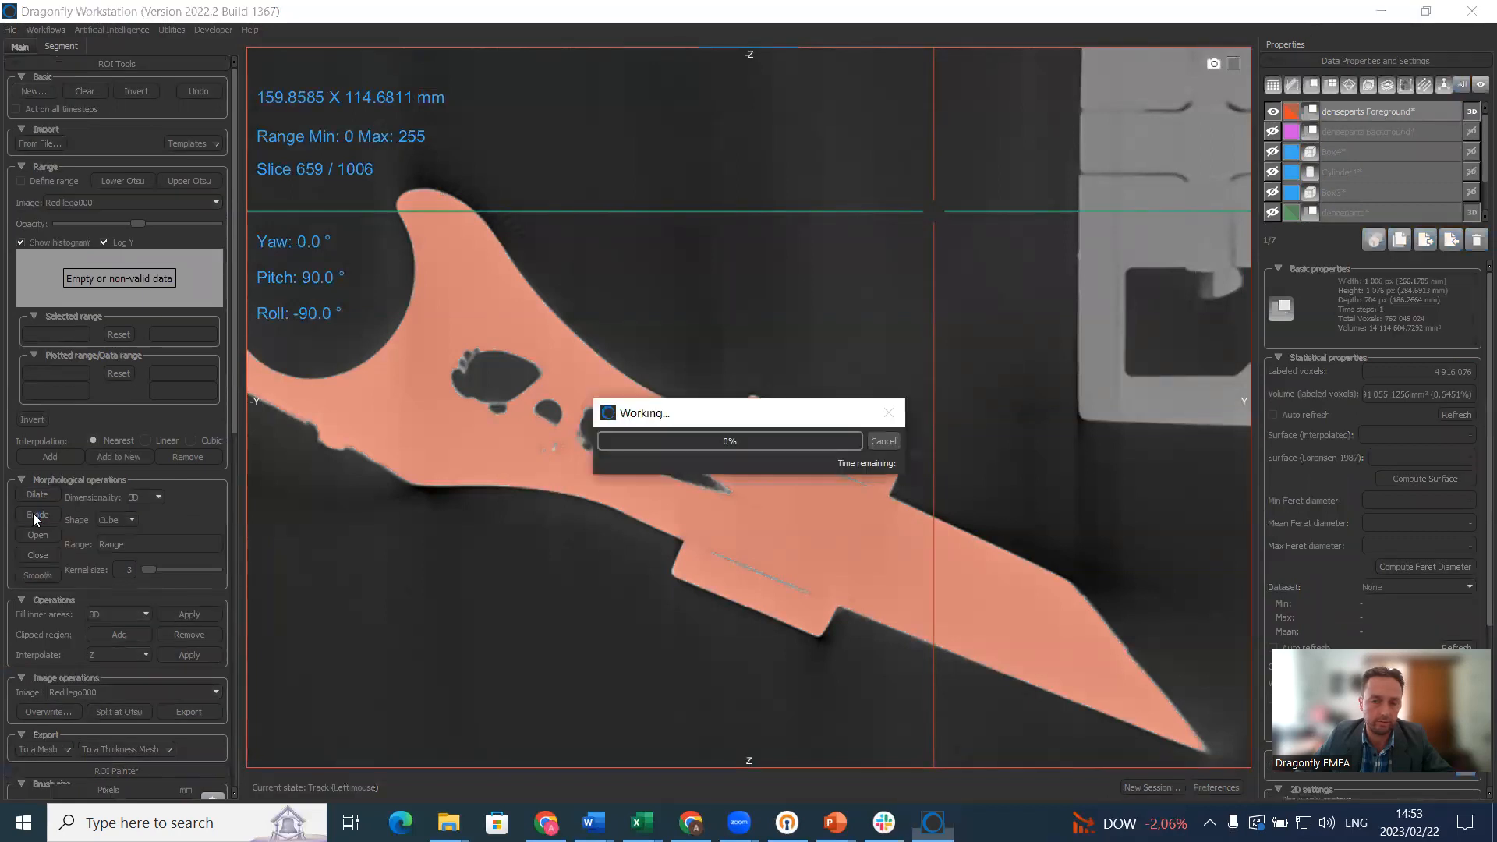
click(33, 513)
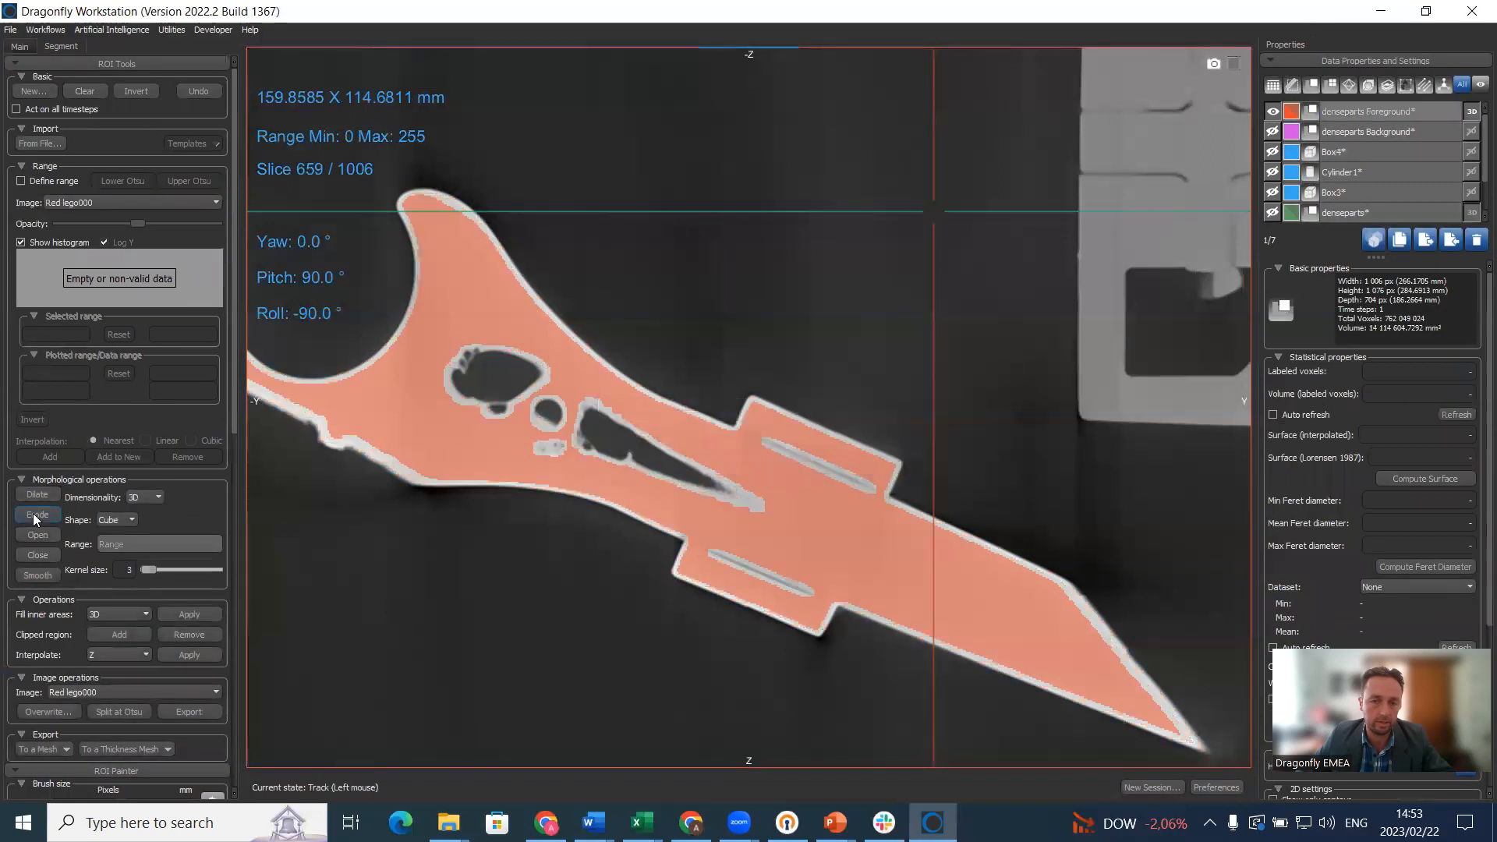
click(33, 512)
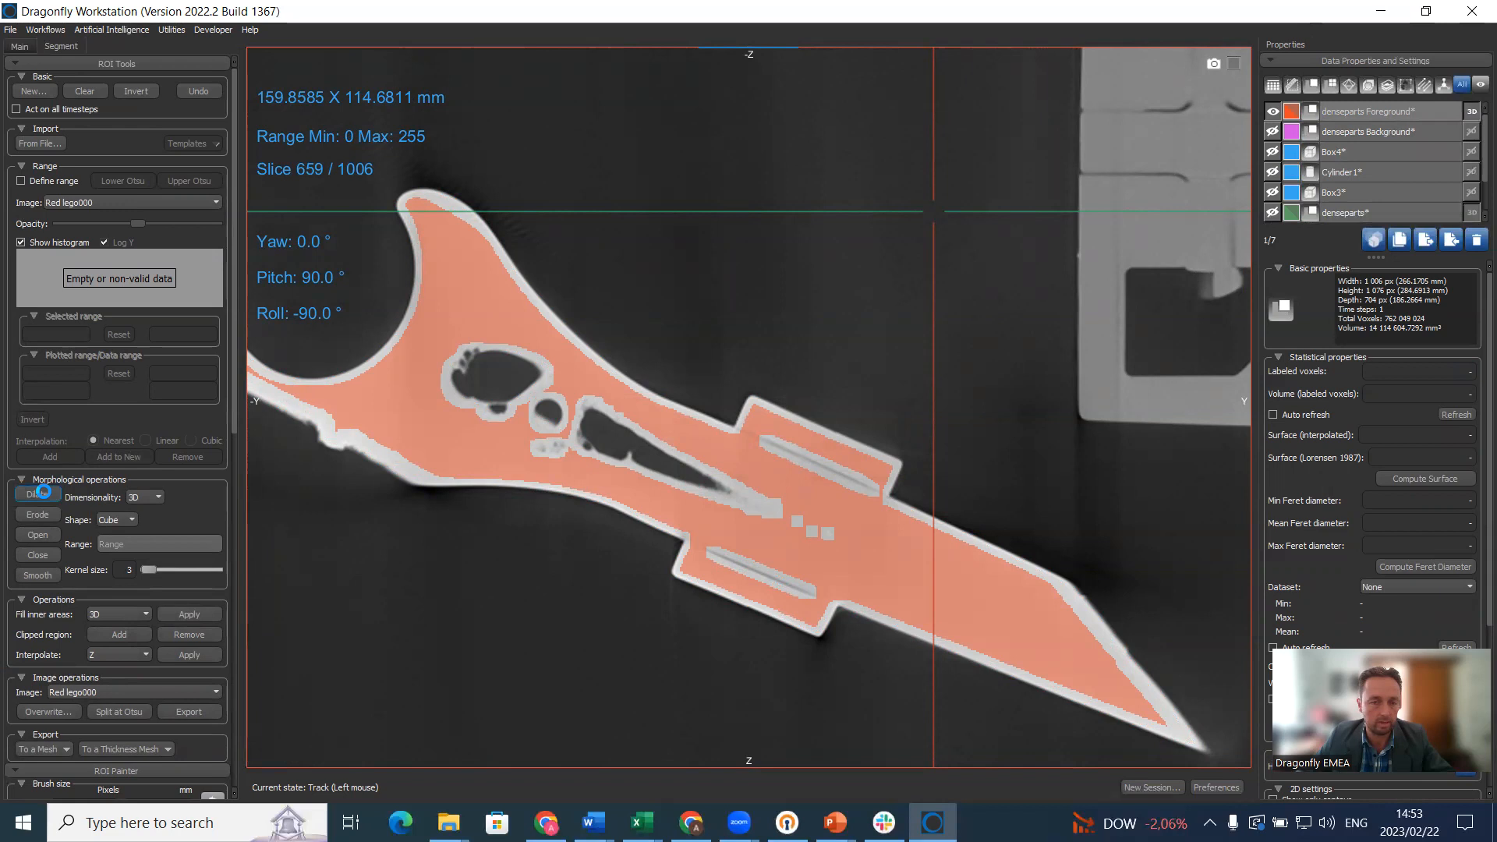
click(43, 493)
click(44, 493)
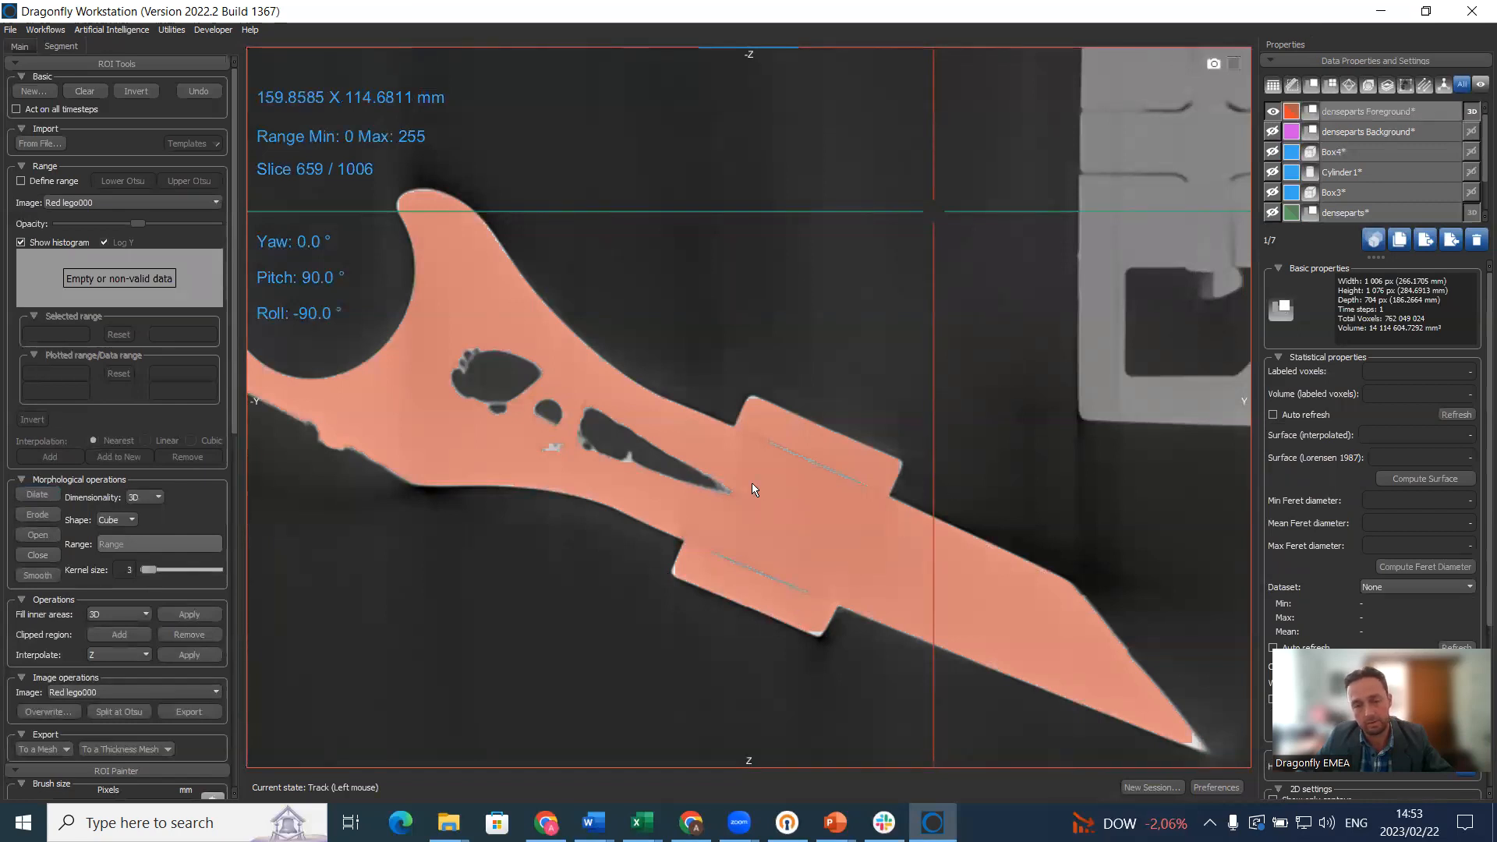
- Hide denseparts Foreground and examine the wrench's underlying grey values and pores in the slice
middle_drag(756, 484, 820, 472)
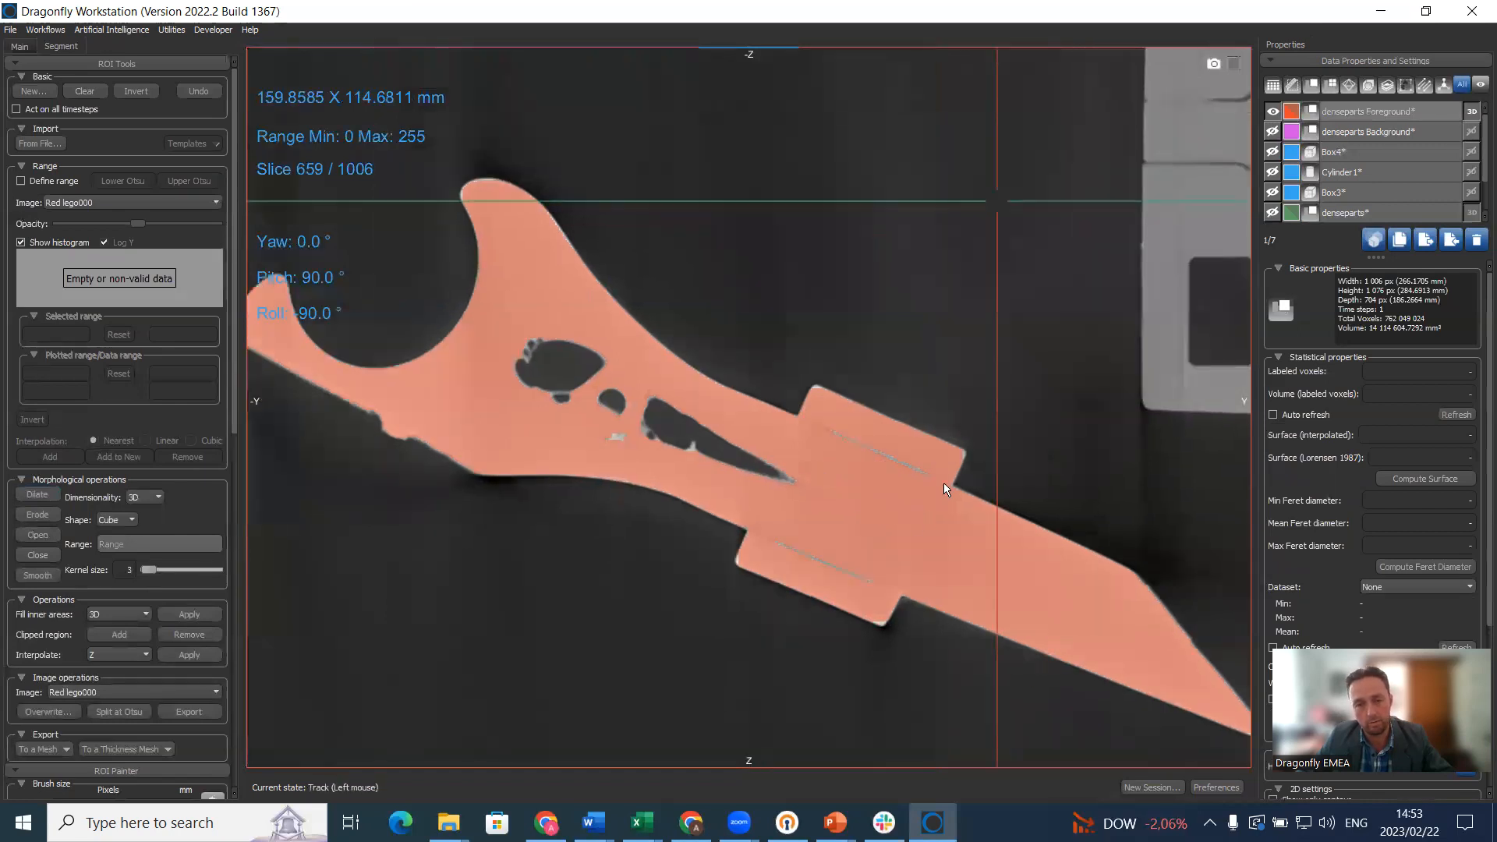
click(1272, 112)
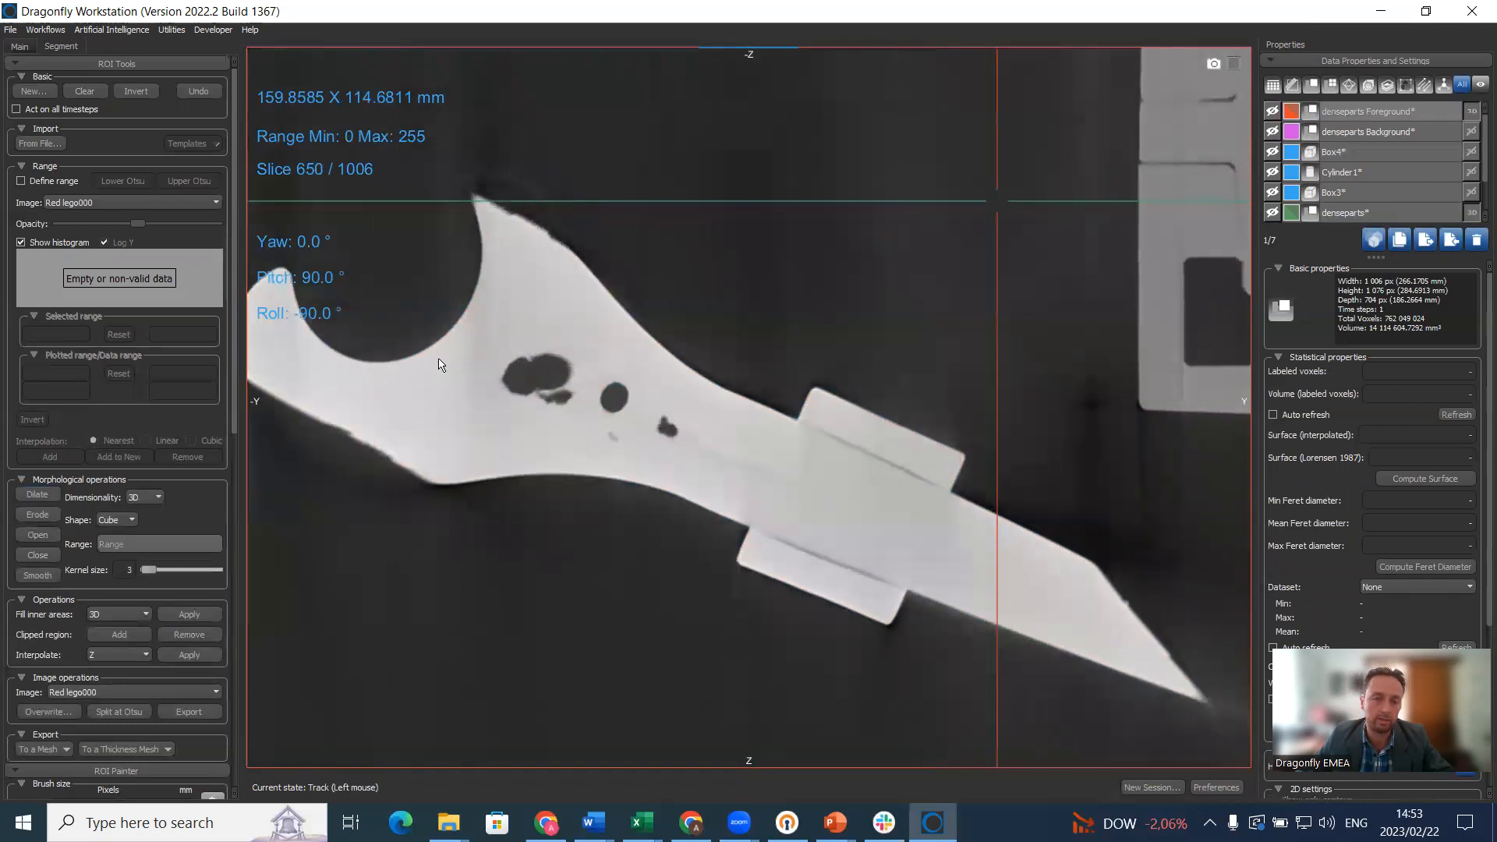
- Create a new ROI named spanner and define its grey-value range on Red lego000 as about 168 to 255
scroll(483, 351, down, 4)
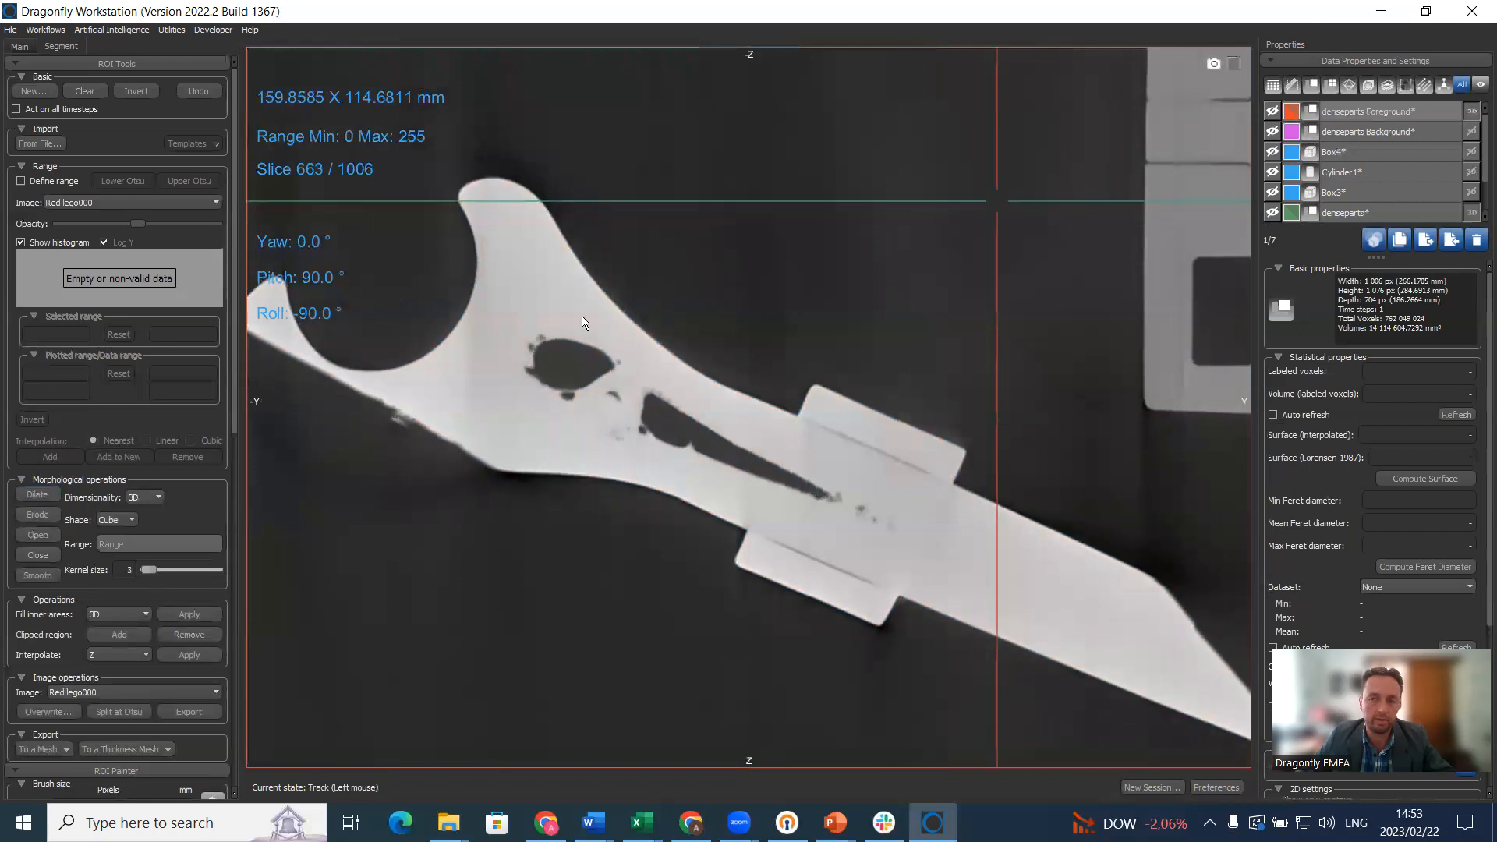
click(30, 92)
text(spanner)
key(Return)
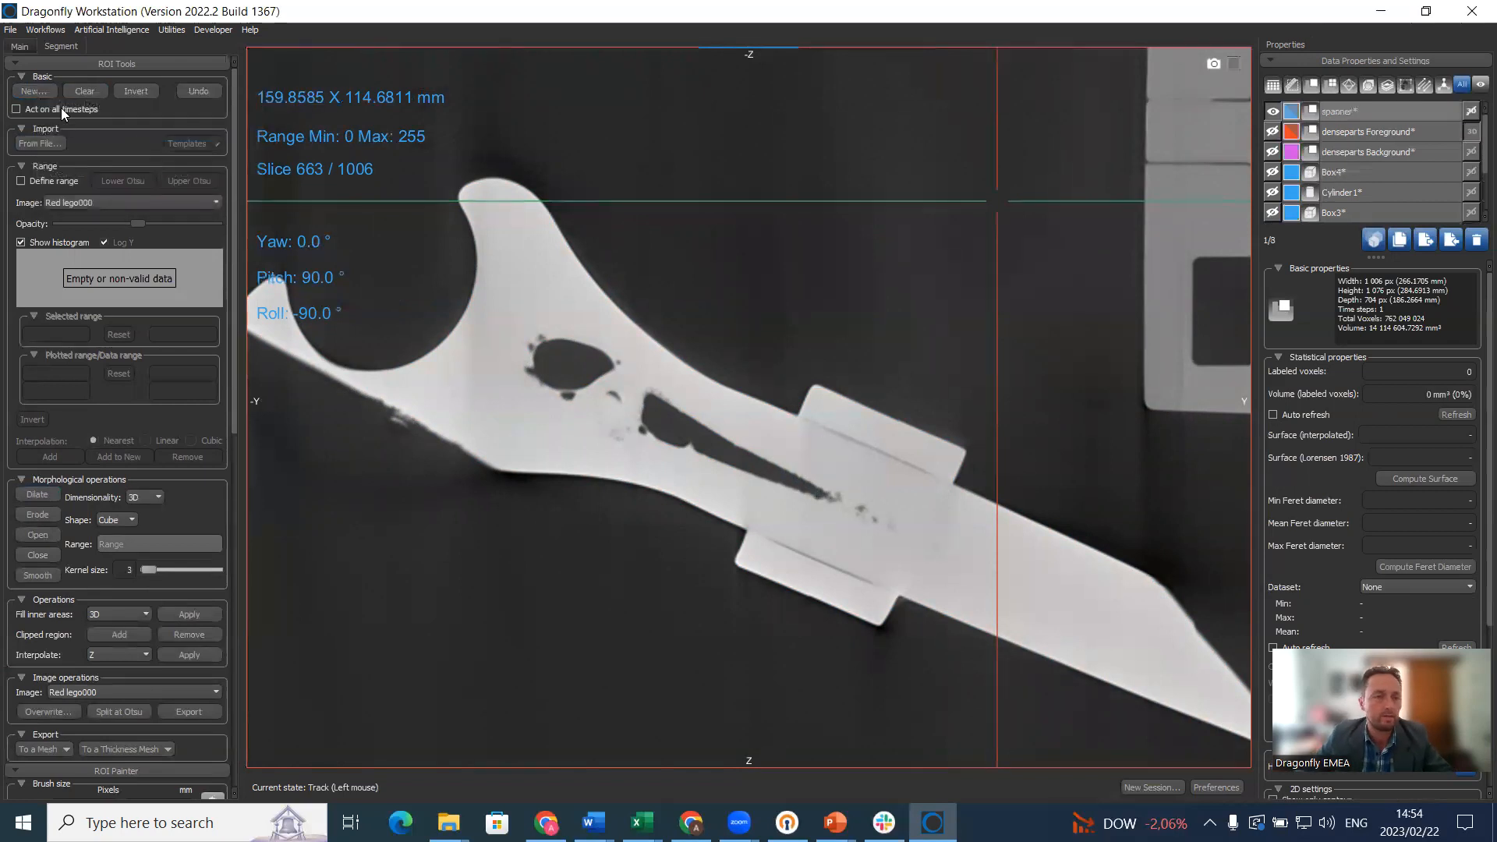
click(21, 181)
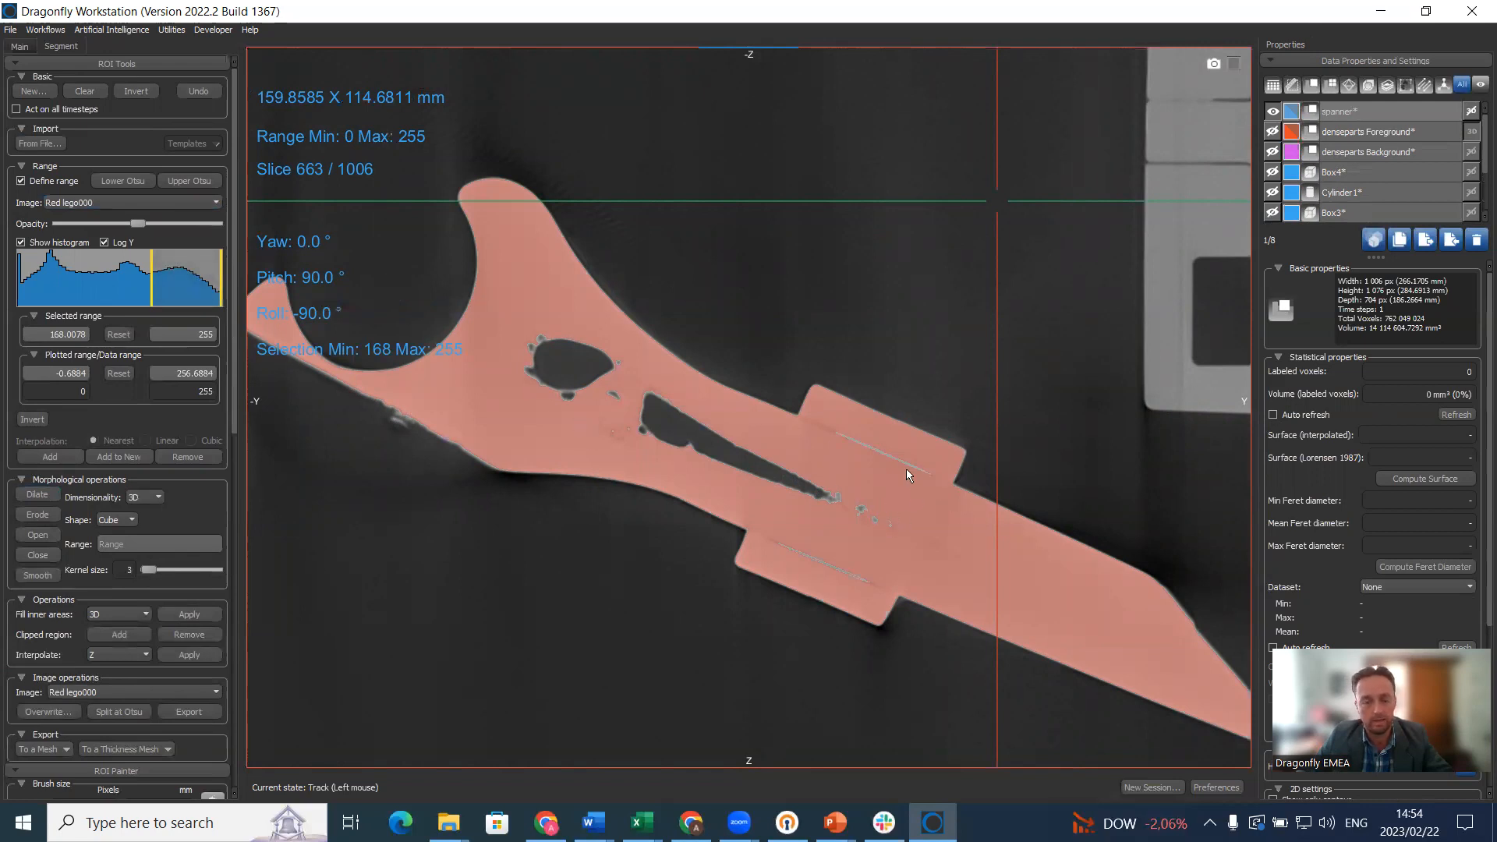
- Choose the full circular brush in multi-slice mode, enlarge it to about 18 mm, and paint a band across the wrench handle into spanner
scroll(114, 569, down, 3)
scroll(108, 580, down, 3)
click(32, 703)
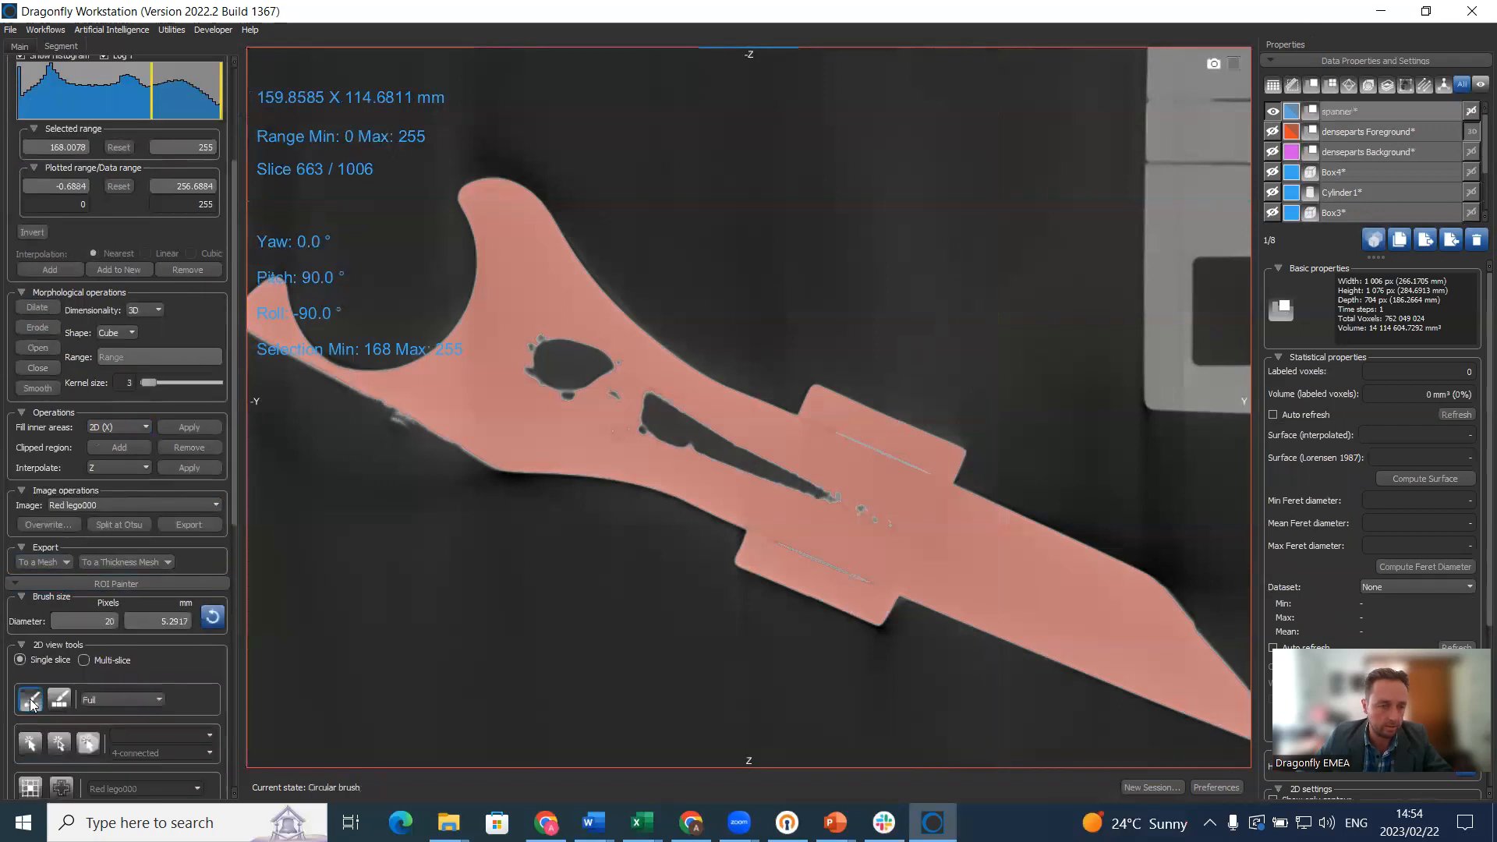
scroll(62, 653, down, 1)
click(86, 613)
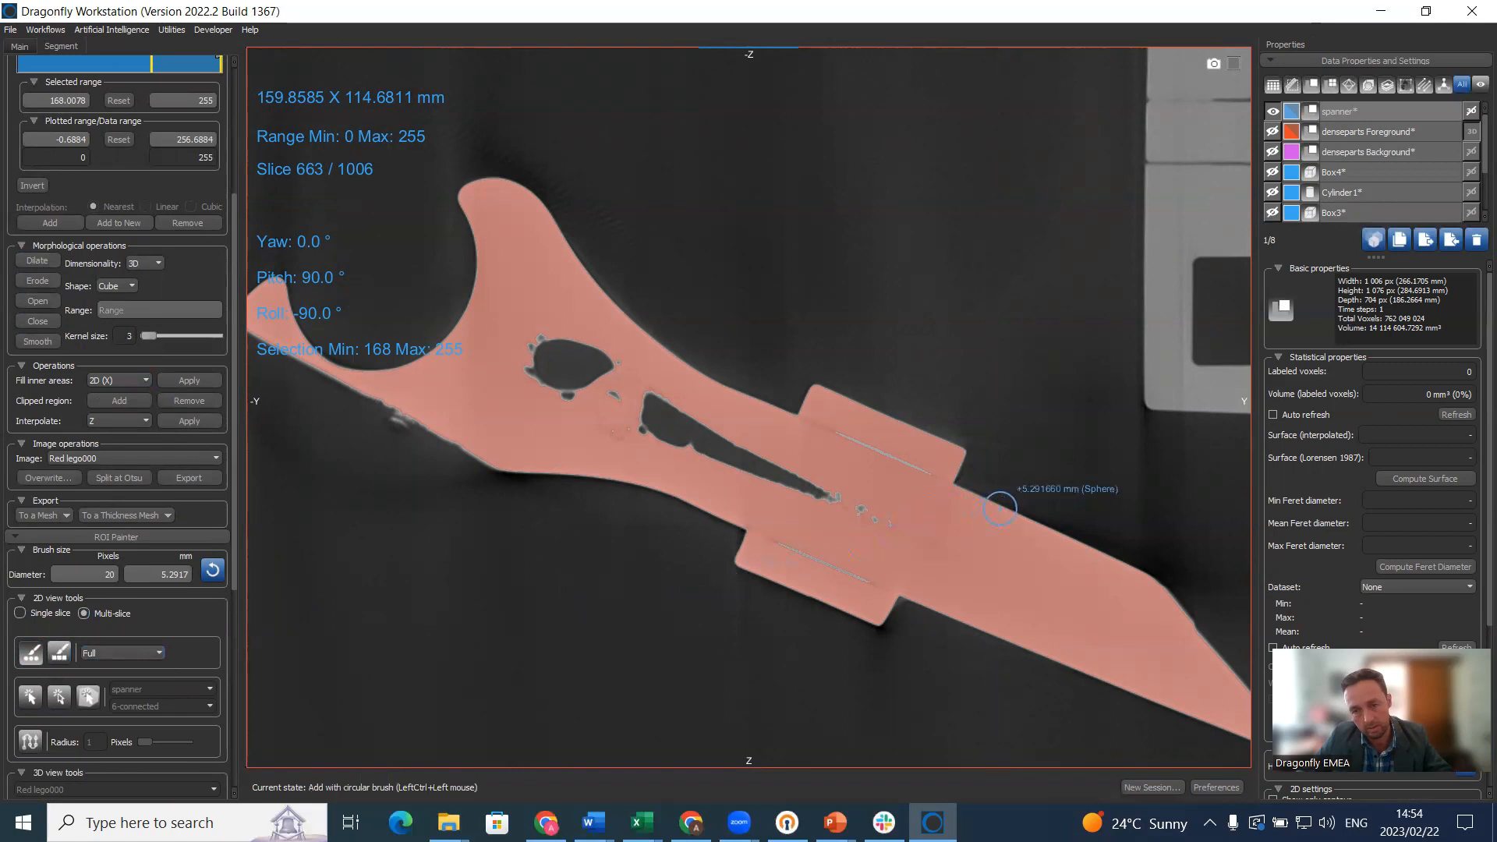
ctrl+scroll(1001, 506, up, 10)
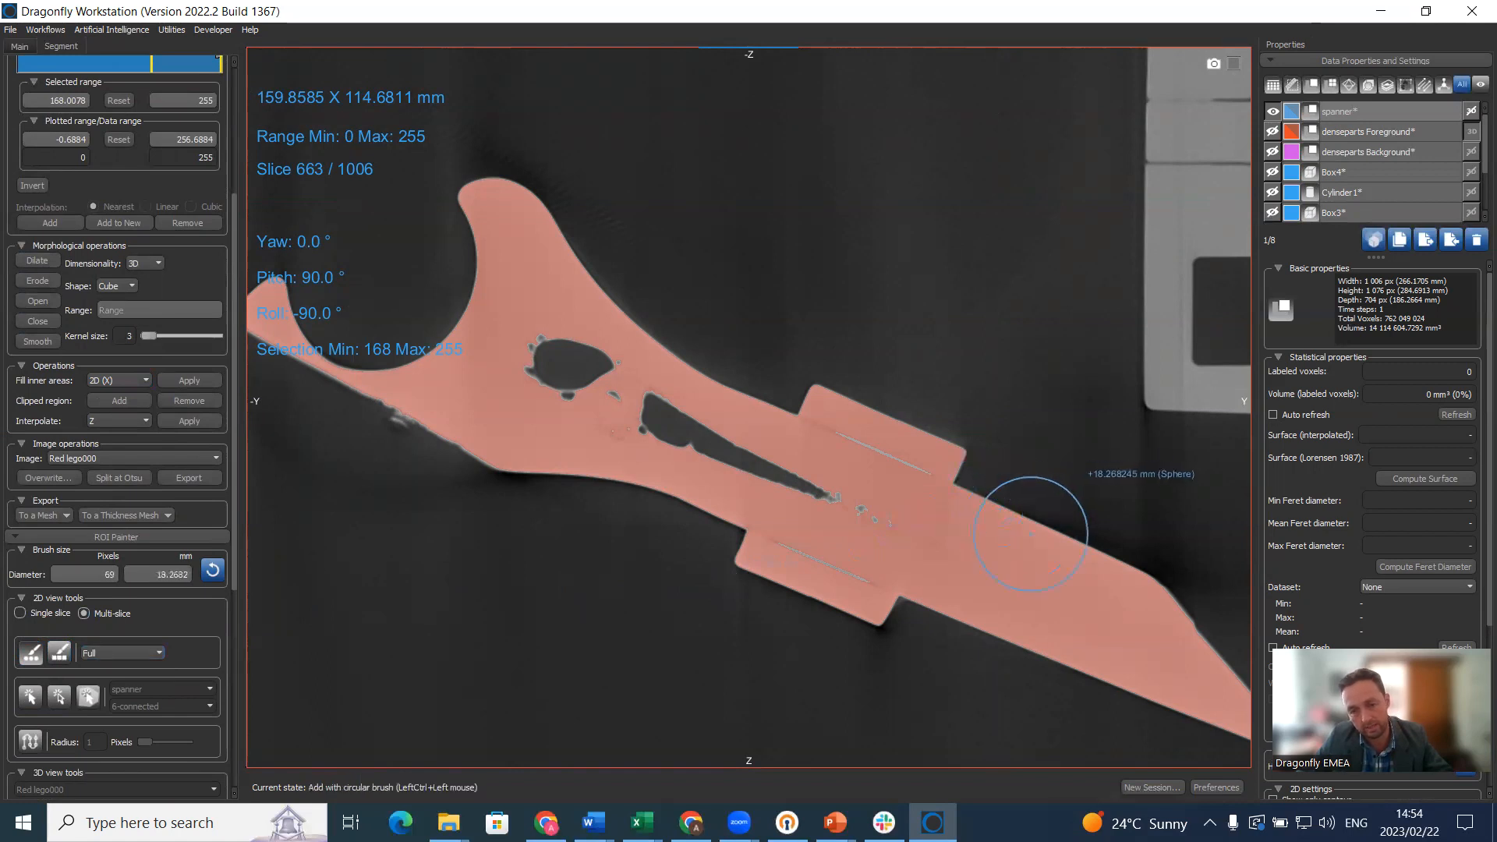
ctrl+drag(1067, 547, 1044, 619)
- Enlarge the brush to about 92 mm and paint the wrench's jaw end into spanner, stopping short of the gripping hand
right_drag(1019, 558, 985, 541)
middle_drag(985, 541, 939, 433)
ctrl+scroll(460, 244, up, 15)
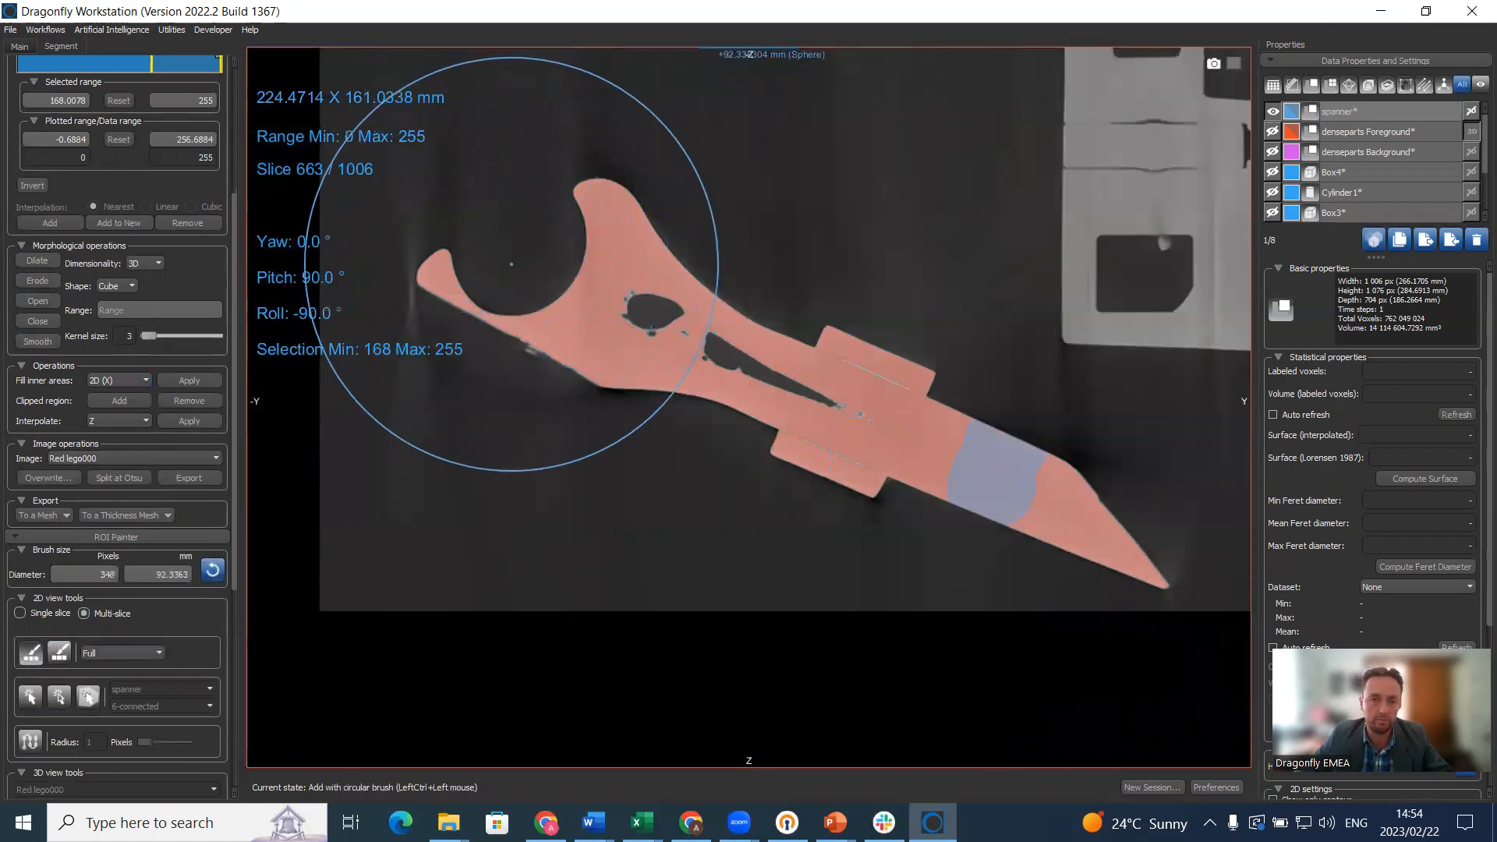
ctrl+click(557, 289)
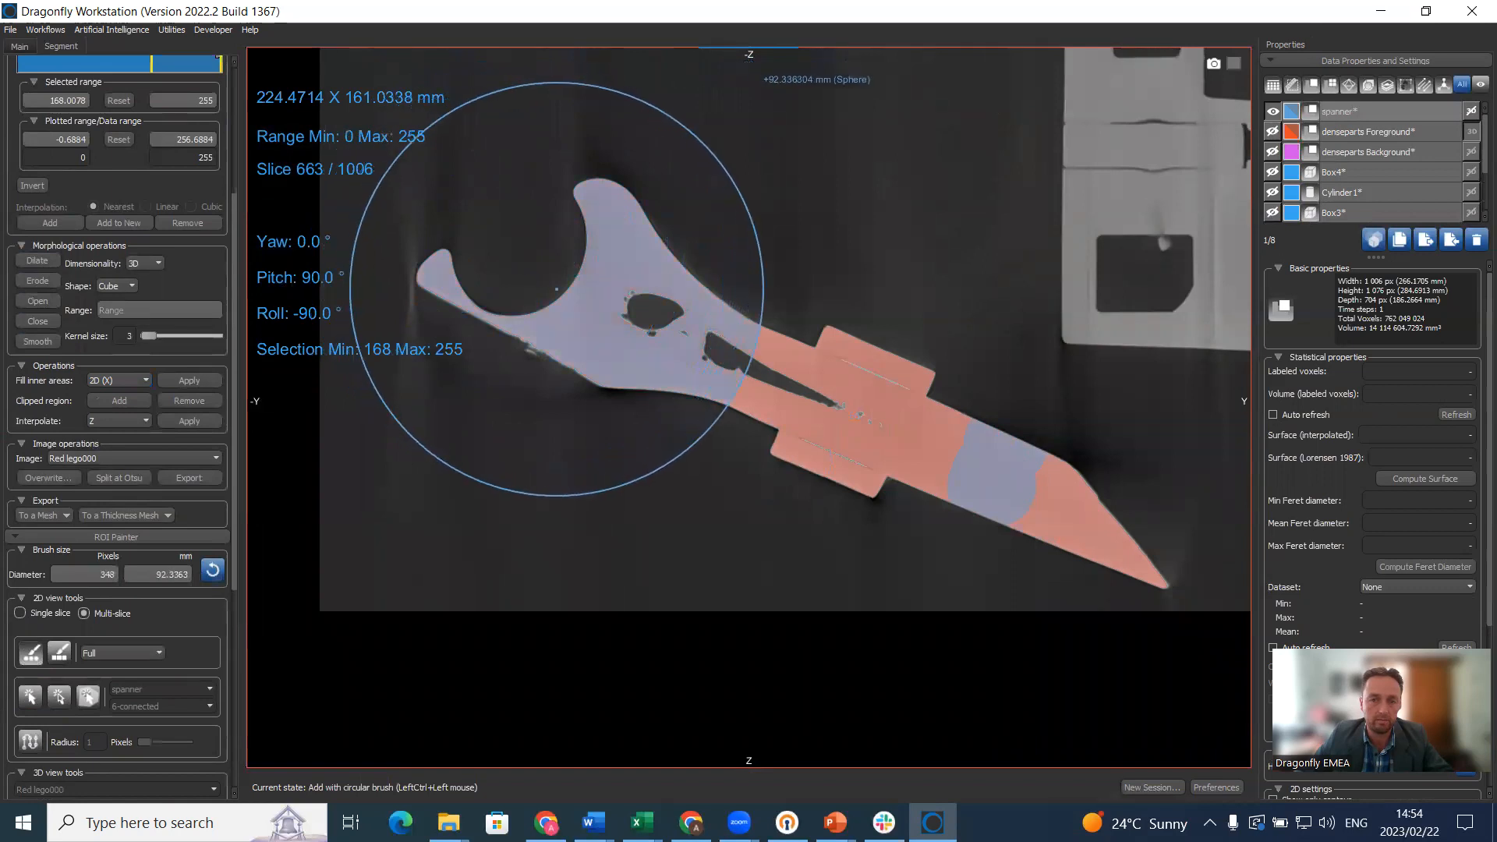
ctrl+drag(557, 289, 592, 301)
scroll(592, 301, down, 14)
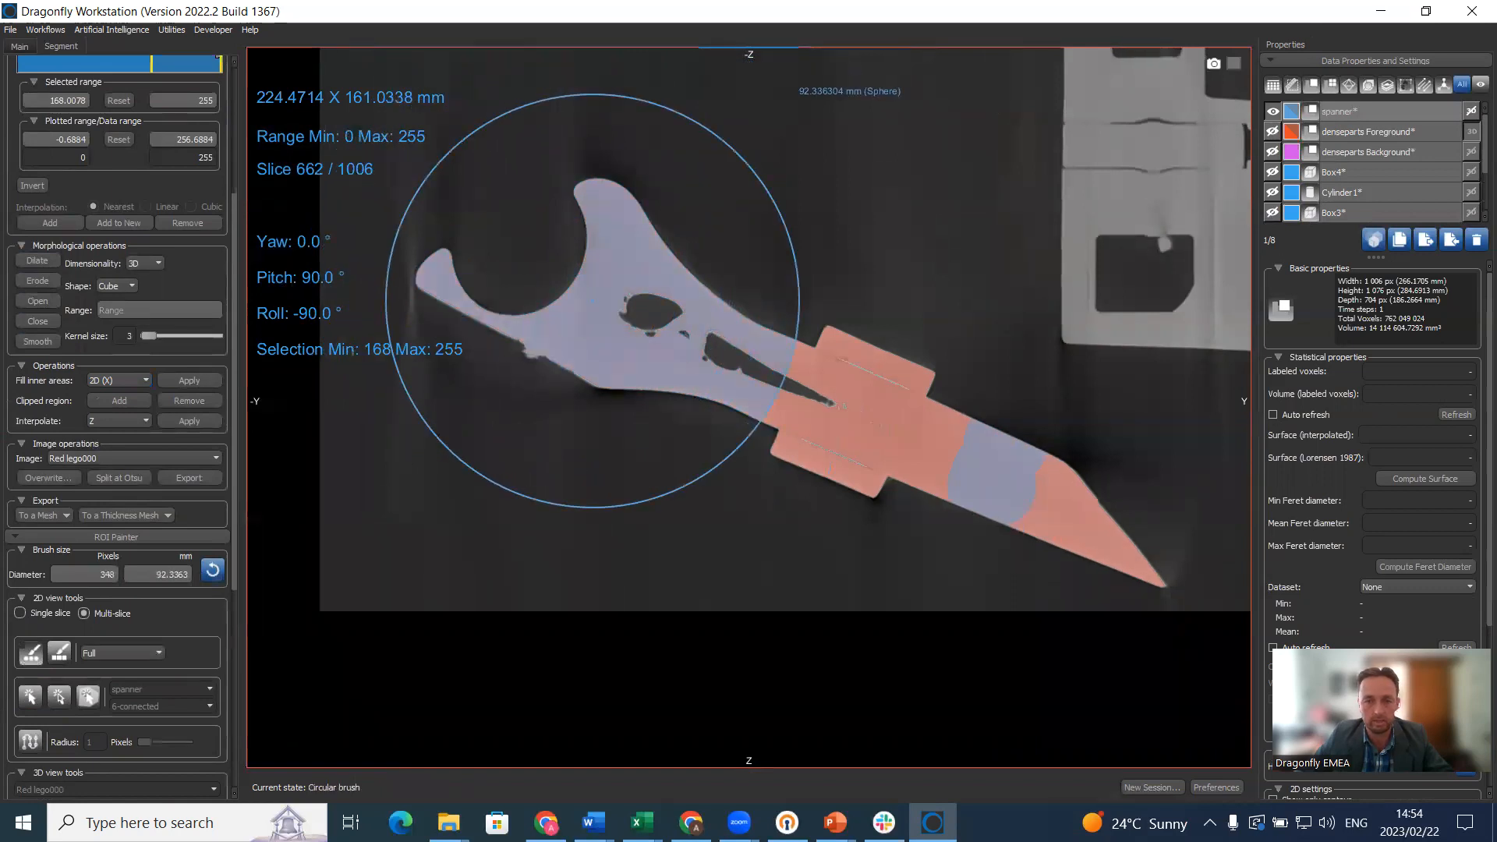
scroll(597, 303, up, 16)
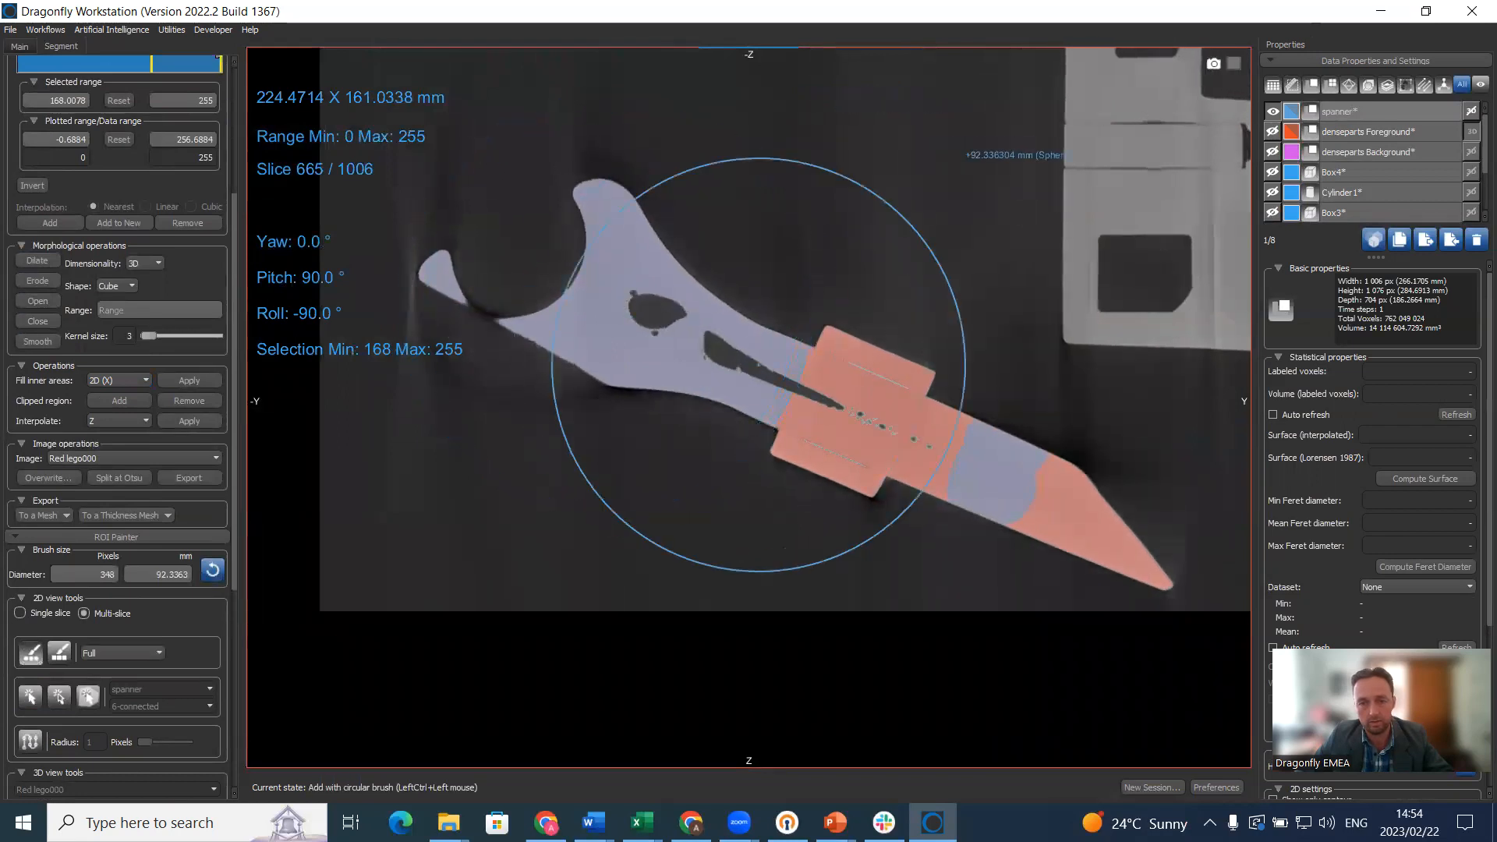
- Reduce the brush to about 67 mm and paint the handle's pointed end into spanner
shift+scroll(1055, 512, down, 5)
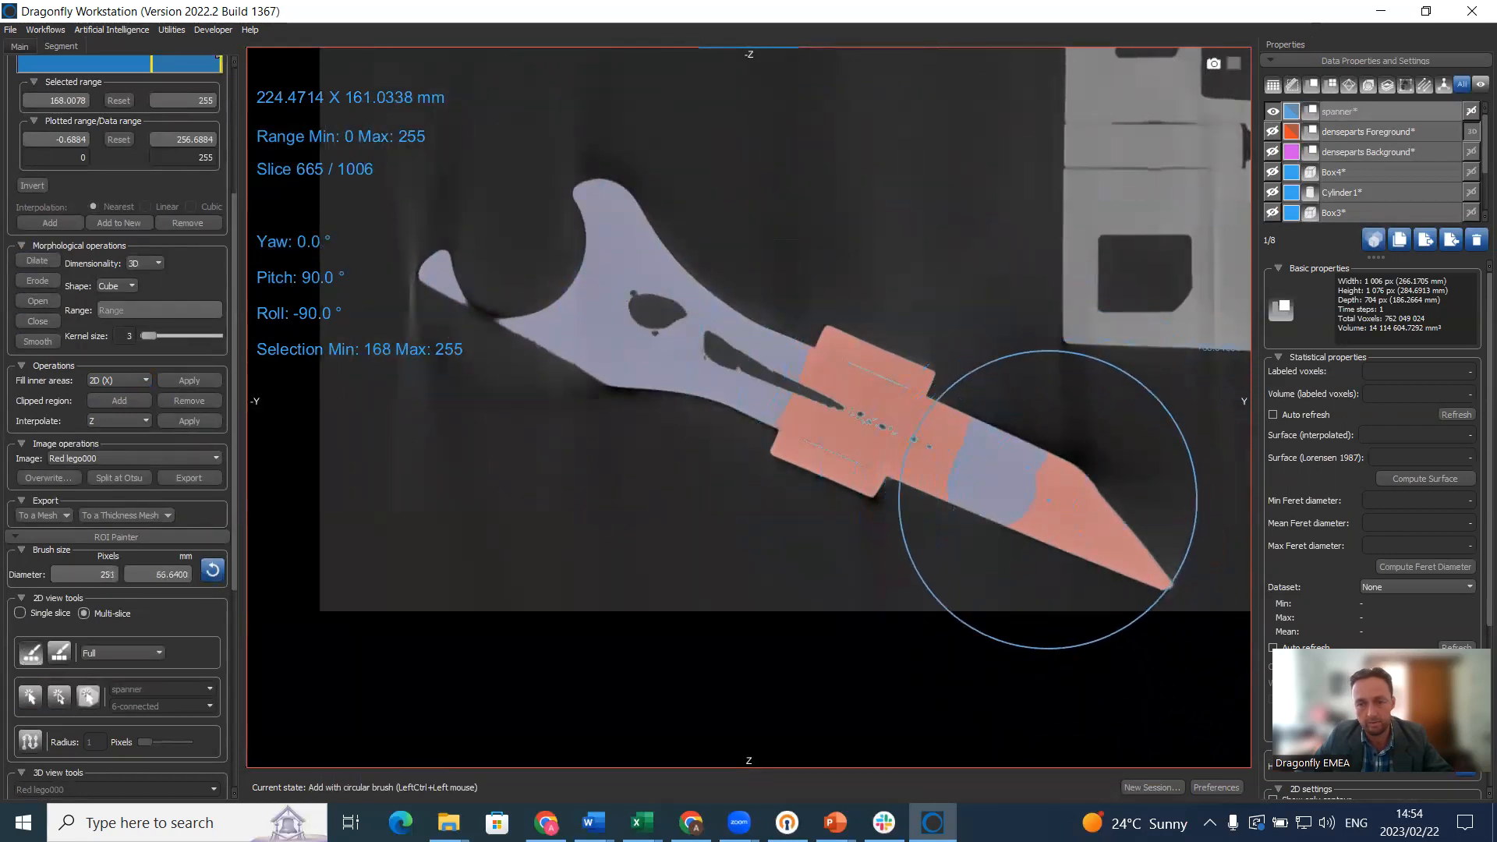
scroll(1068, 679, down, 1)
scroll(1088, 525, up, 20)
scroll(1087, 524, down, 9)
- Reduce the brush to about 11 mm and paint the handle section between the two hand pieces into spanner, leaving the hand unpainted
right_drag(960, 494, 877, 538)
right_drag(845, 391, 714, 433)
ctrl+scroll(636, 387, down, 12)
ctrl+scroll(636, 388, down, 2)
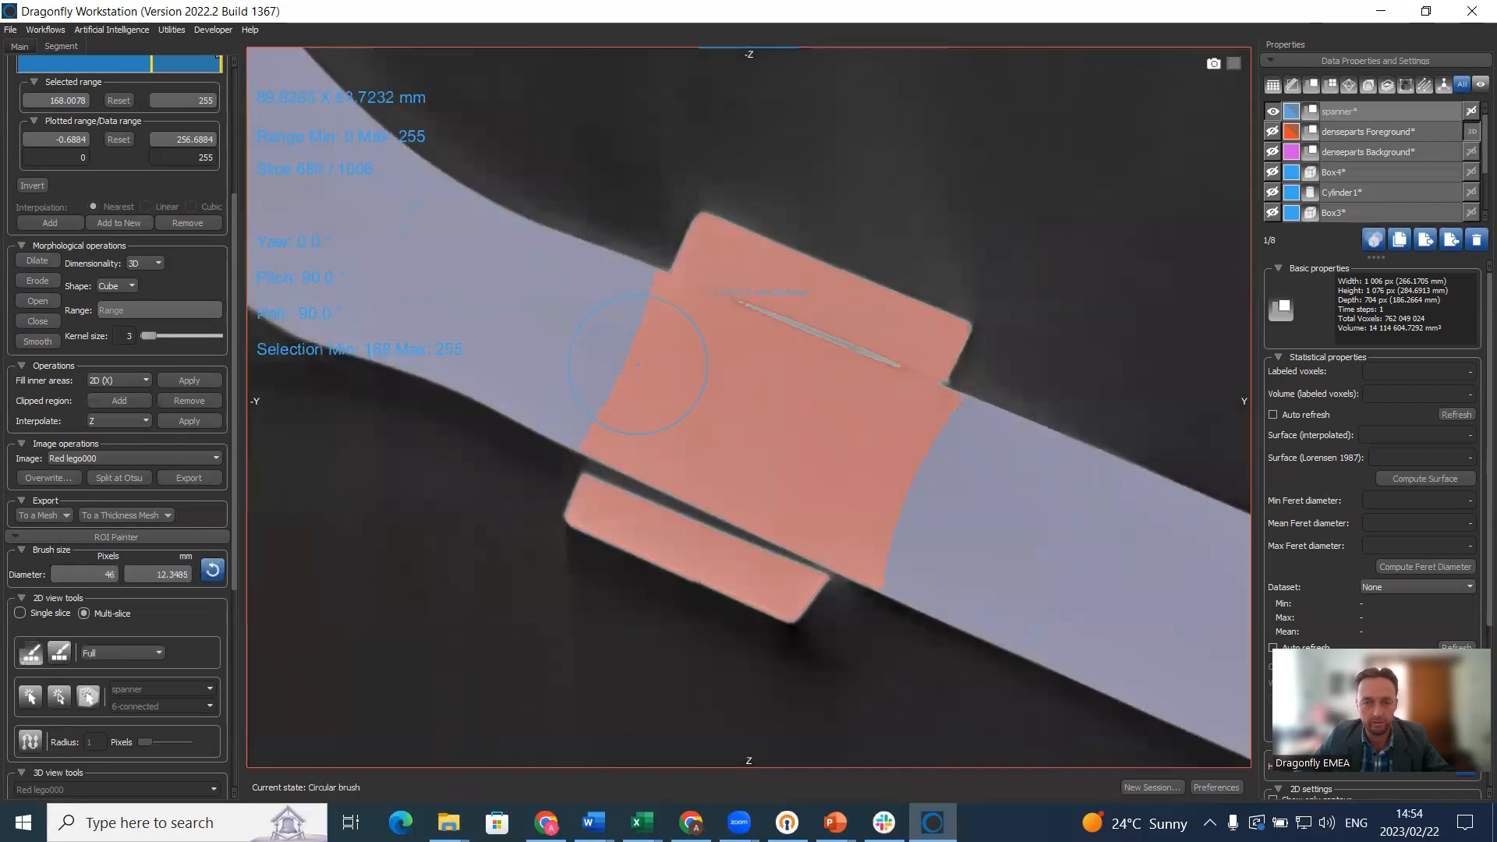
scroll(637, 370, down, 19)
scroll(637, 364, up, 20)
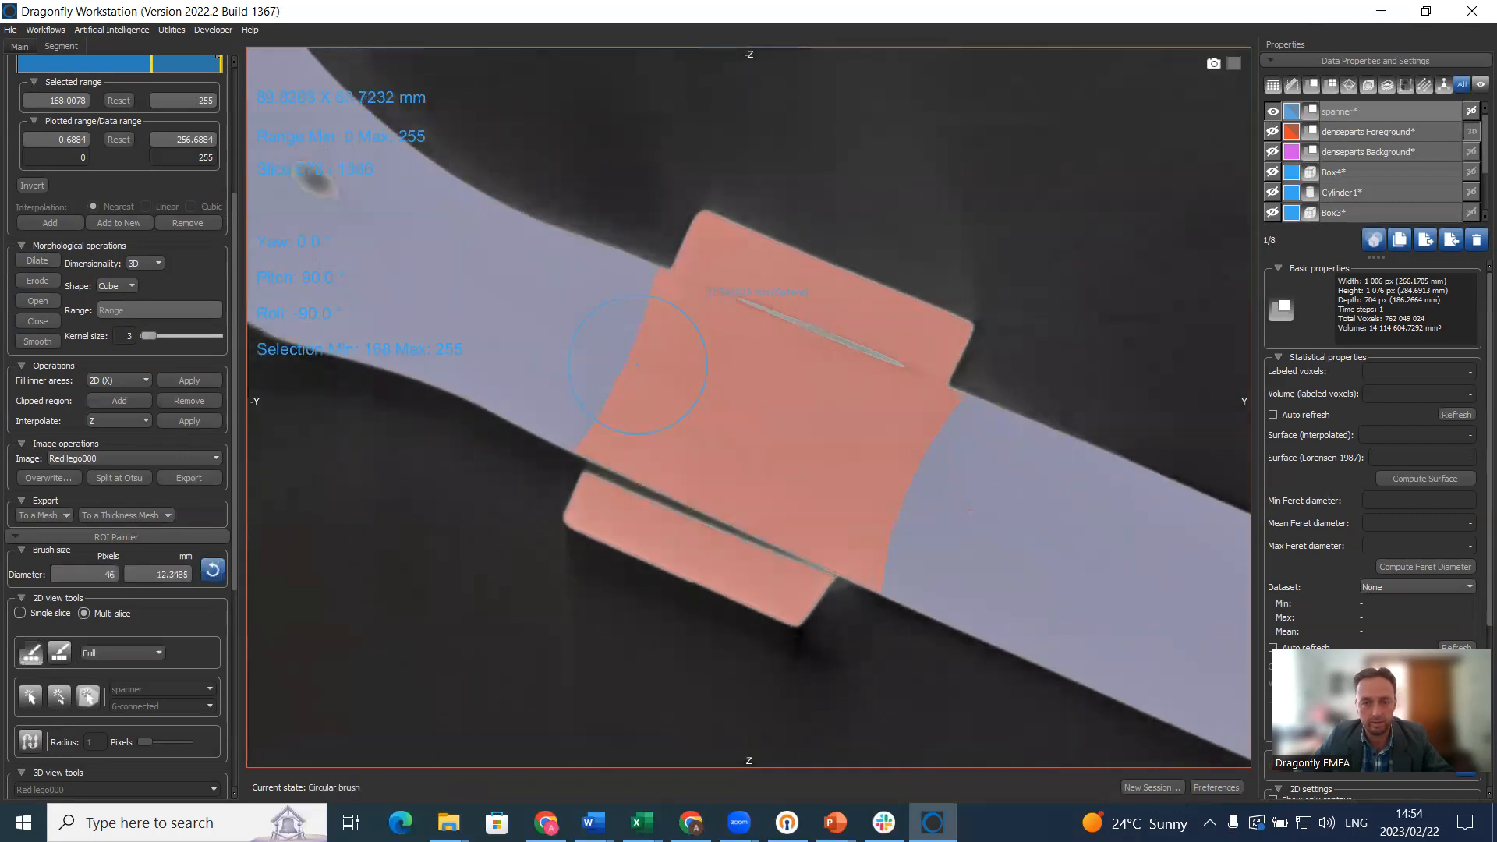
scroll(637, 364, down, 12)
ctrl+scroll(637, 364, down, 1)
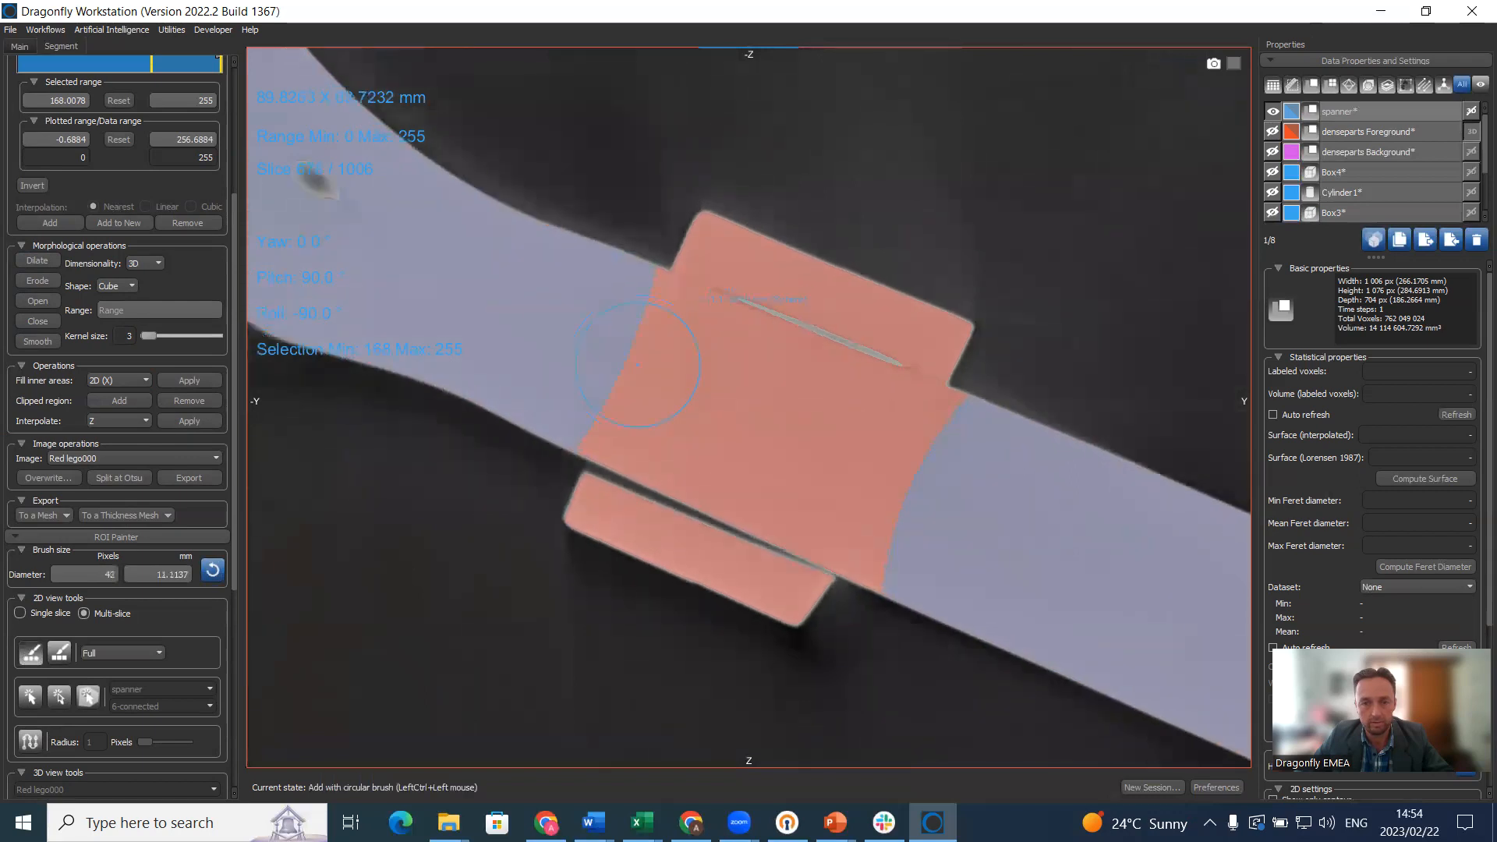
mouse_move(714, 389)
ctrl+mouse_down()
mouse_move(875, 464)
mouse_move(928, 446)
ctrl+mouse_up()
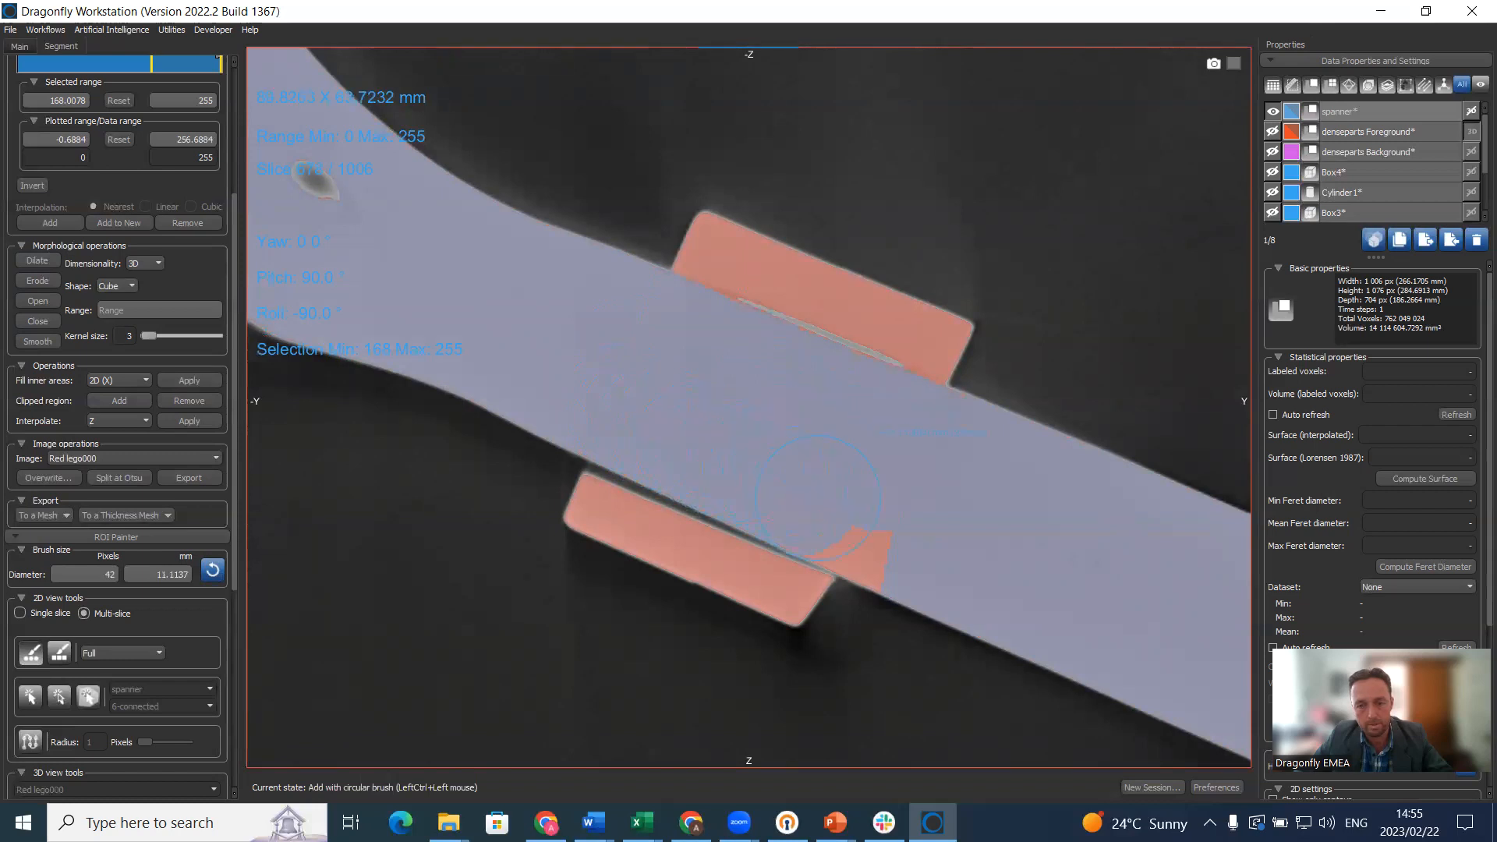
ctrl+drag(841, 505, 879, 524)
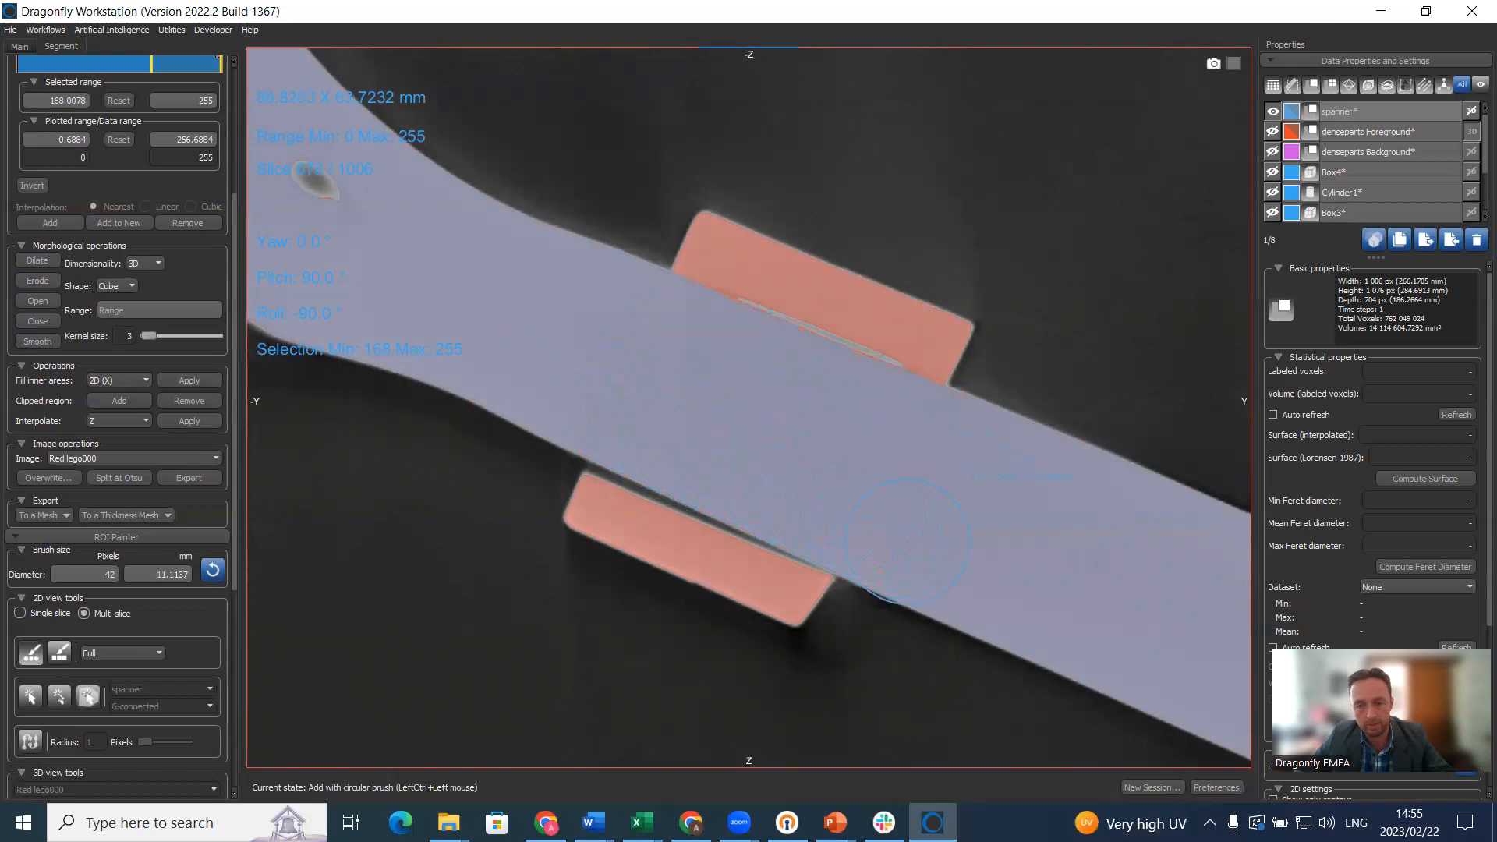
- On a slice near the handle's outer surface, paint the unlabelled section inside the hand into spanner, reducing the brush to about 6.6 mm
scroll(857, 477, down, 9)
scroll(857, 477, up, 4)
scroll(857, 477, down, 12)
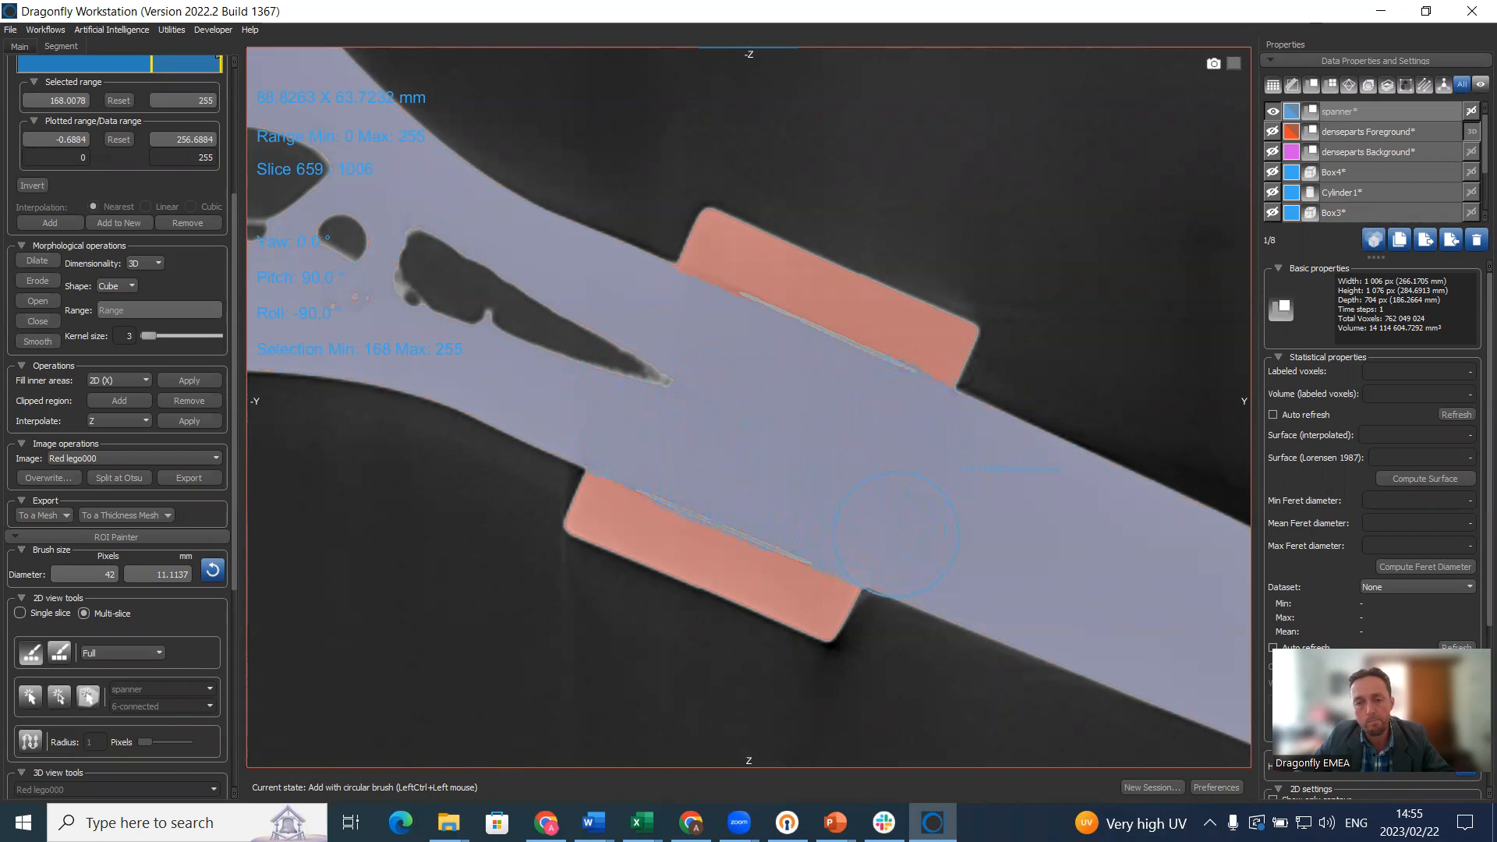
scroll(885, 528, up, 10)
scroll(887, 478, up, 10)
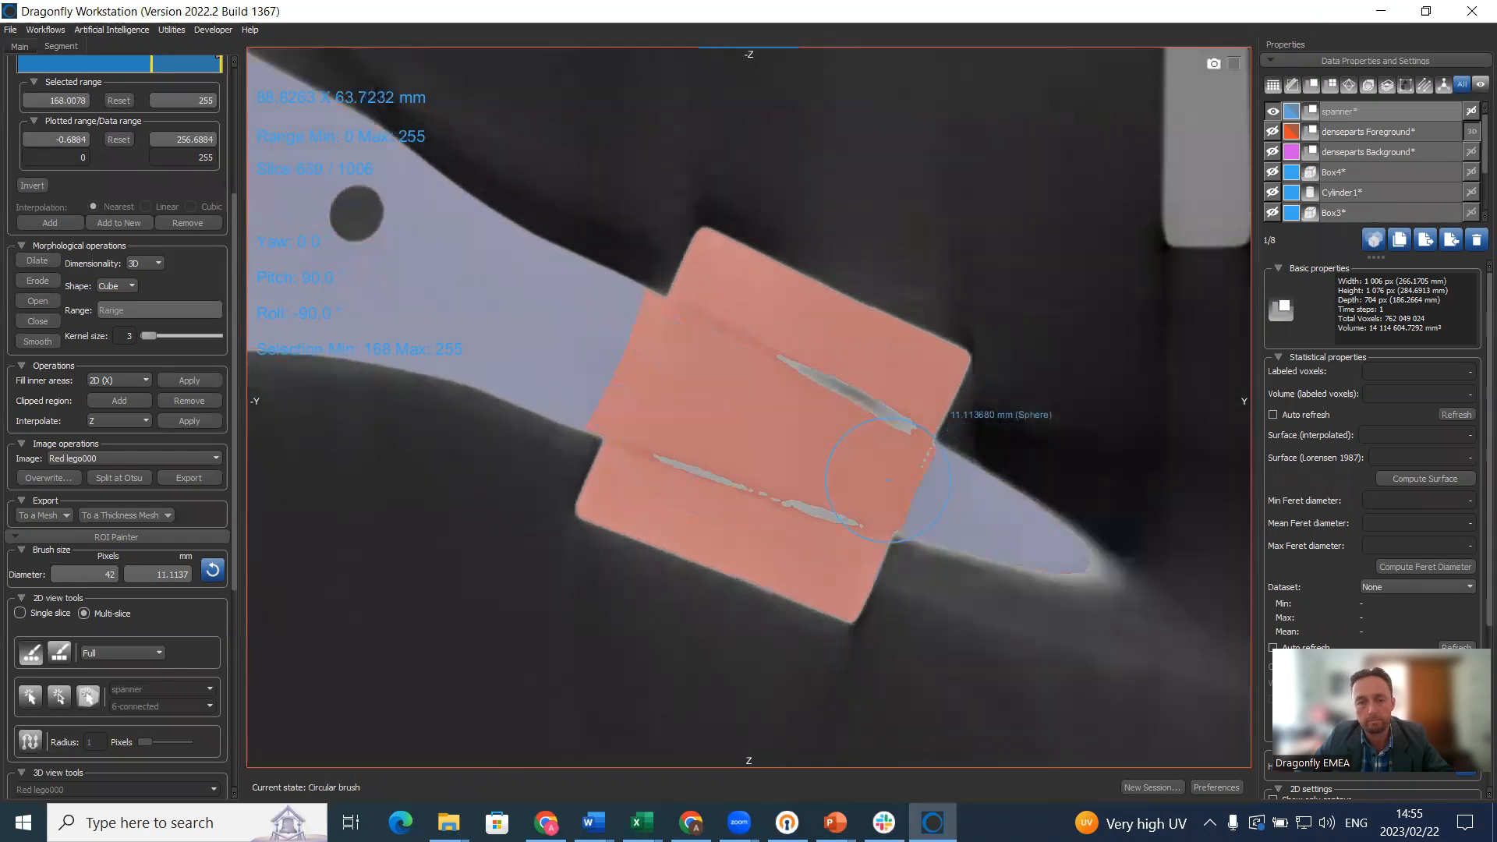
ctrl+drag(635, 365, 645, 367)
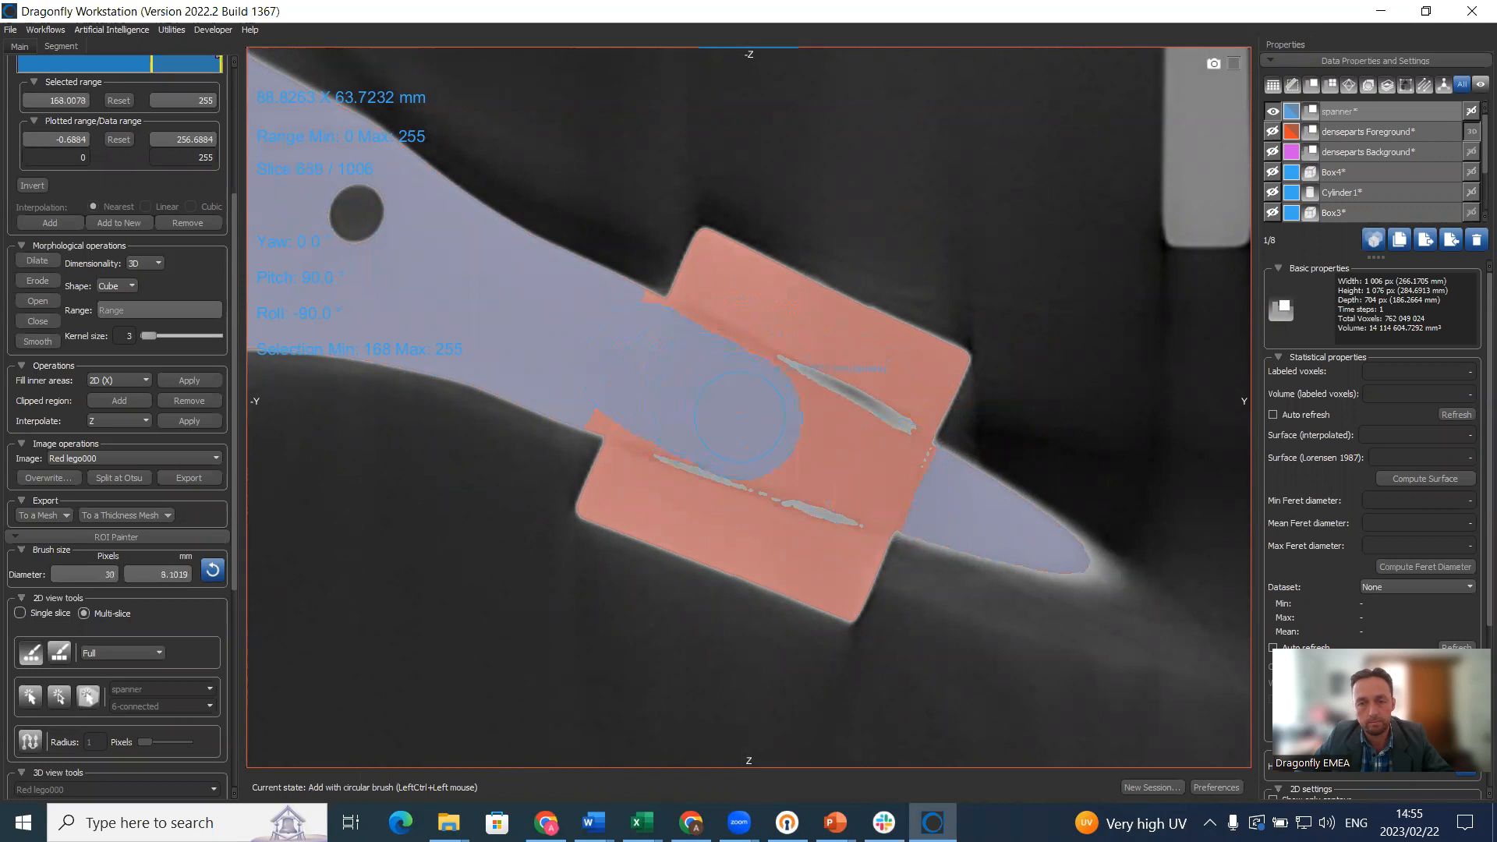
scroll(858, 464, up, 3)
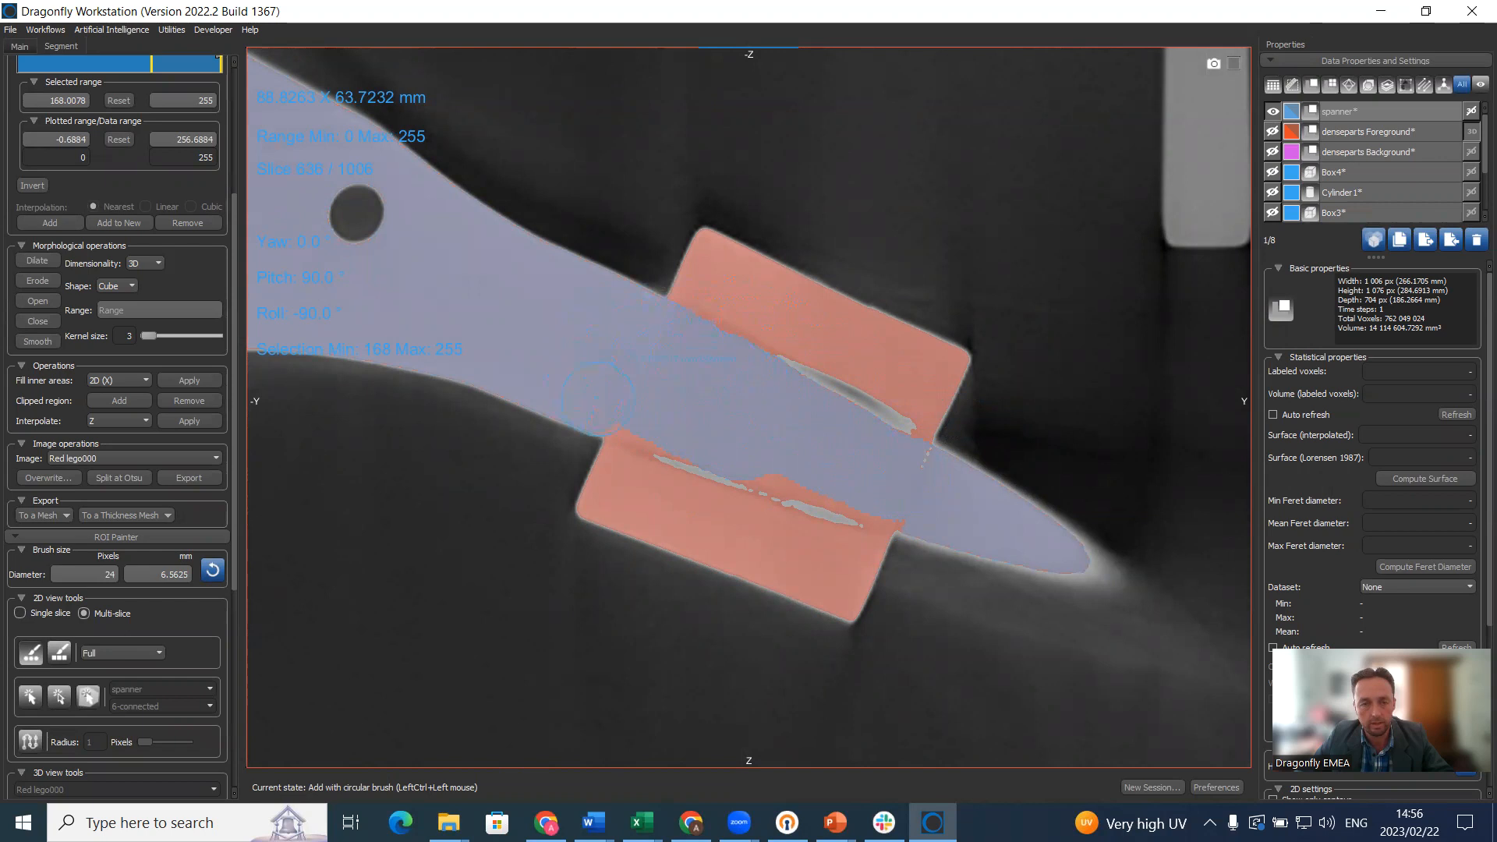
scroll(641, 420, down, 3)
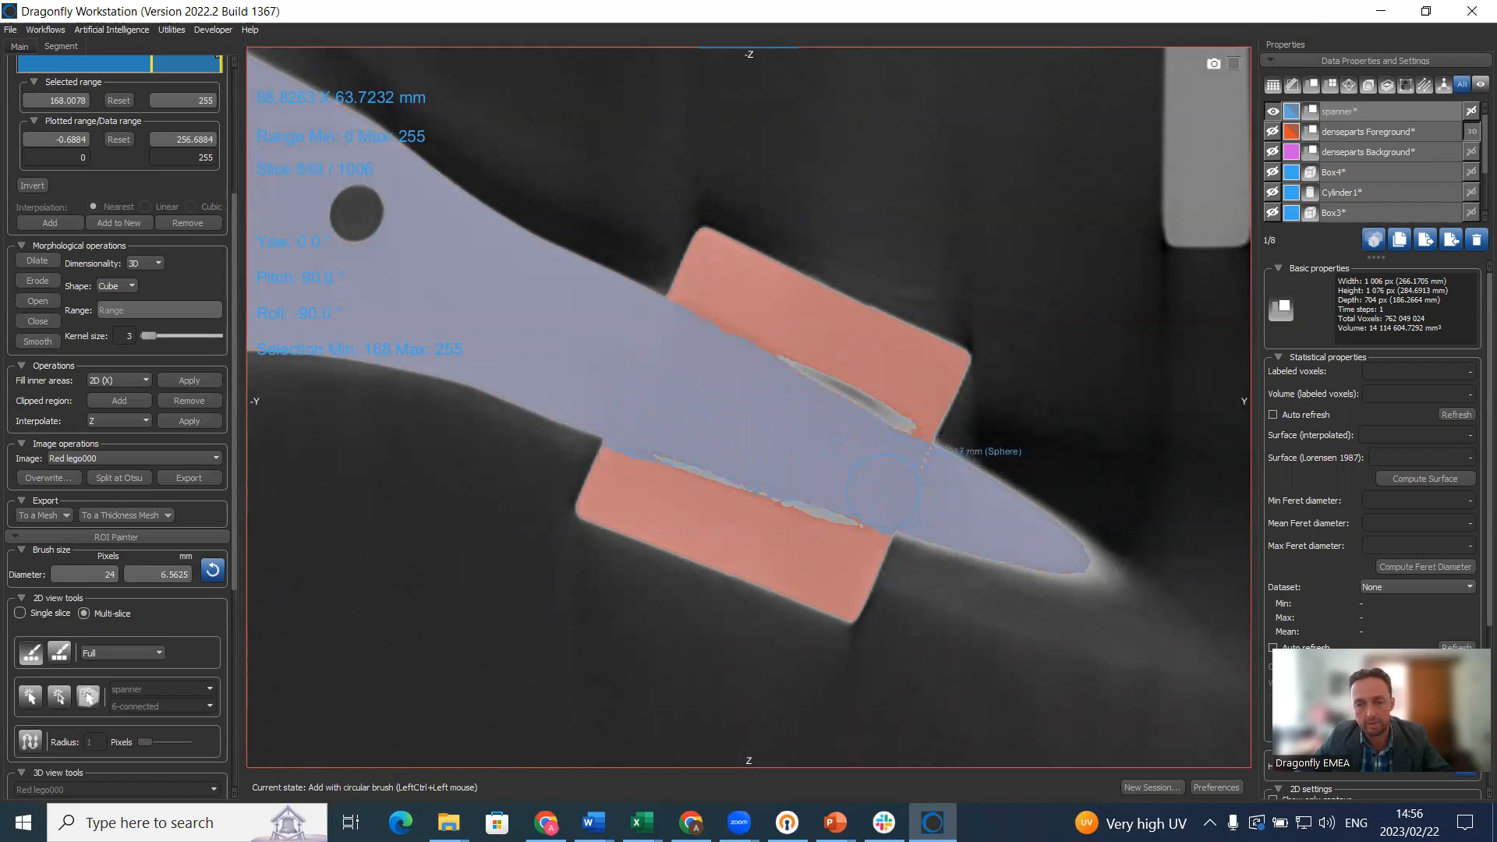
ctrl+drag(894, 463, 986, 504)
- Paint the unlabelled tapered part of the handle beside the hand into spanner on slice 701
scroll(984, 504, down, 10)
scroll(985, 504, down, 13)
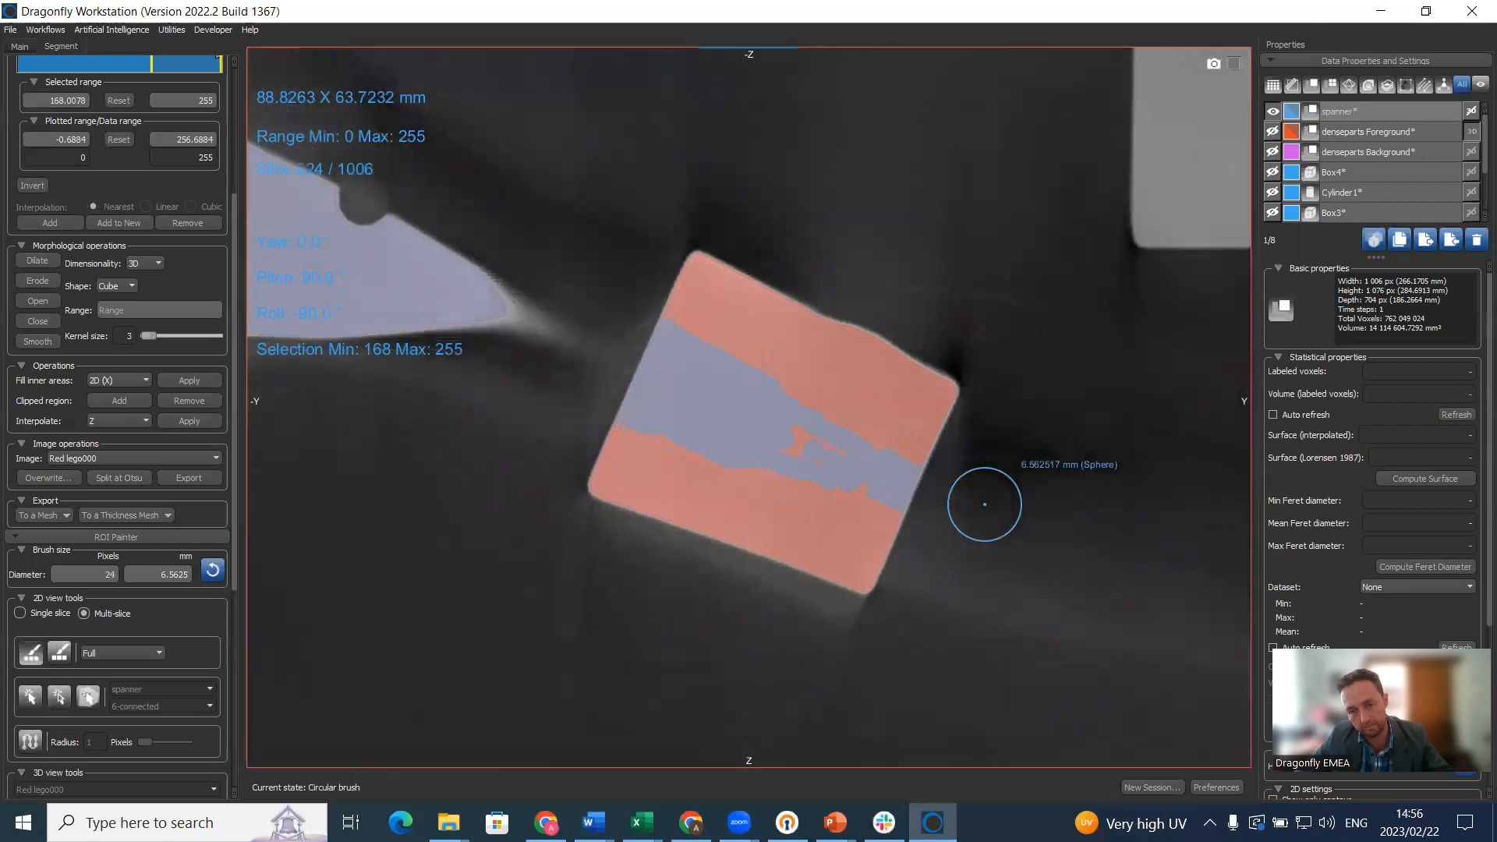
scroll(985, 505, down, 18)
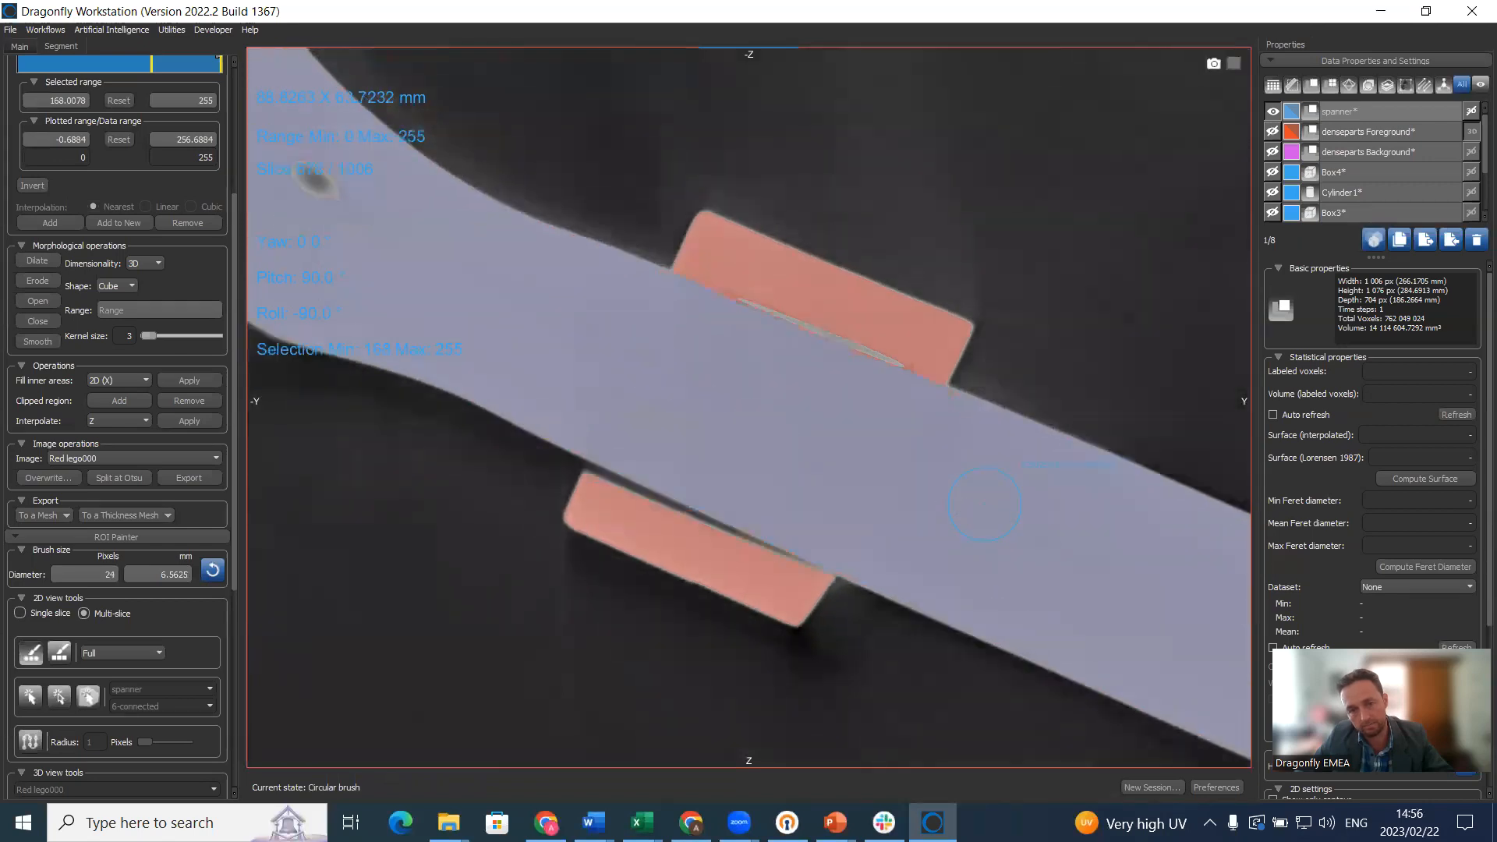
scroll(984, 504, up, 1)
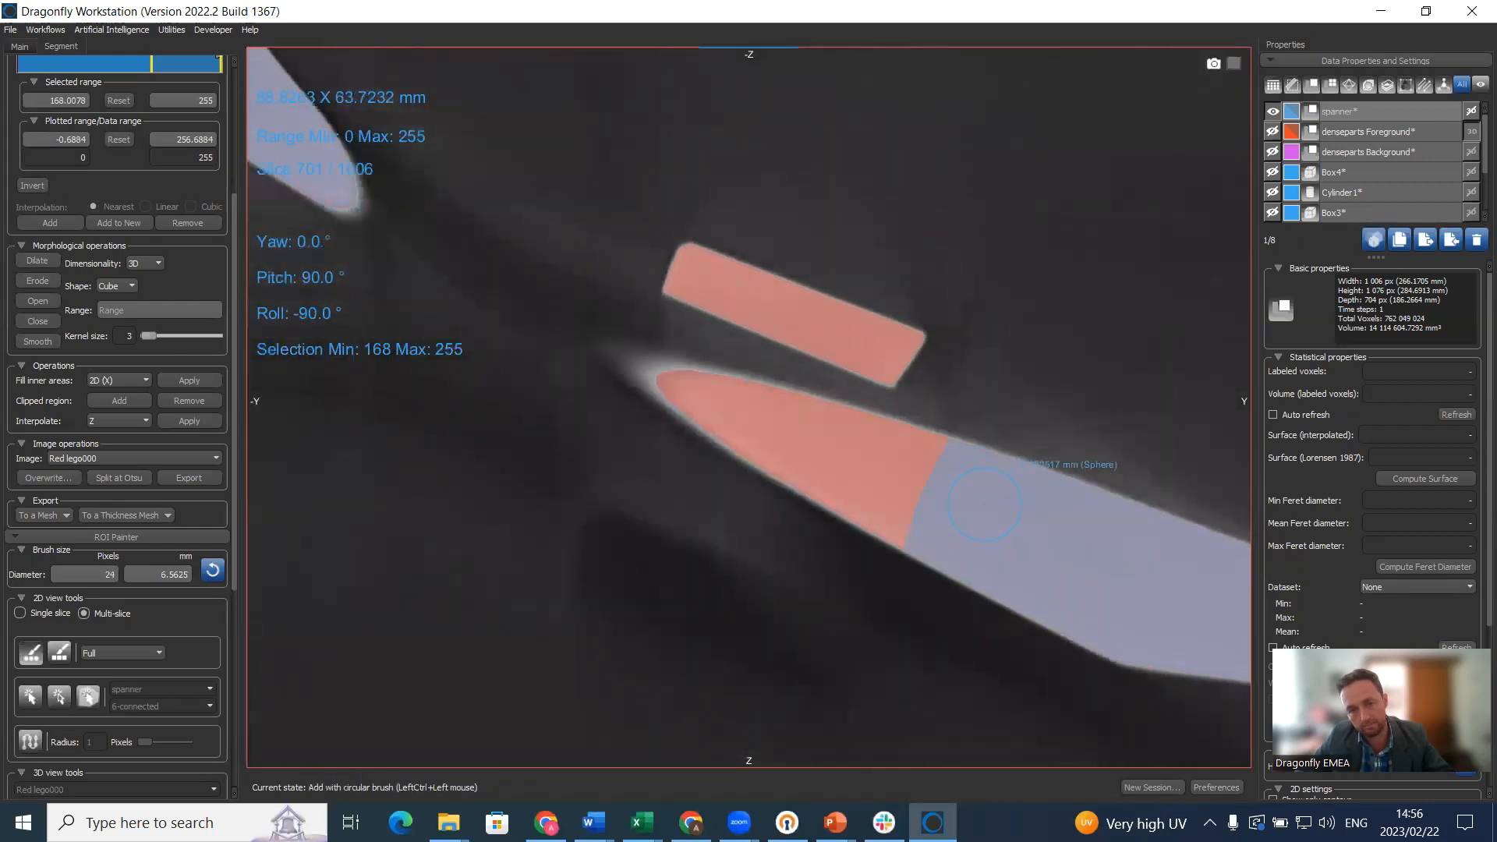
mouse_move(885, 455)
ctrl+mouse_down()
mouse_move(690, 407)
mouse_move(721, 407)
ctrl+mouse_up()
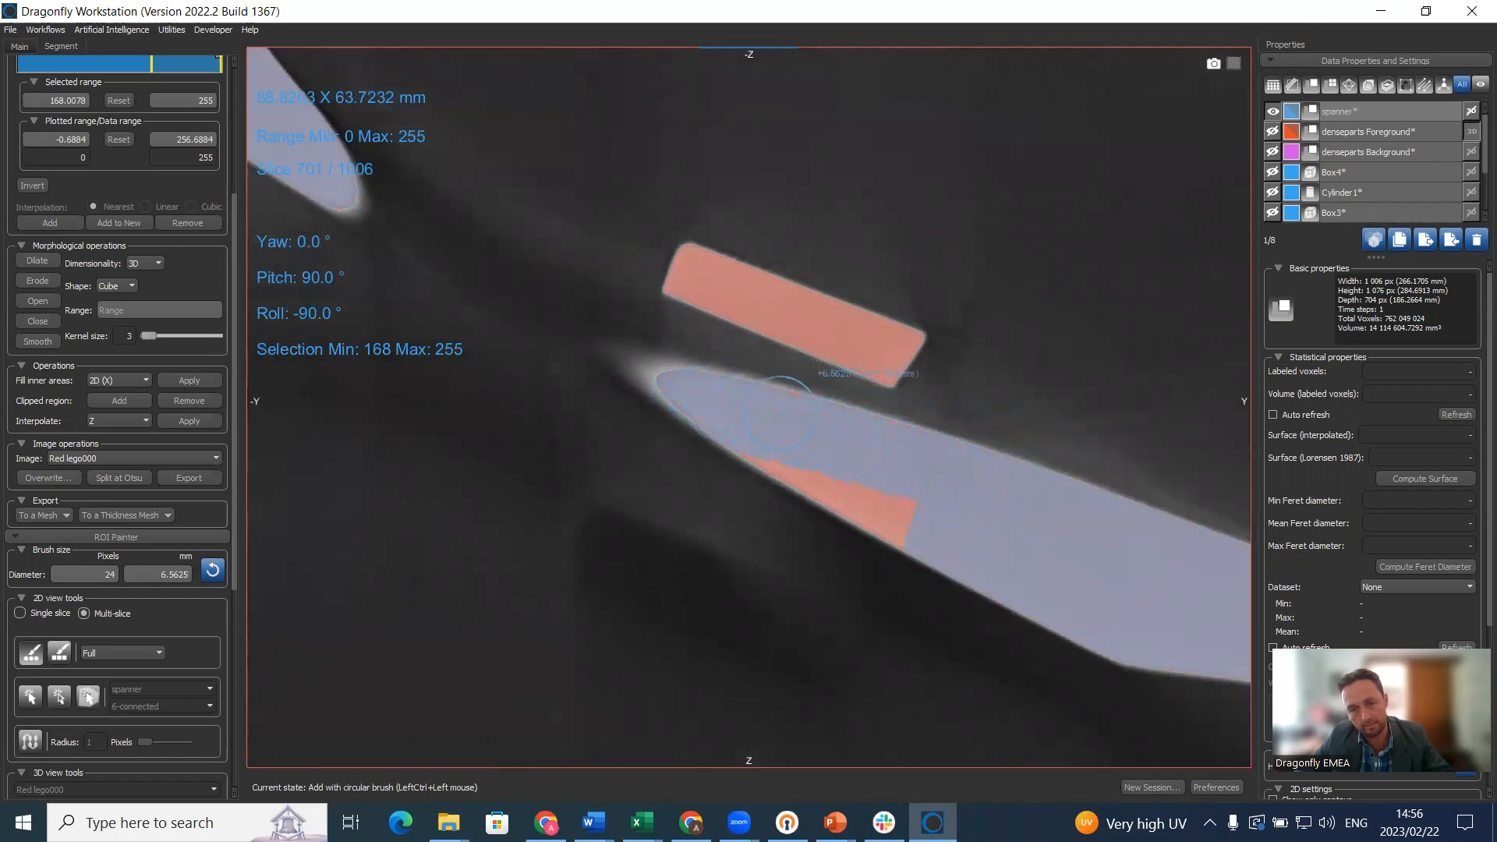
scroll(932, 534, down, 8)
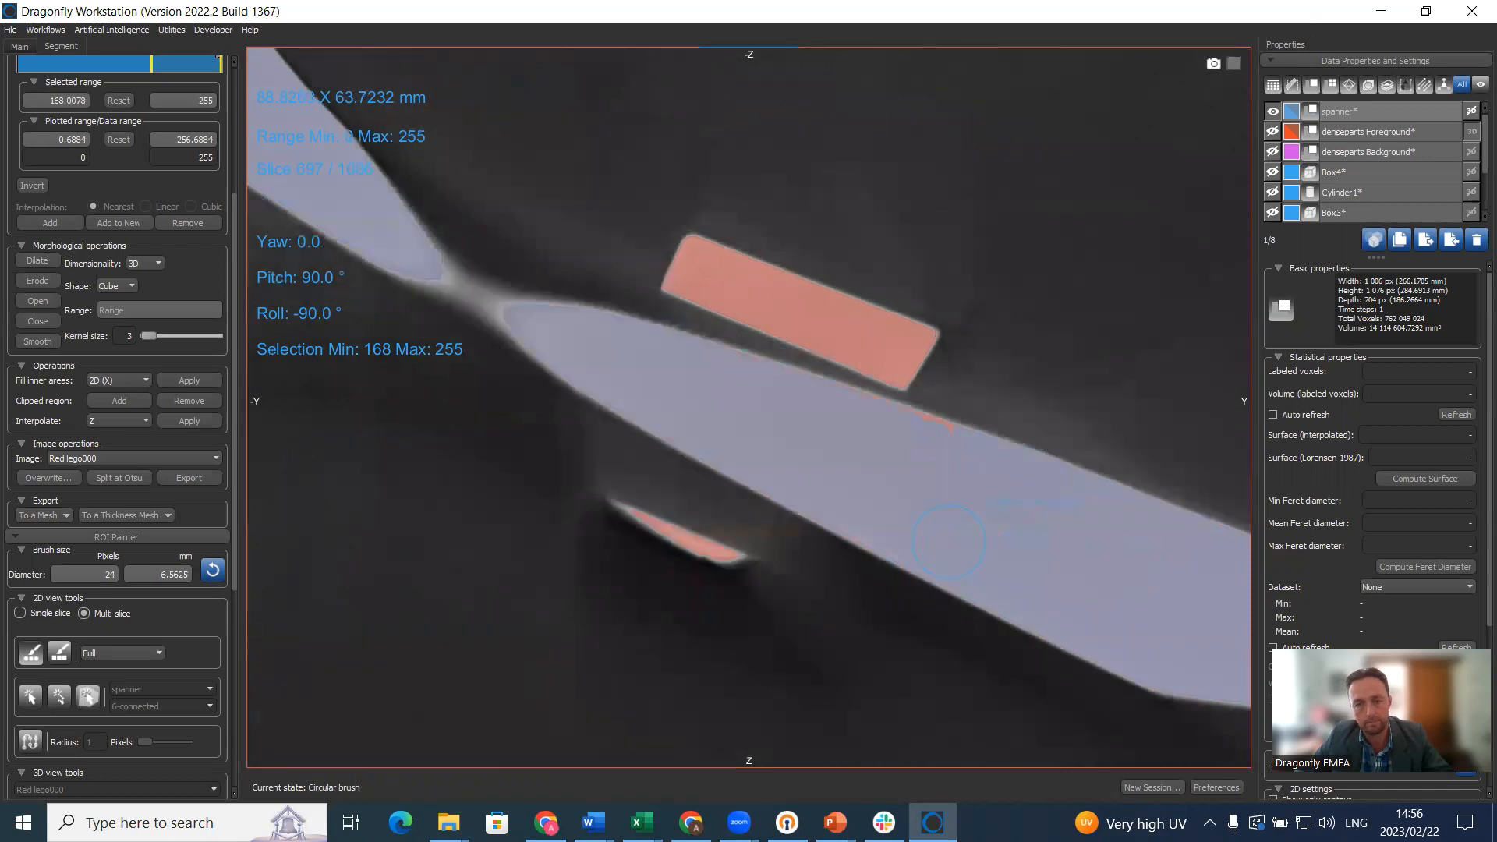
- Fill the leftover unlabelled patches at the handle's tapered tip and edges on slice 699
scroll(949, 542, up, 13)
scroll(949, 542, down, 3)
scroll(949, 541, down, 4)
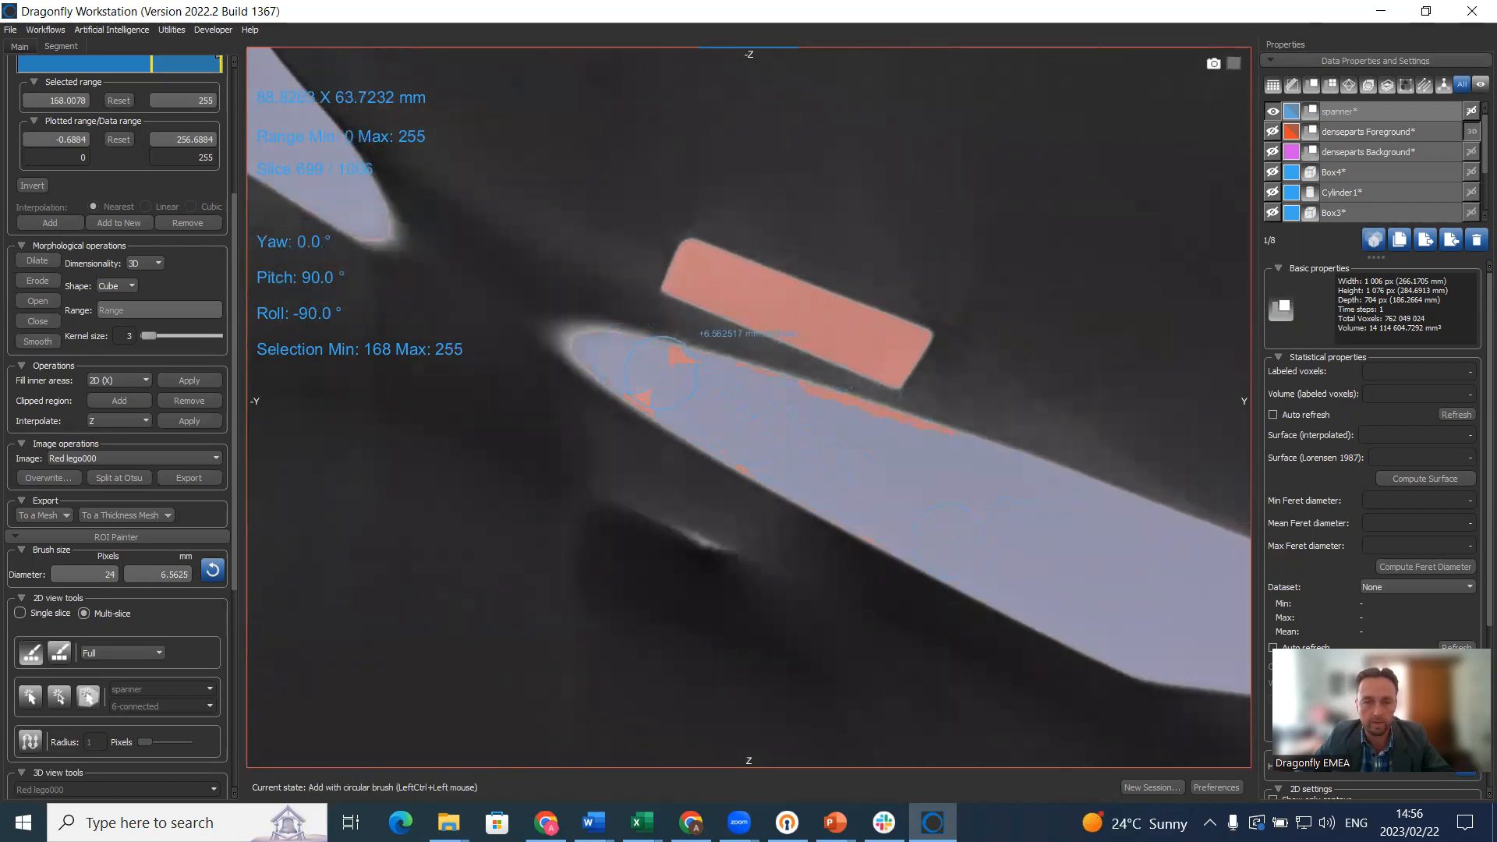
mouse_move(797, 419)
ctrl+mouse_down()
mouse_move(914, 454)
mouse_move(879, 467)
ctrl+mouse_up()
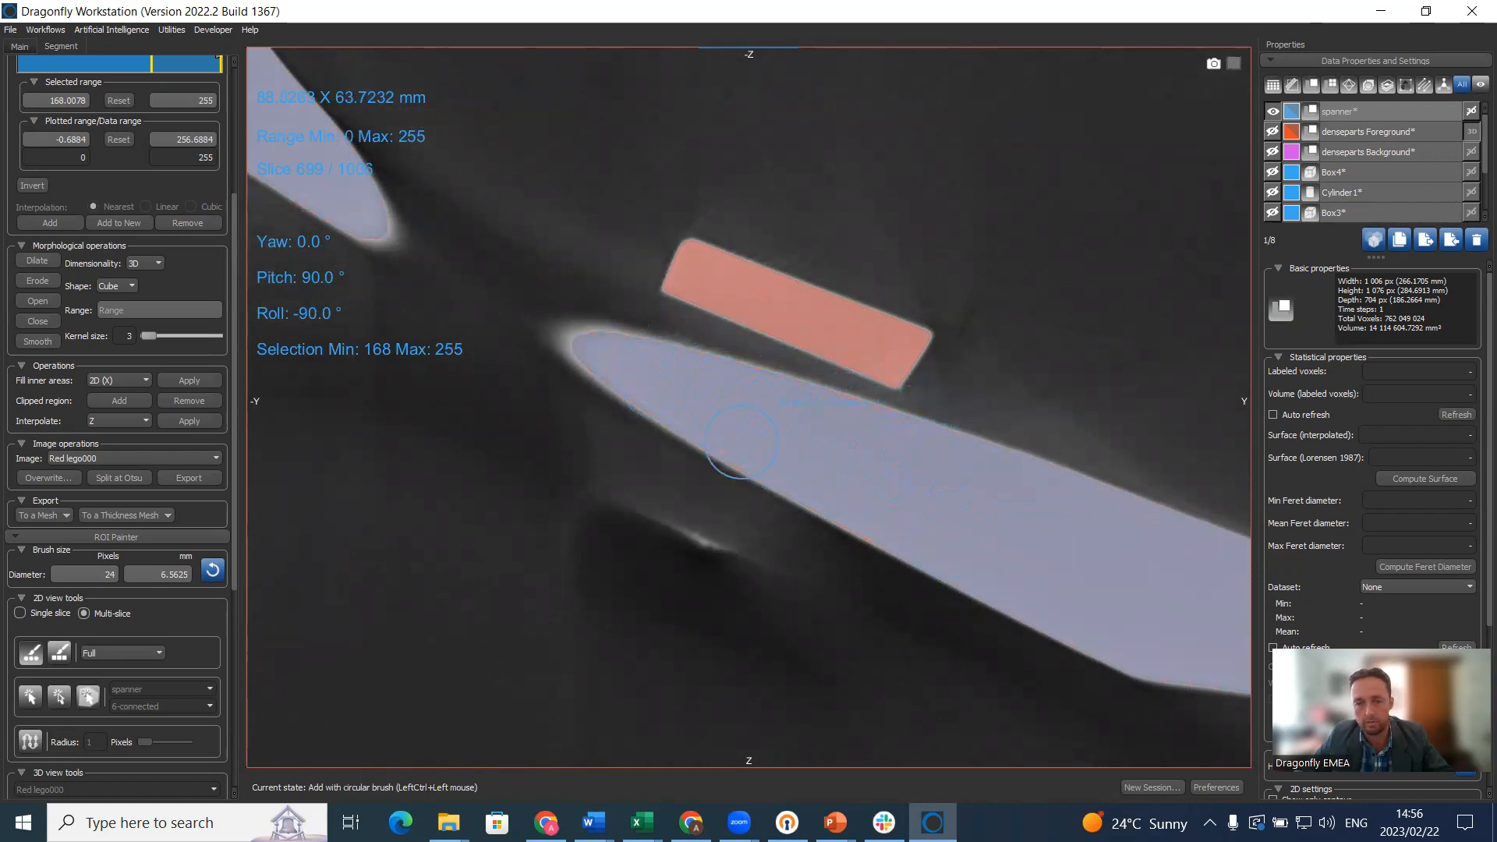
- Touch up the spanner labelling along the handle's edge against the lower hand piece on slice 672
scroll(909, 529, down, 9)
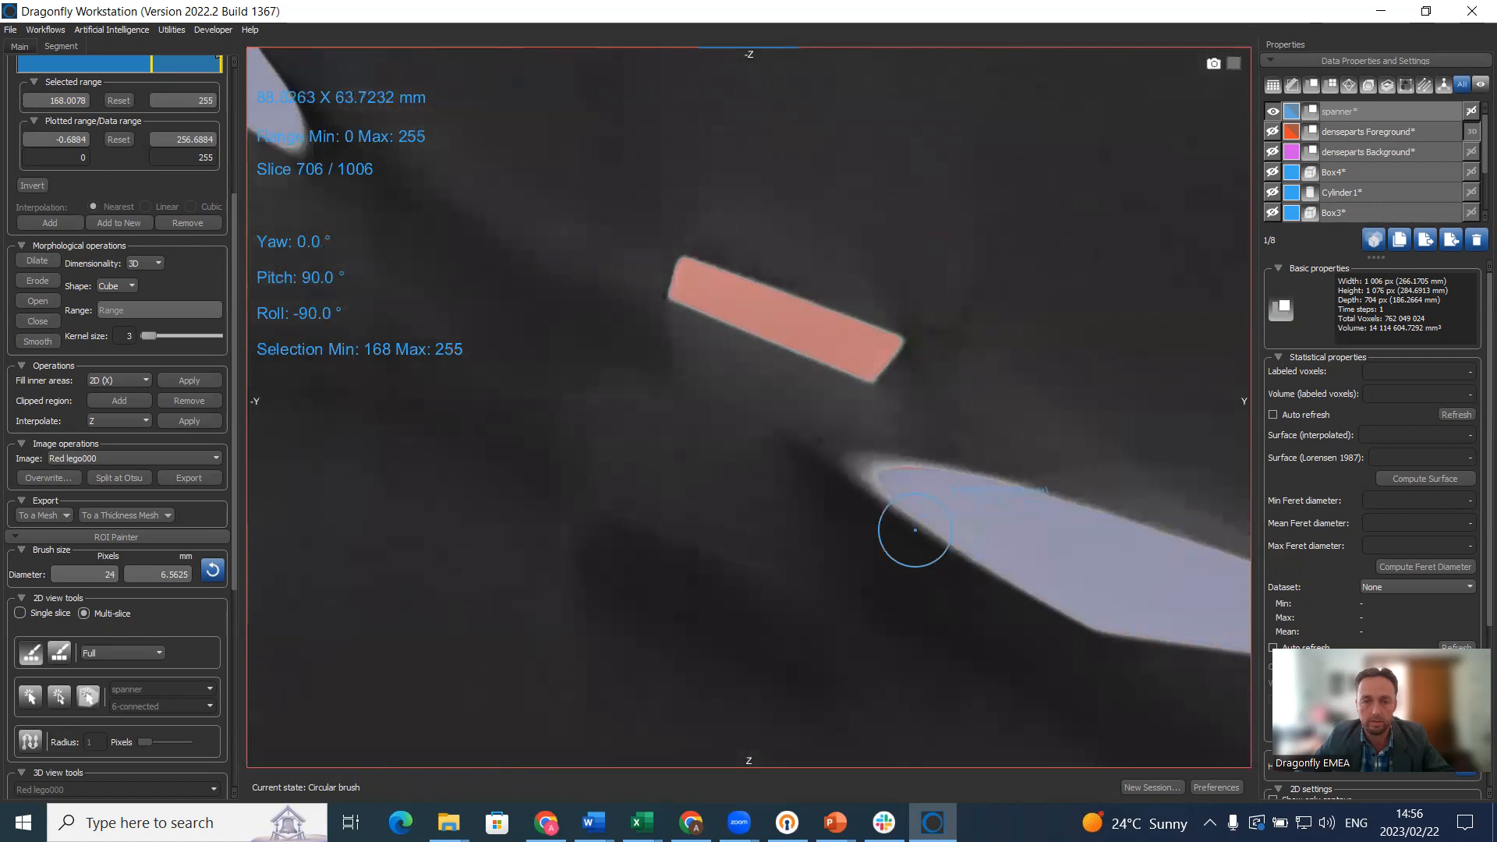
scroll(915, 529, down, 20)
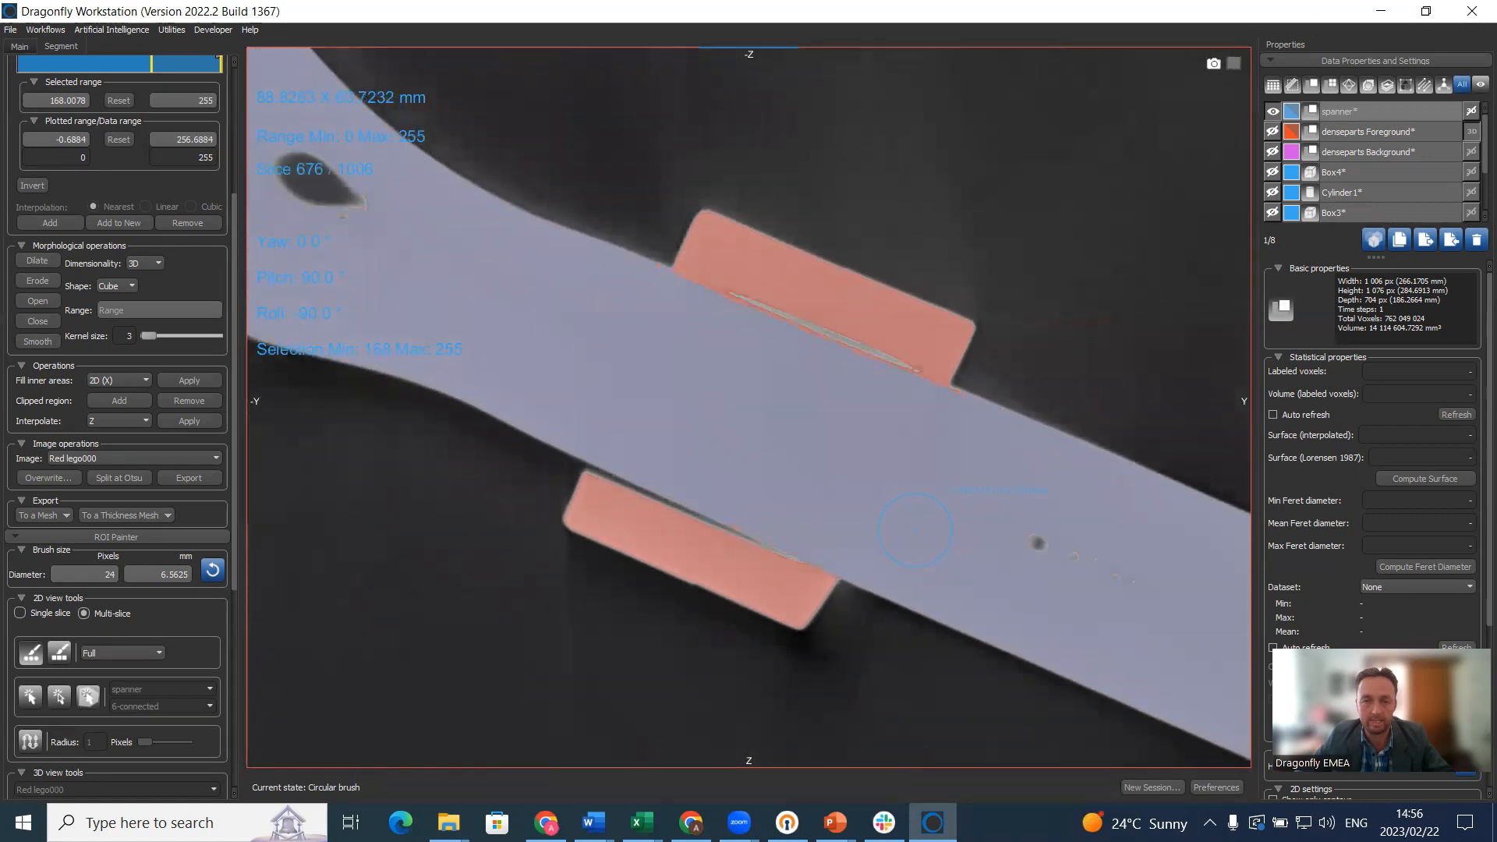
scroll(915, 529, up, 4)
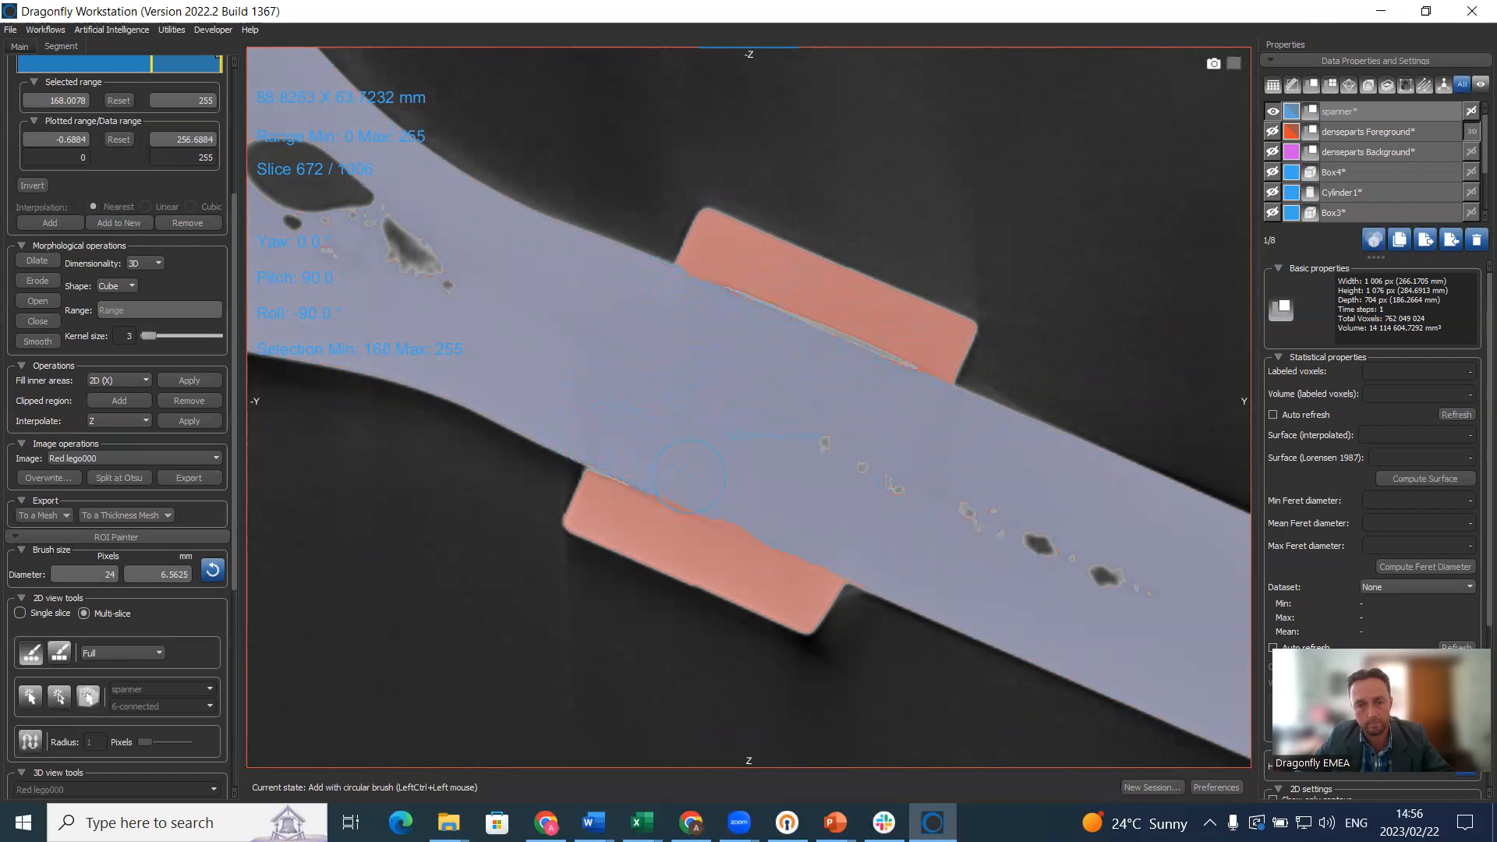
- Restore the four-view layout, enlarge the slice view across the torso and handle, and examine the spanner labelling through its slices
double_click(788, 513)
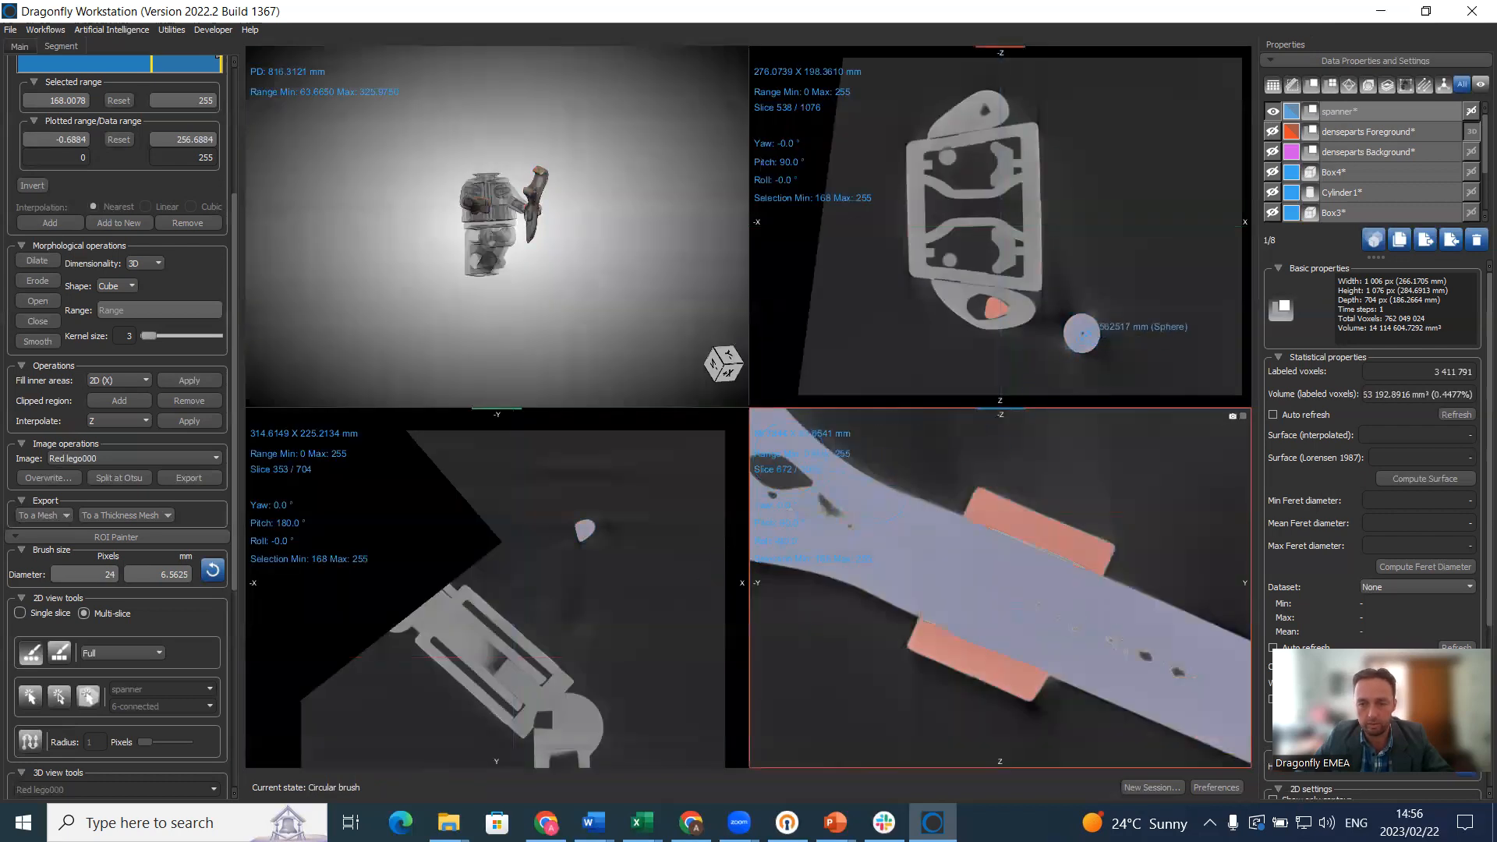
double_click(1081, 333)
scroll(873, 463, down, 12)
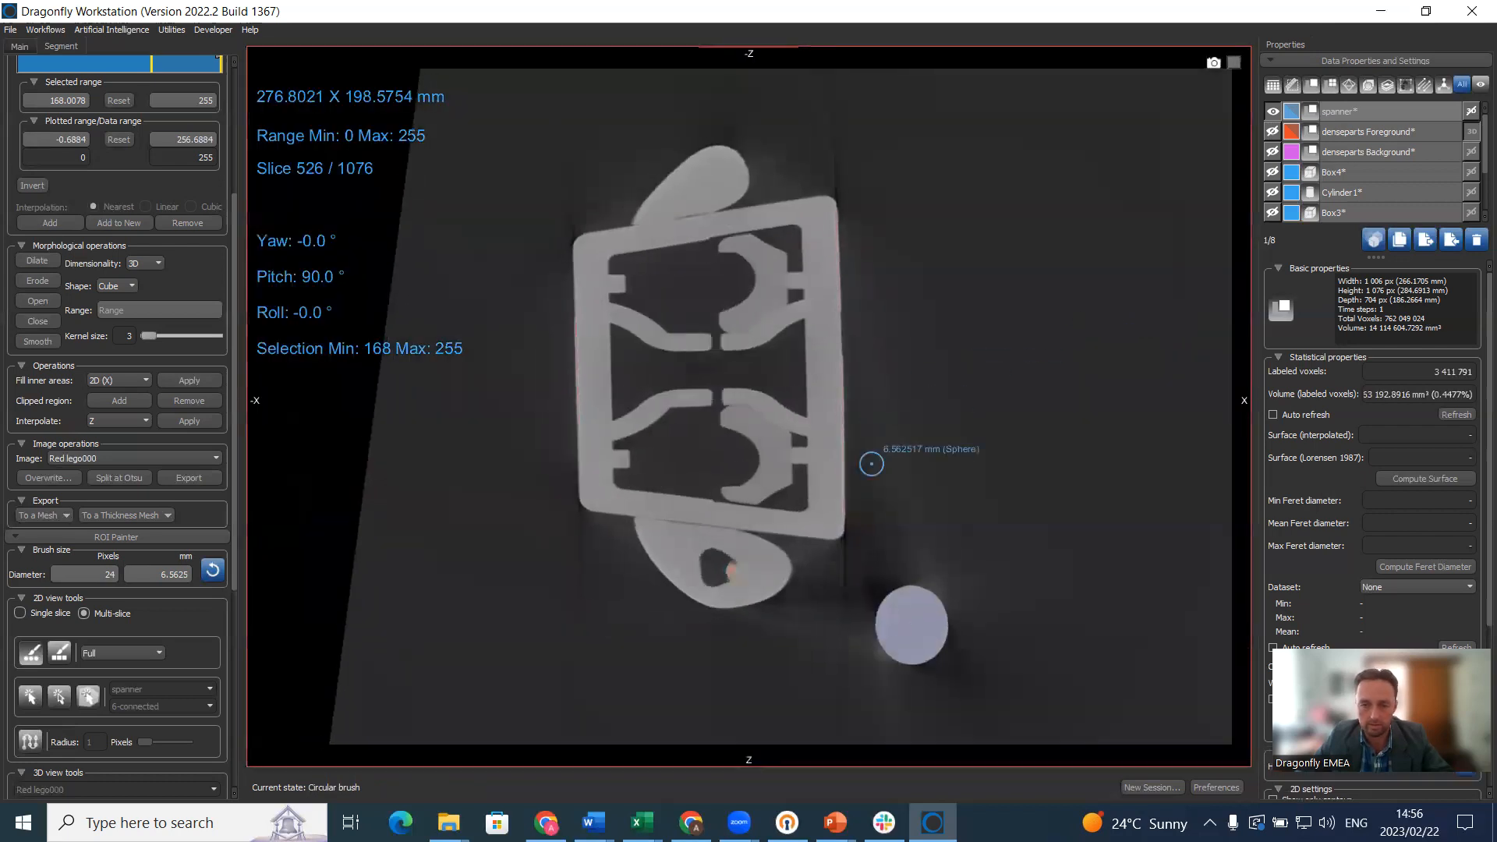
scroll(871, 464, down, 20)
scroll(871, 464, up, 20)
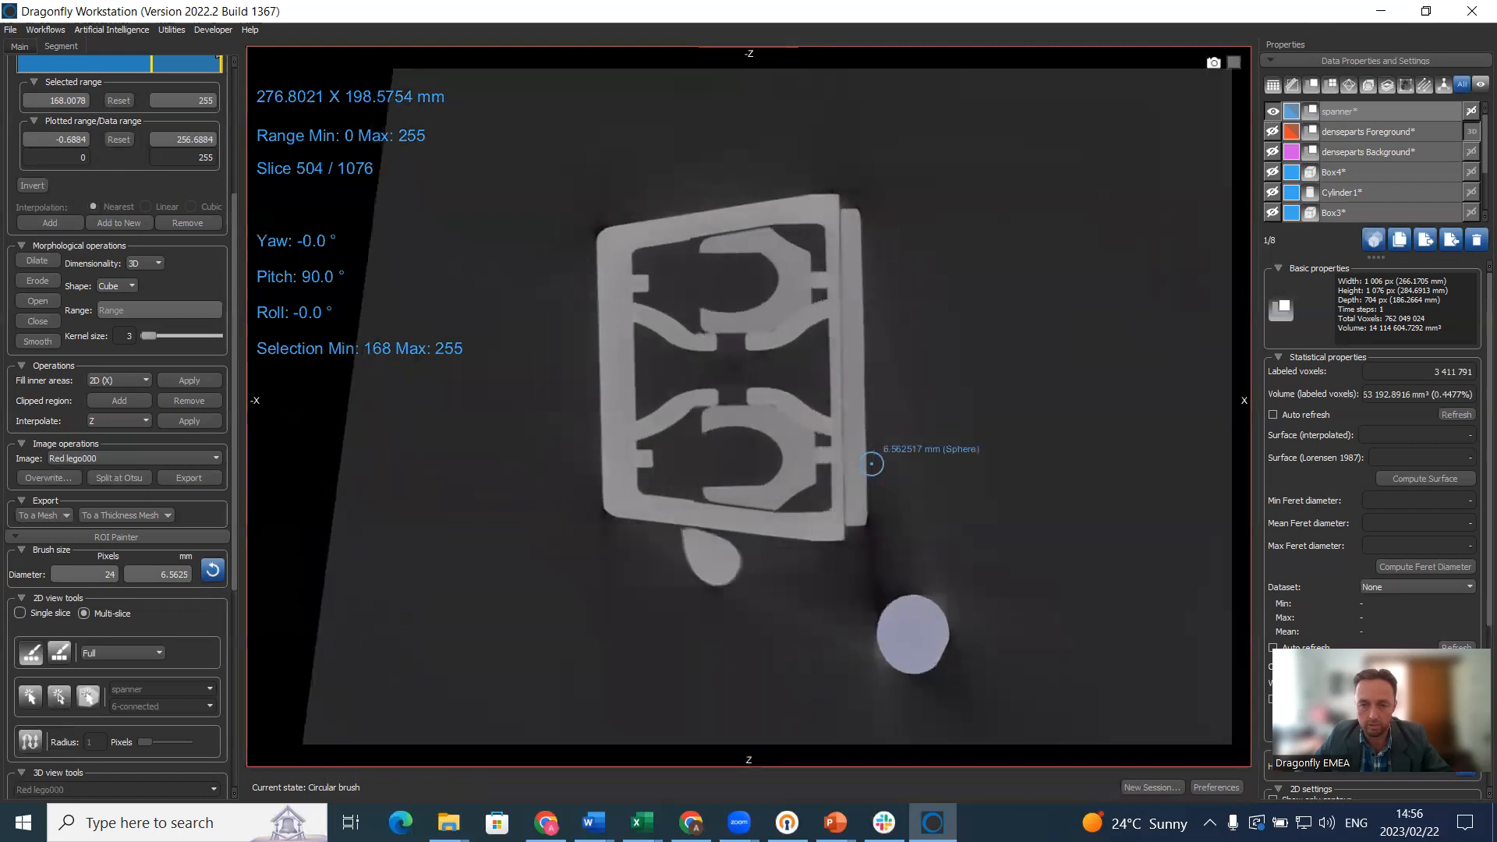
scroll(872, 464, up, 20)
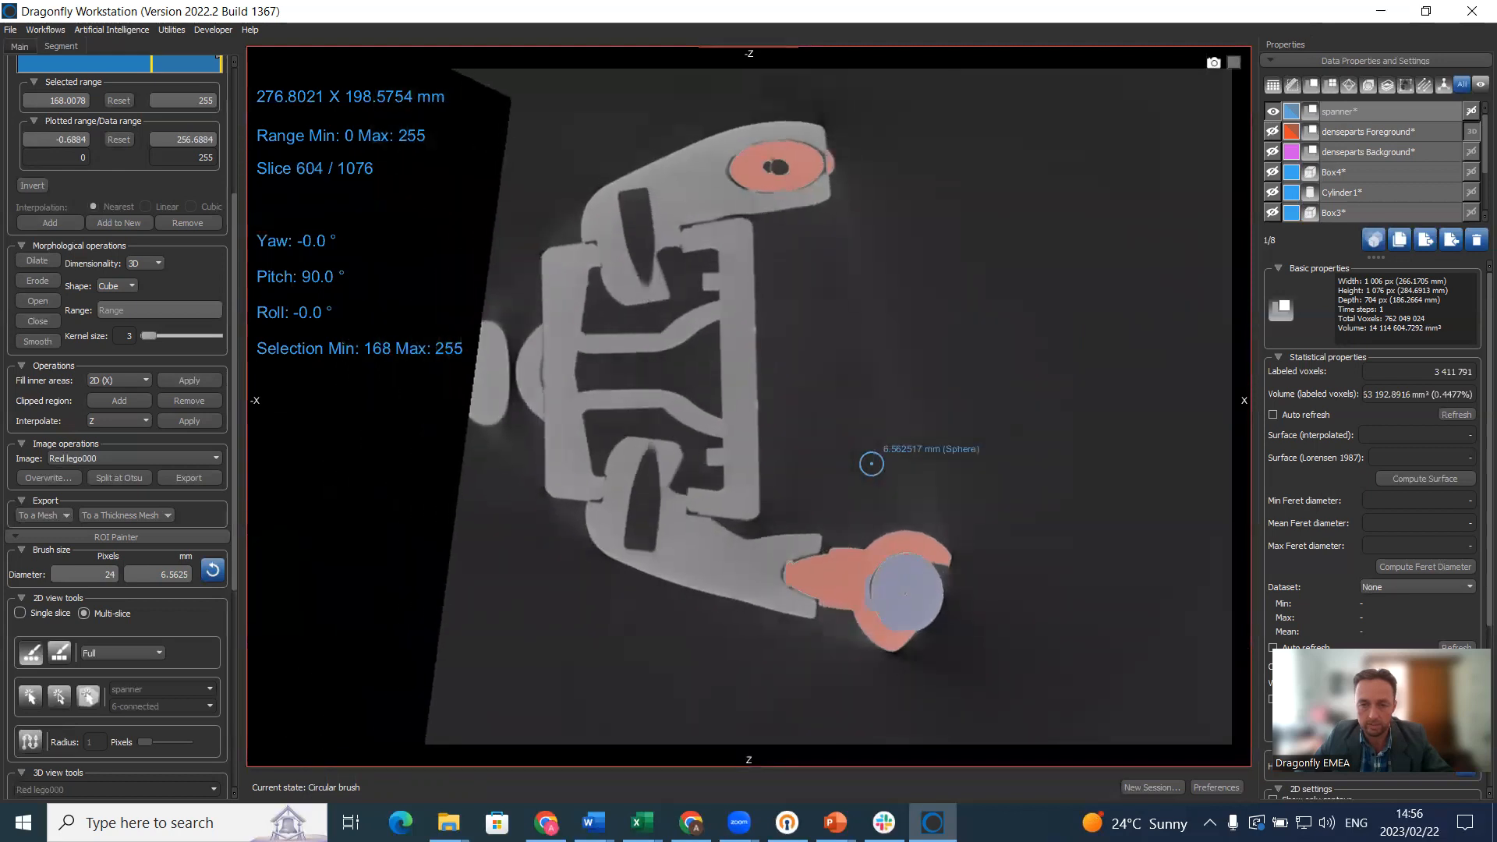
- Erase the spanner label's spill onto the C-shaped hand on slice 649 and set the display range to 55.93–224.23
scroll(871, 464, down, 14)
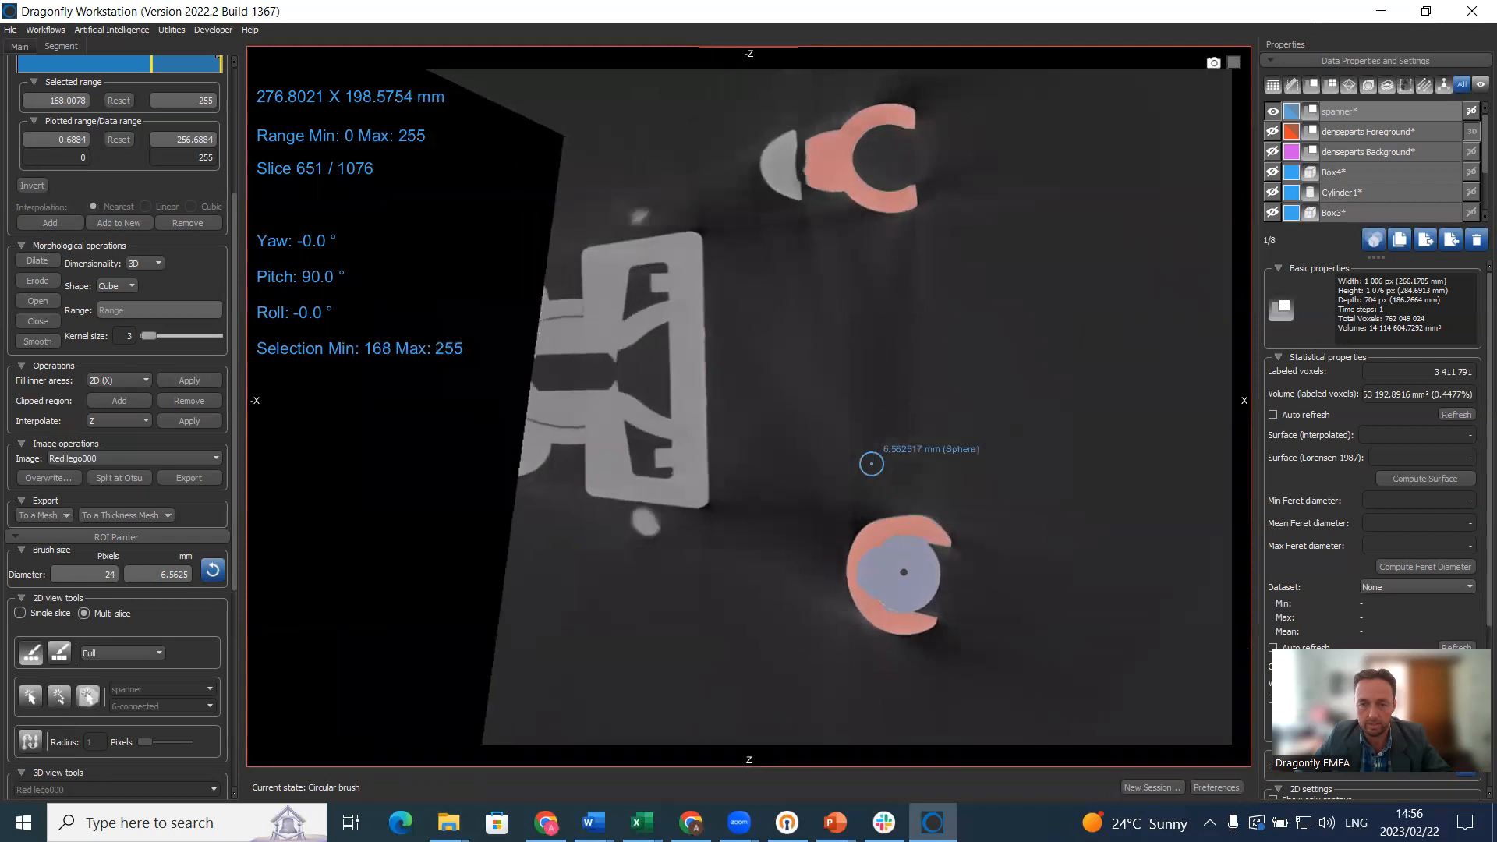
middle_drag(913, 584, 850, 392)
ctrl+scroll(850, 394, up, 8)
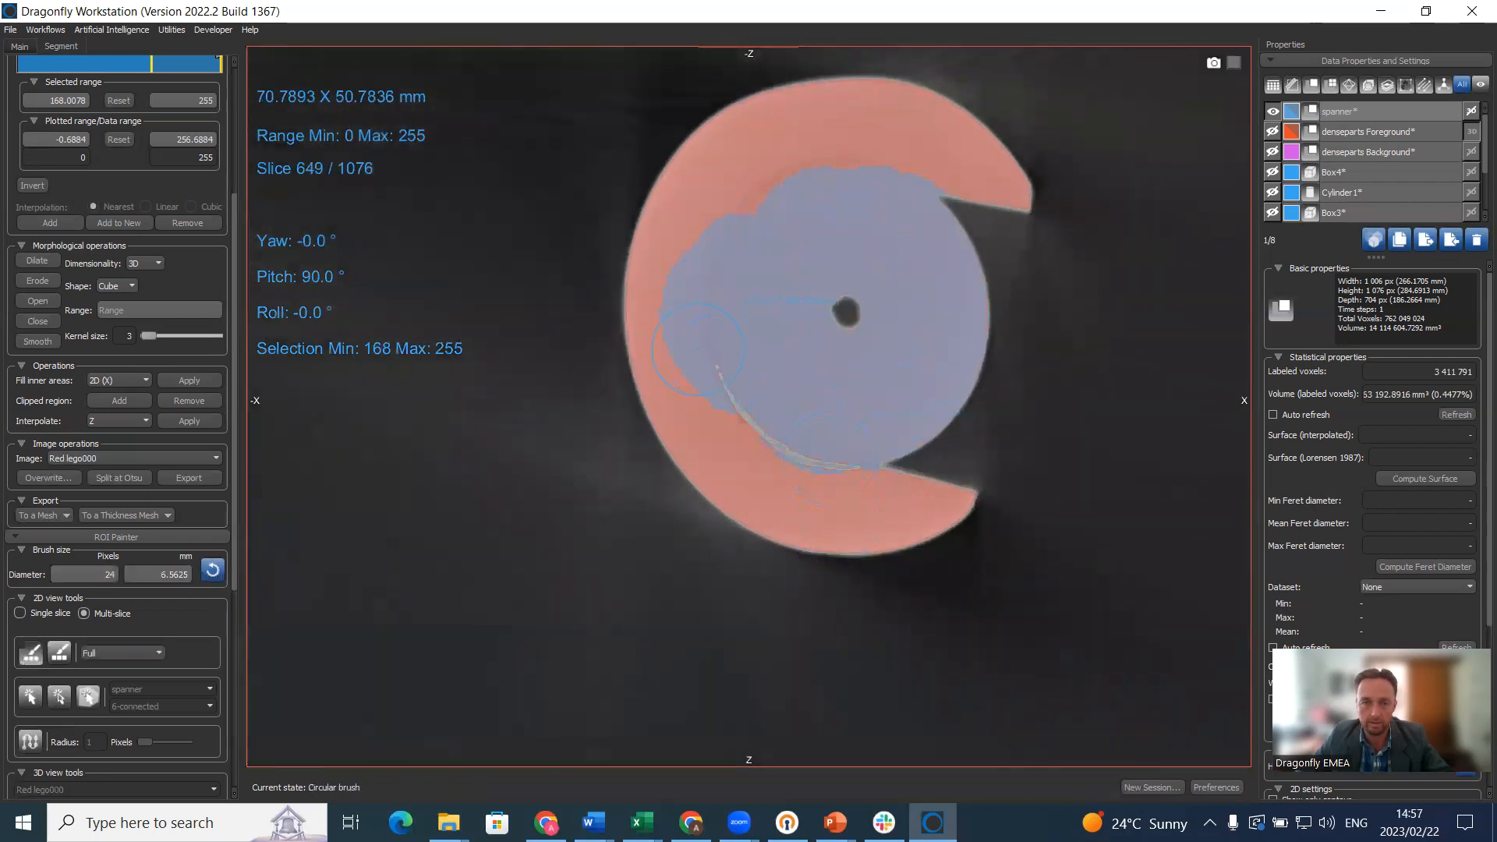
key(shift)
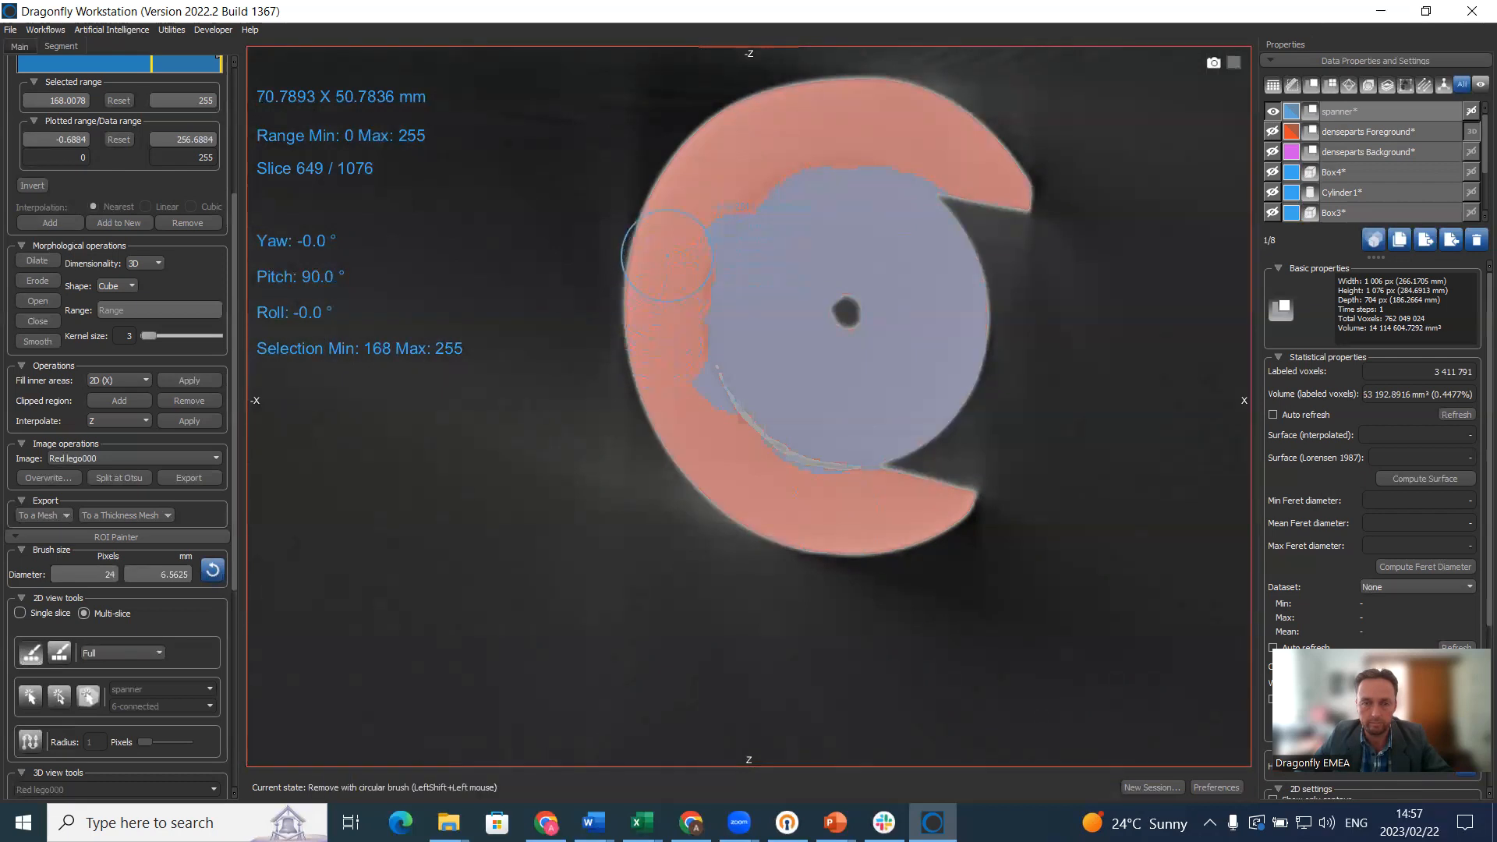
shift+drag(679, 221, 688, 205)
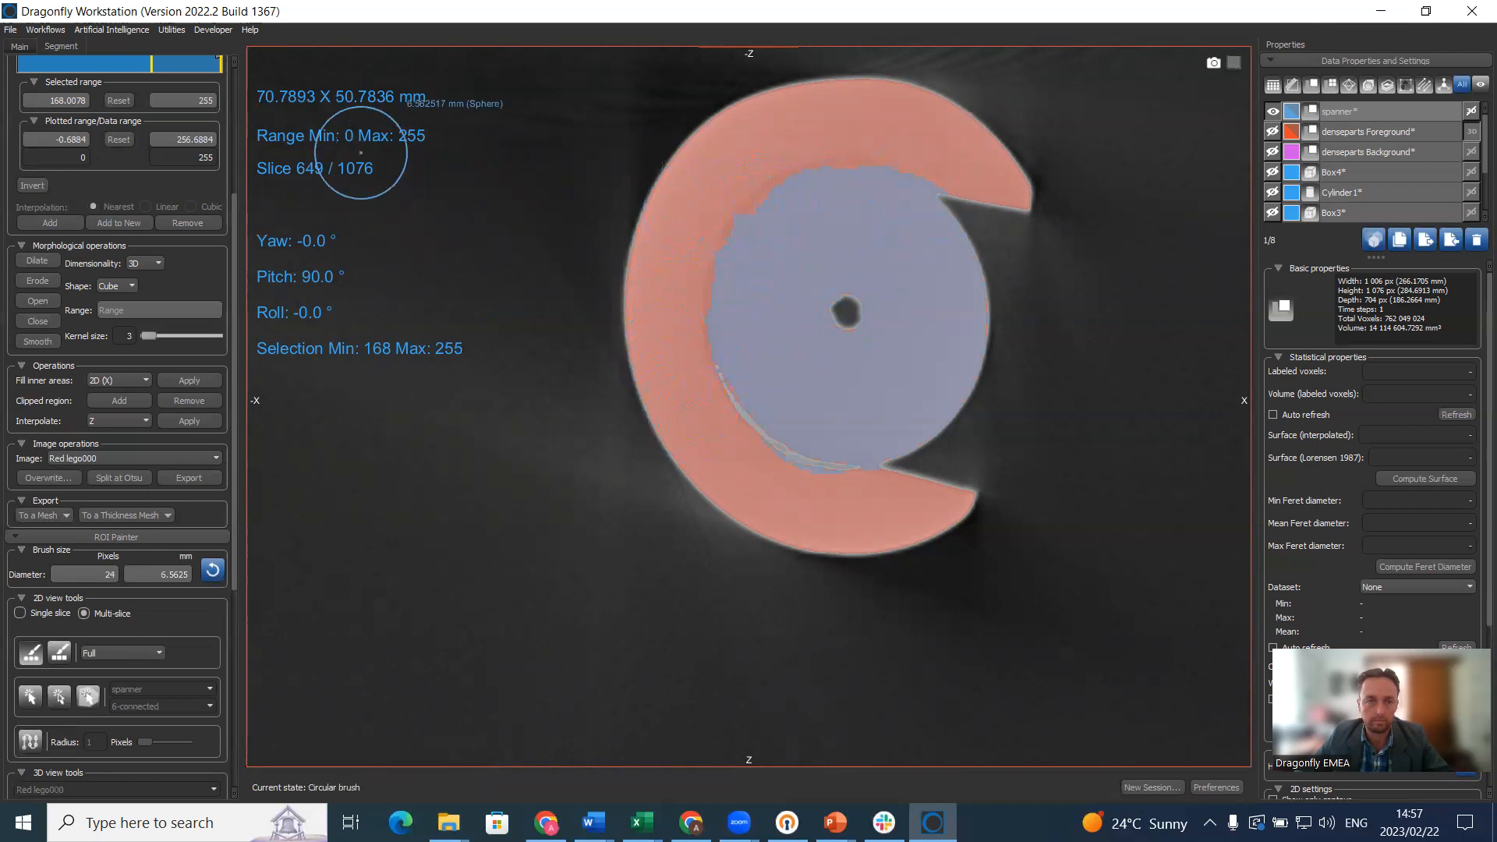
mouse_move(346, 133)
mouse_down()
mouse_move(357, 241)
mouse_move(189, 298)
mouse_move(1432, 195)
mouse_up()
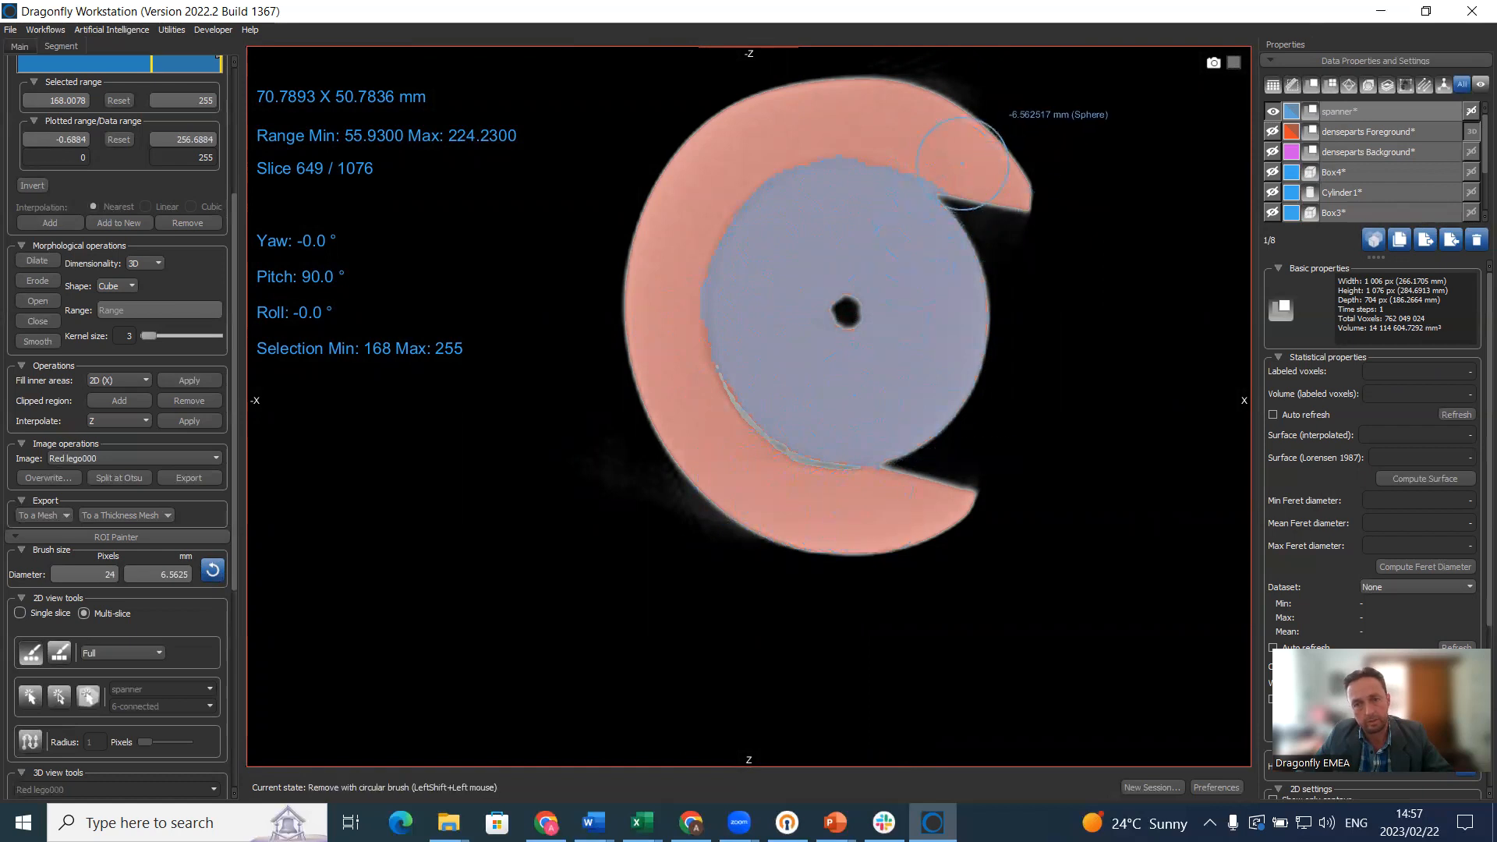
- Correct the spanner label's boundary against the hand through slices 647 to 588, removing overspill around the handle
scroll(985, 277, down, 11)
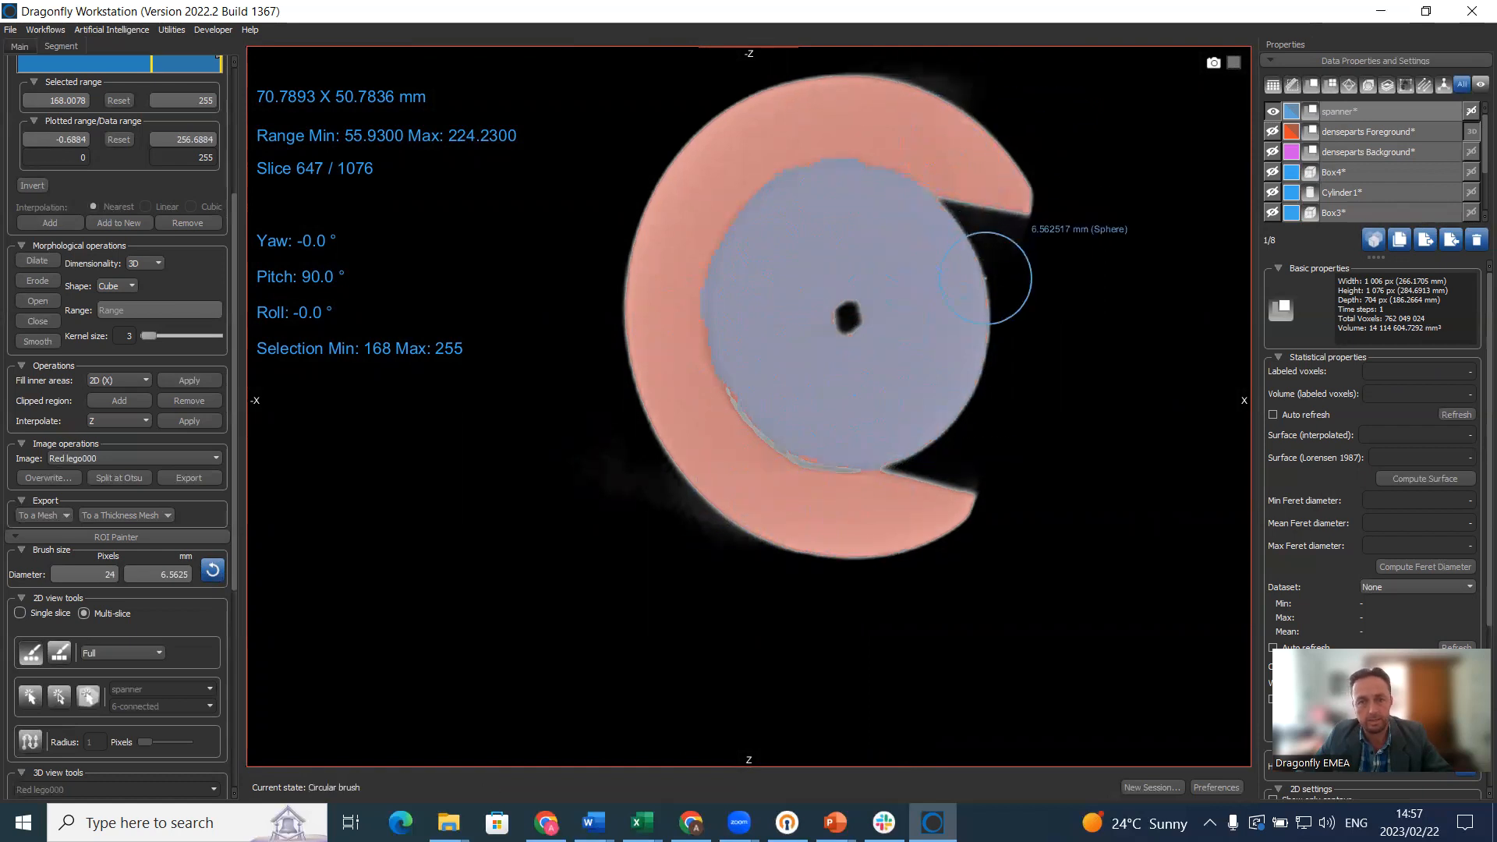
scroll(985, 278, down, 10)
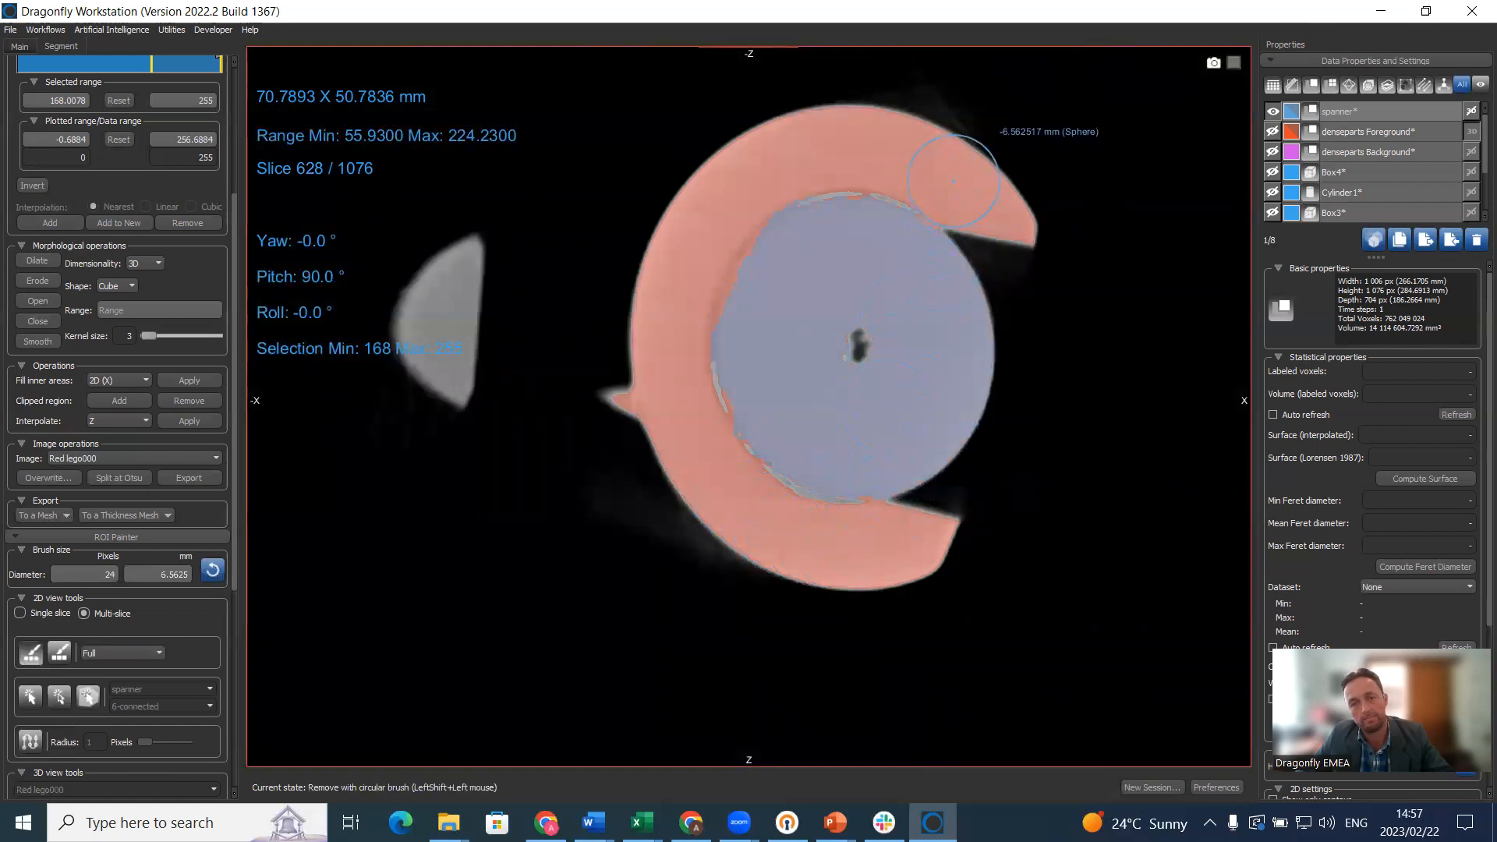
scroll(1036, 325, down, 9)
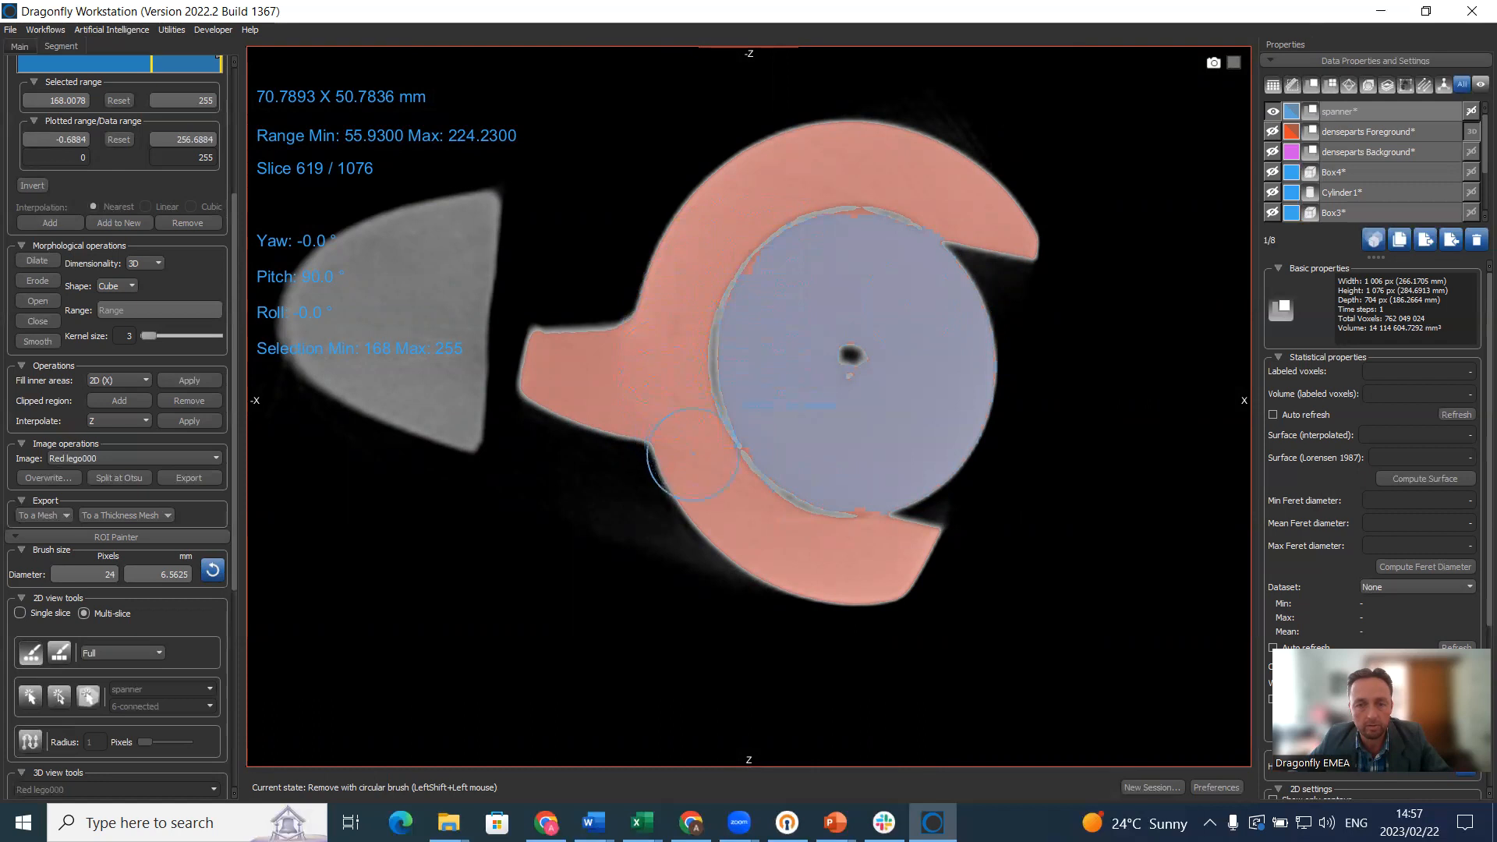
scroll(987, 363, down, 11)
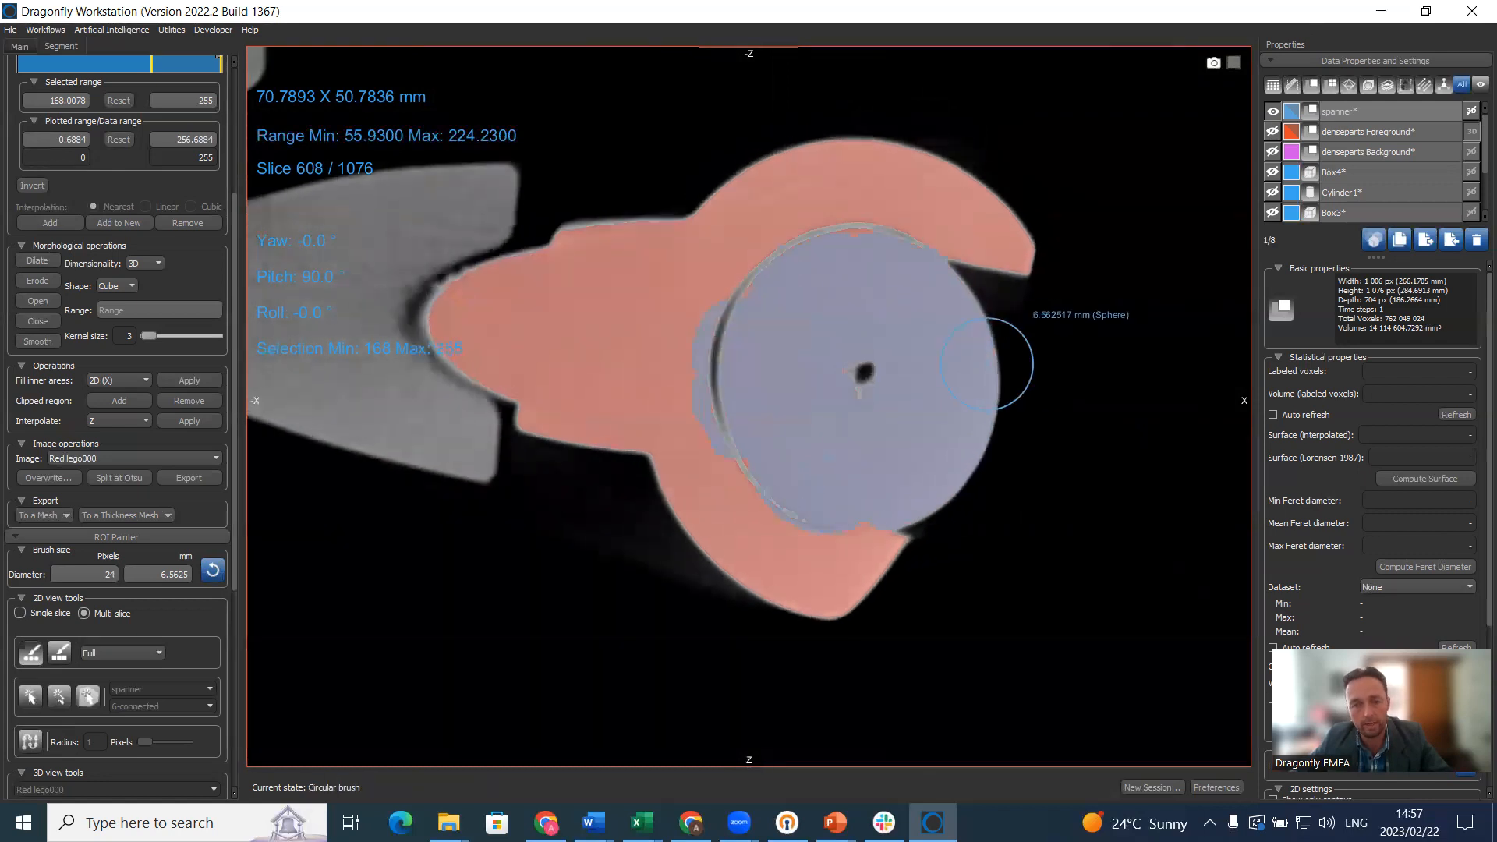
scroll(987, 364, down, 7)
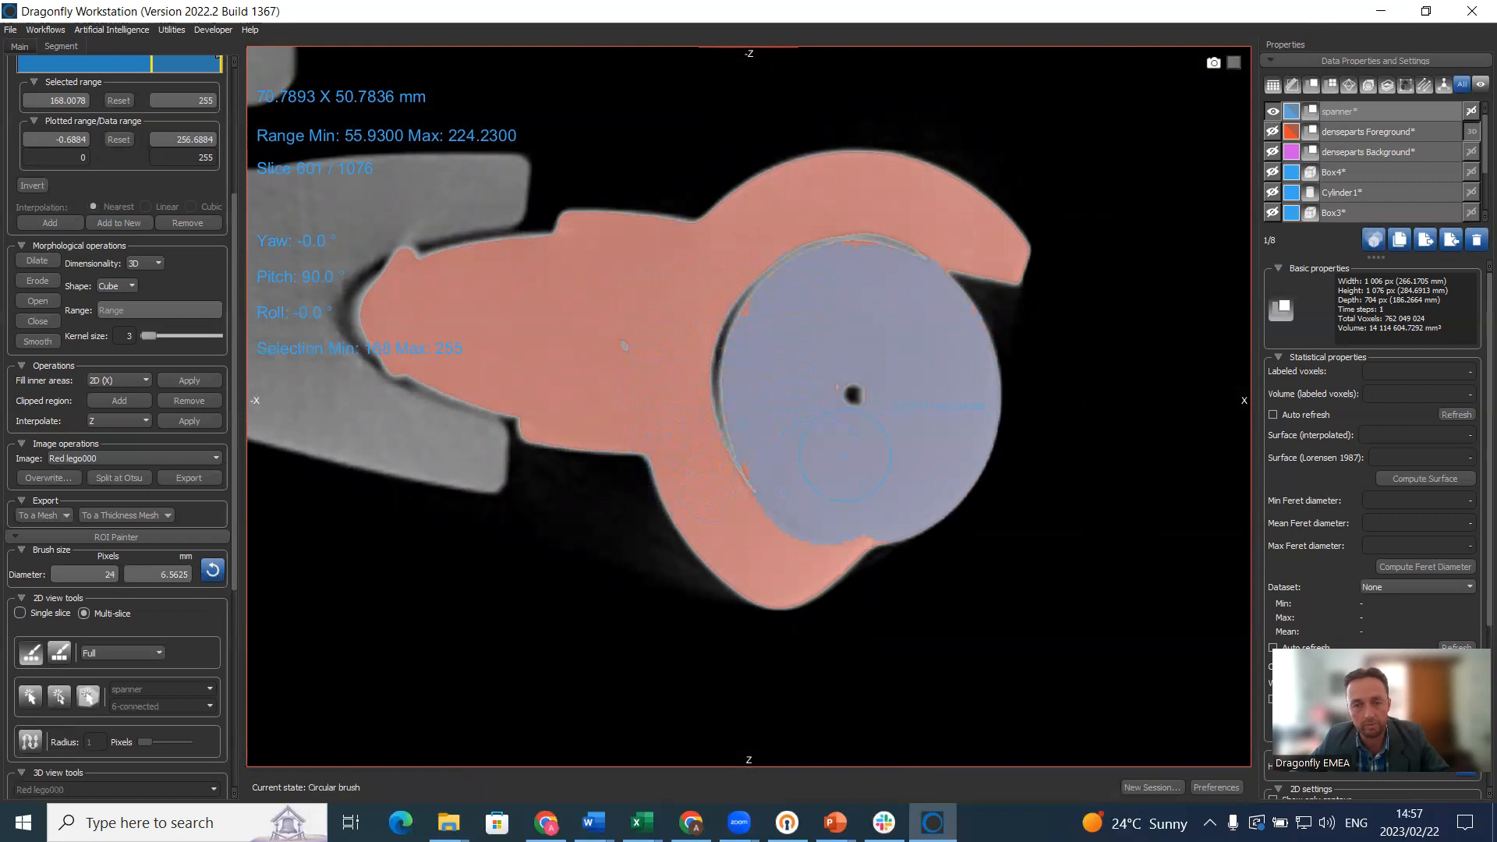
scroll(687, 467, down, 3)
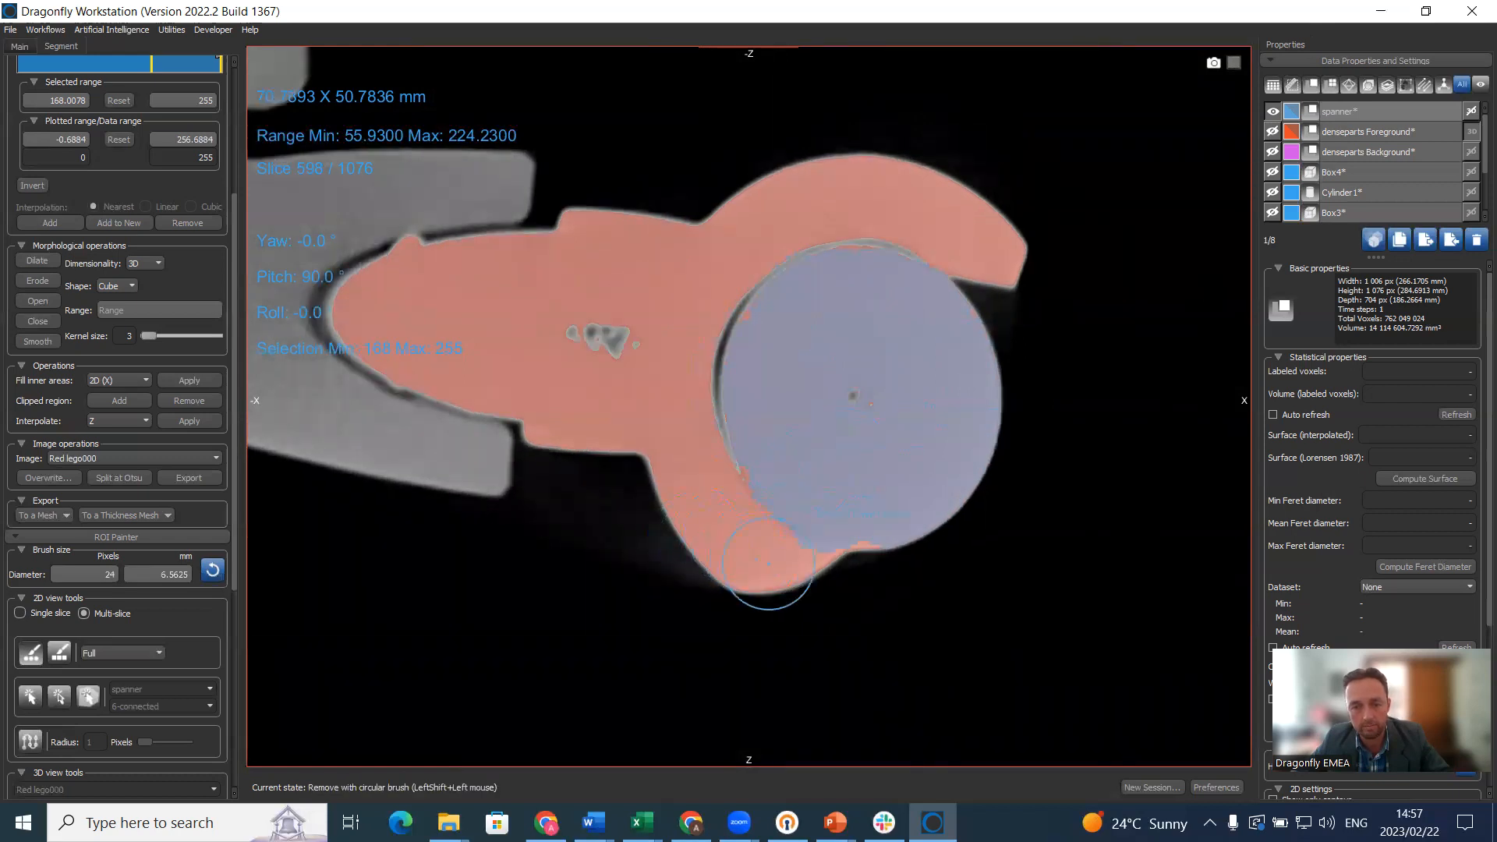
scroll(808, 588, down, 10)
shift+drag(732, 504, 691, 502)
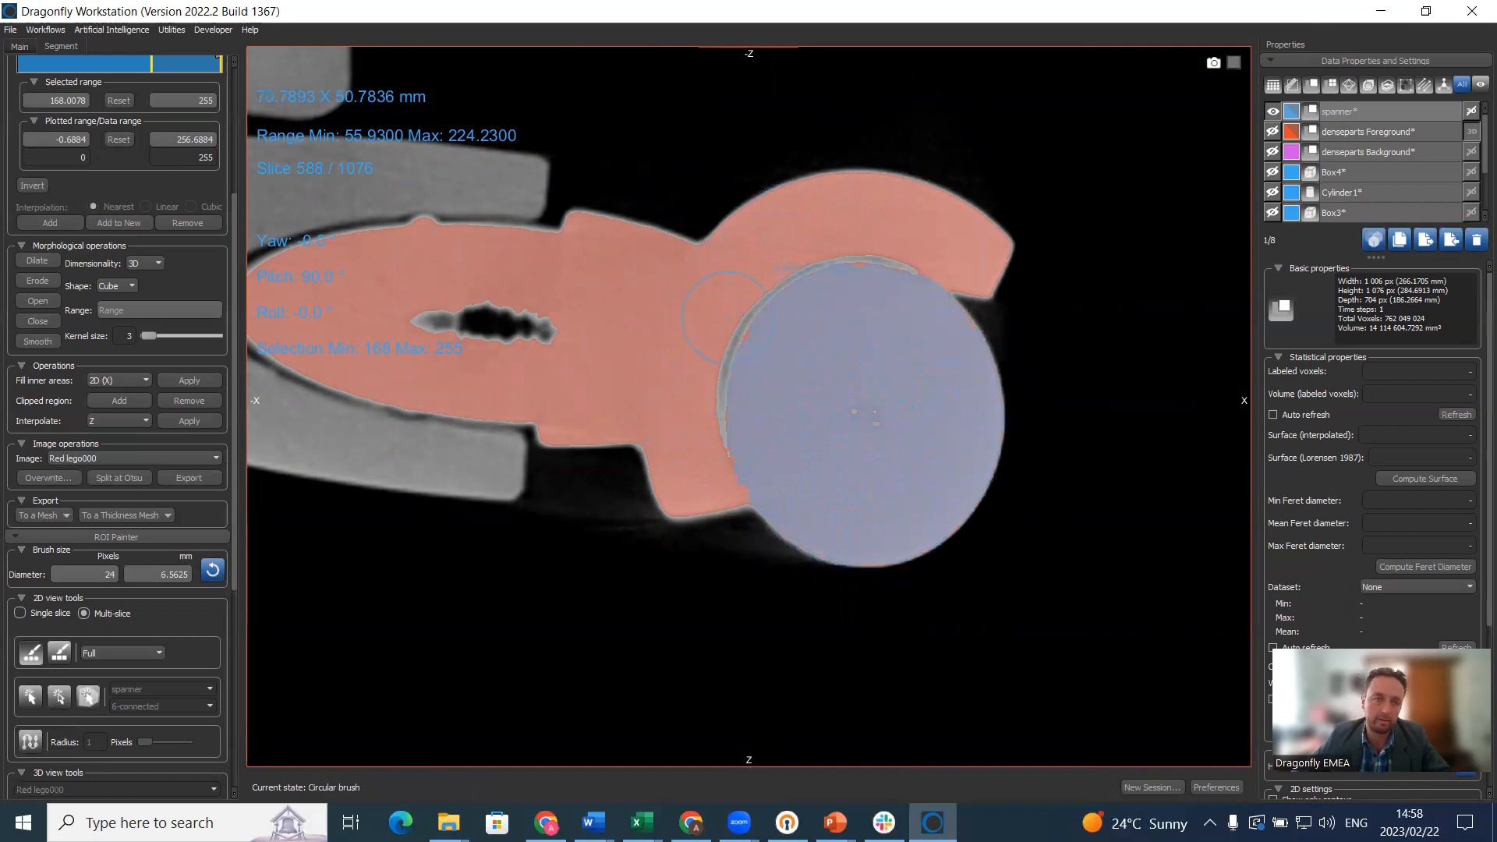
- Turn off the range overlay and touch up the spanner label's edge against the hand around slice 577
scroll(235, 80, up, 3)
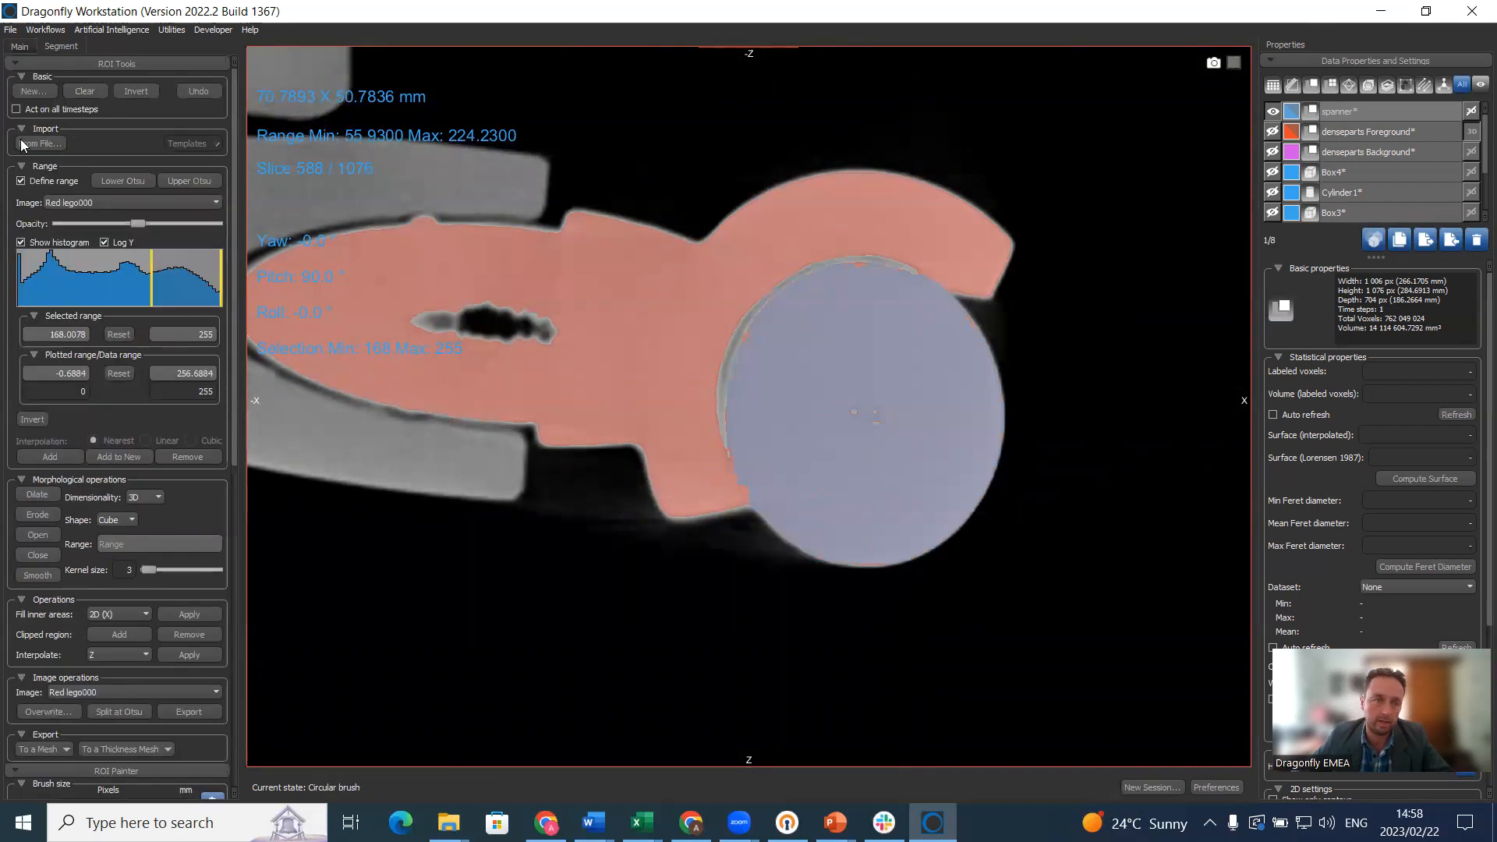
click(21, 181)
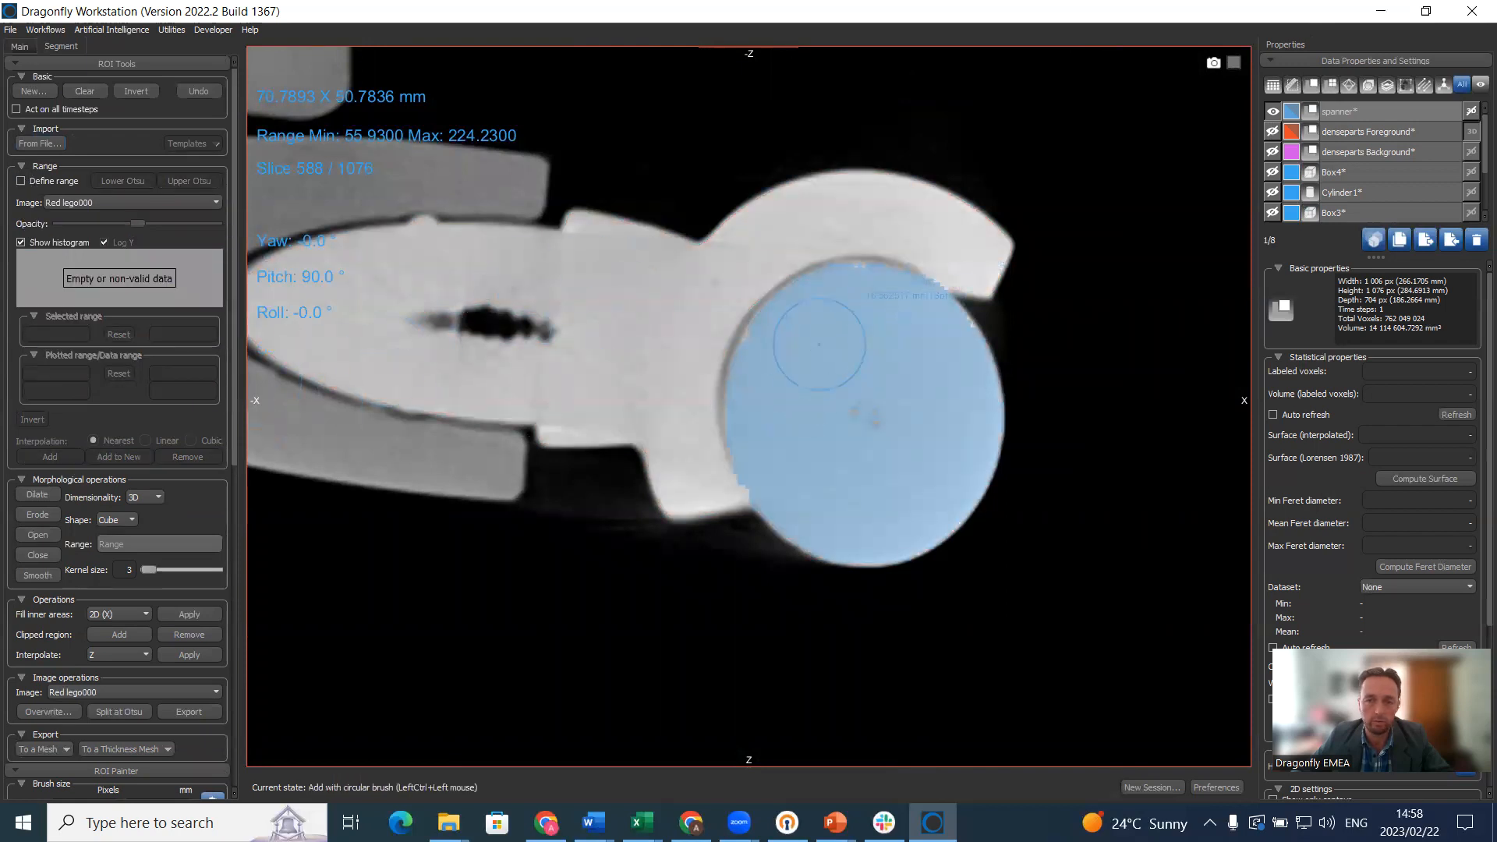
scroll(838, 392, down, 11)
key(shift)
mouse_move(684, 383)
shift+mouse_down()
mouse_move(740, 283)
mouse_move(799, 241)
shift+mouse_up()
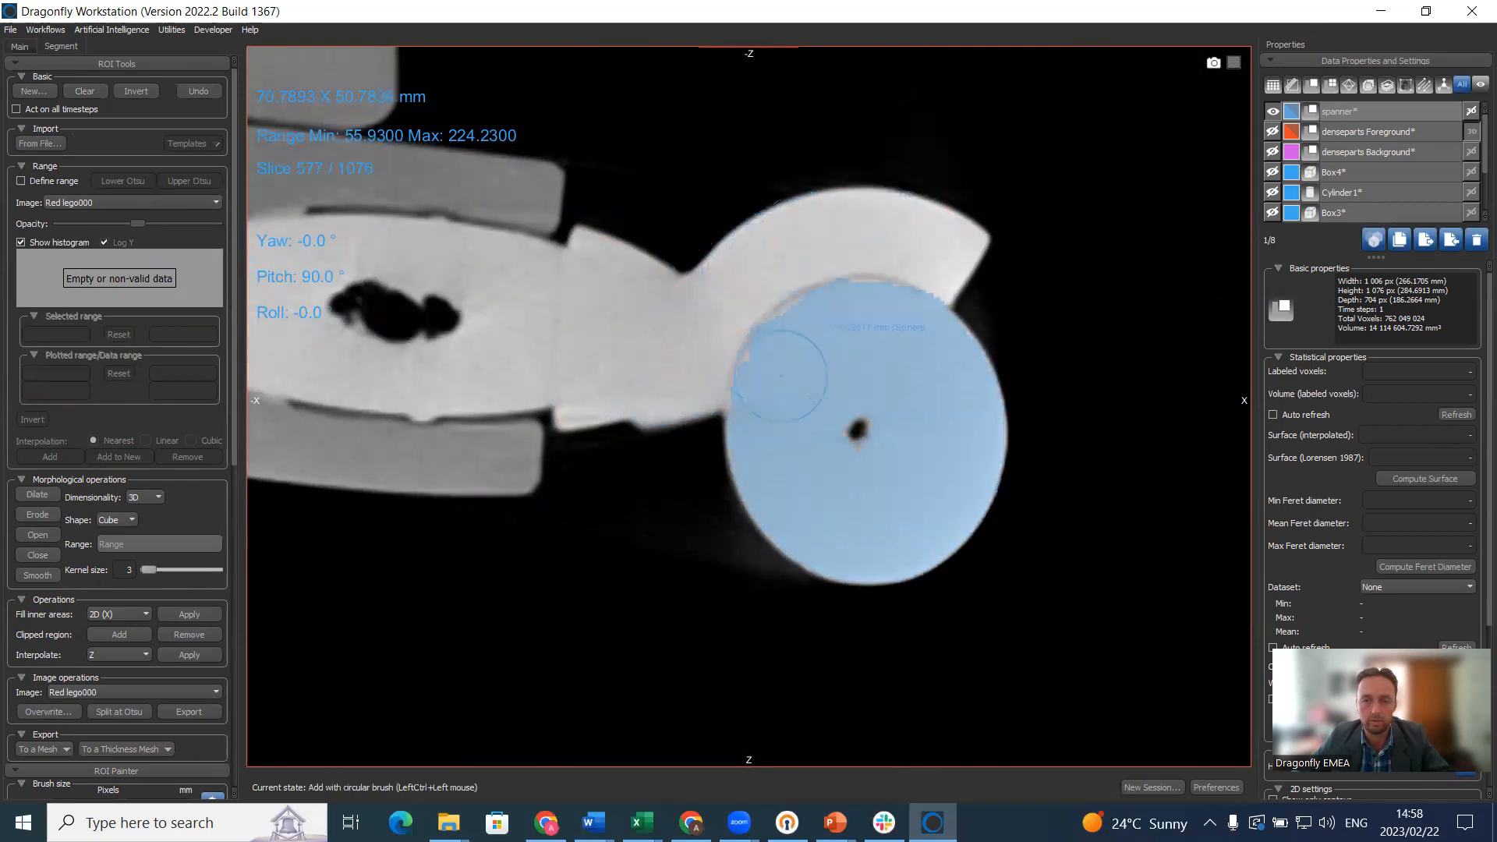
ctrl+click(769, 530)
mouse_move(696, 522)
shift+mouse_down()
mouse_move(755, 585)
mouse_move(704, 529)
shift+mouse_up()
scroll(764, 398, down, 8)
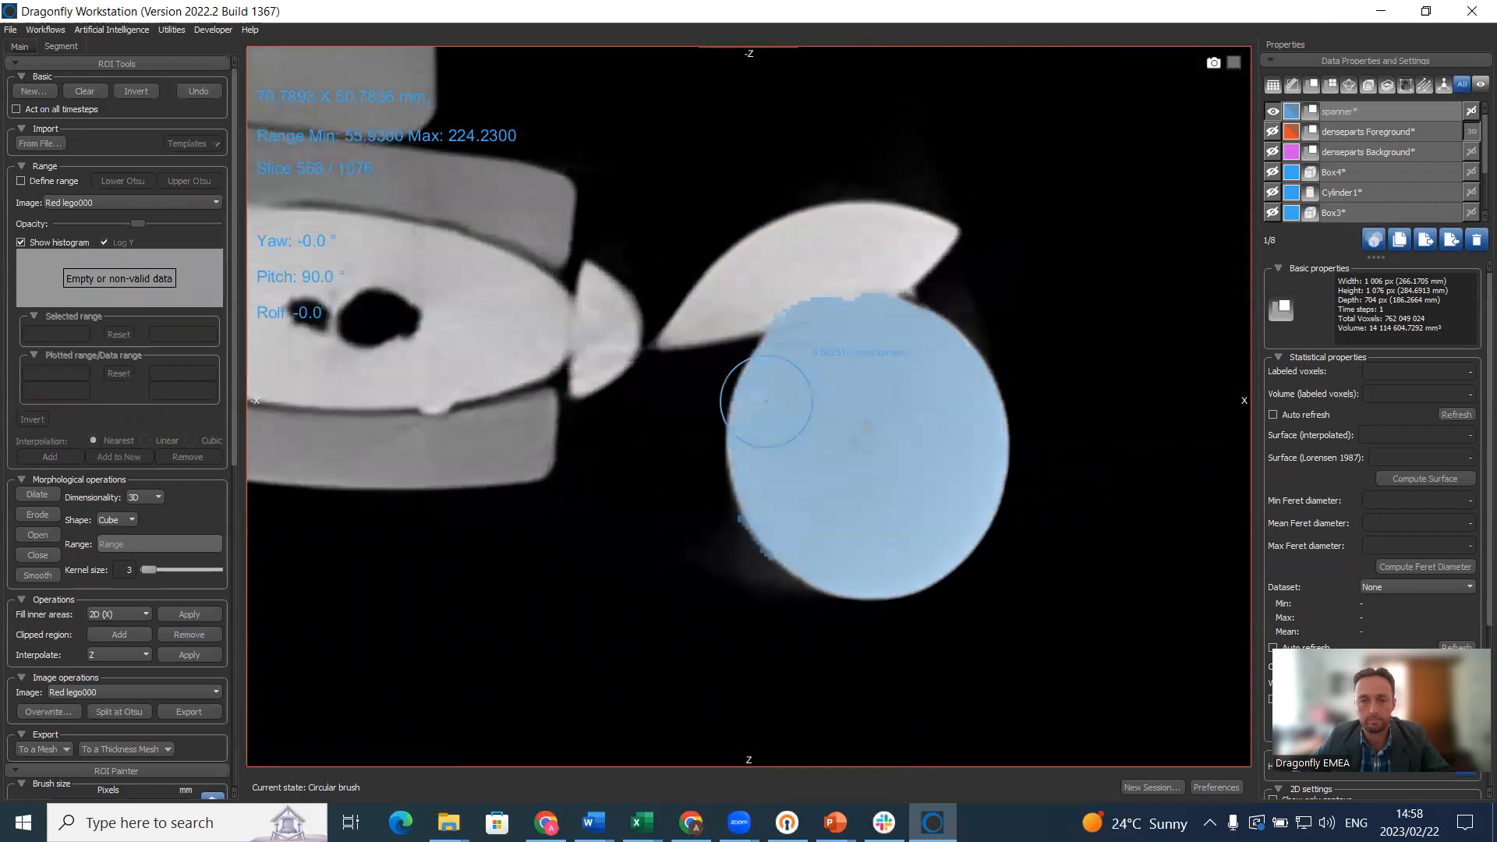
- Erase the spanner label's spill below the handle and fill the handle's unlabelled lower edge on slice 595
scroll(767, 401, up, 17)
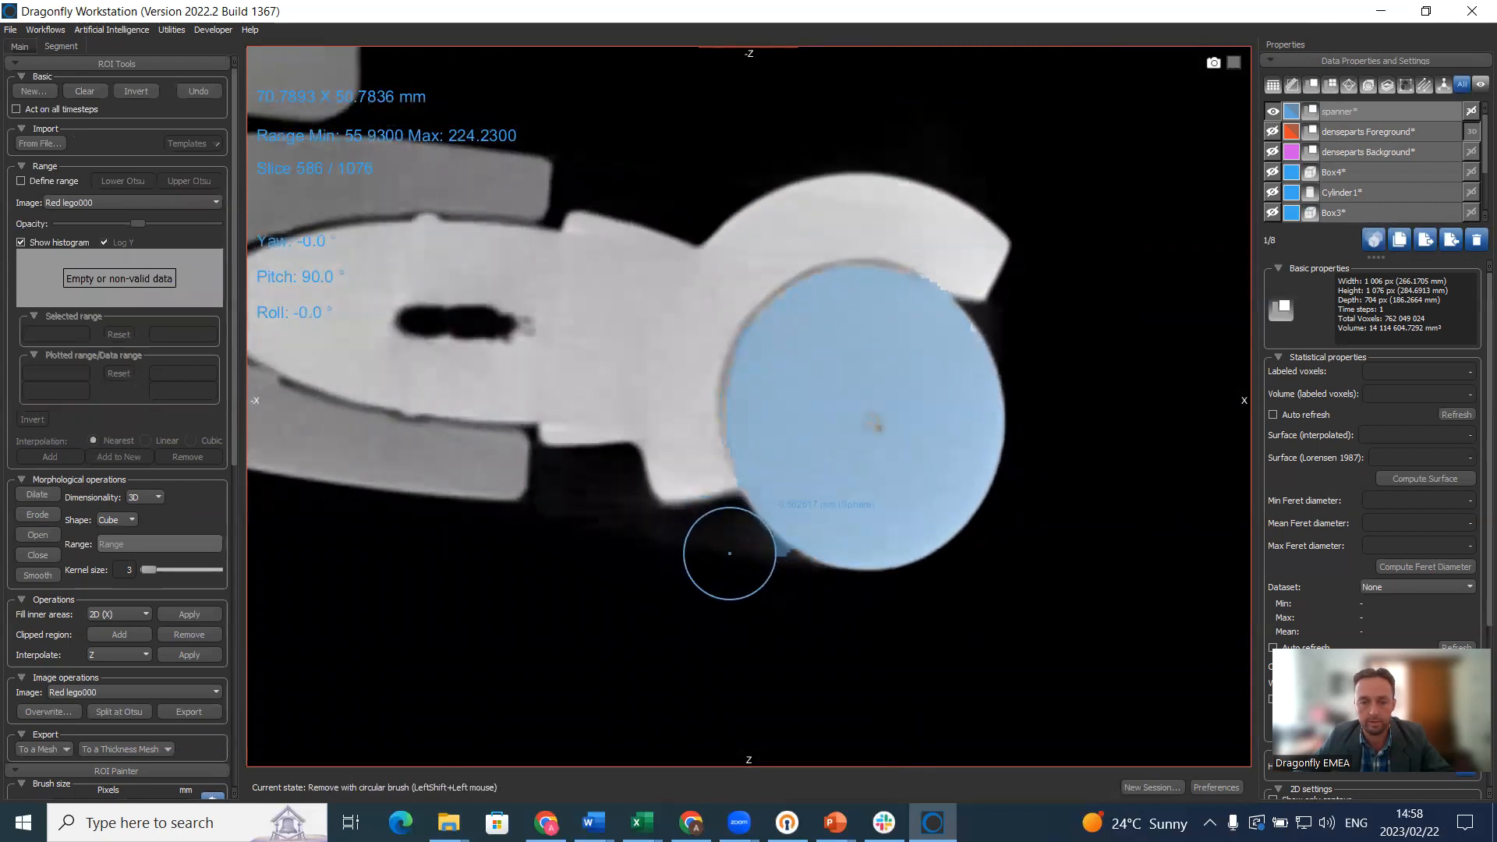
scroll(789, 639, up, 1)
scroll(789, 639, up, 8)
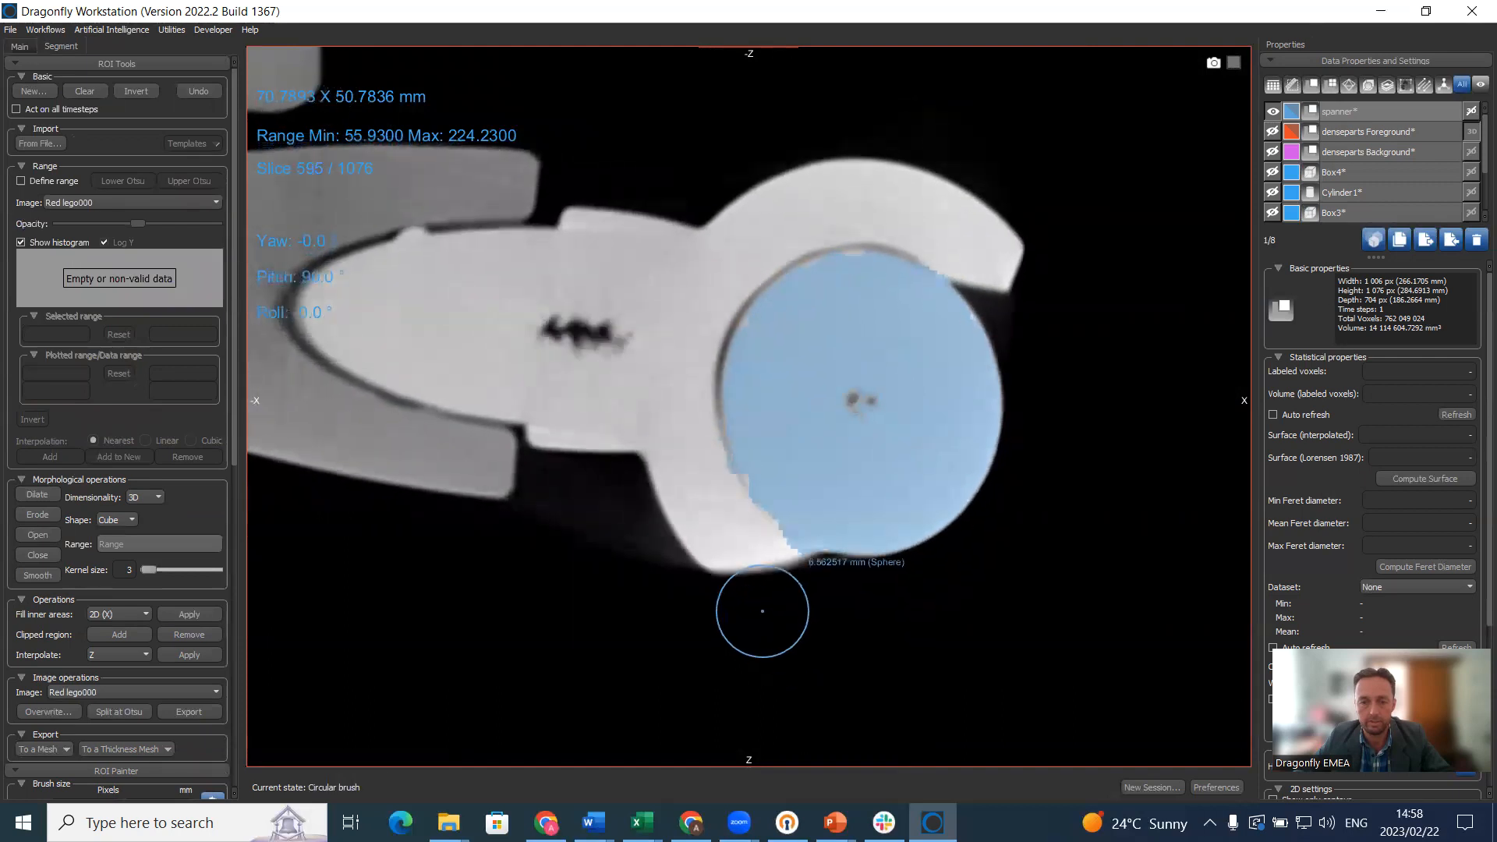
shift+drag(775, 580, 805, 598)
ctrl+drag(777, 469, 776, 453)
scroll(845, 551, up, 1)
scroll(843, 549, down, 1)
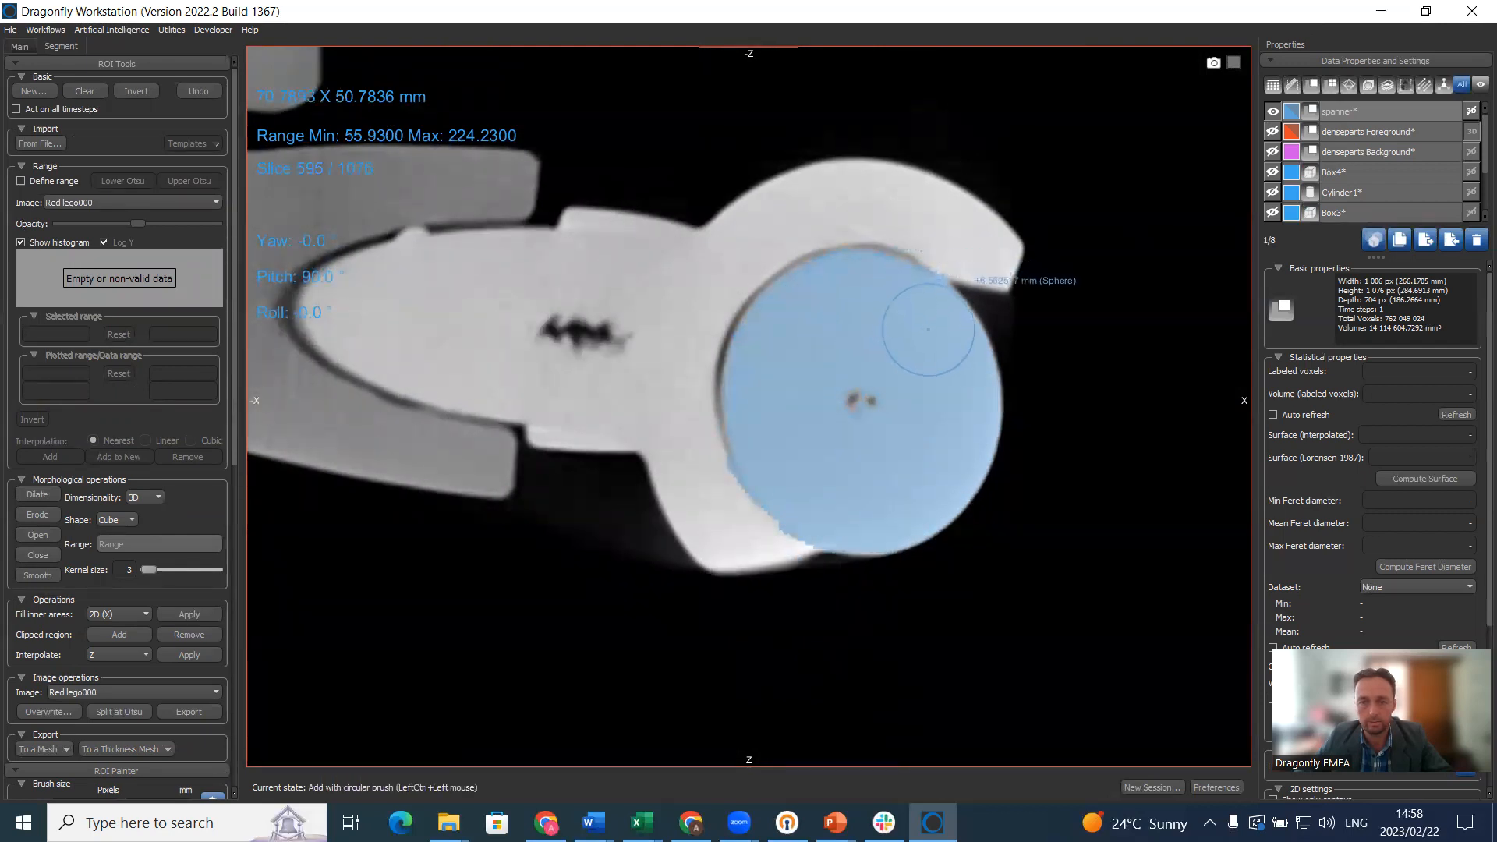
- Erase the spanner label's overspill into the C-shaped hand on slices 634 and 640
scroll(935, 371, down, 14)
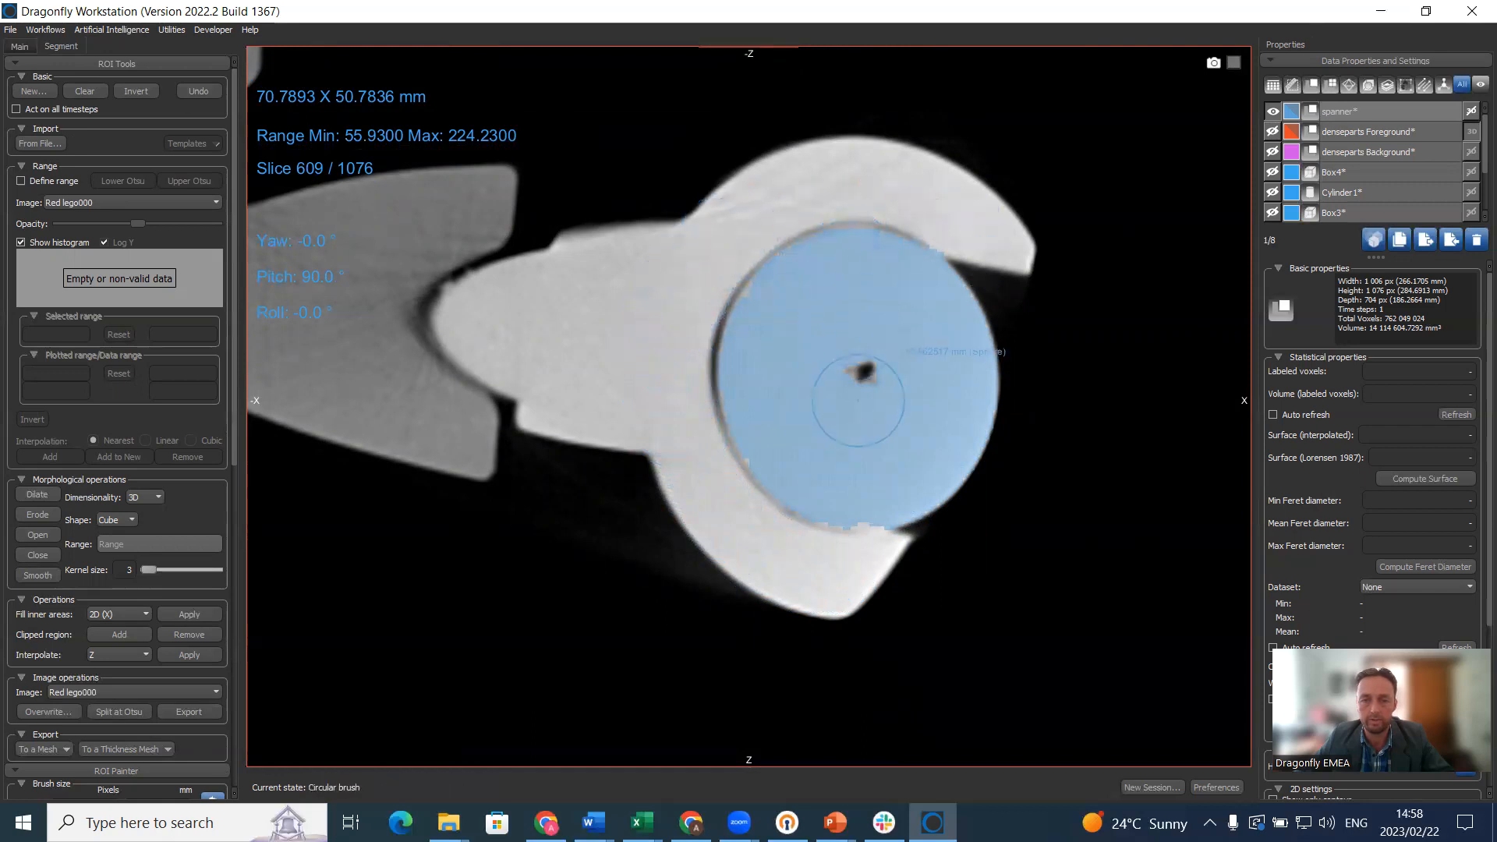
scroll(857, 401, down, 13)
scroll(858, 401, down, 12)
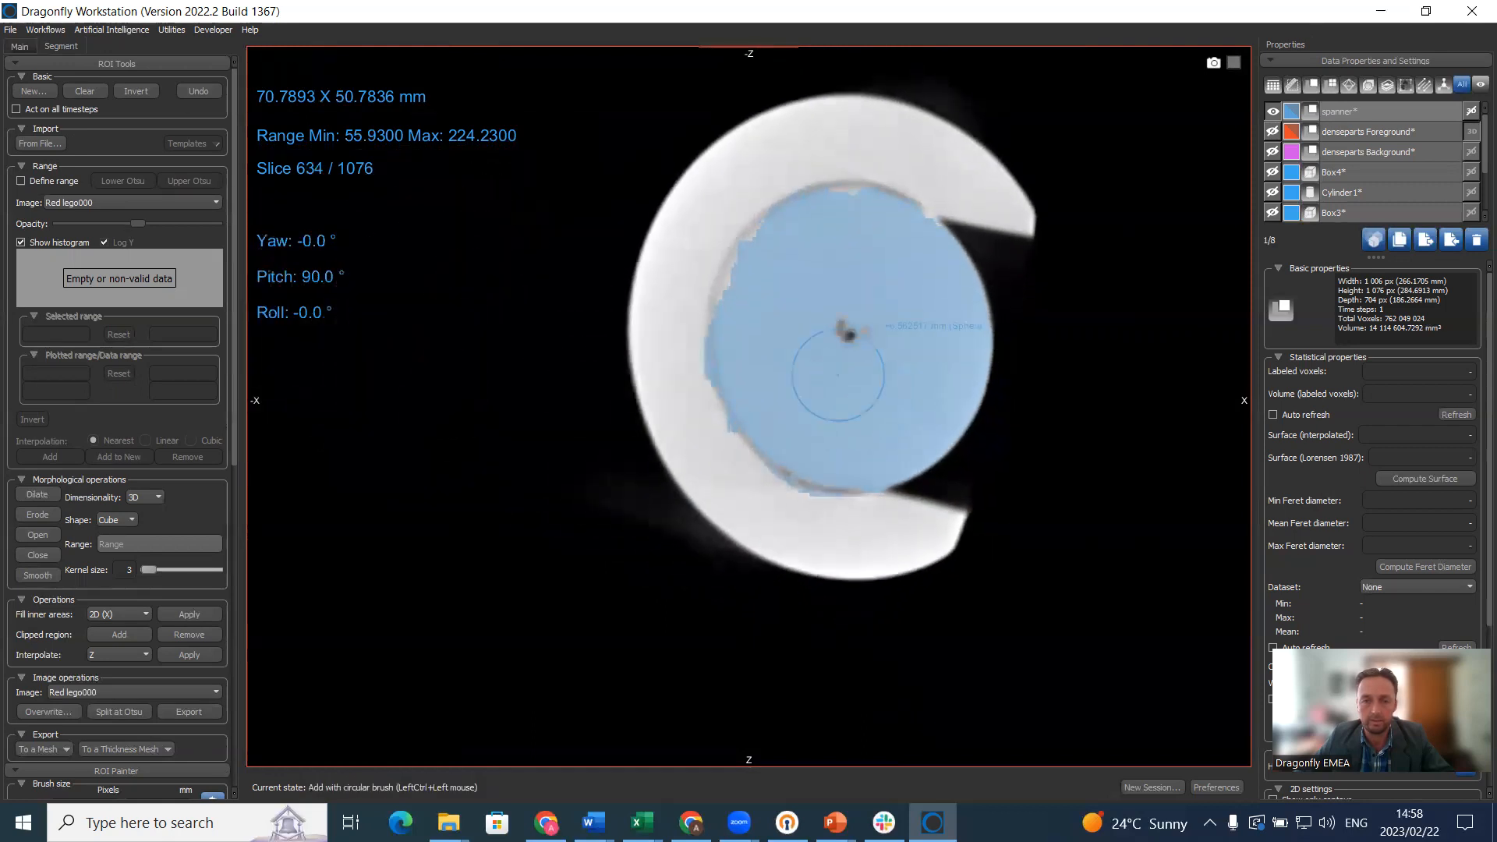
key(shift)
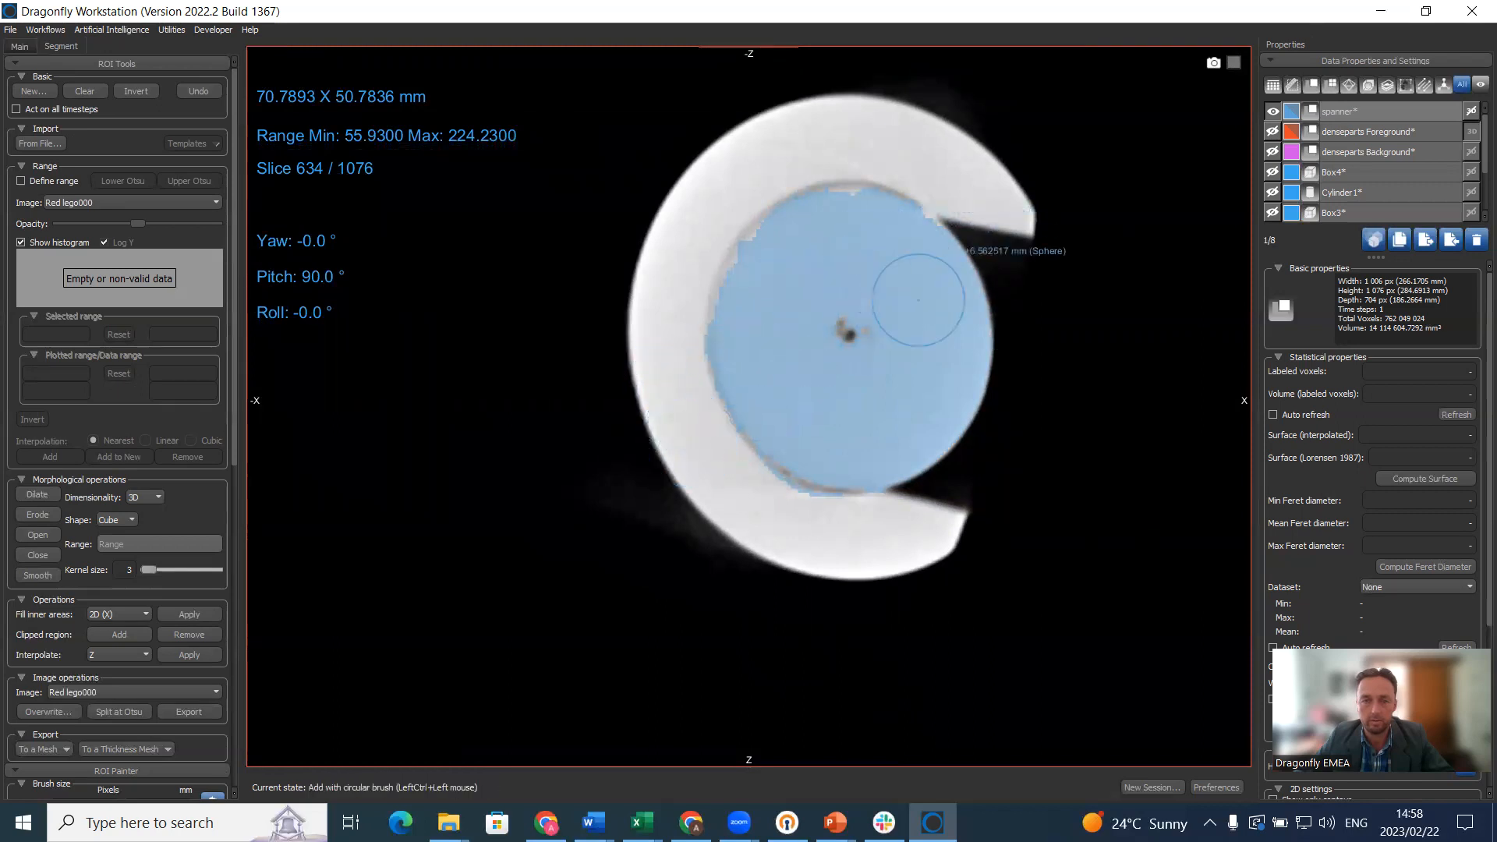
scroll(920, 302, down, 11)
scroll(920, 303, up, 5)
key(shift)
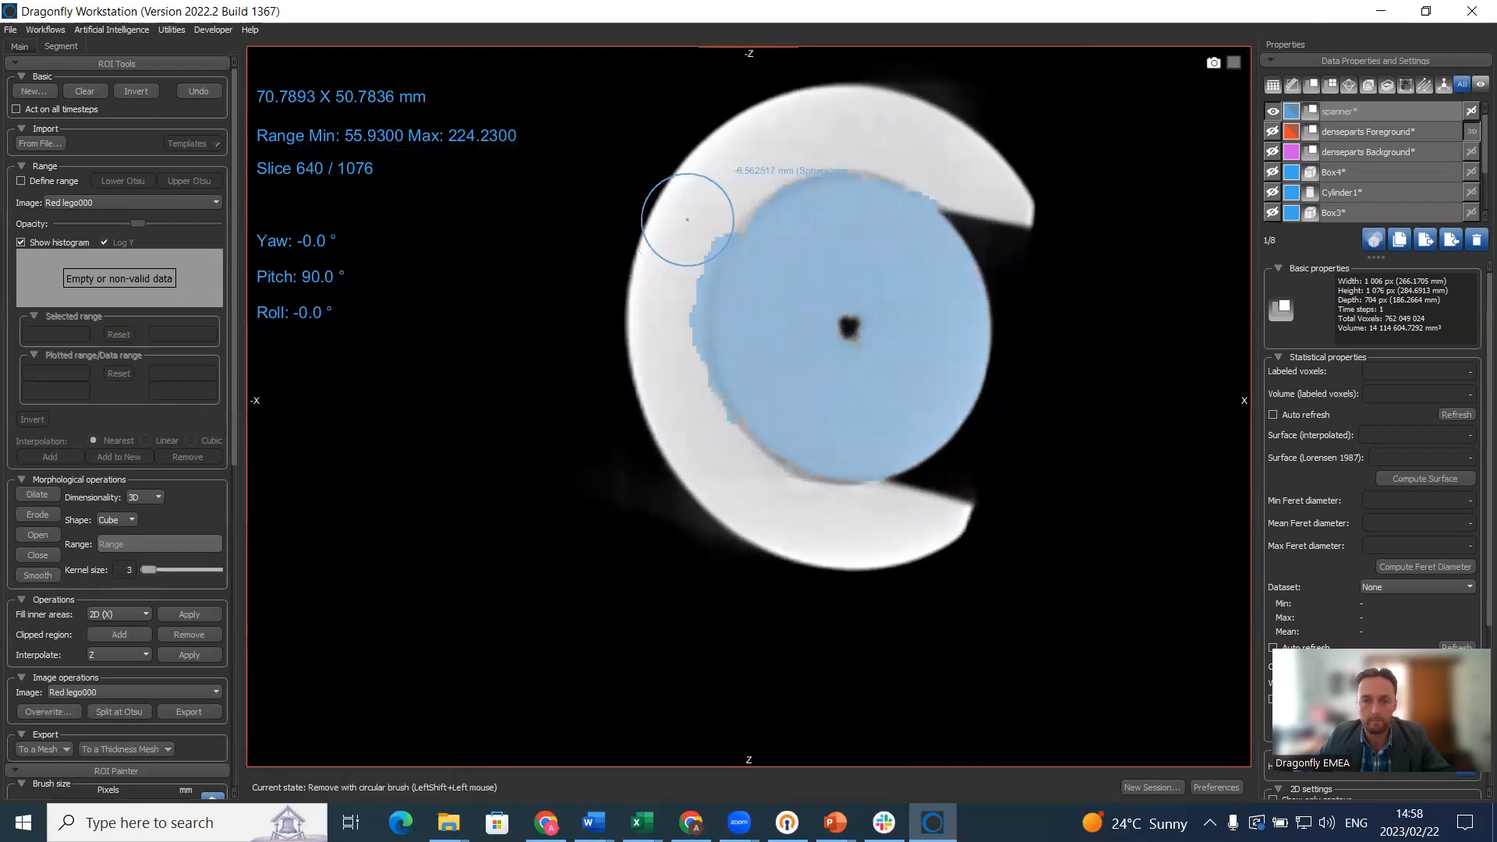
mouse_move(663, 274)
shift+mouse_down()
mouse_move(657, 363)
mouse_move(696, 445)
mouse_move(658, 262)
mouse_move(686, 183)
shift+mouse_up()
- Fill the gap at the handle's upper edge and erase spill along the lower hand piece between slices 640 and 667
scroll(700, 454, down, 18)
key(shift)
ctrl+drag(780, 222, 789, 219)
shift+drag(746, 469, 851, 502)
scroll(851, 503, down, 11)
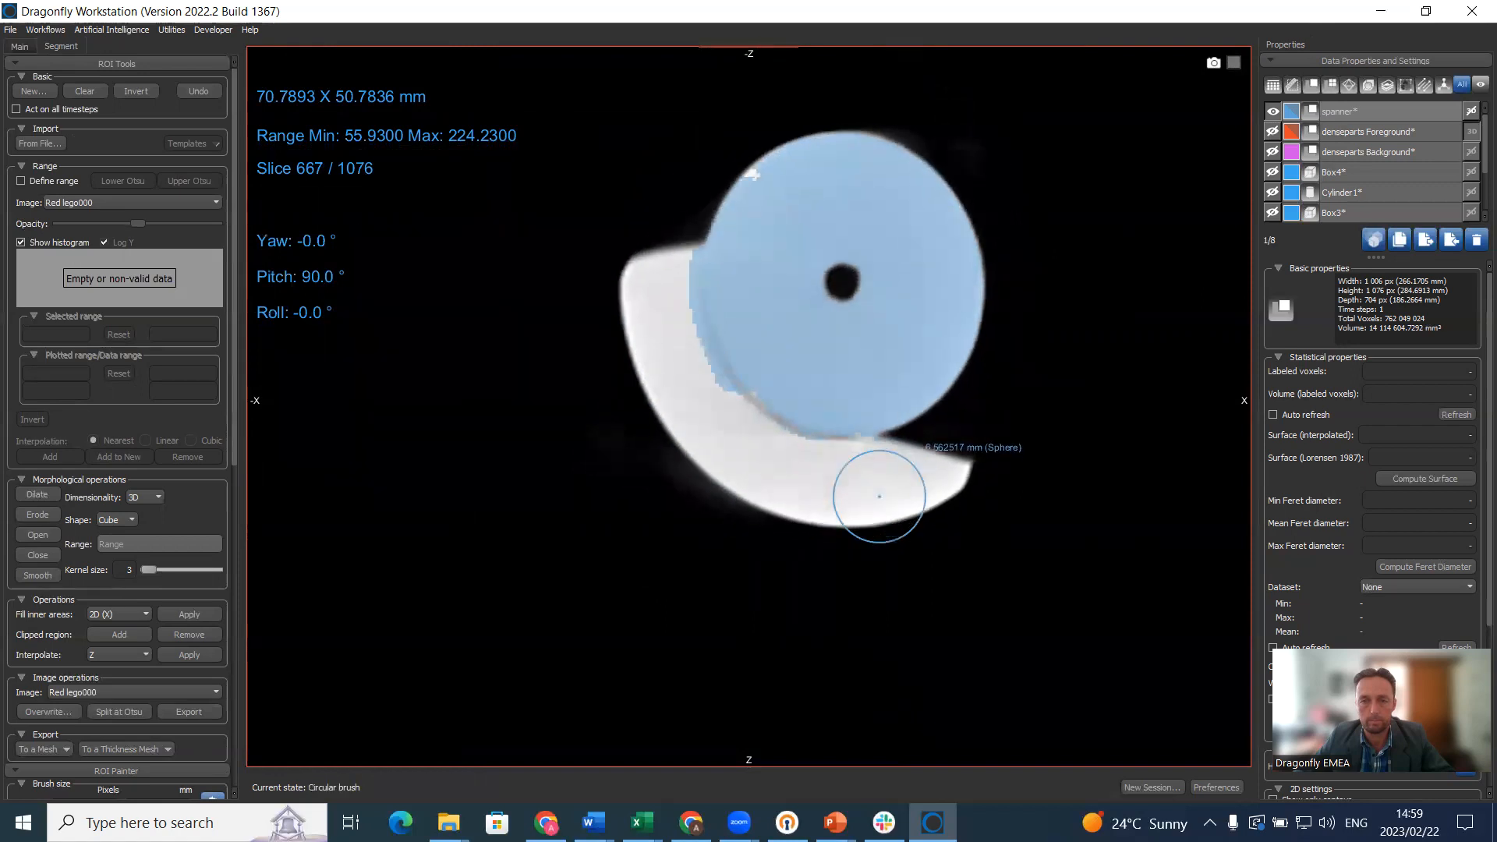
- Erase the spanner label's remaining overlap with the curved hand piece from slice 667 through slice 681
mouse_move(707, 420)
shift+mouse_down()
mouse_move(658, 328)
mouse_move(652, 247)
shift+mouse_up()
scroll(745, 457, down, 14)
scroll(741, 454, up, 4)
shift+drag(701, 418, 688, 384)
scroll(711, 407, down, 15)
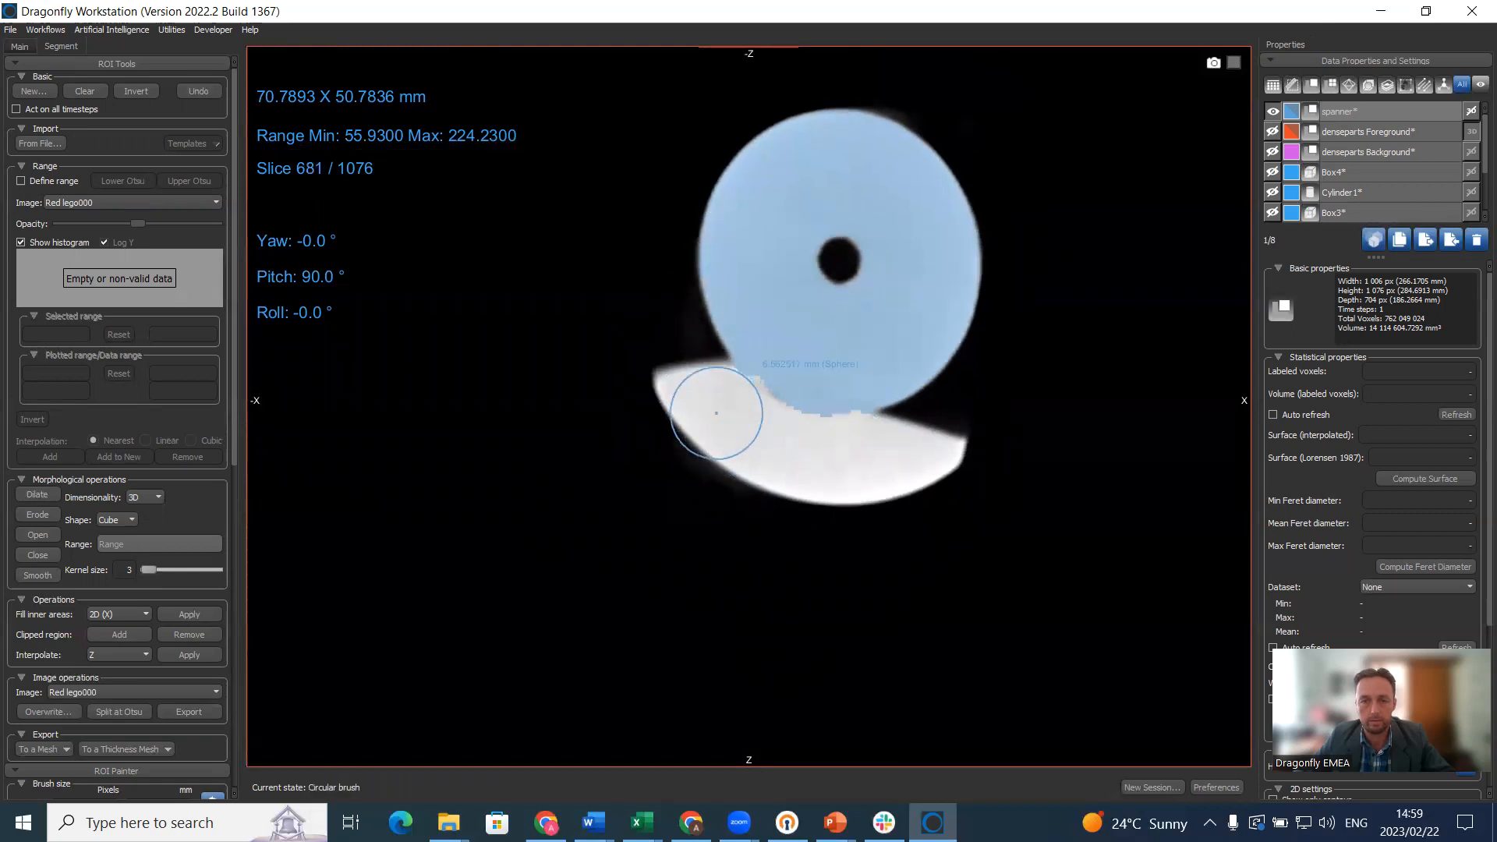
- Leave the brush, restore the four-view layout, show the spanner ROI in 3D, and inspect it enlarged from several angles
key(Escape)
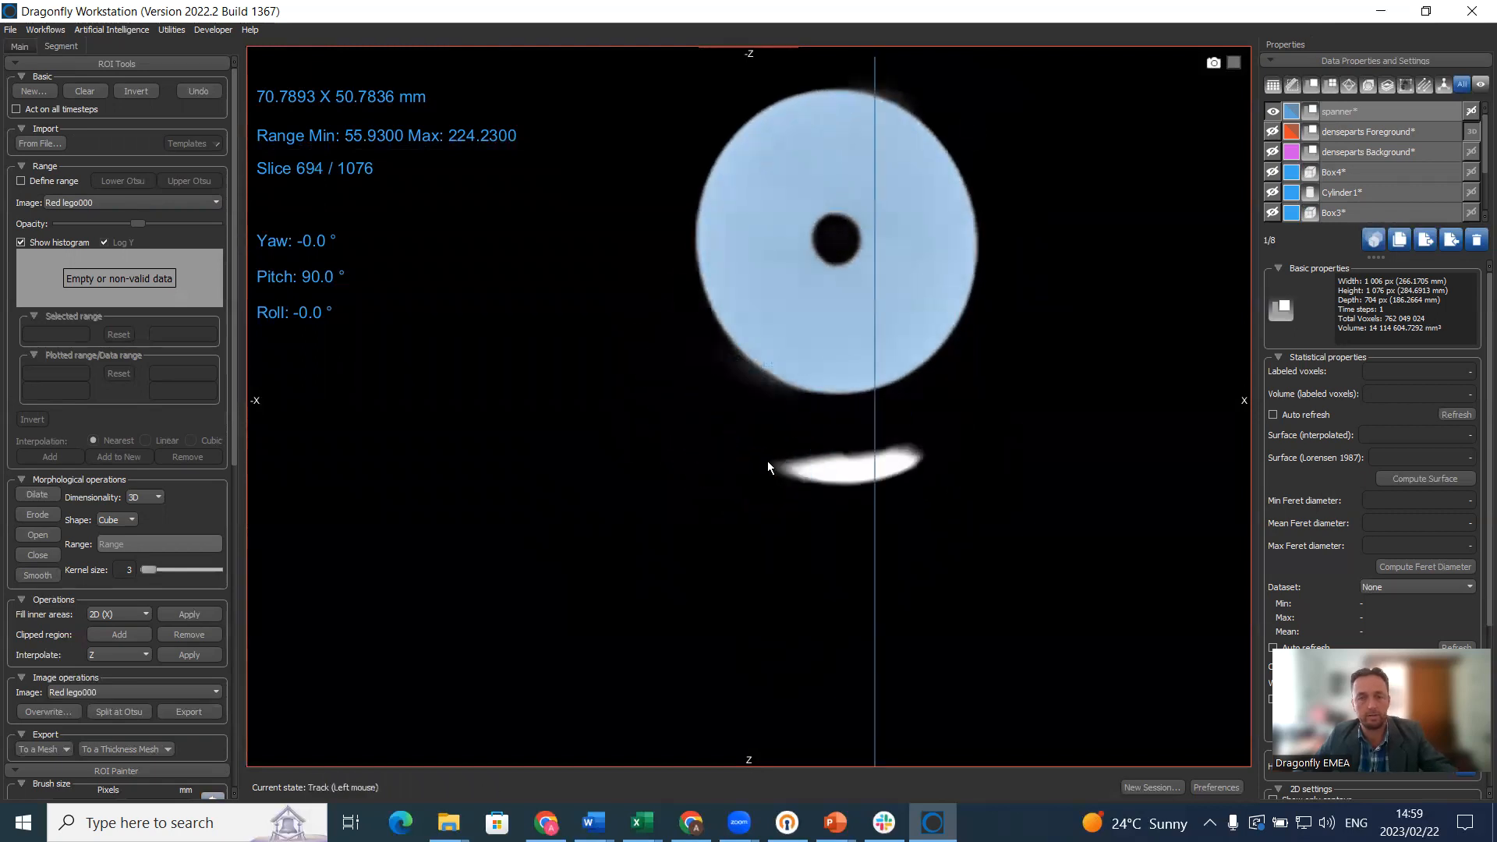
double_click(768, 461)
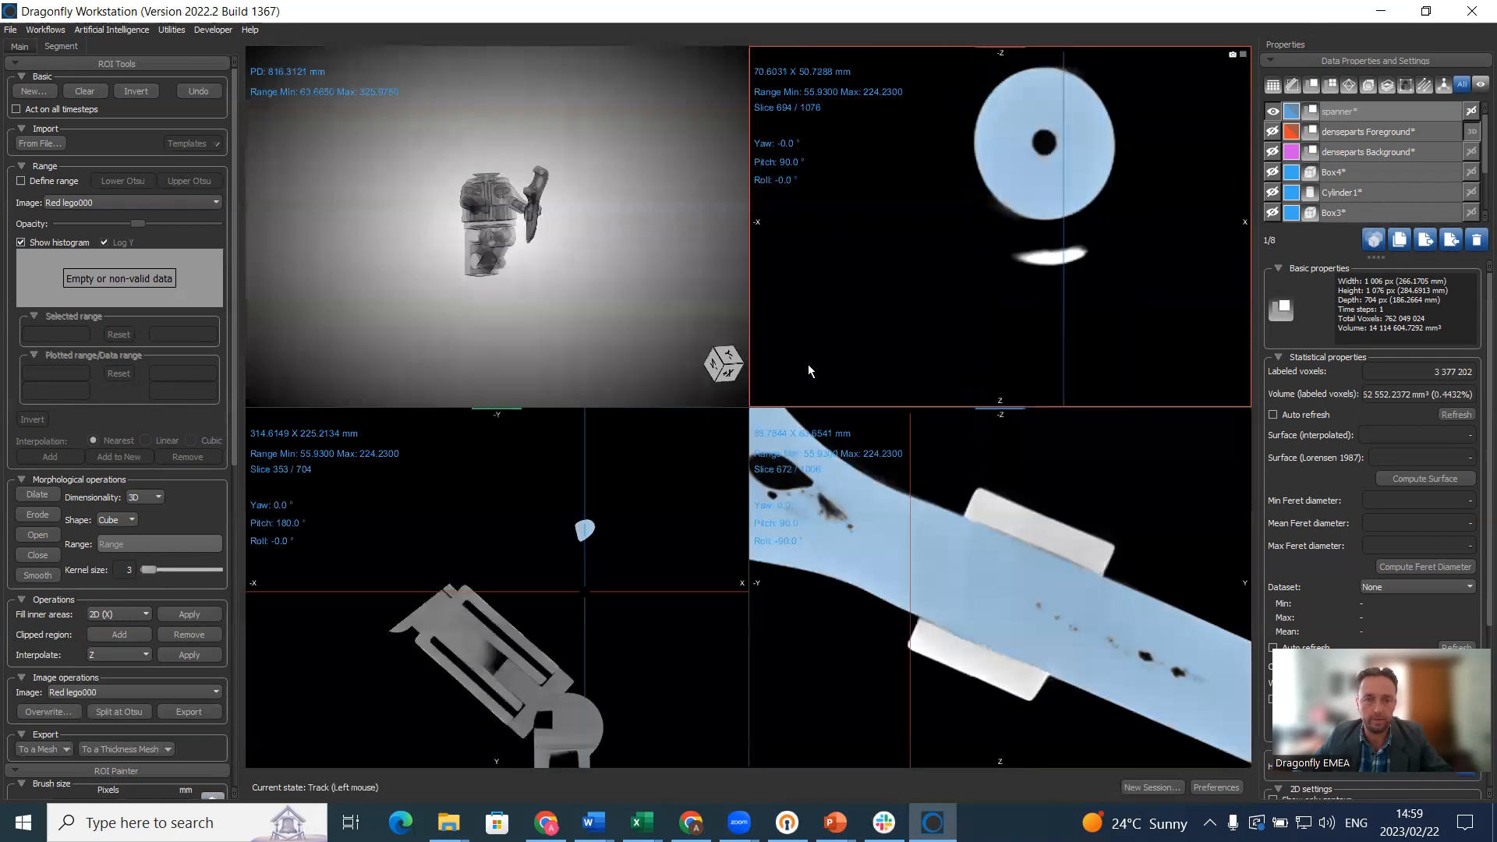
click(1472, 111)
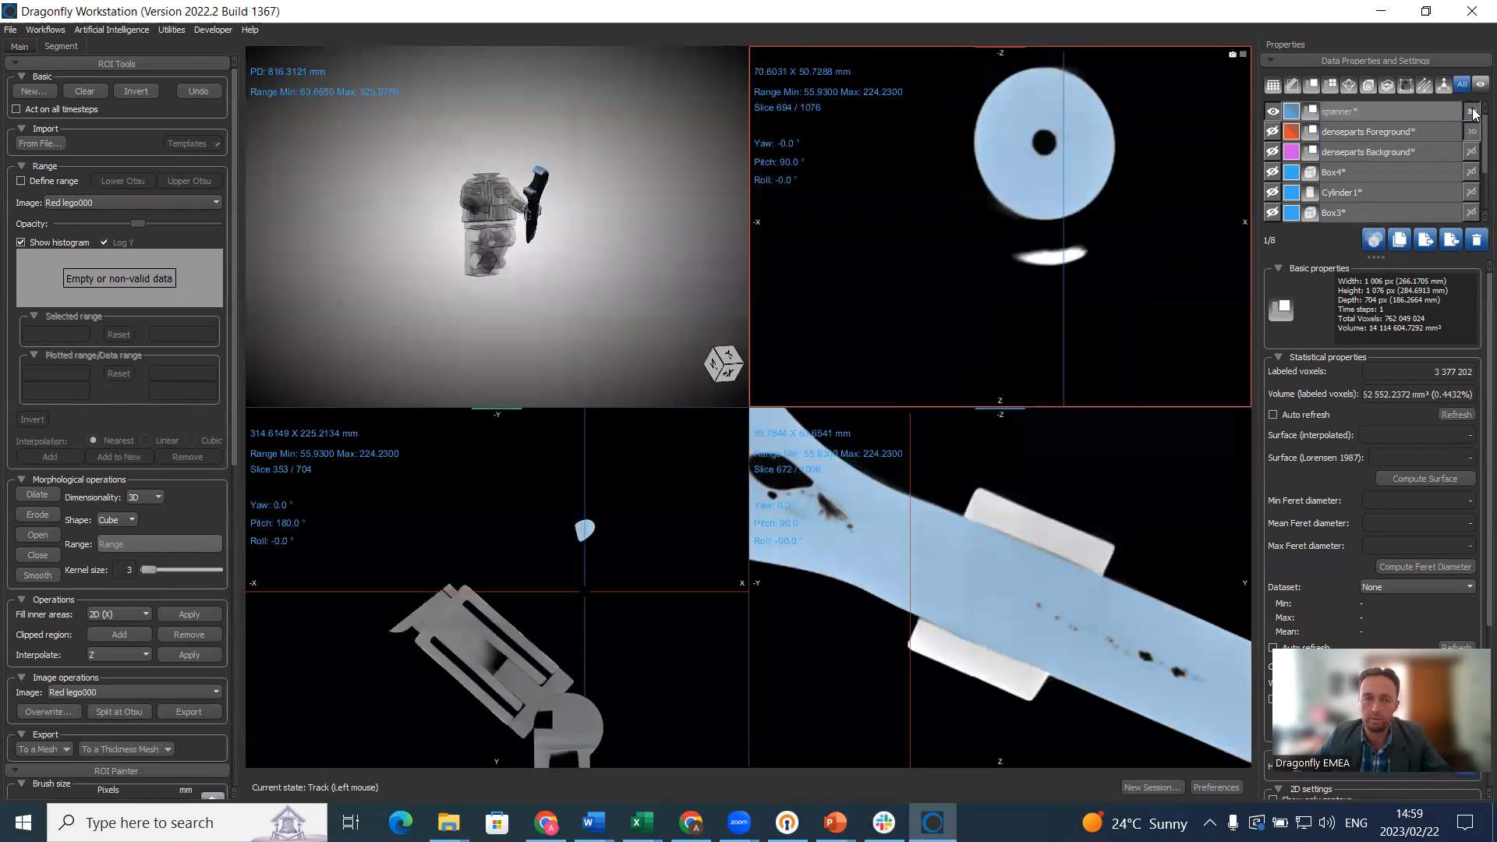
drag(646, 261, 497, 236)
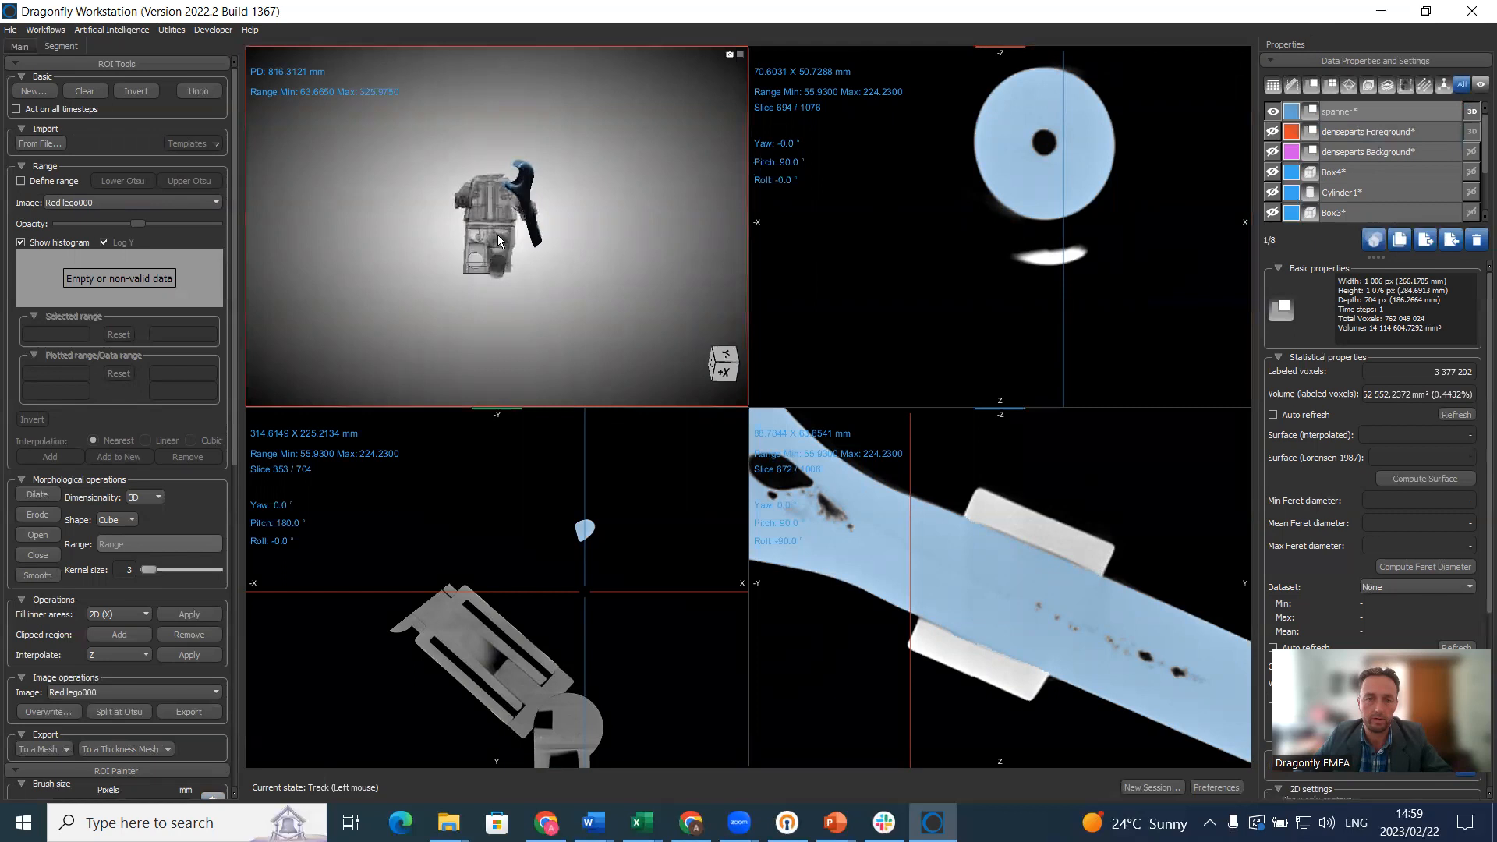
right_drag(497, 238, 504, 389)
right_drag(477, 241, 477, 285)
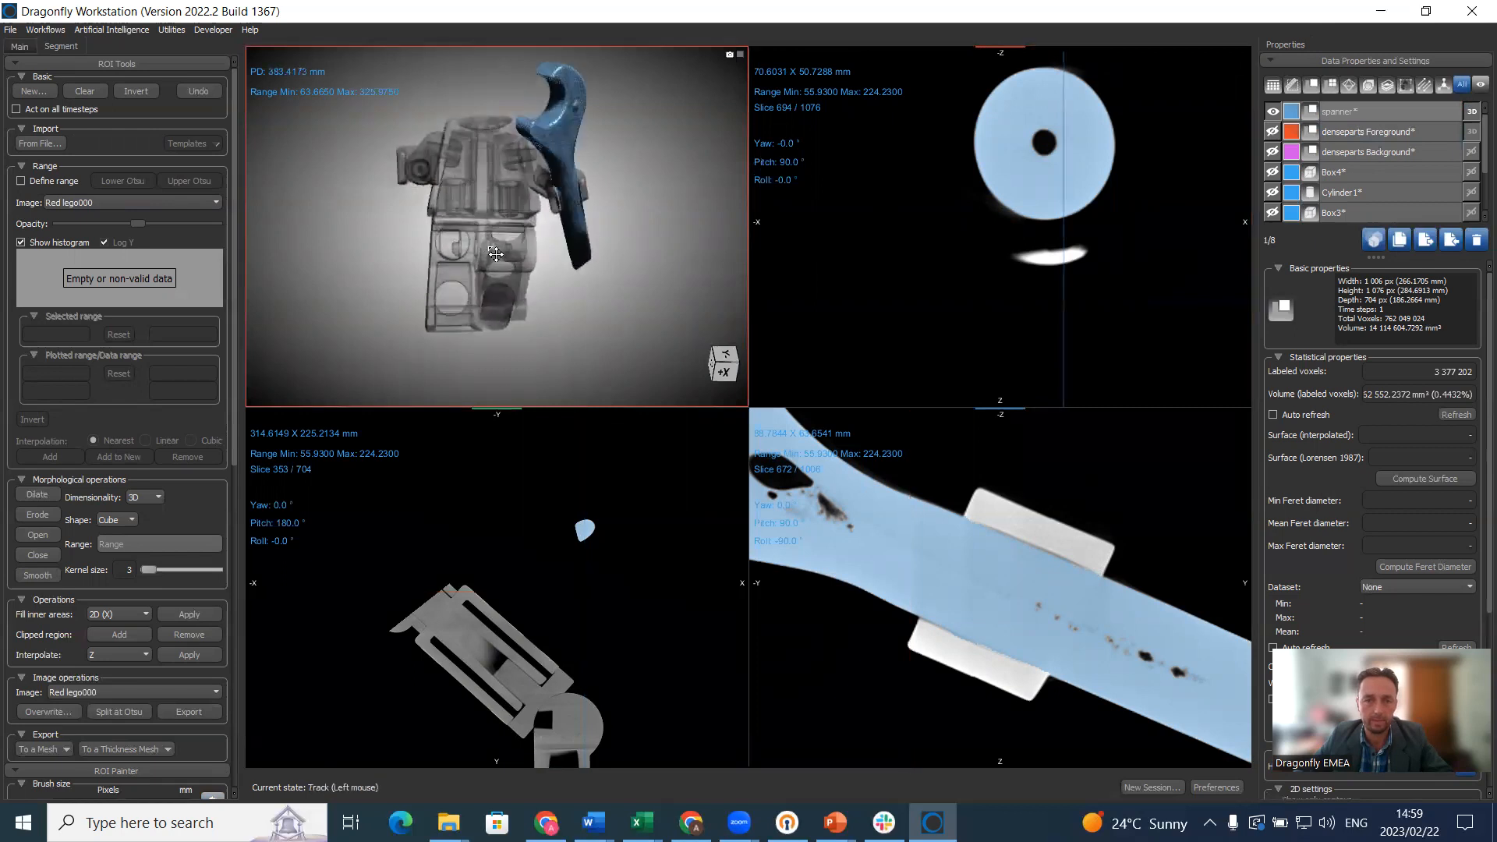
middle_drag(465, 252, 483, 275)
drag(484, 281, 432, 280)
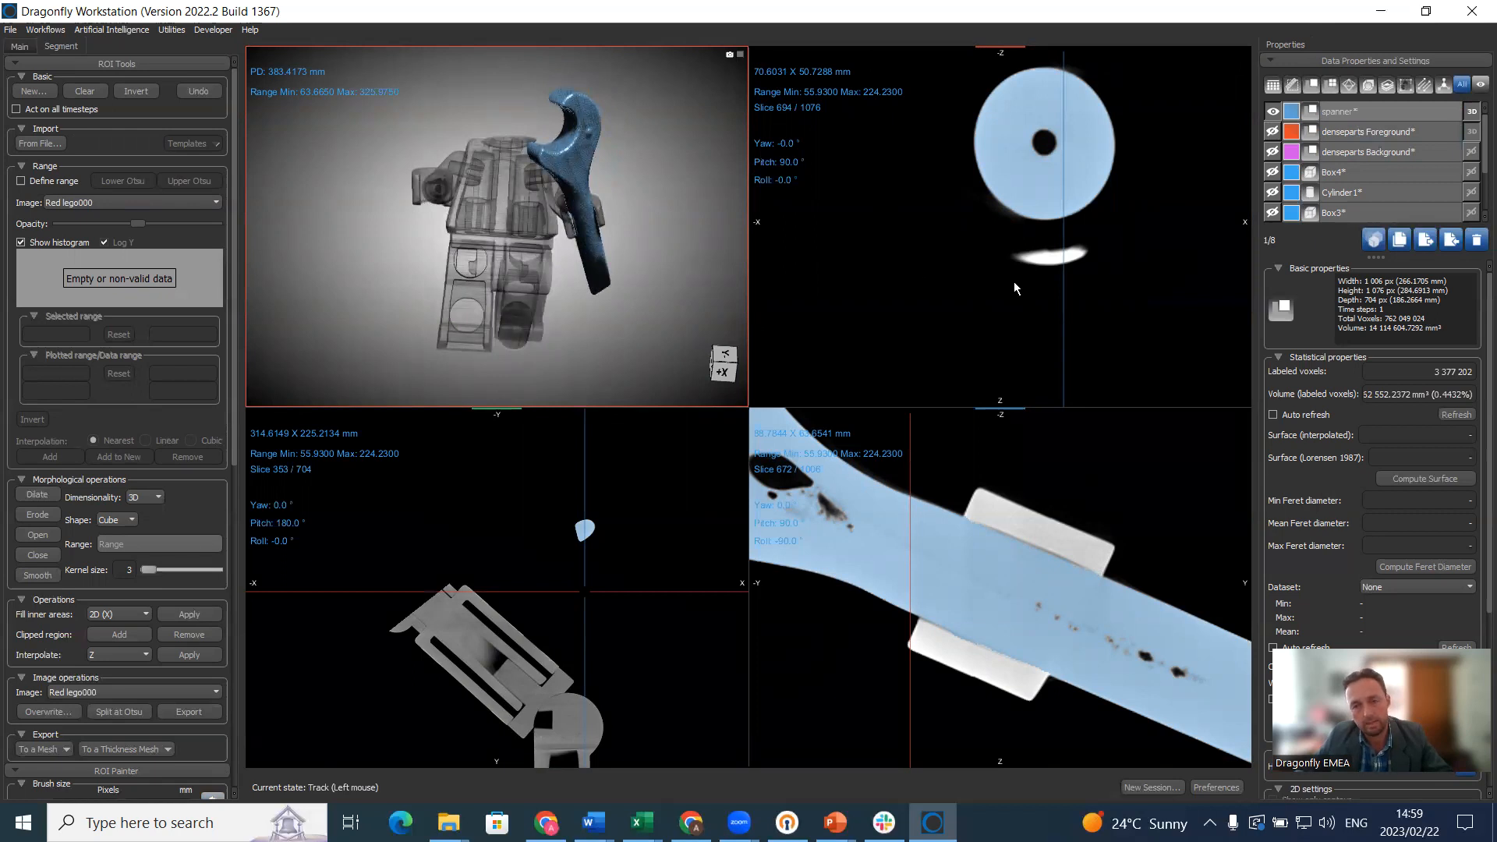
drag(446, 278, 1082, 192)
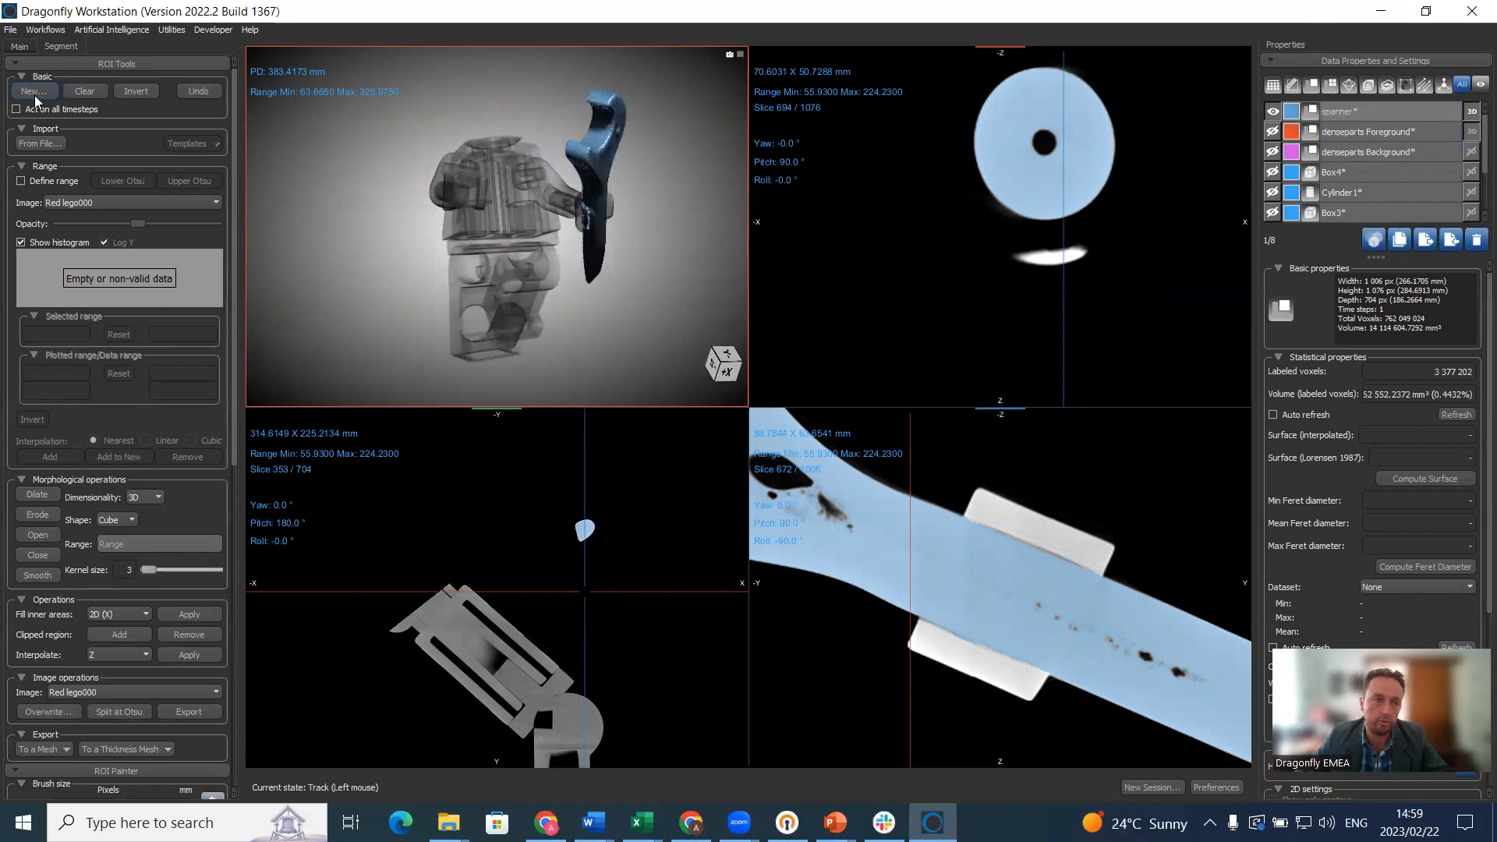
- Define an Upper Otsu range of 91.64 to 255 on Red lego000, add it to a new ROI, and select that ROI
click(20, 180)
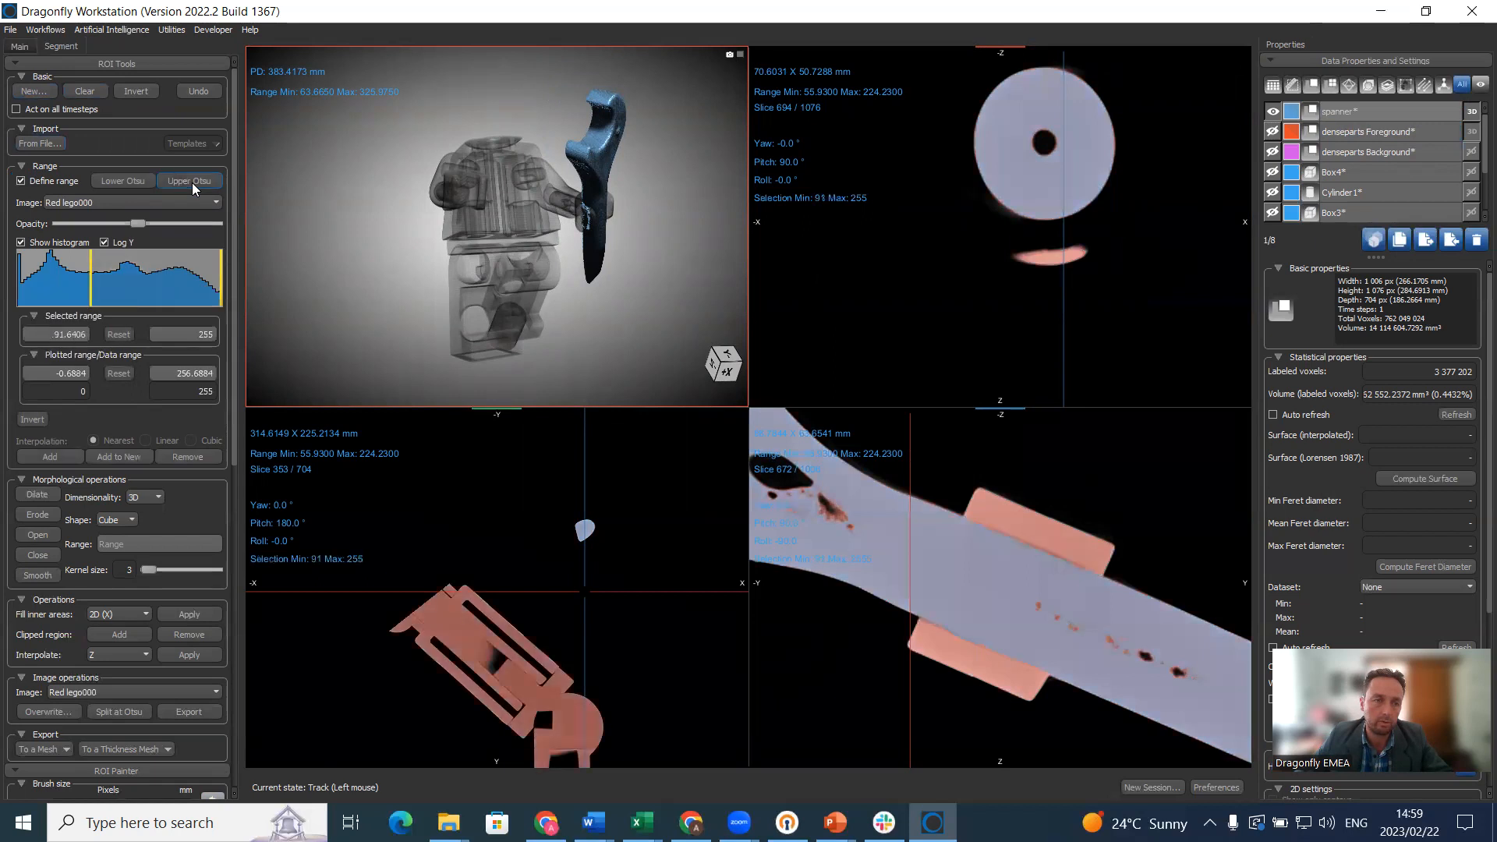
click(131, 458)
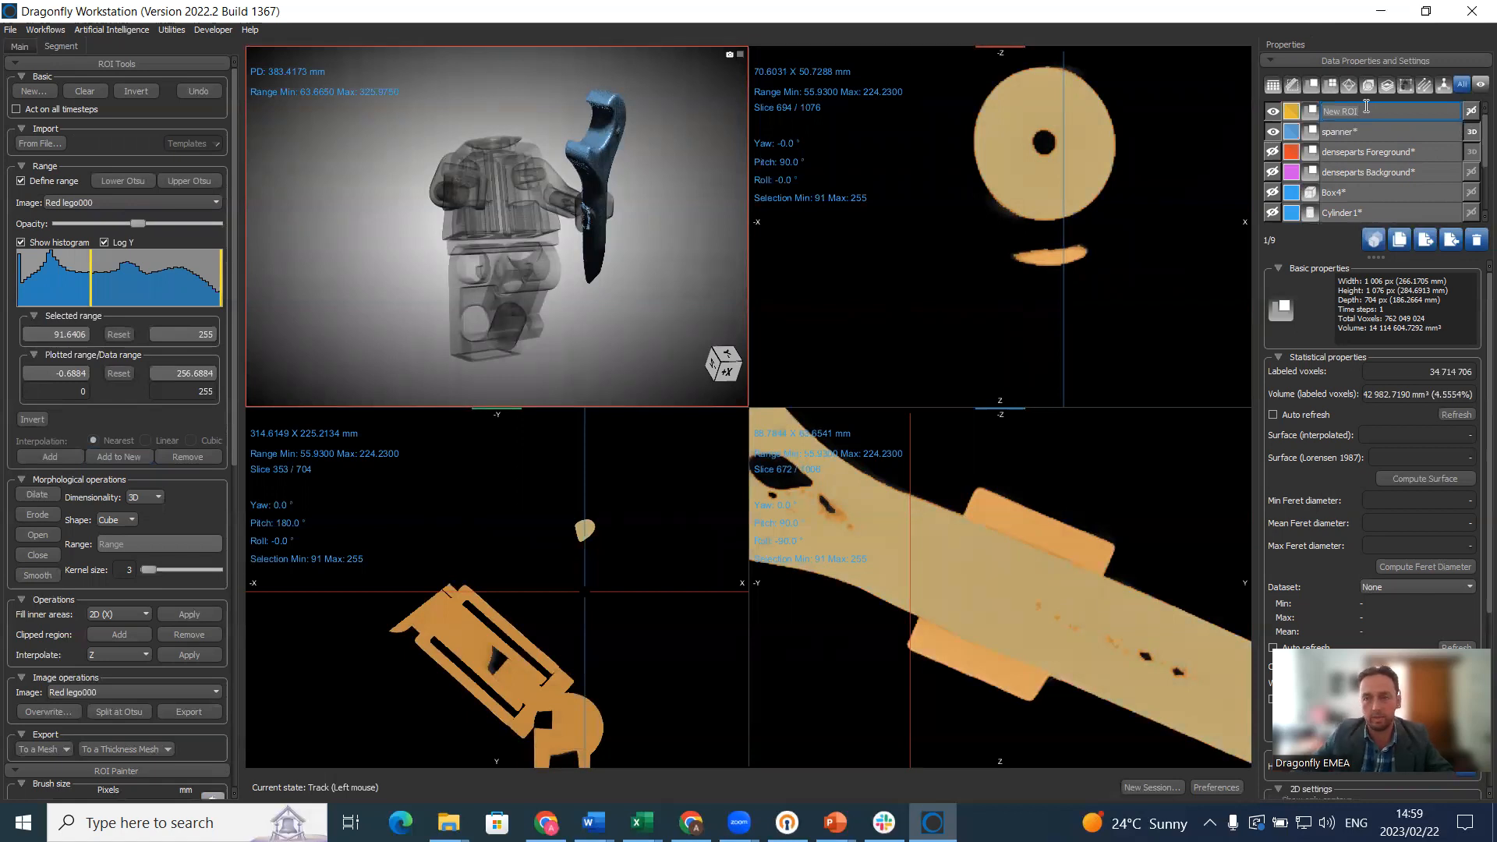
click(1390, 128)
click(1394, 110)
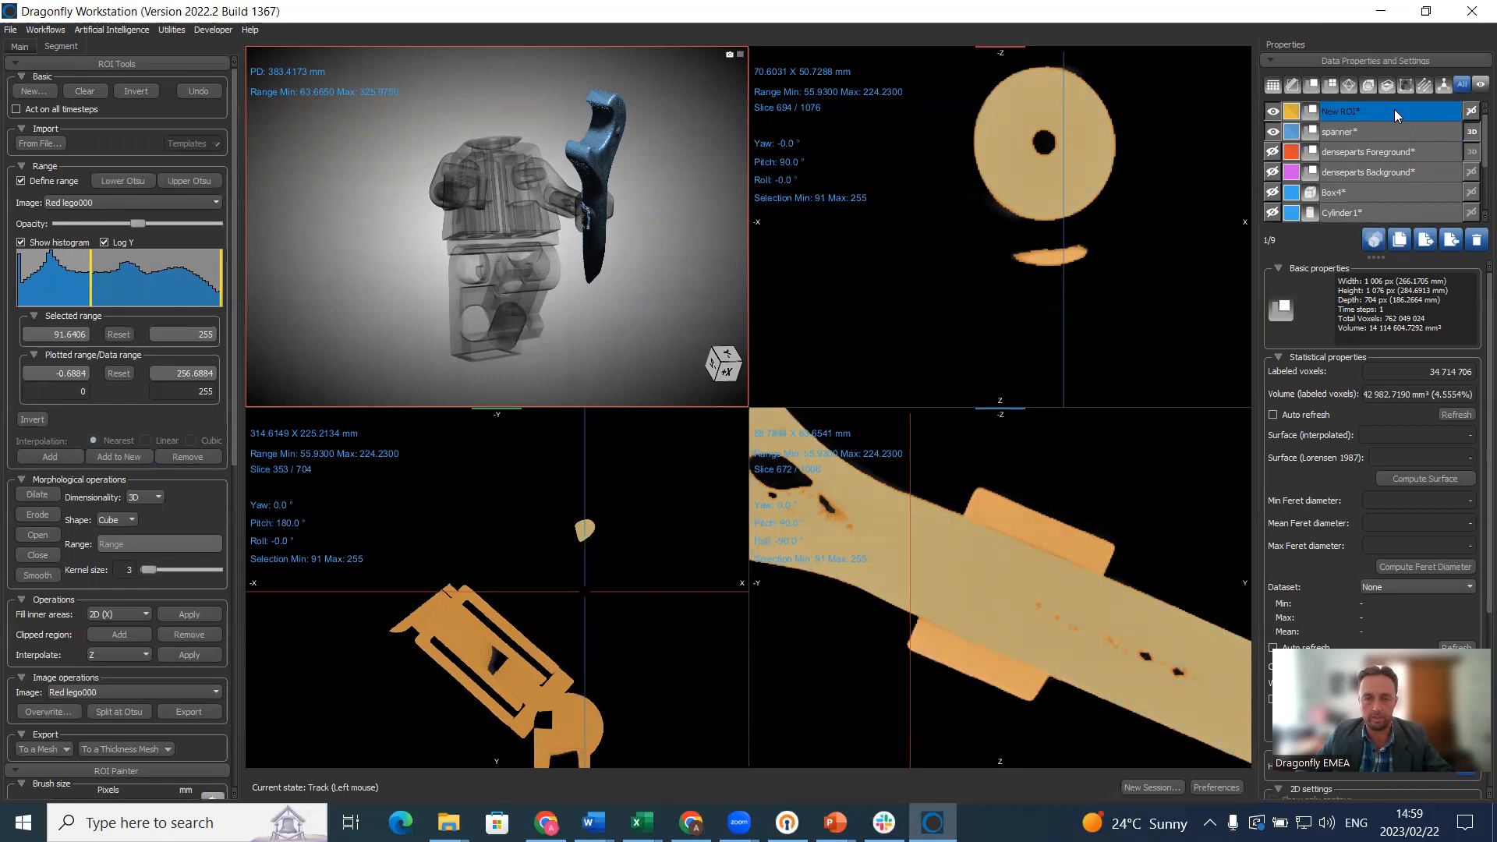
- Preview the newly thresholded ROI in 3D, hide it, and delete it
click(1471, 111)
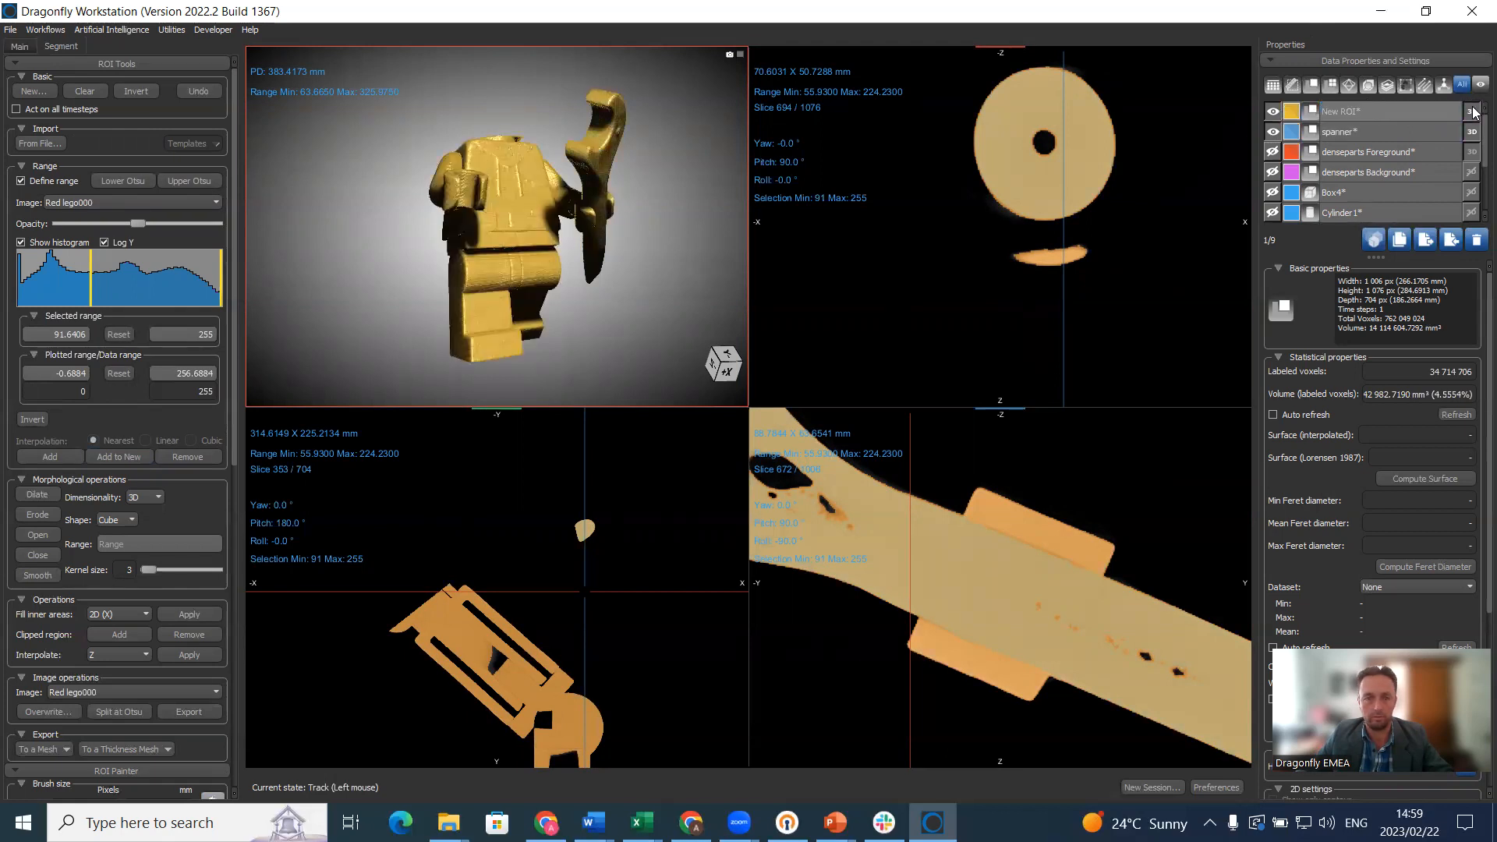
click(1472, 111)
click(1273, 112)
click(1364, 111)
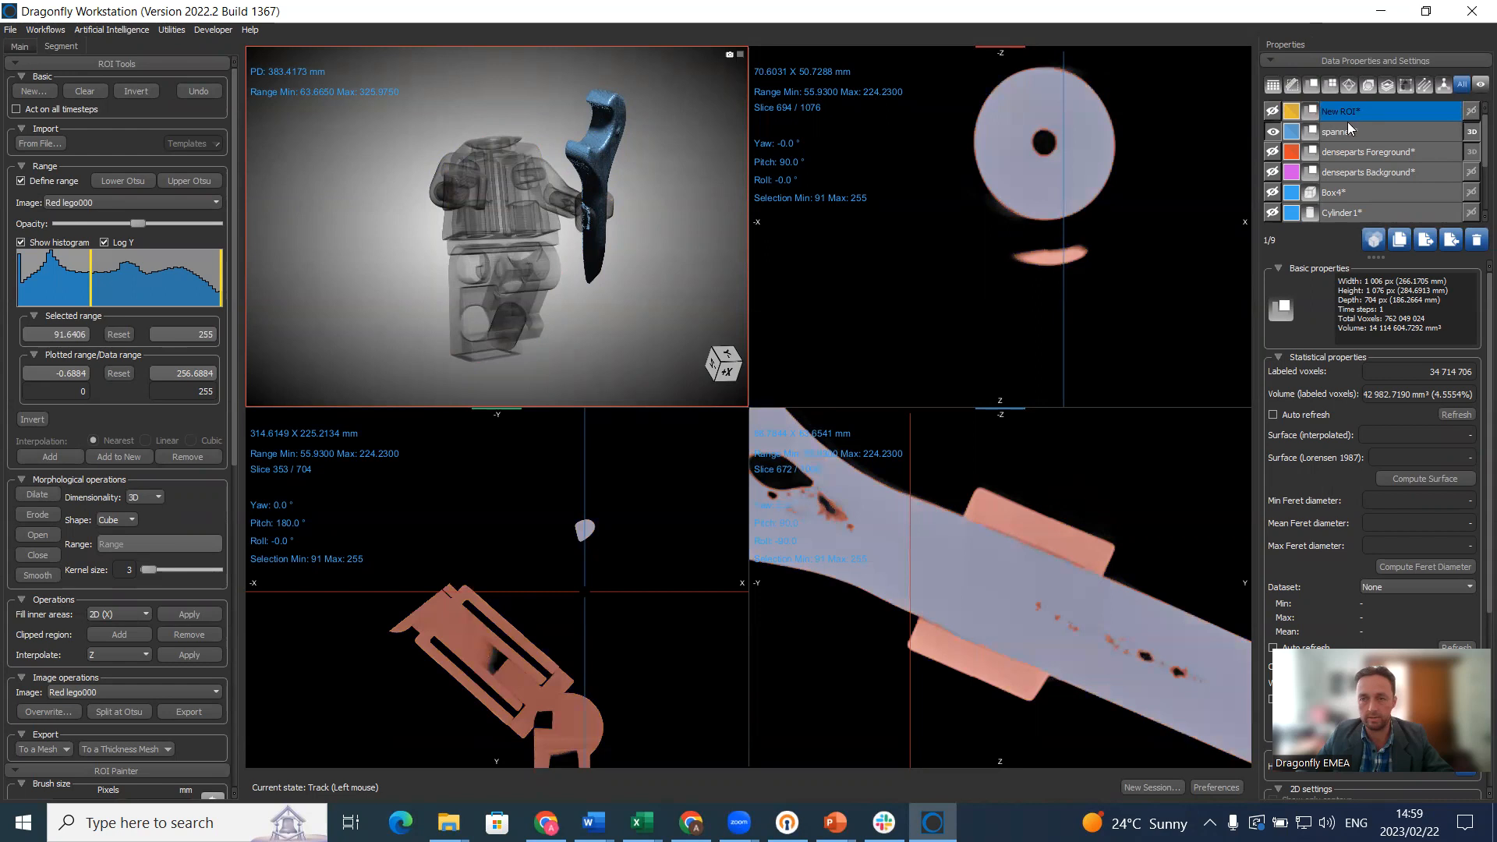
click(1477, 241)
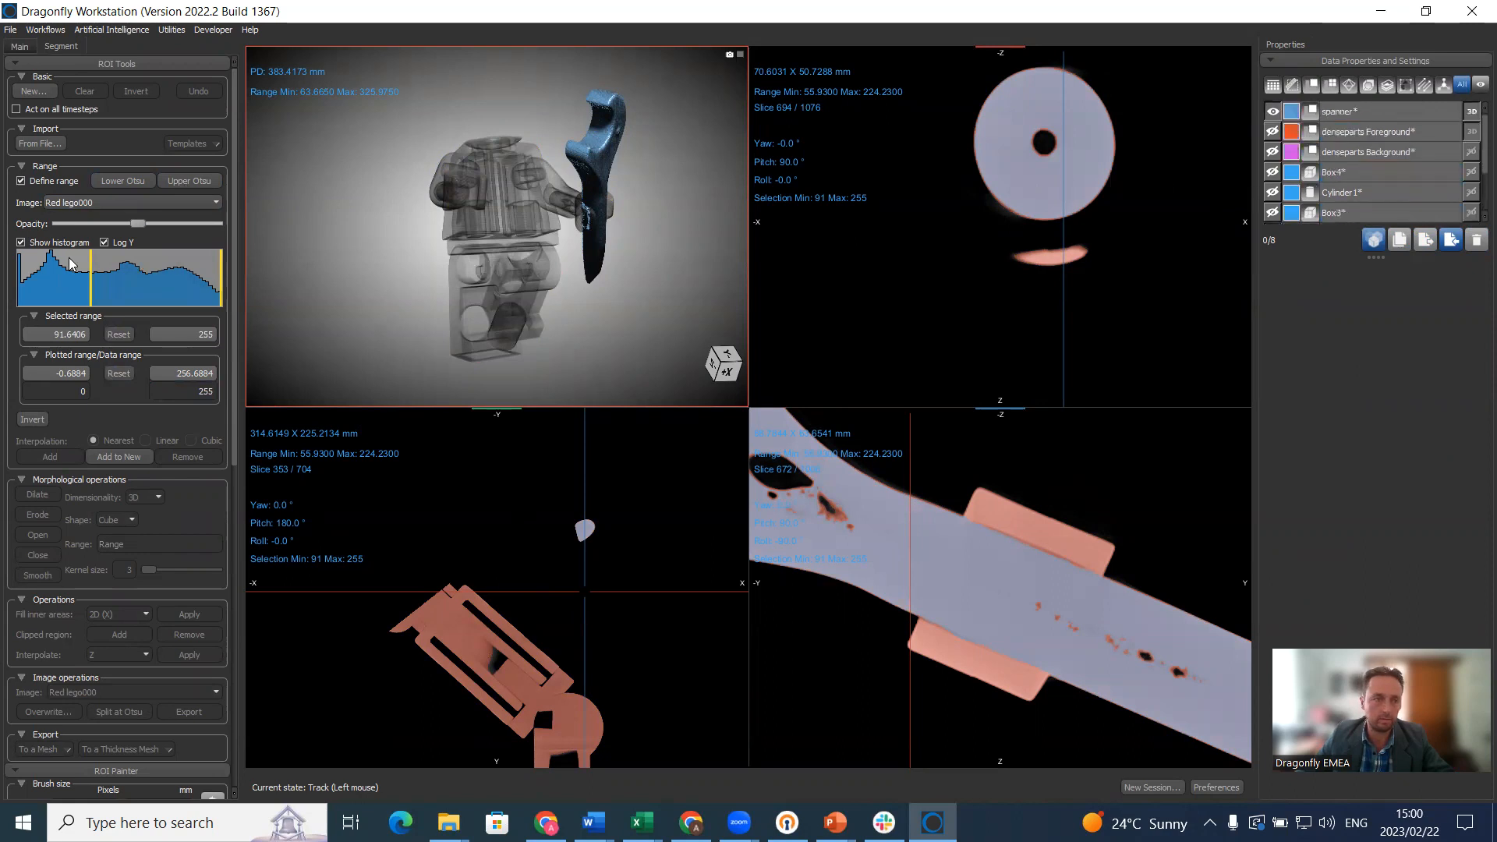
- Raise the range's lower limit to 167.9729, add the range to a new ROI, and turn off range definition
drag(93, 276, 151, 287)
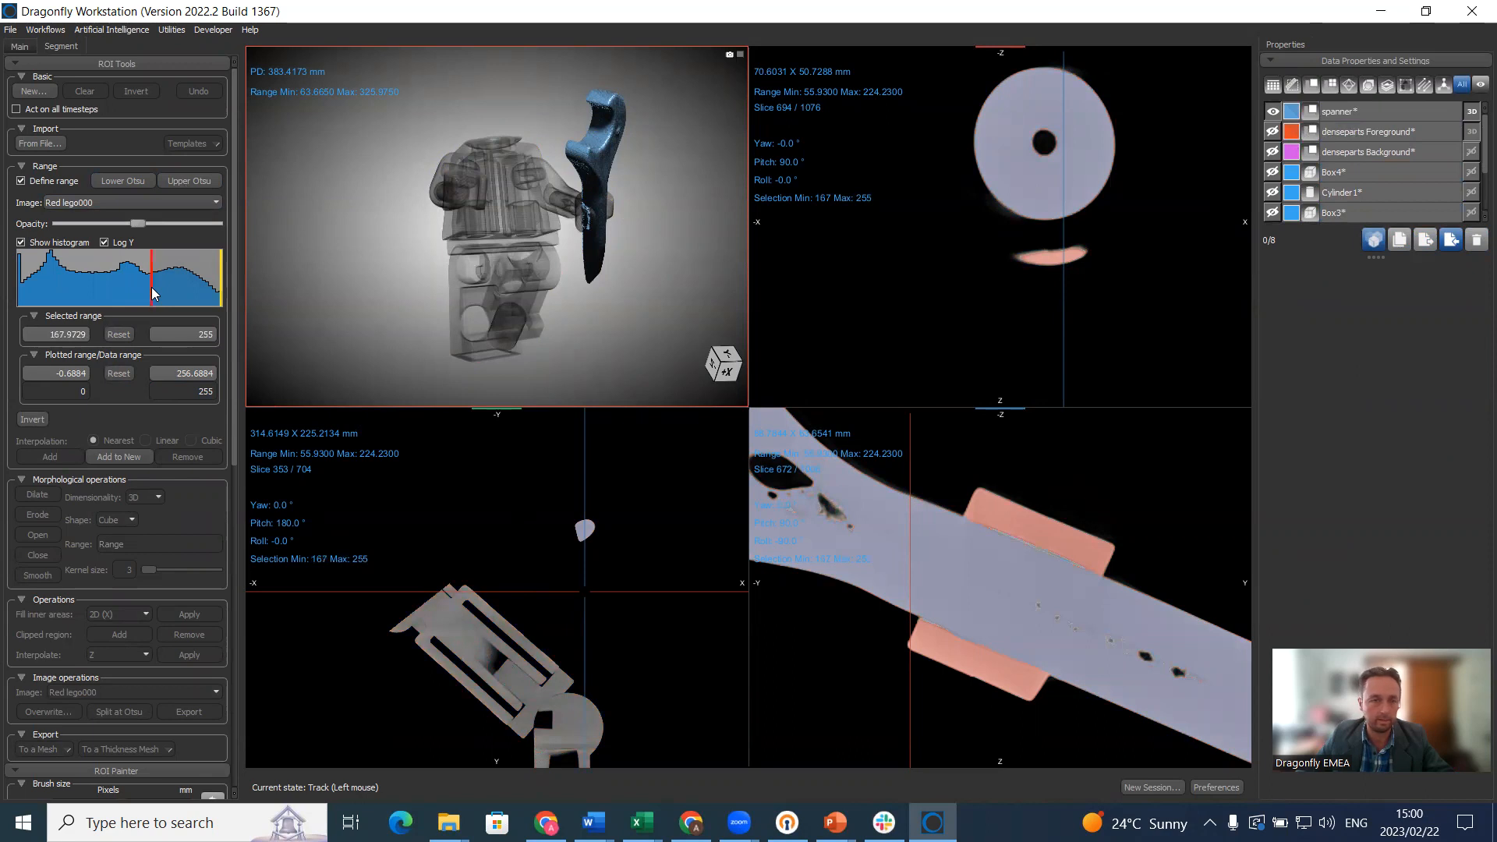
click(132, 457)
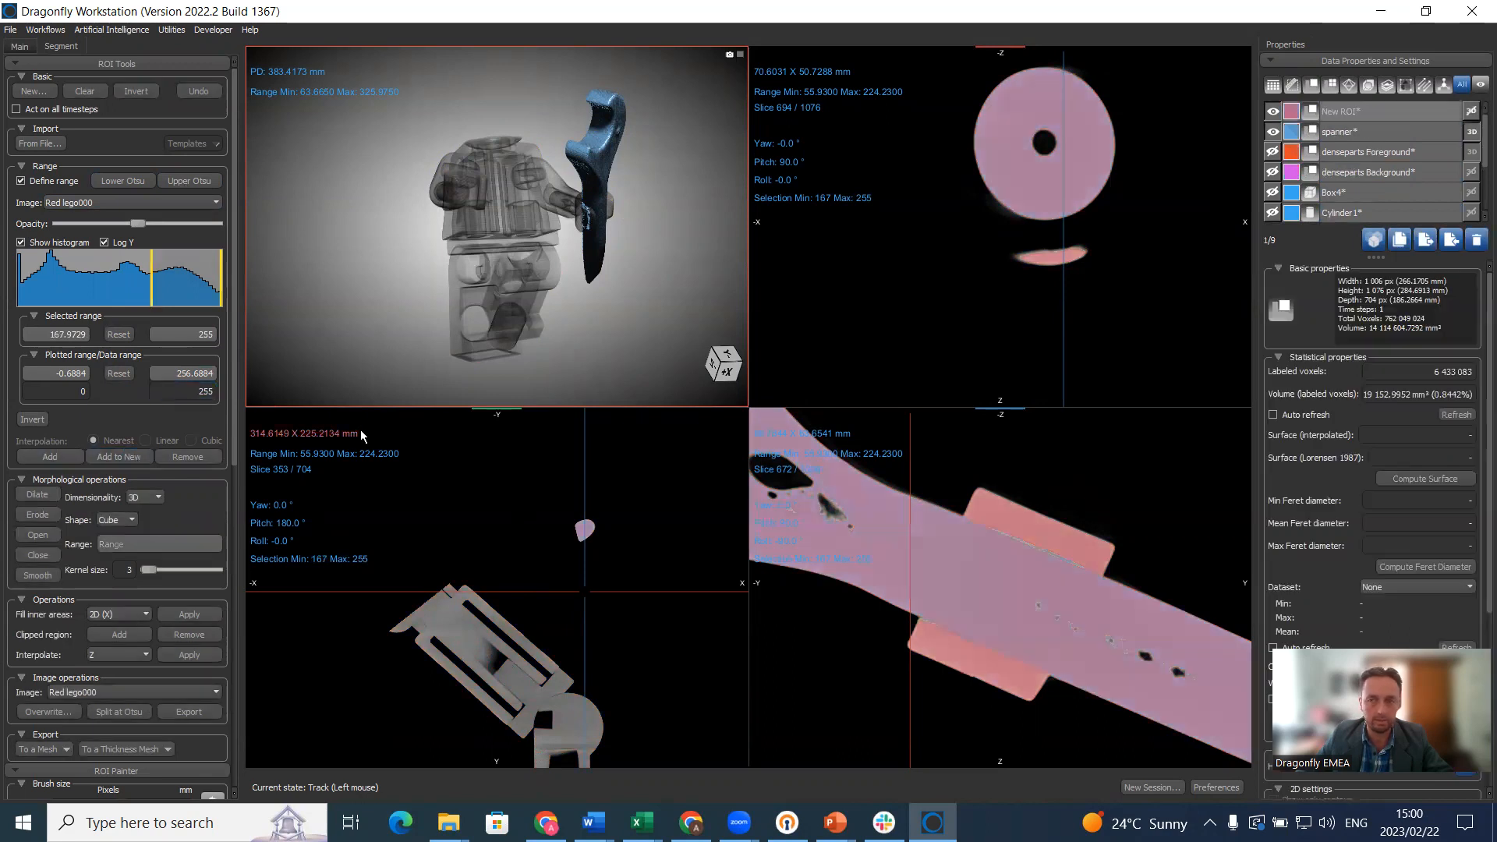
click(1363, 111)
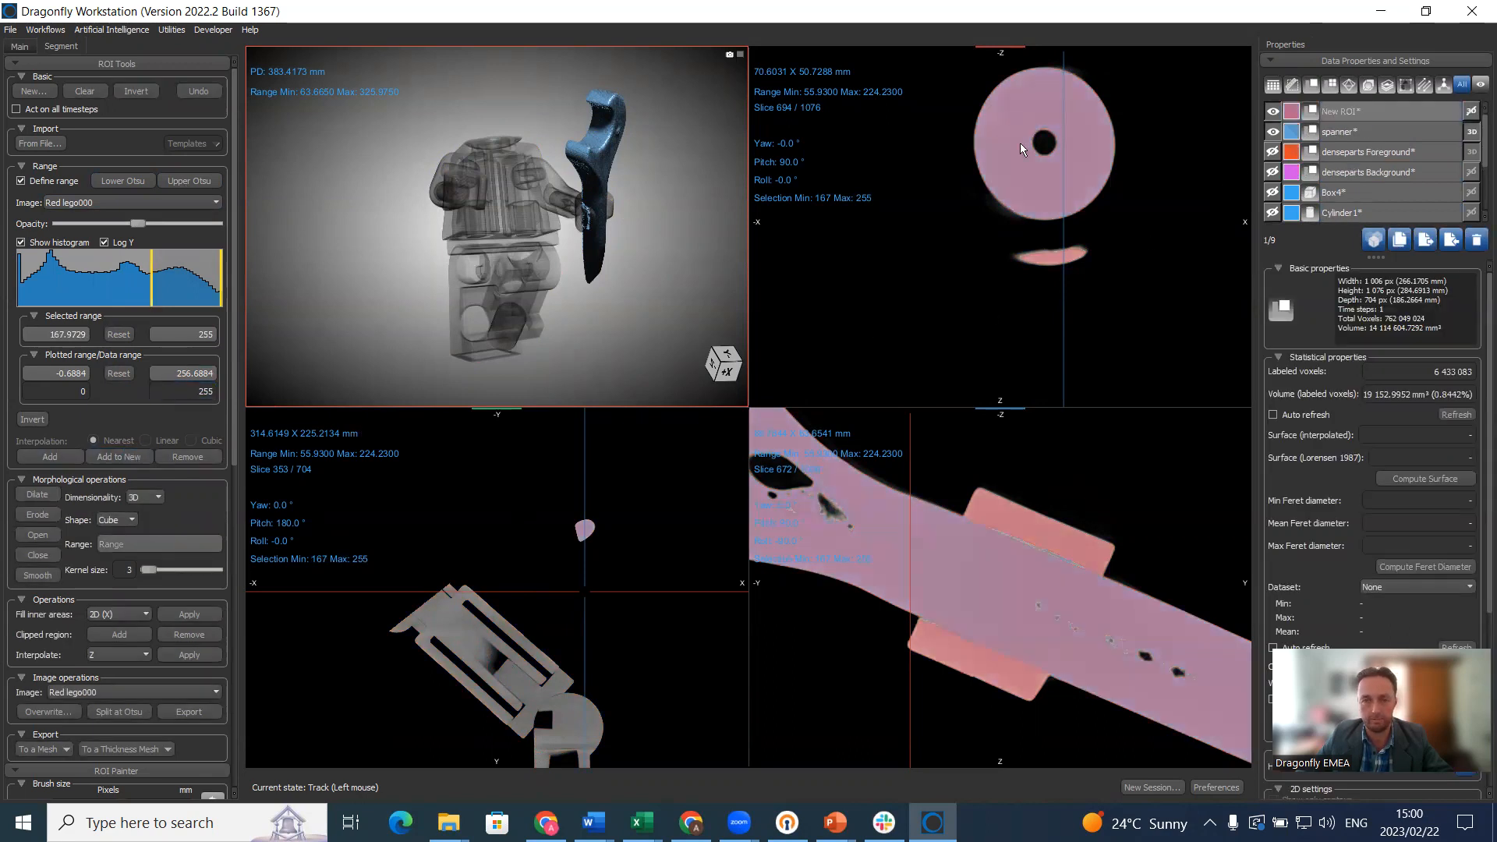
click(36, 180)
- Rename the new ROI "hands plus spanner"
click(1386, 108)
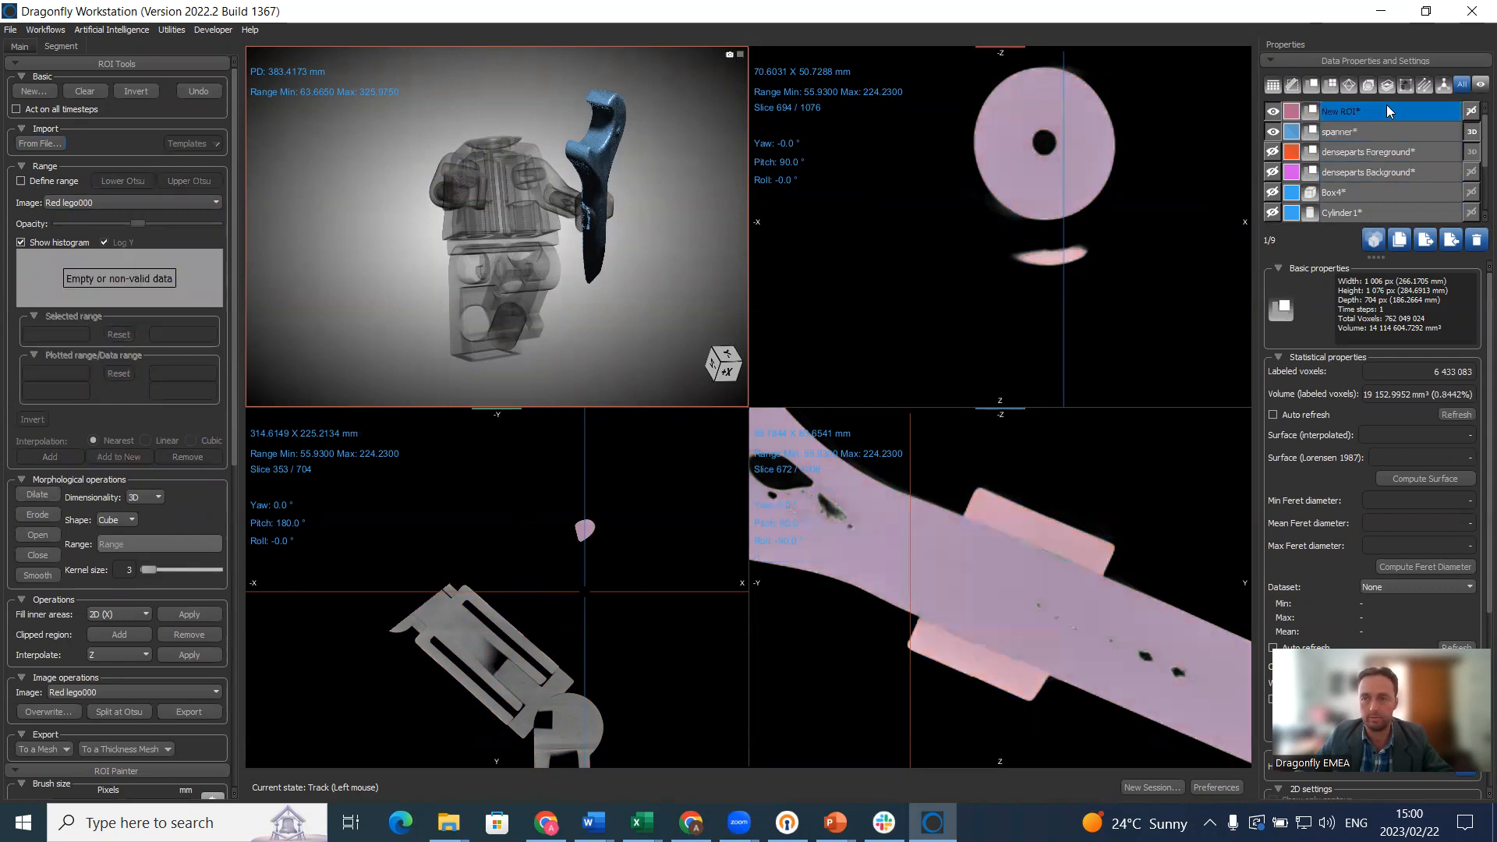
double_click(1386, 115)
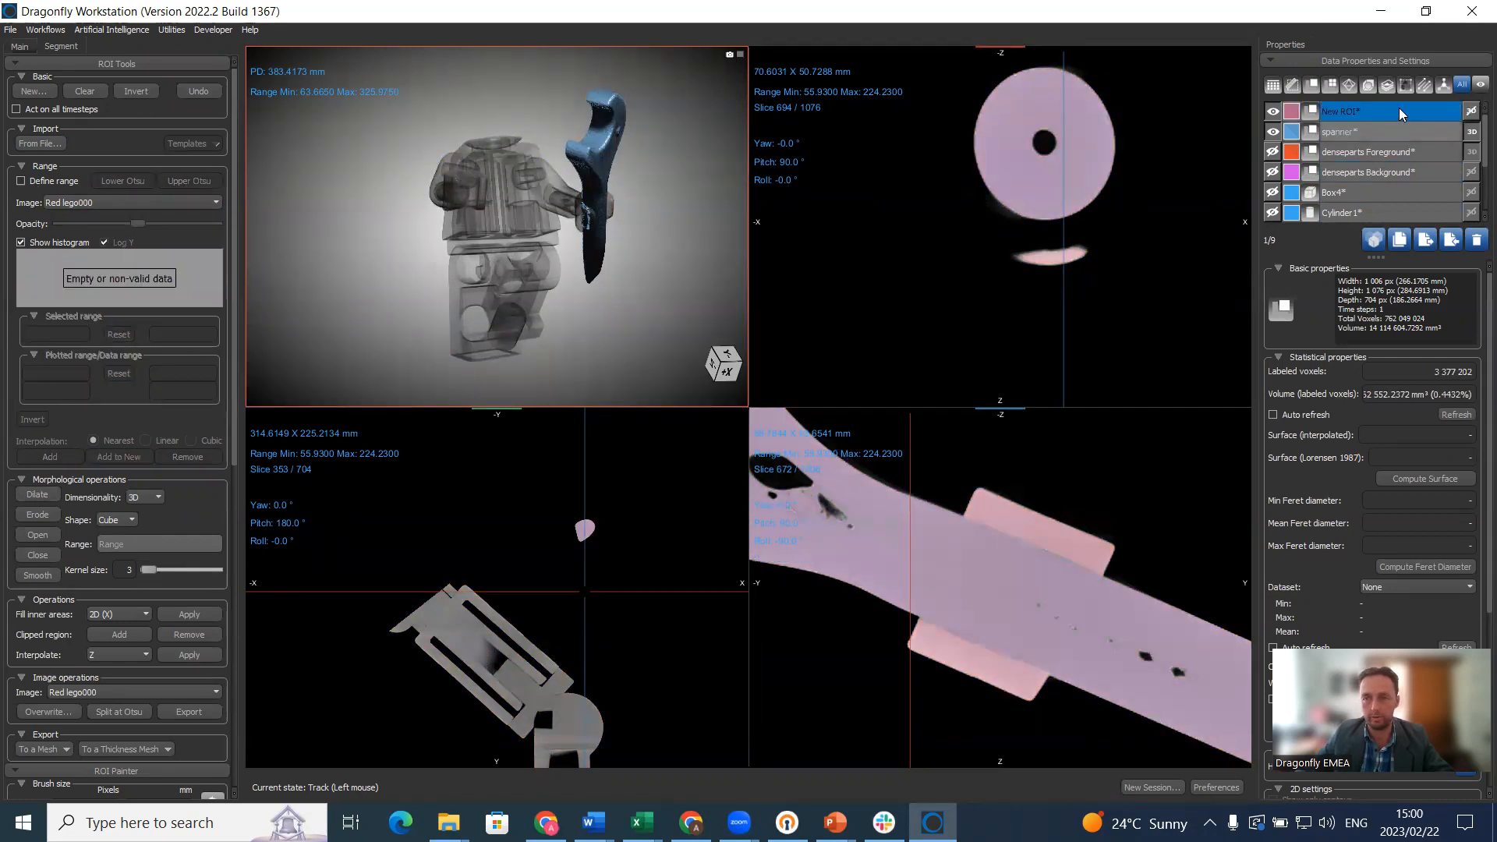
double_click(1400, 109)
text(hands plus)
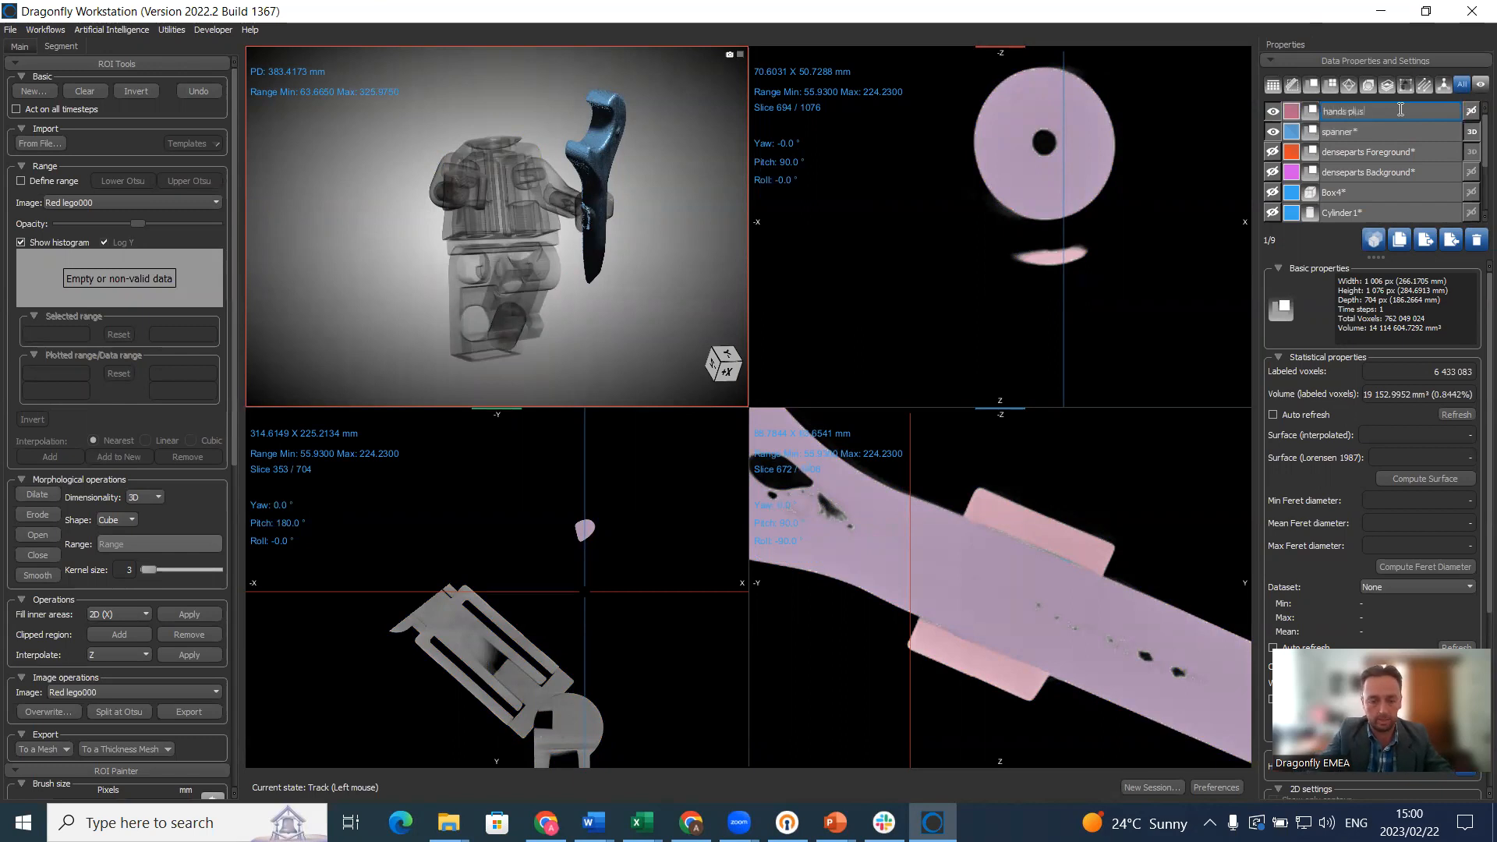
text( spanner*)
- Subtract the spanner ROI from hands plus spanner into a new ROI named "hands"
click(1392, 126)
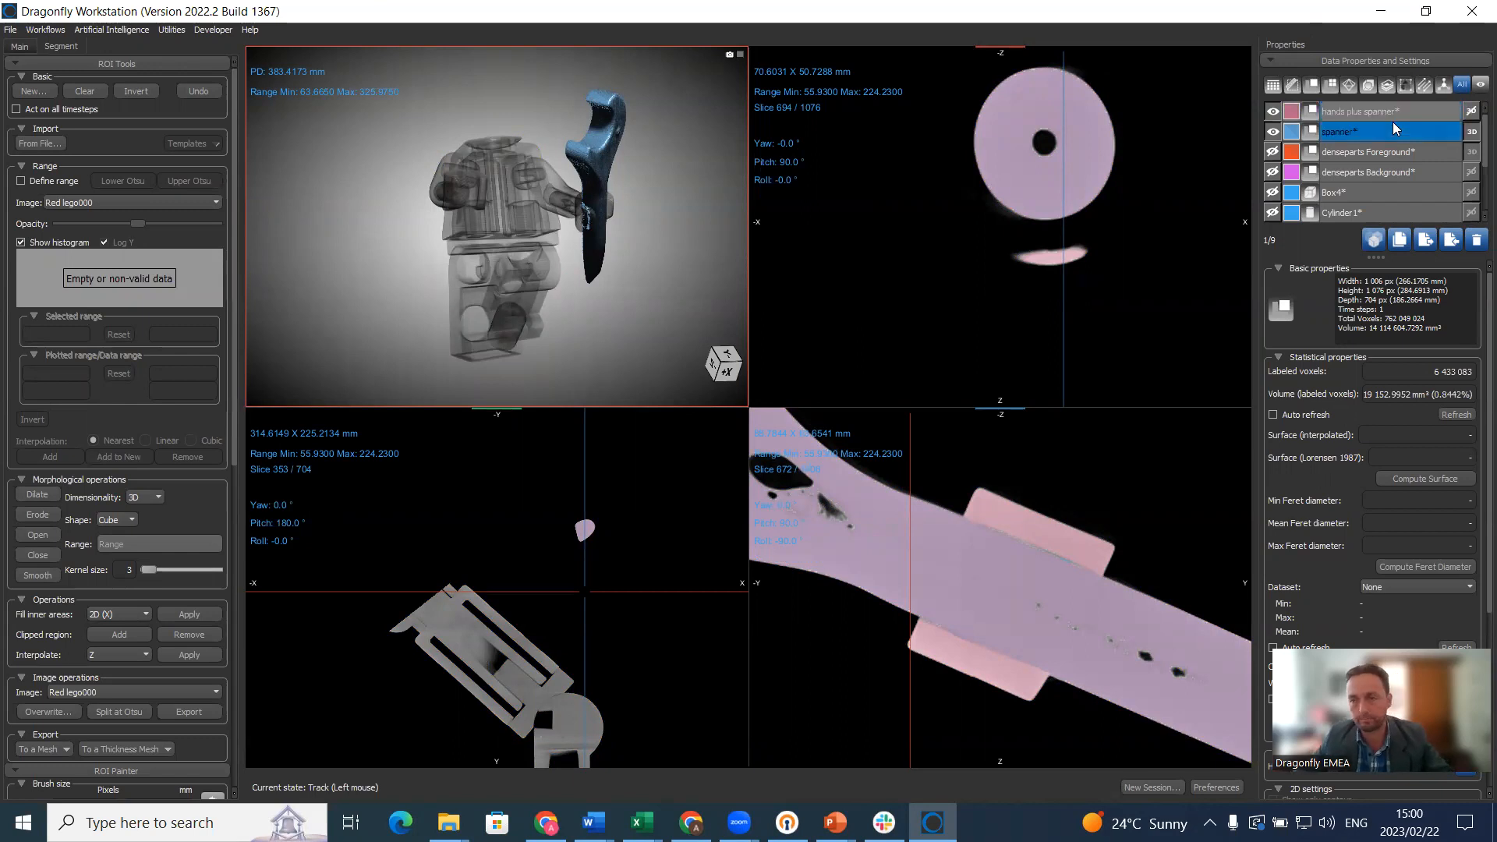
shift+click(1362, 129)
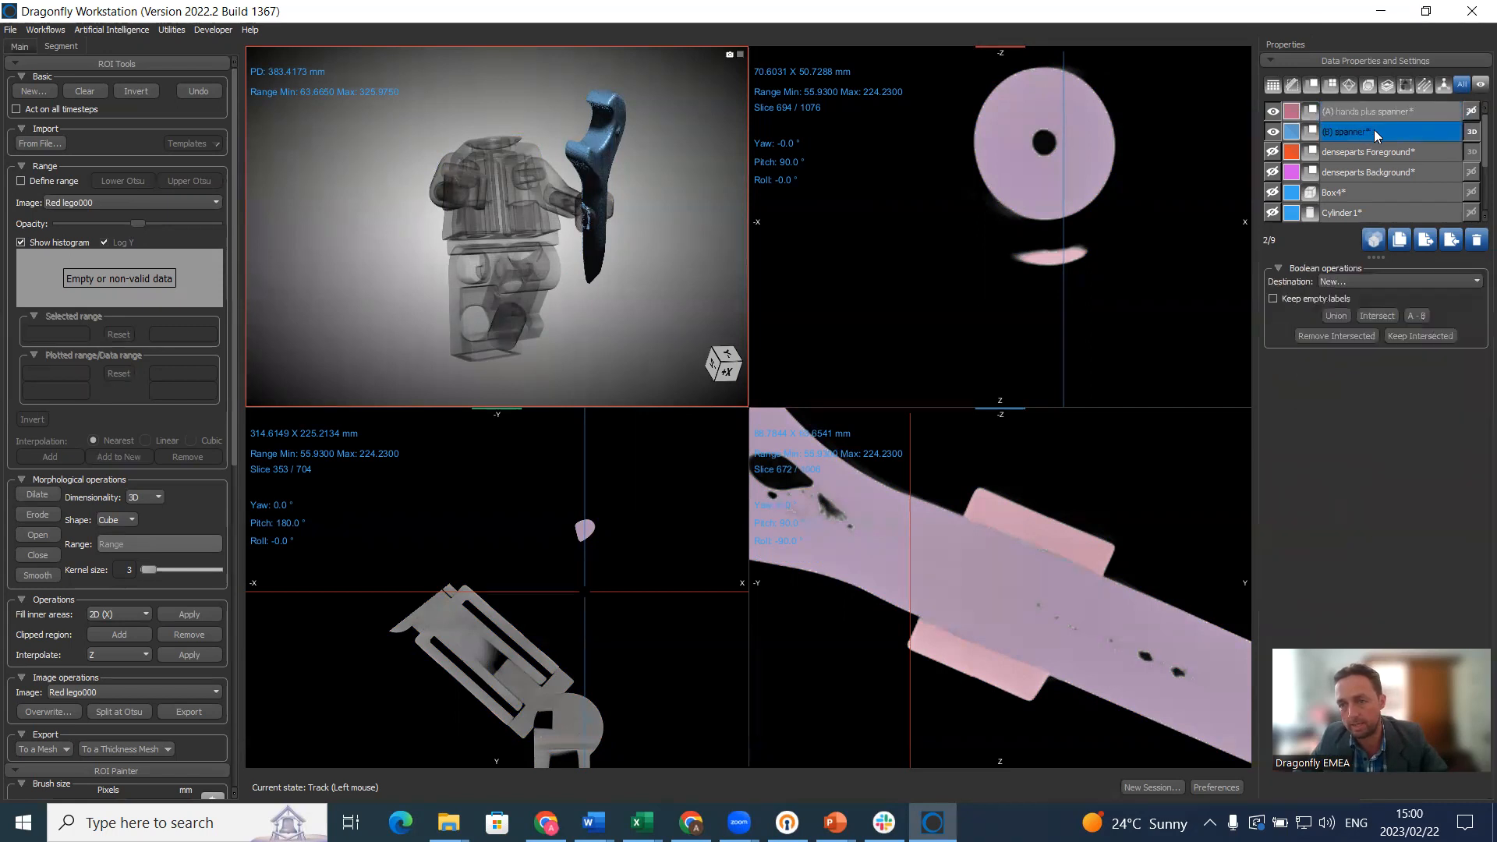
click(1415, 316)
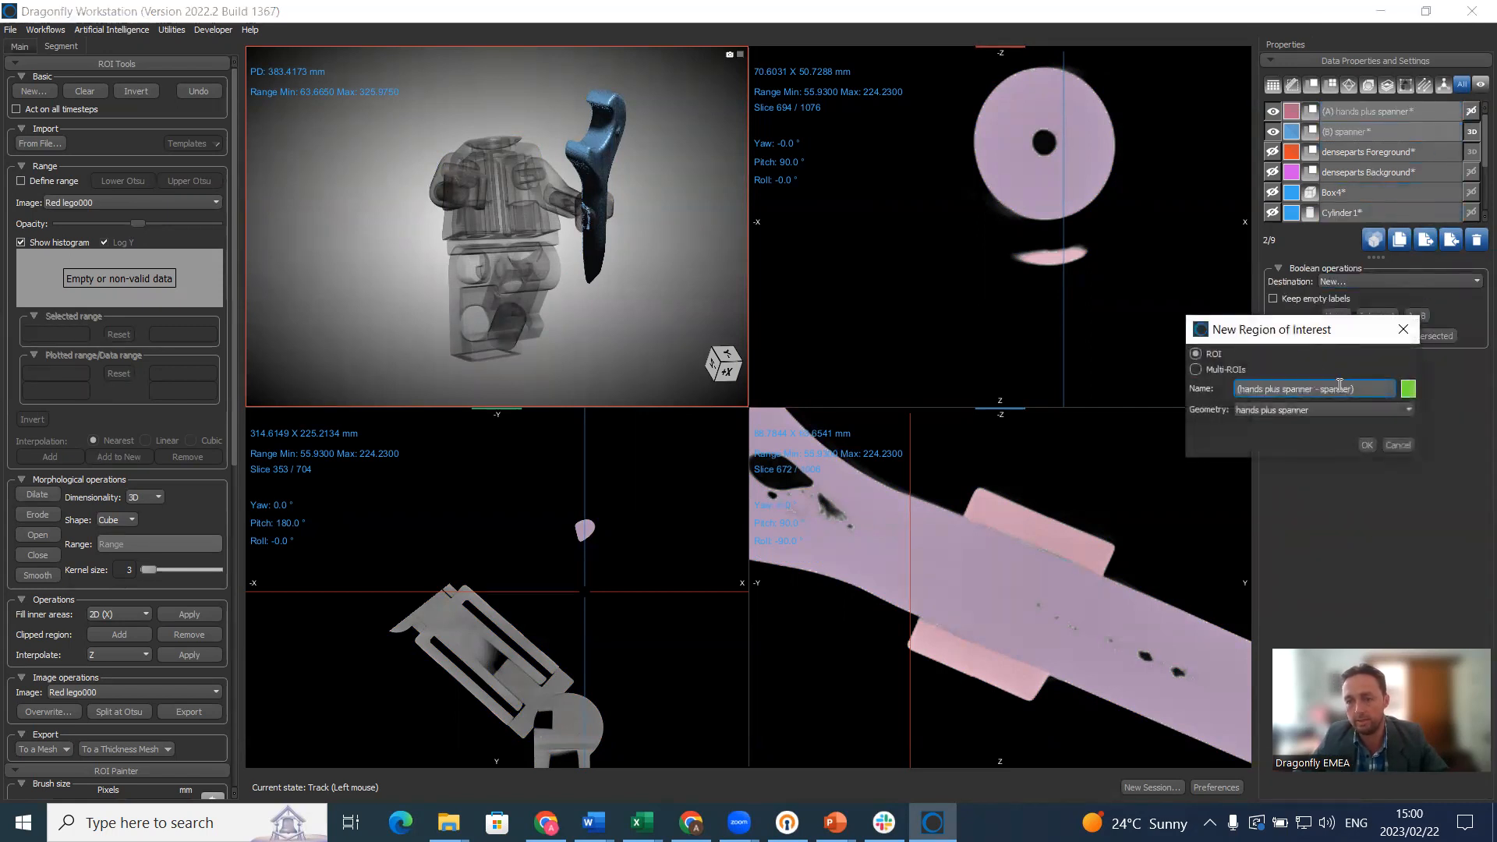
text(hands)
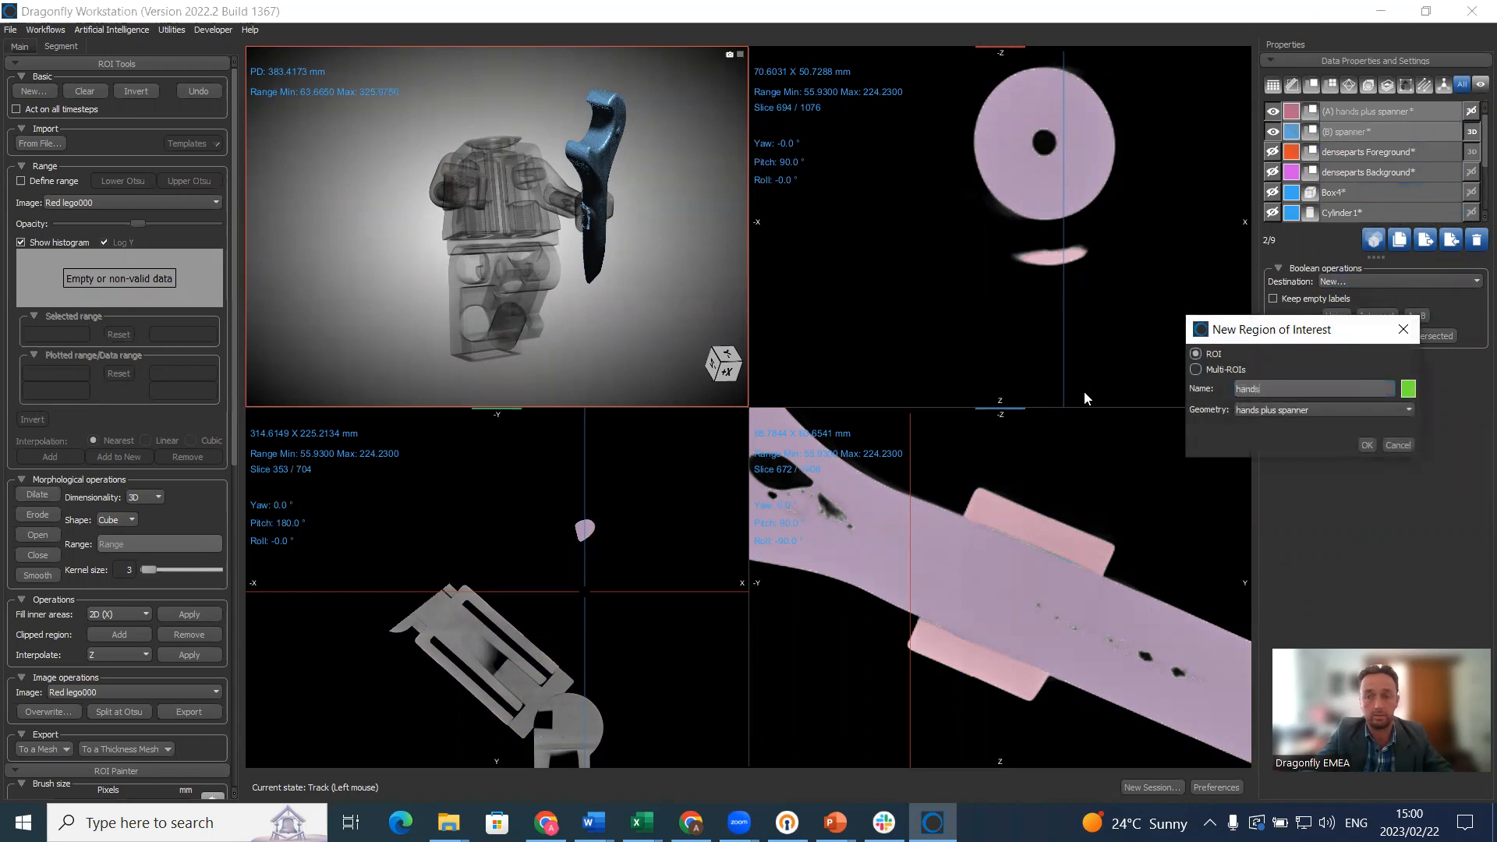
key(Return)
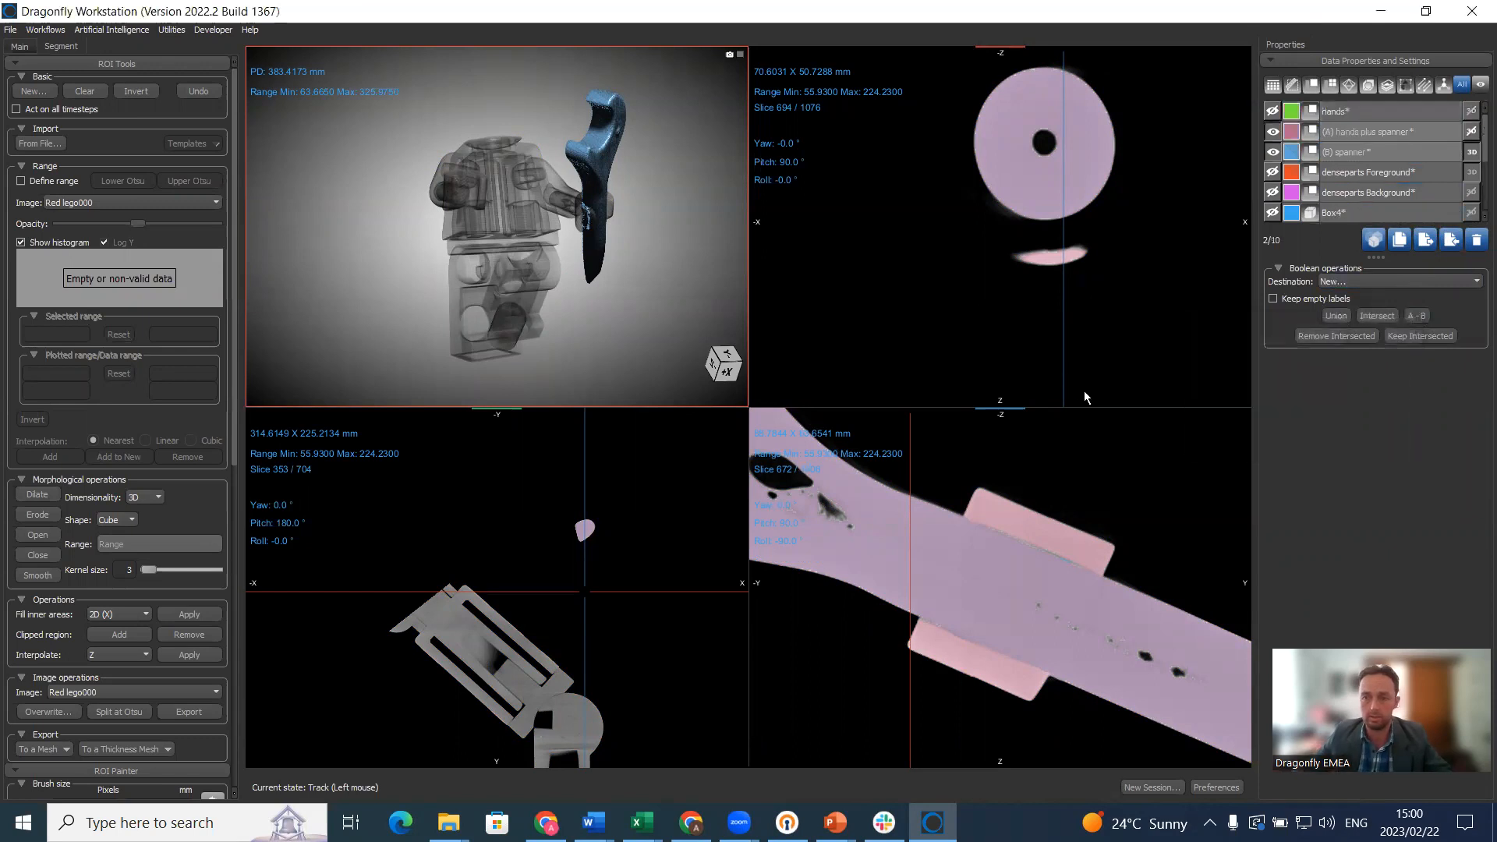
- Hide hands plus spanner, show the hands ROI in 2D and 3D, and inspect it from another angle
click(1272, 131)
click(1272, 111)
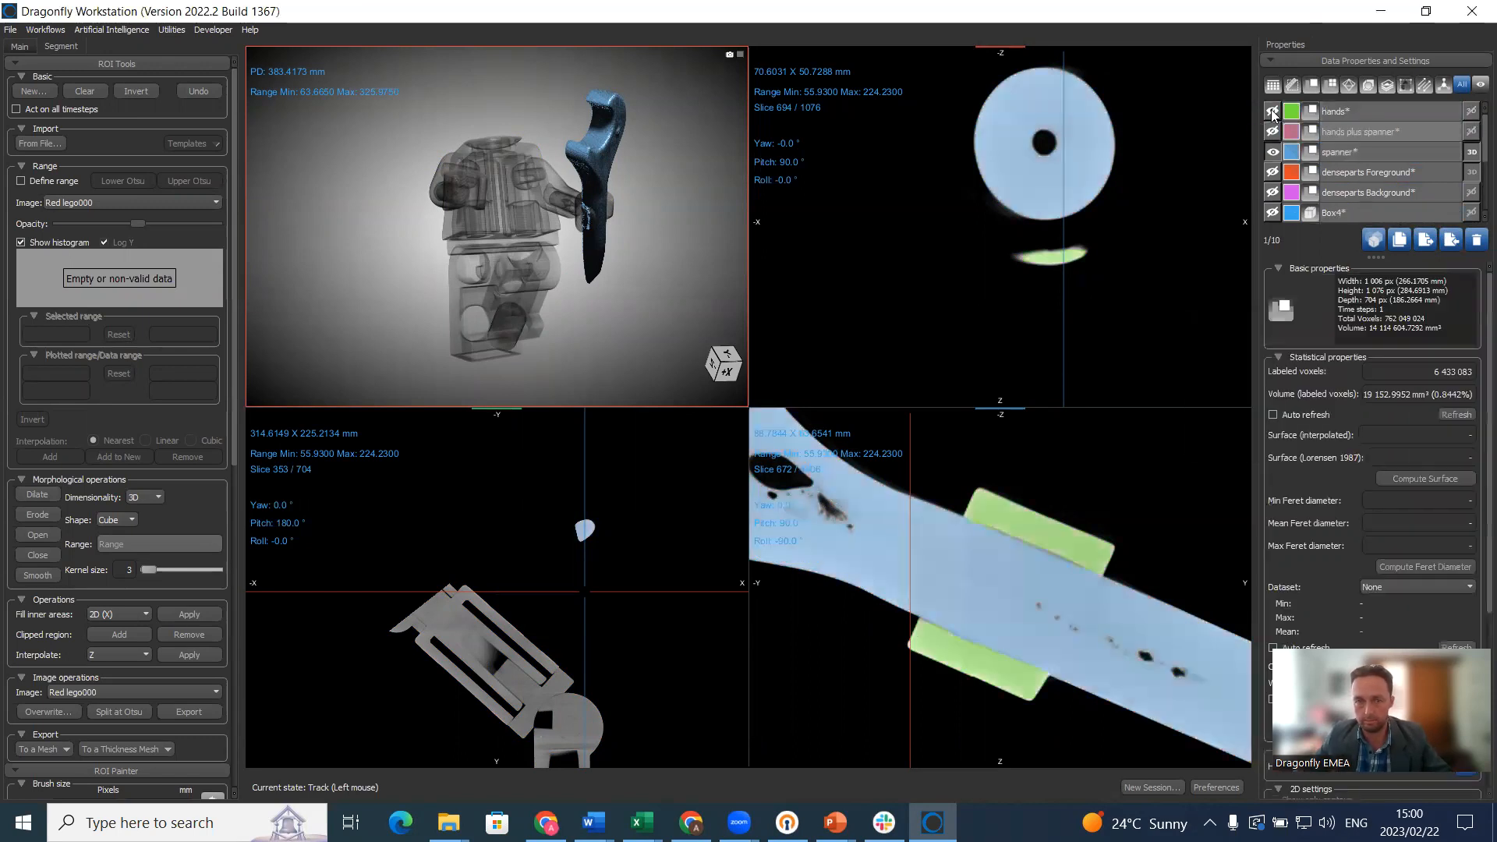
click(1355, 111)
click(1470, 112)
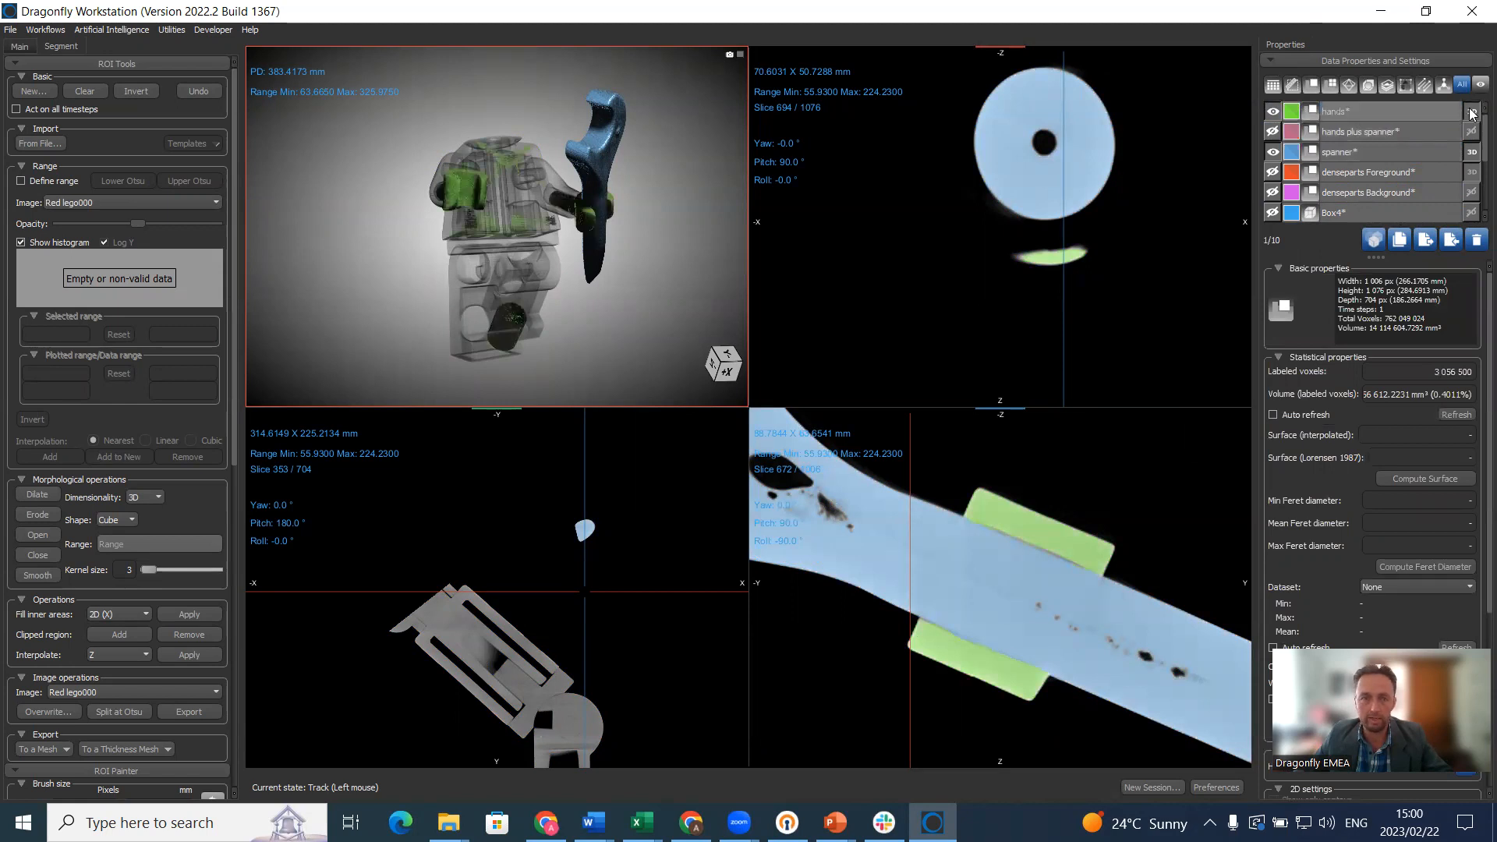
drag(528, 292, 484, 312)
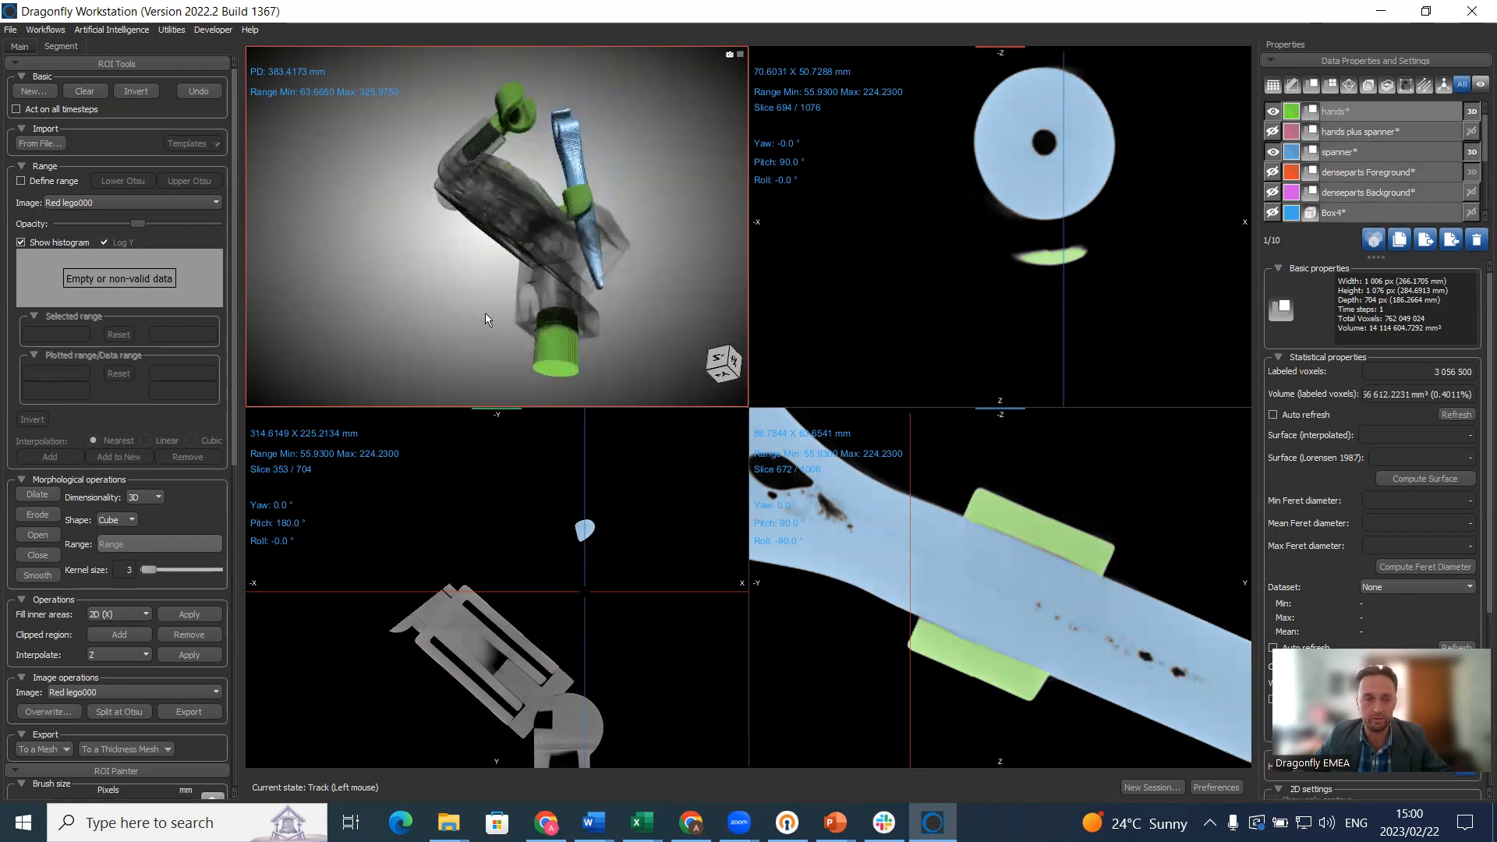
- Check the extent of Box4 in the 3D view, hide it, and show Box3 instead
click(1272, 212)
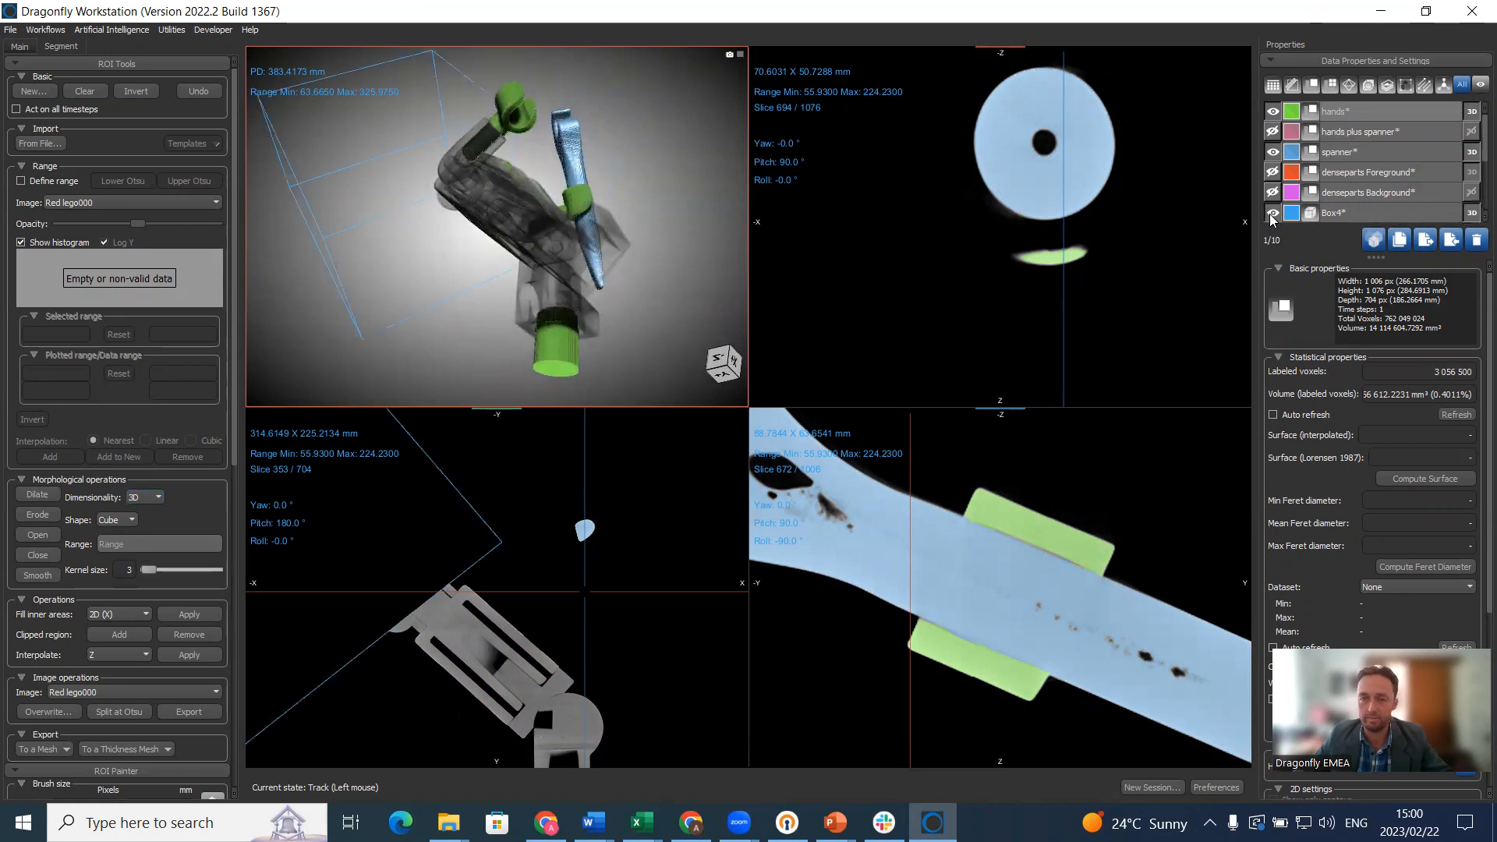
click(1273, 213)
scroll(1310, 199, down, 1)
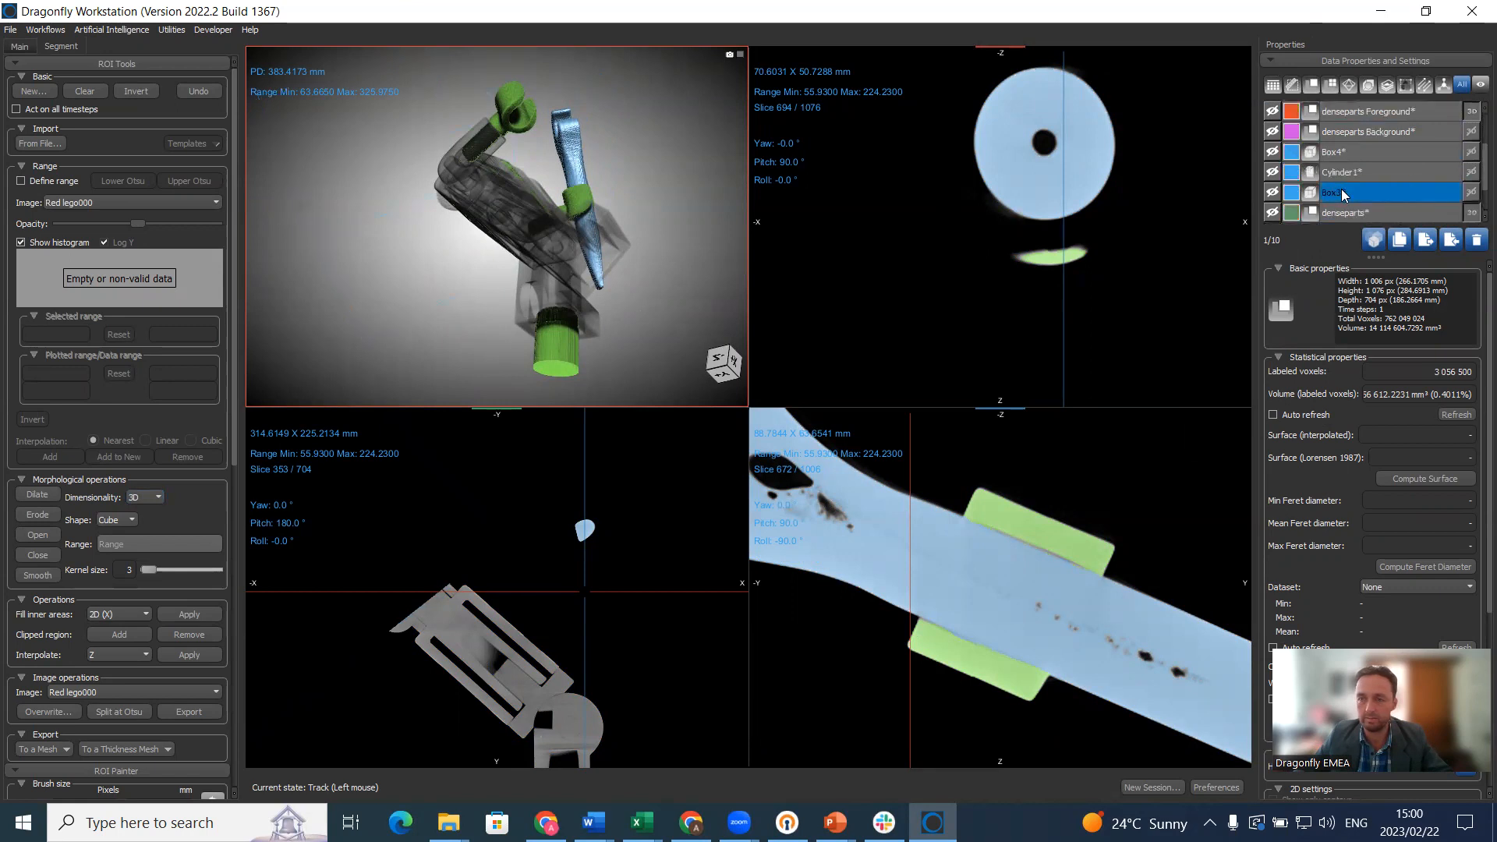
click(1272, 192)
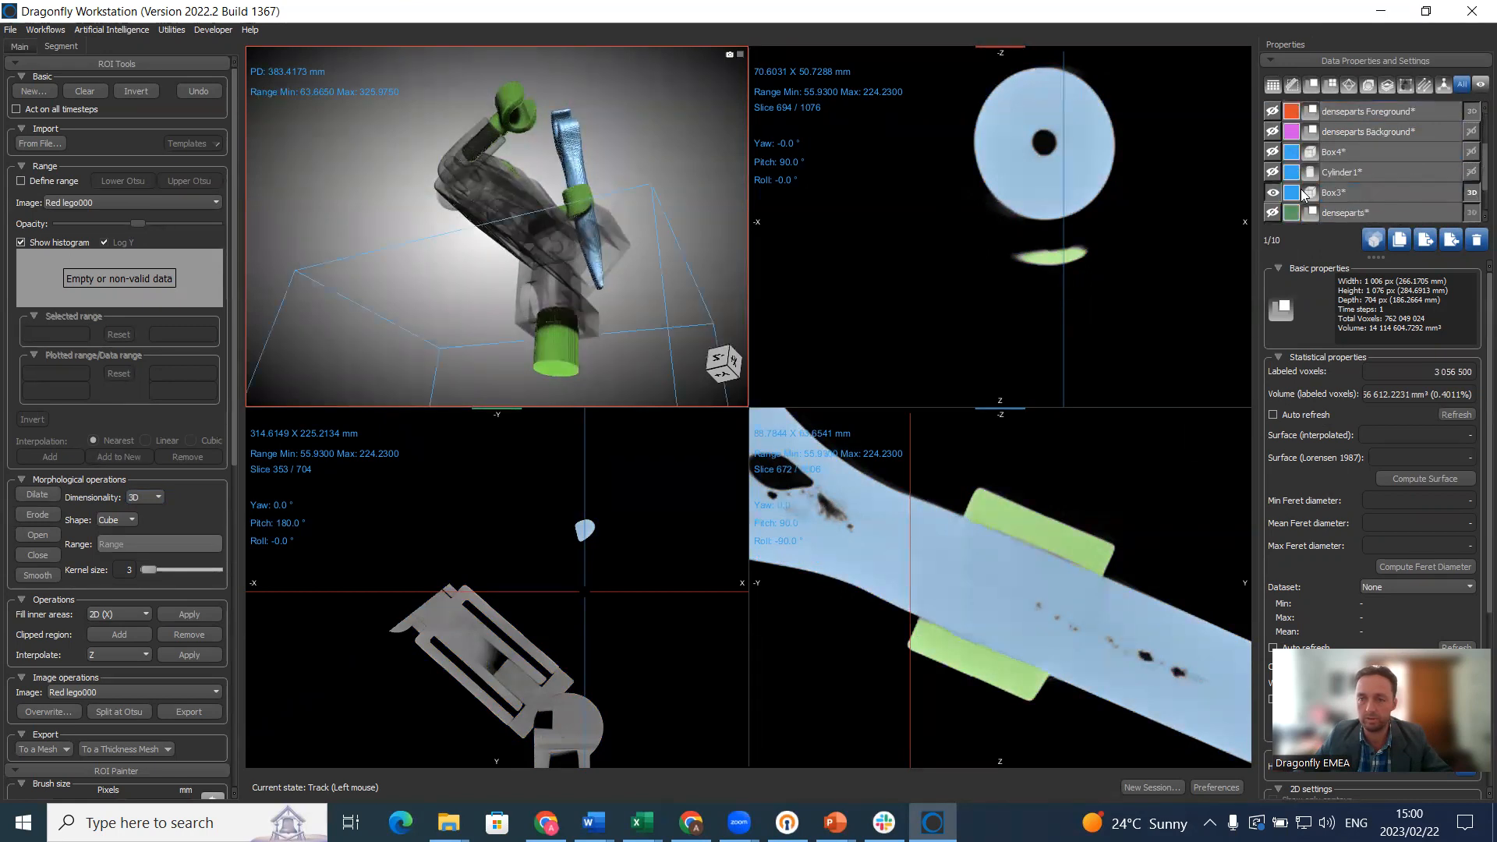
click(1355, 195)
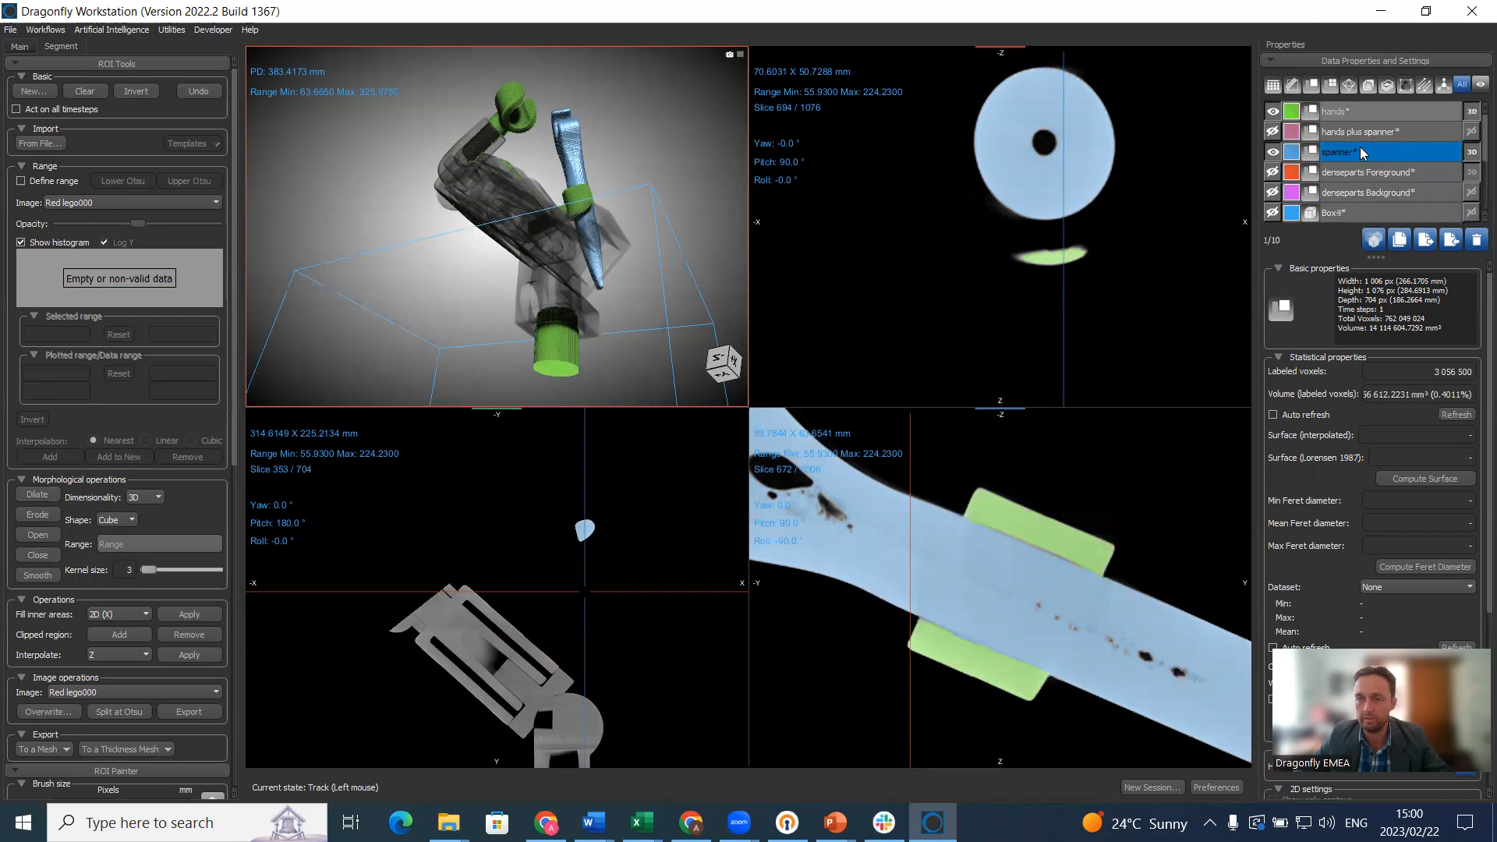
scroll(1349, 191, down, 1)
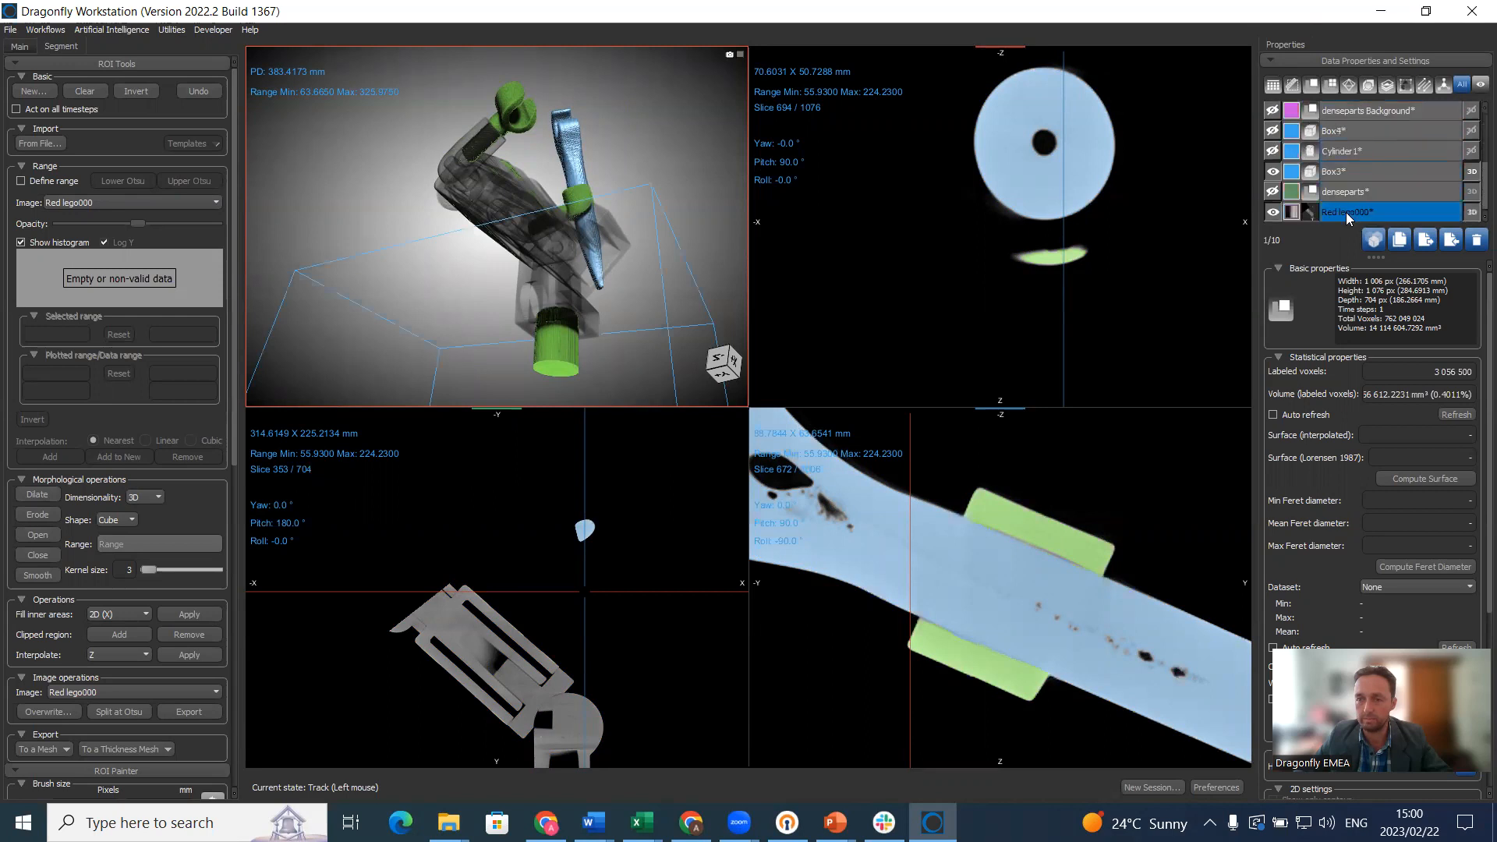
- Remove the Box3 volume from the hands ROI, hide the box, and inspect the remaining labels in 3D
right_click(1346, 175)
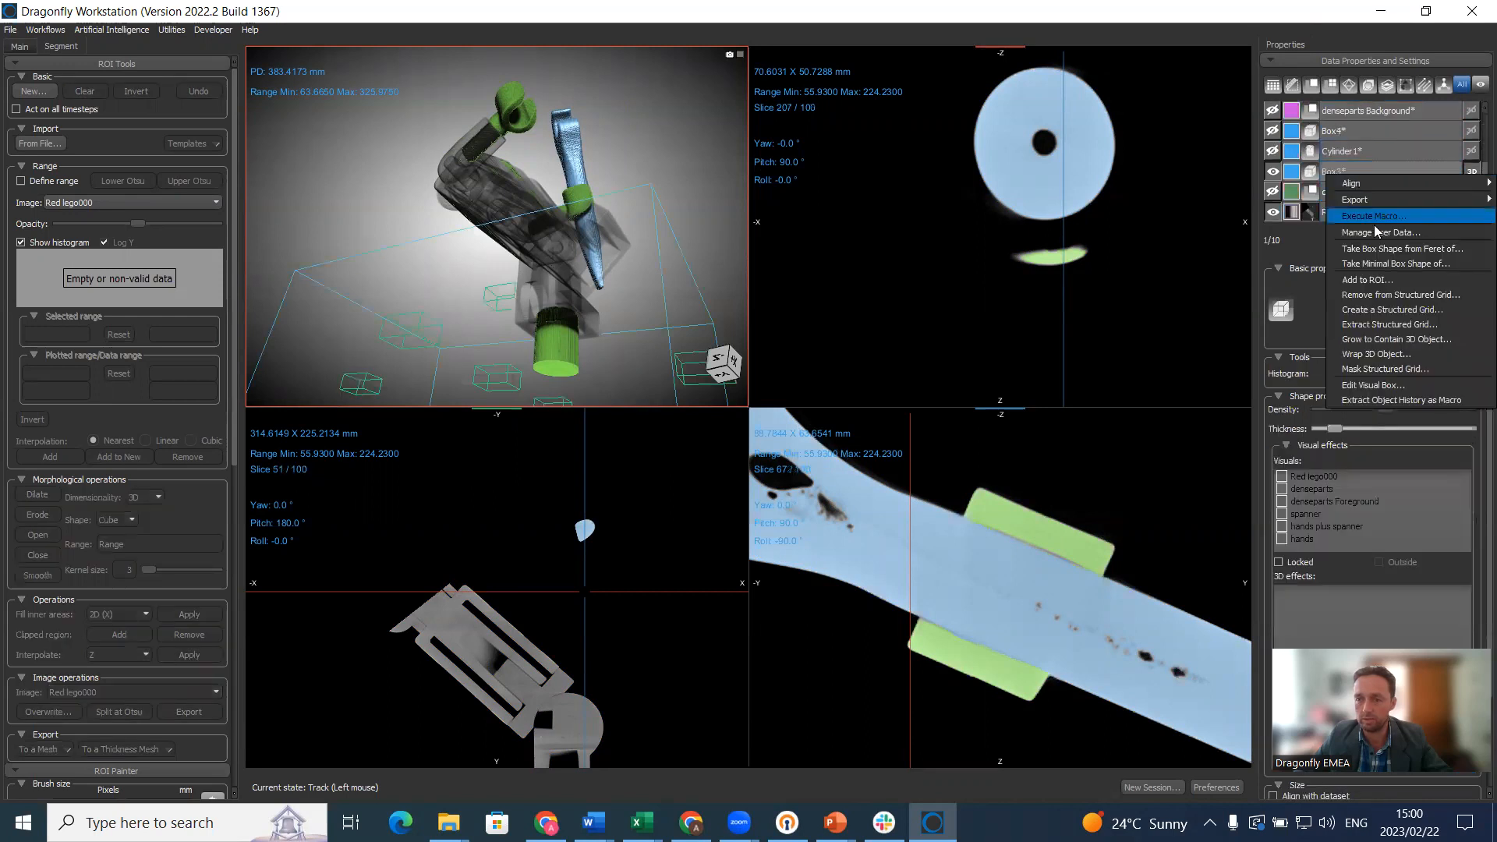
click(1400, 300)
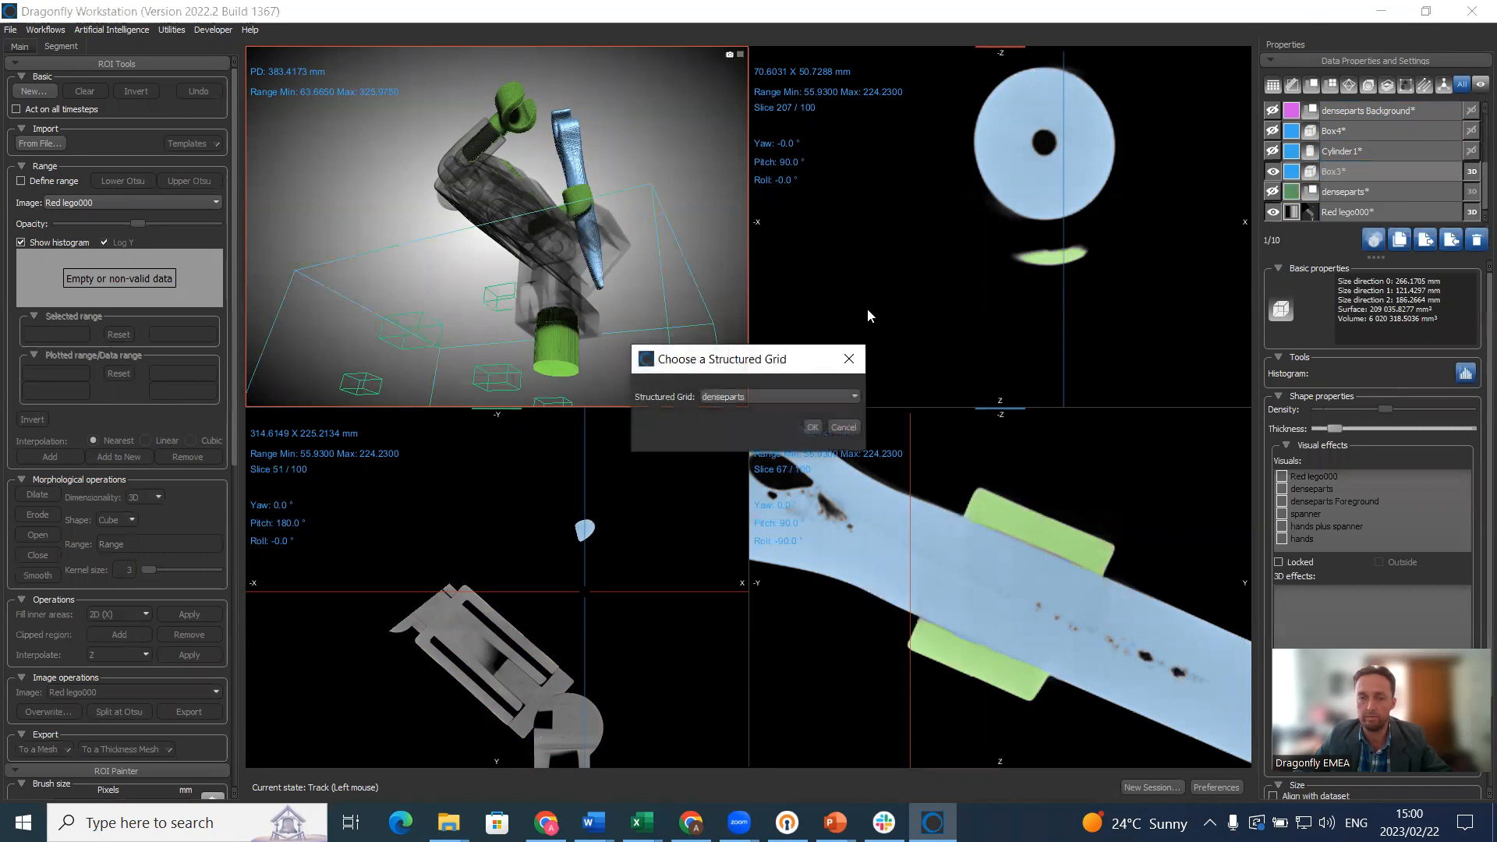
click(754, 396)
click(741, 472)
click(813, 428)
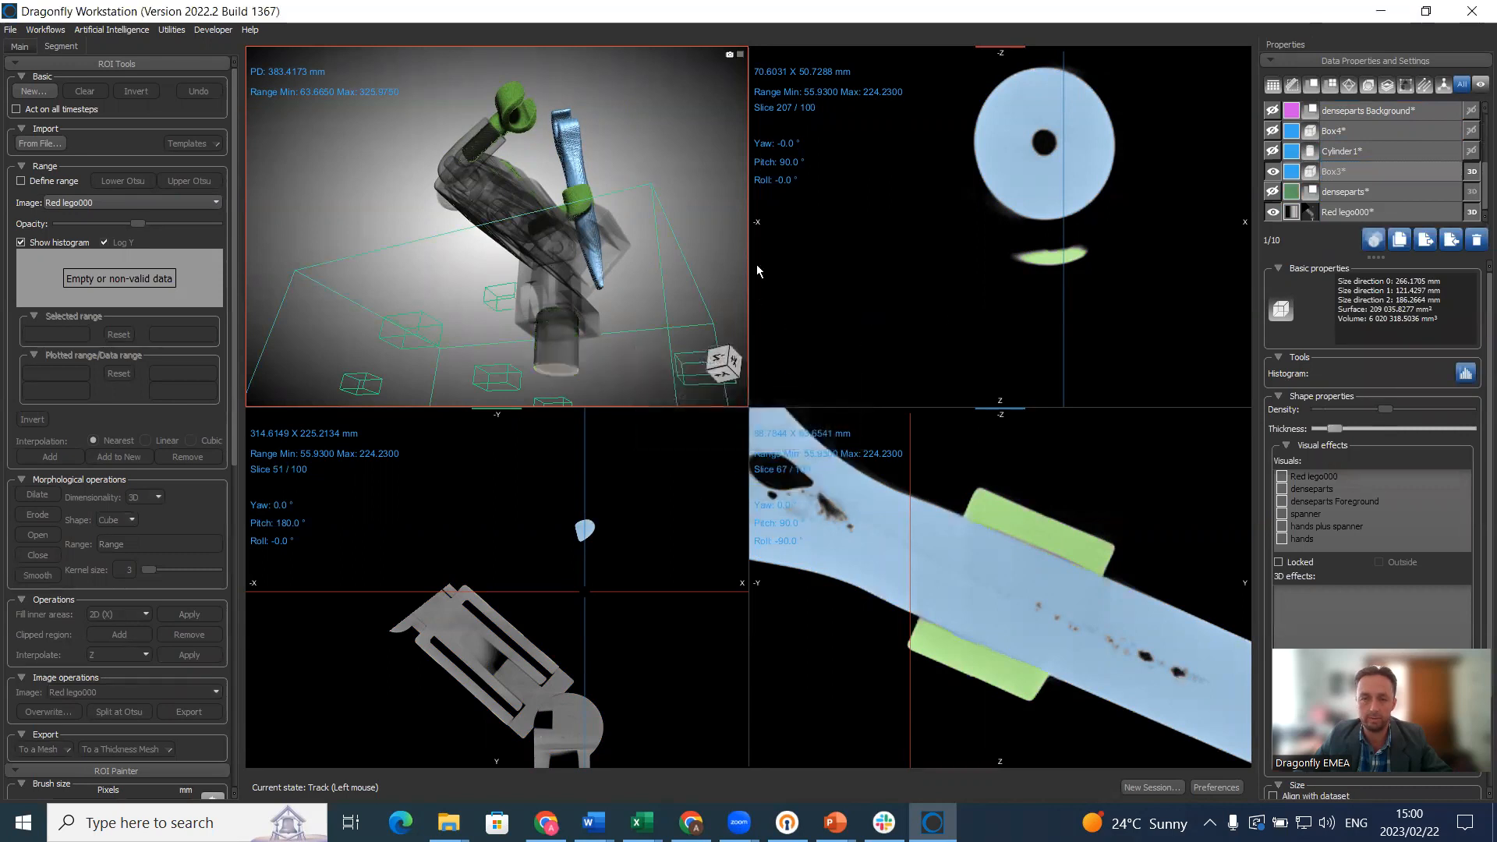
click(1273, 172)
mouse_move(662, 187)
mouse_down()
mouse_move(620, 213)
mouse_move(564, 110)
mouse_move(511, 128)
mouse_move(663, 179)
mouse_up()
- Try removing the 2 largest 6-connected islands from the hands ROI, and undo the removal
scroll(1349, 134, up, 2)
click(1353, 117)
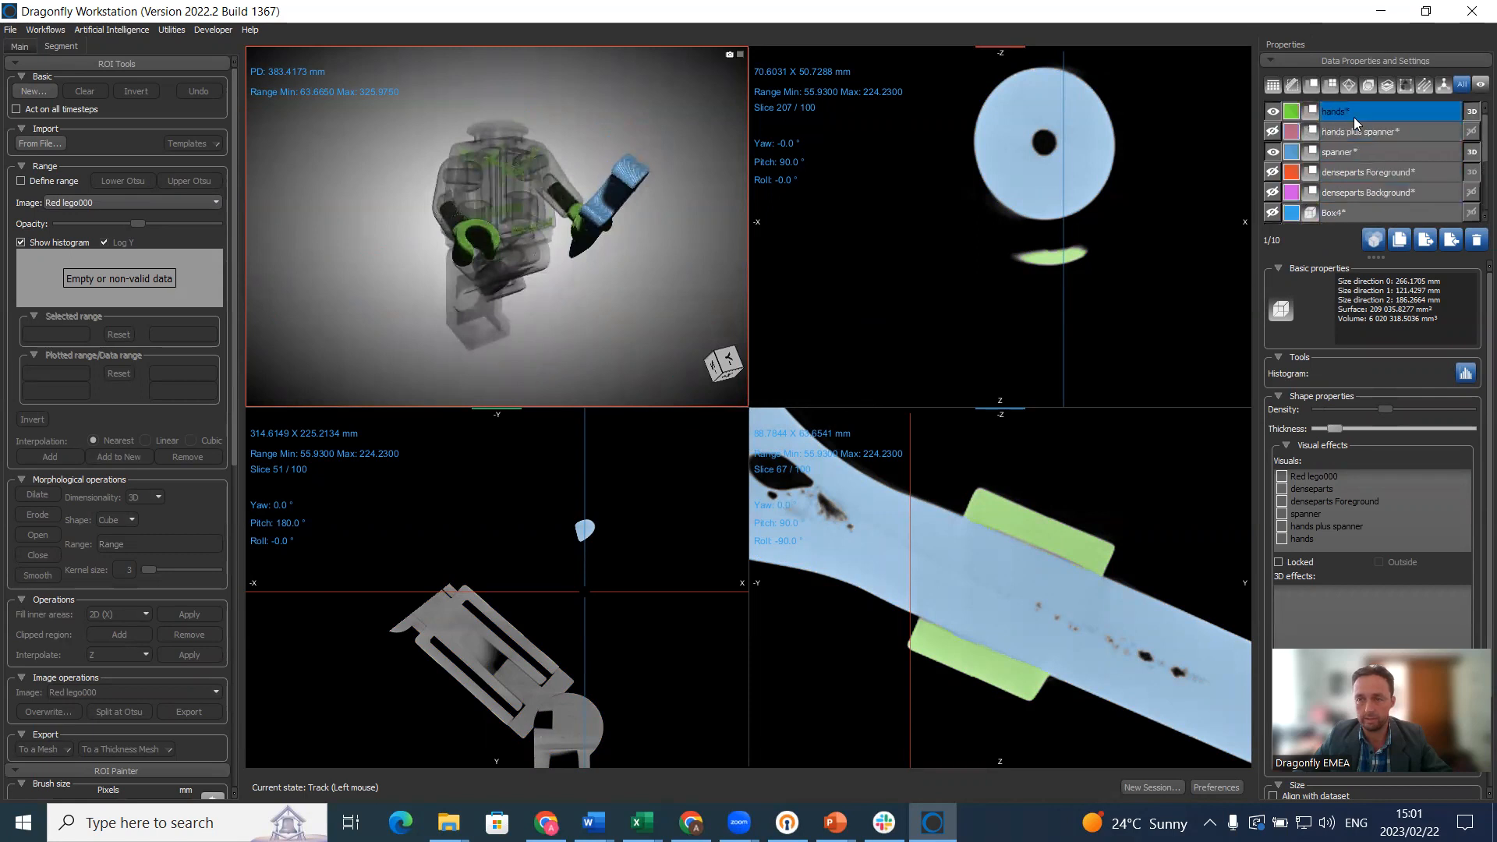
right_click(1358, 111)
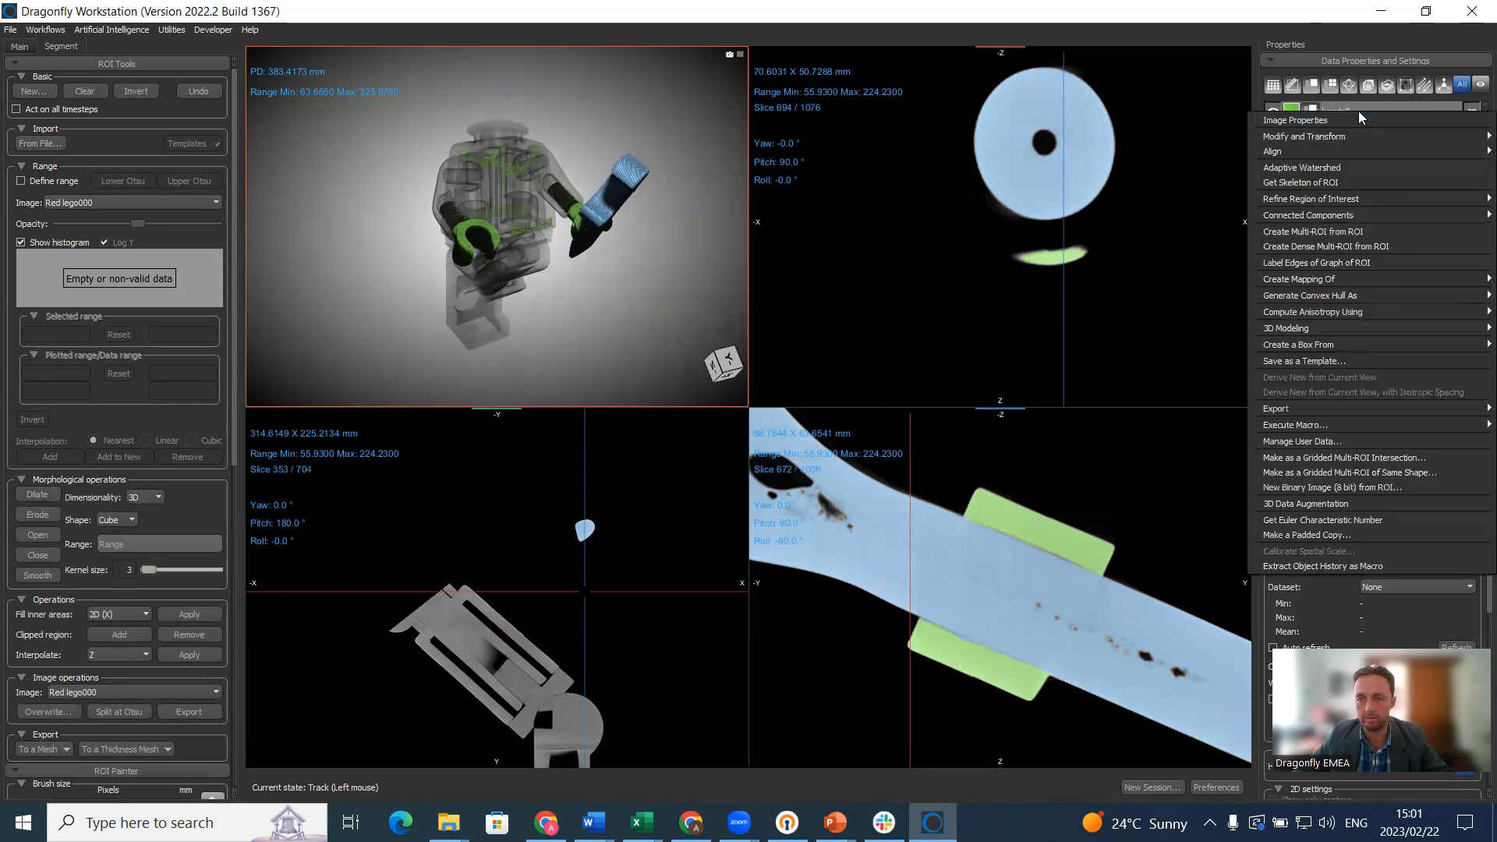
mouse_move(1334, 201)
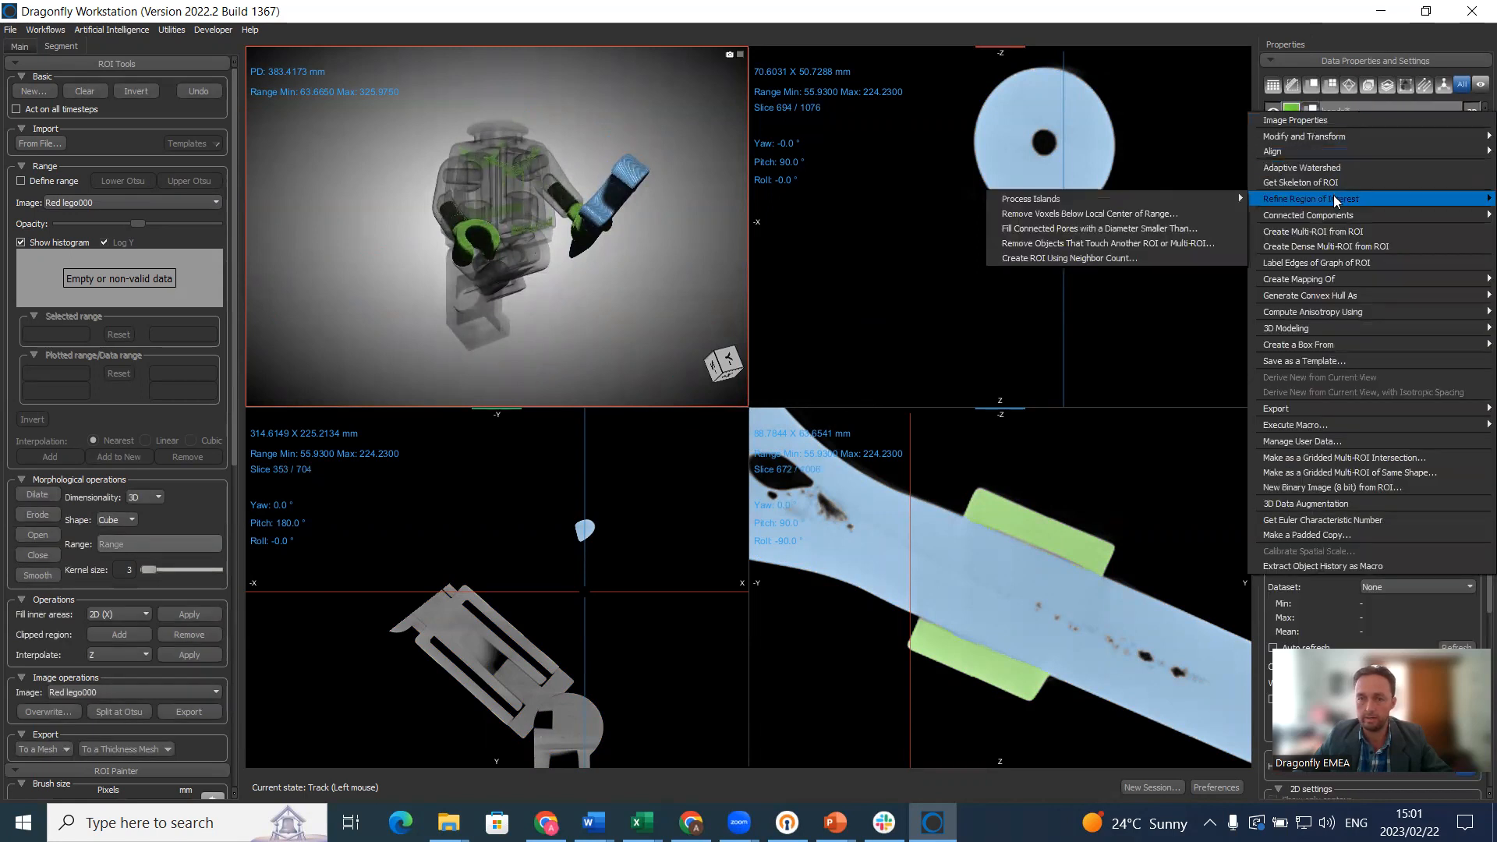
mouse_move(1139, 197)
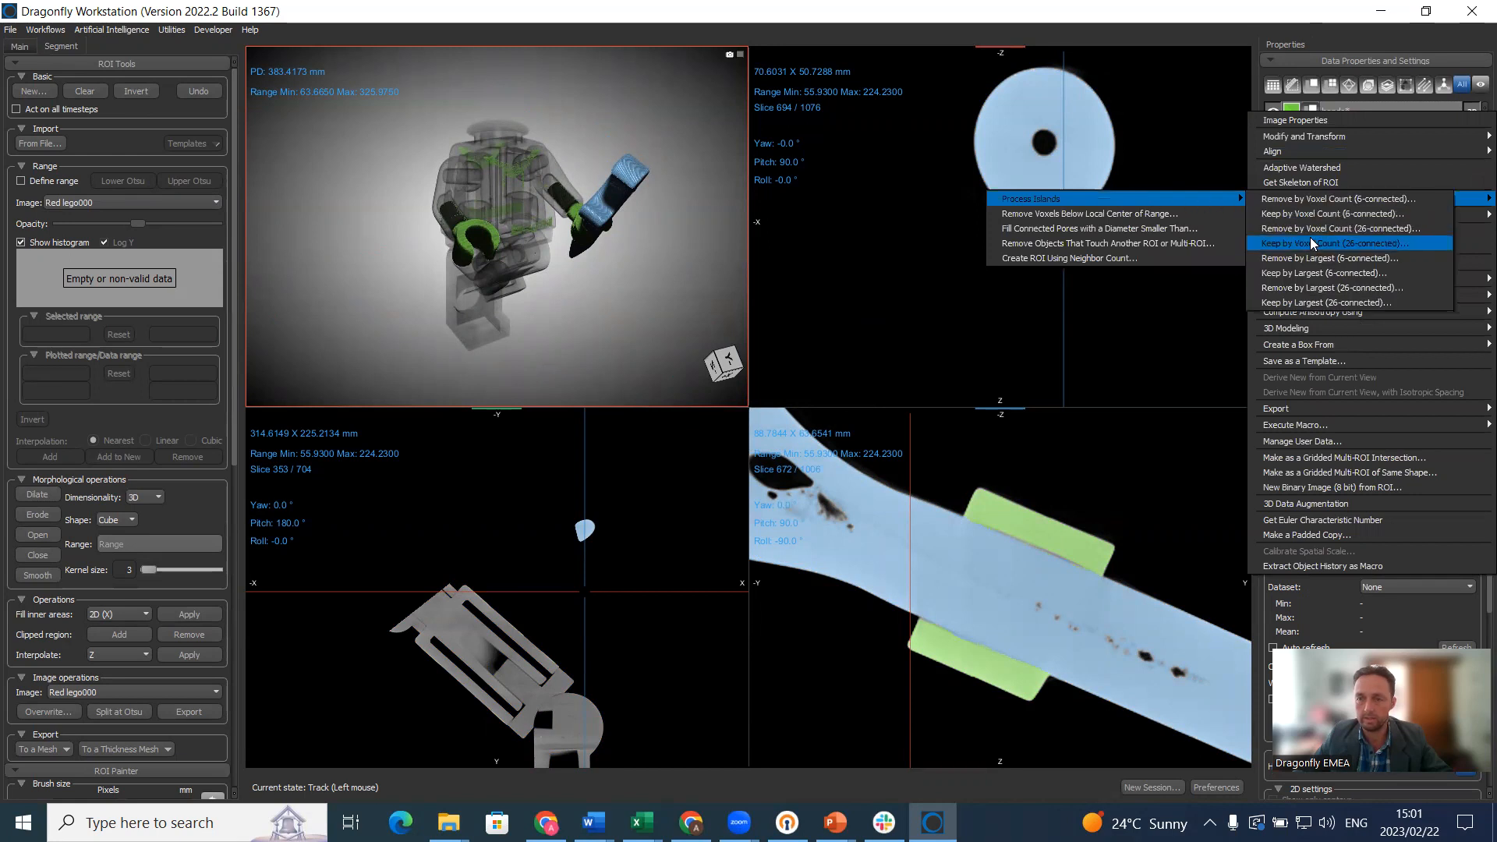
click(1321, 262)
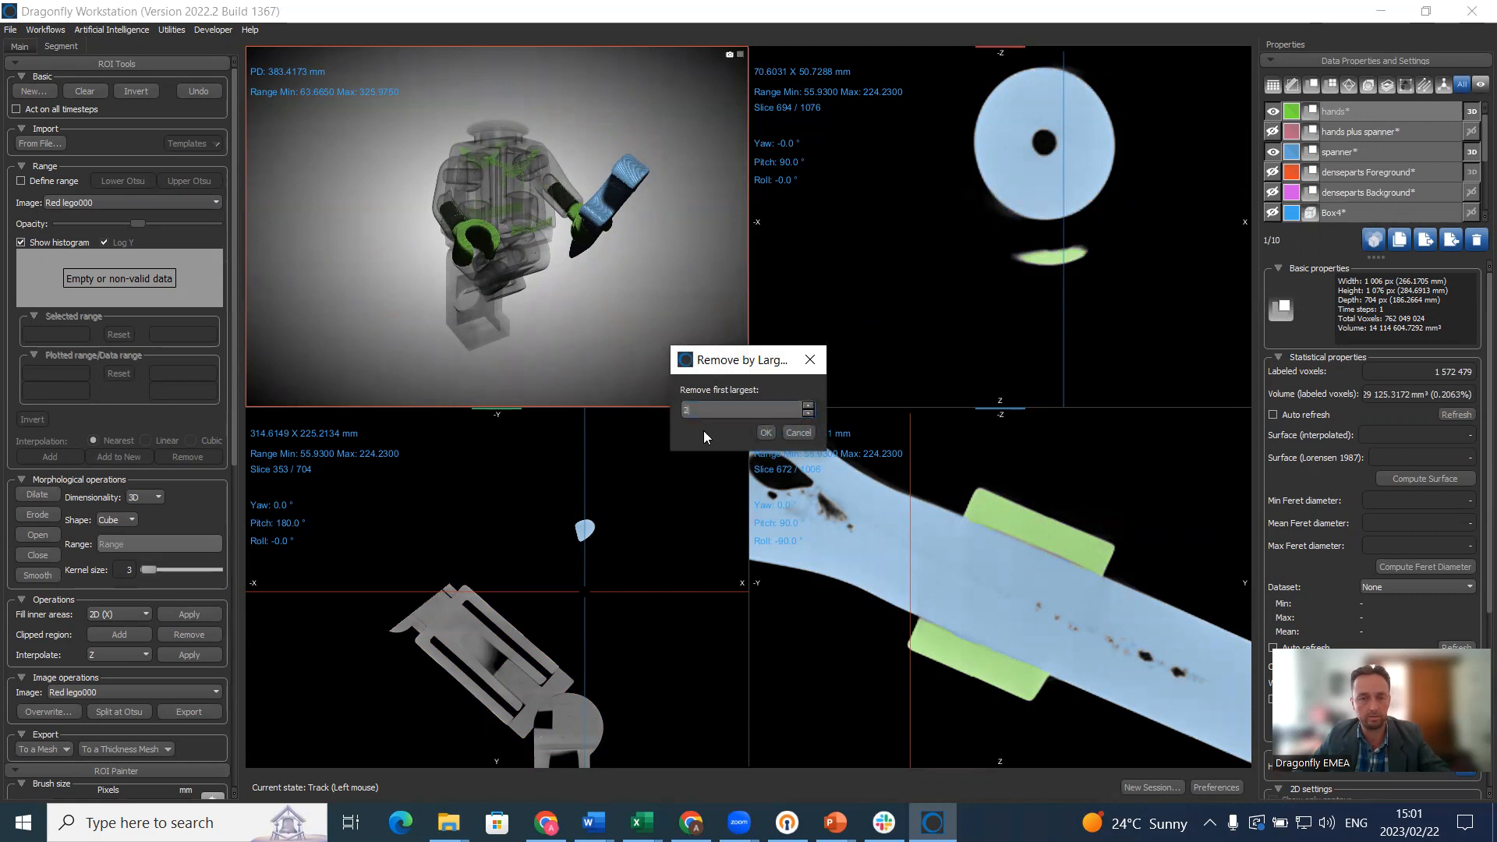
click(768, 432)
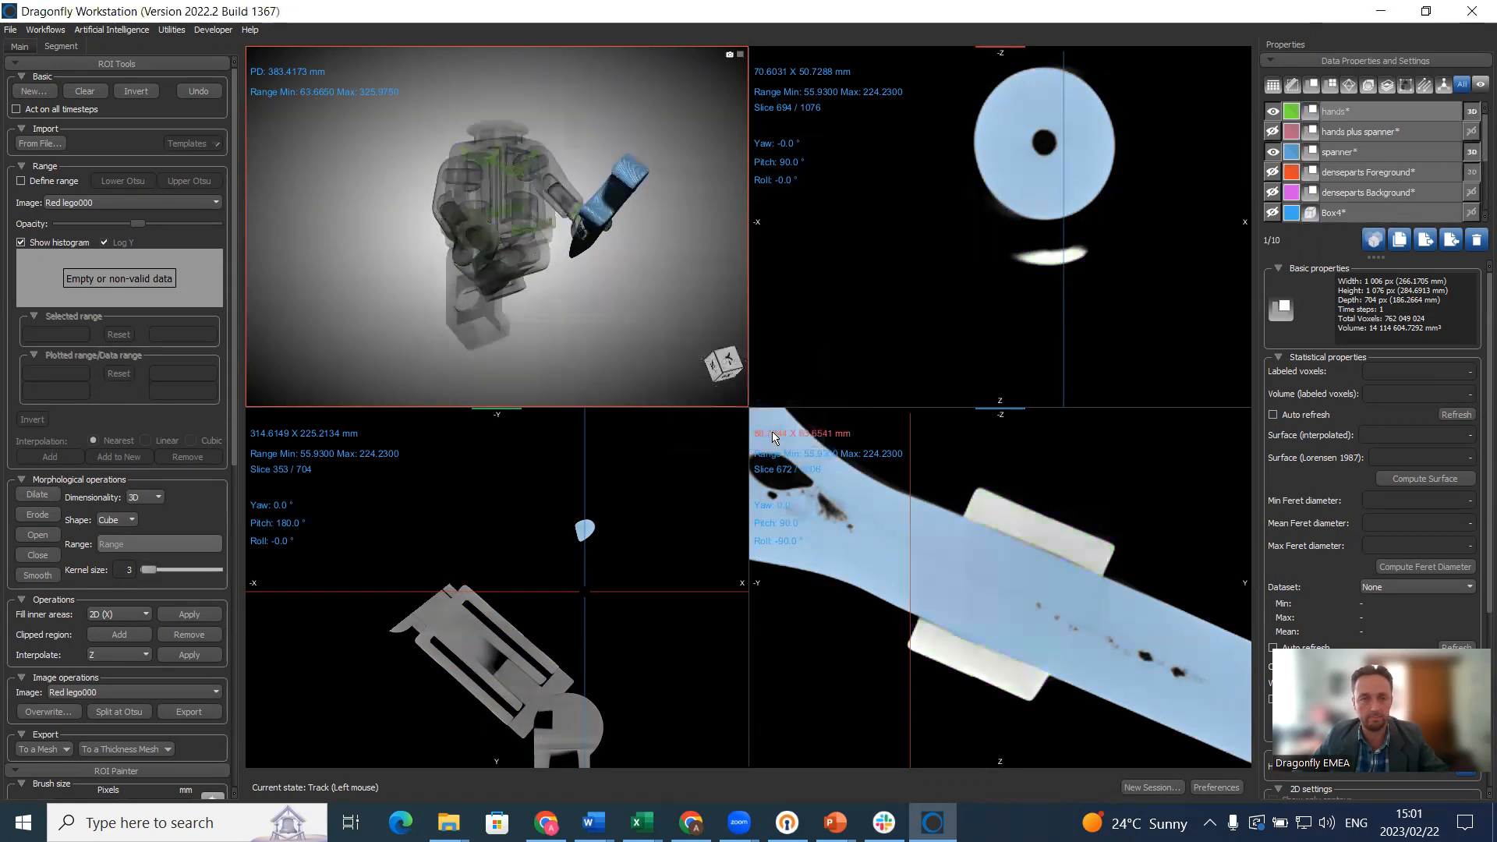
drag(702, 374, 674, 349)
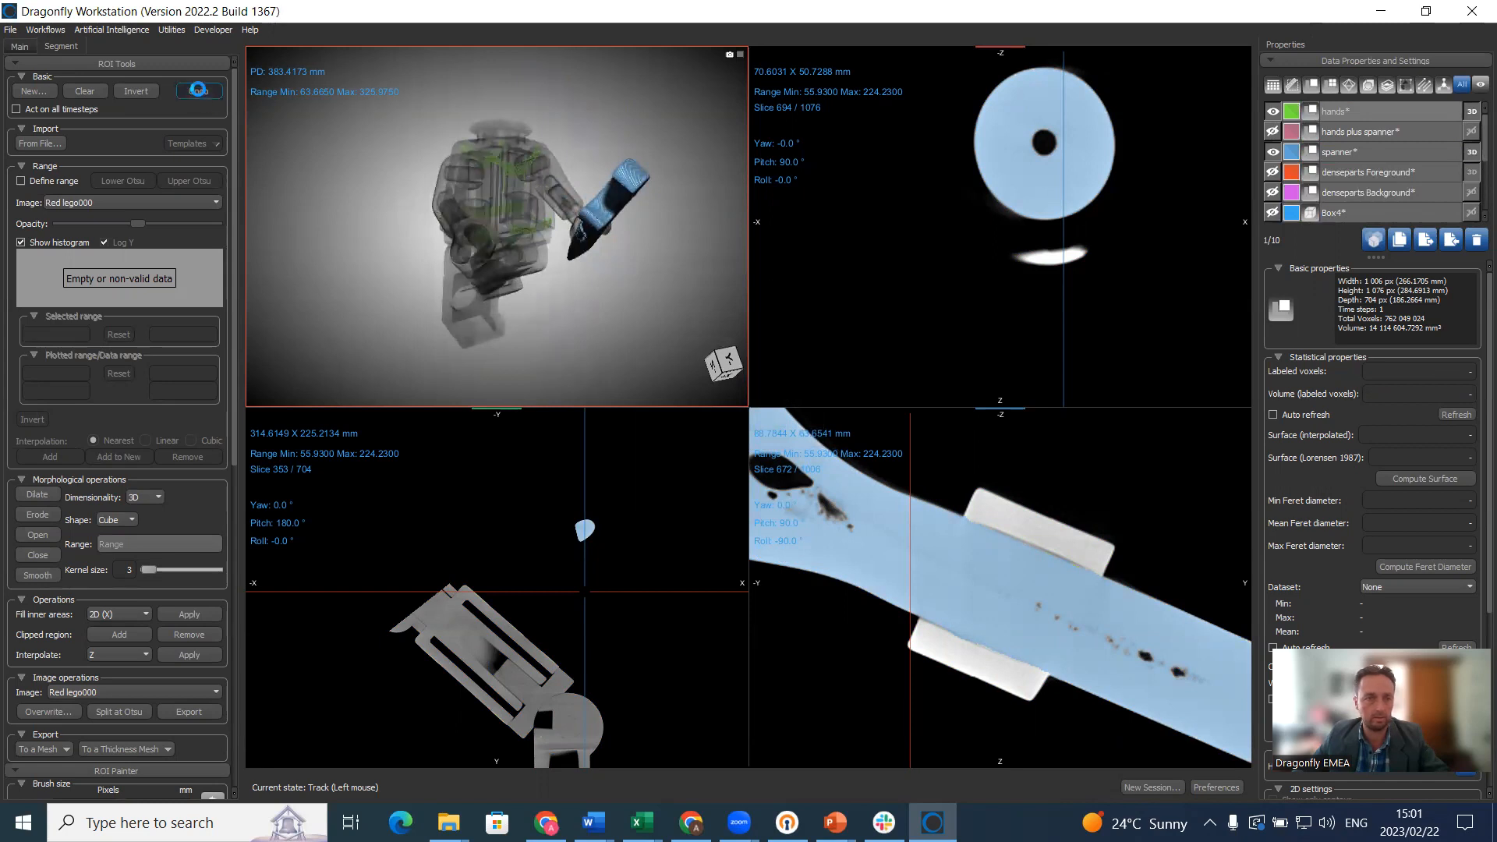
- Keep only the two largest 6-connected islands of the hands ROI and inspect the result in 3D
right_click(1387, 110)
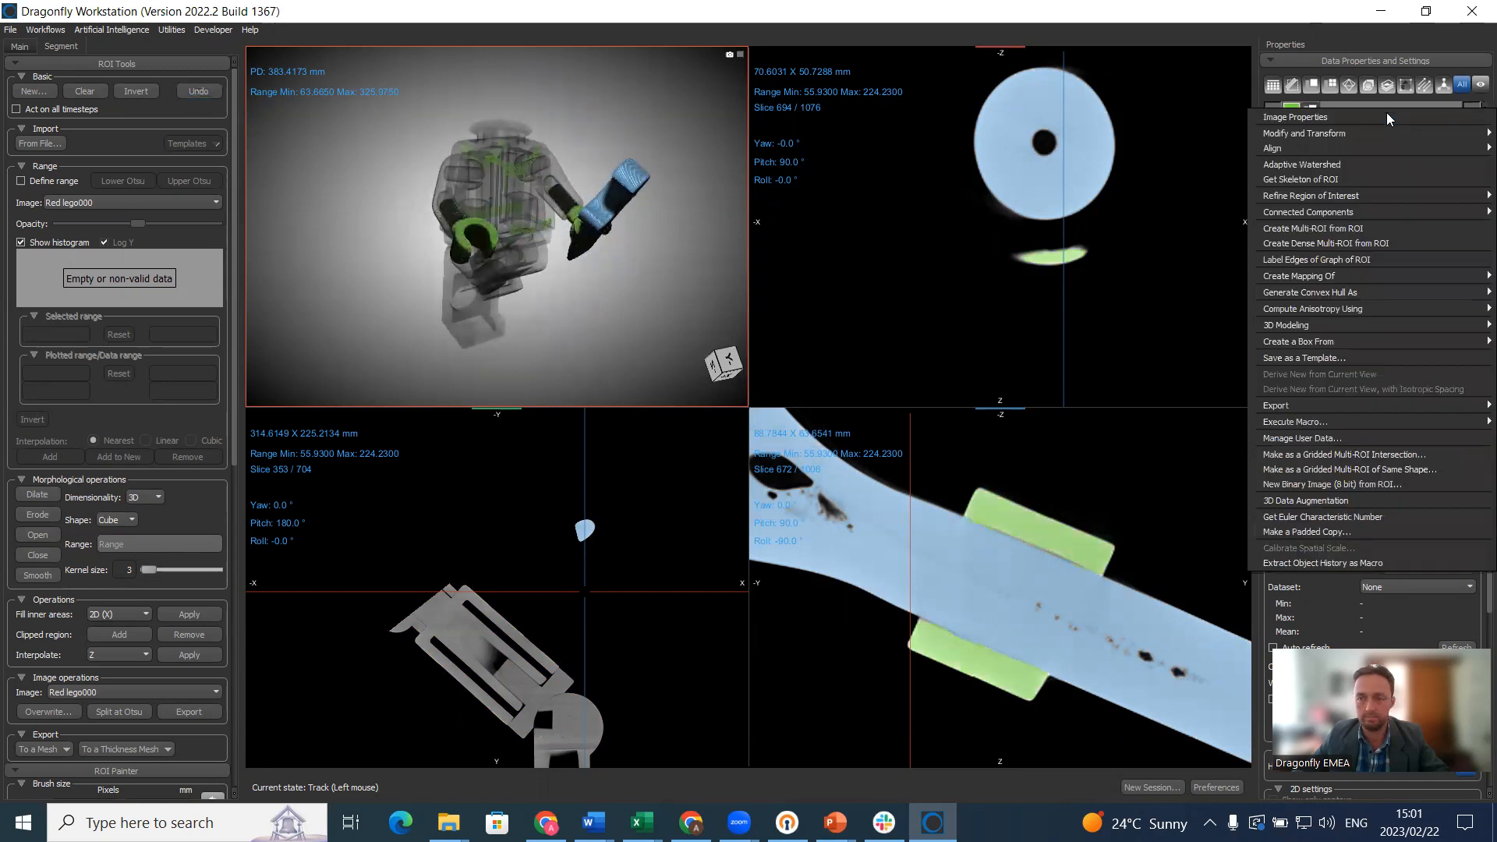
mouse_move(1335, 196)
mouse_move(1124, 193)
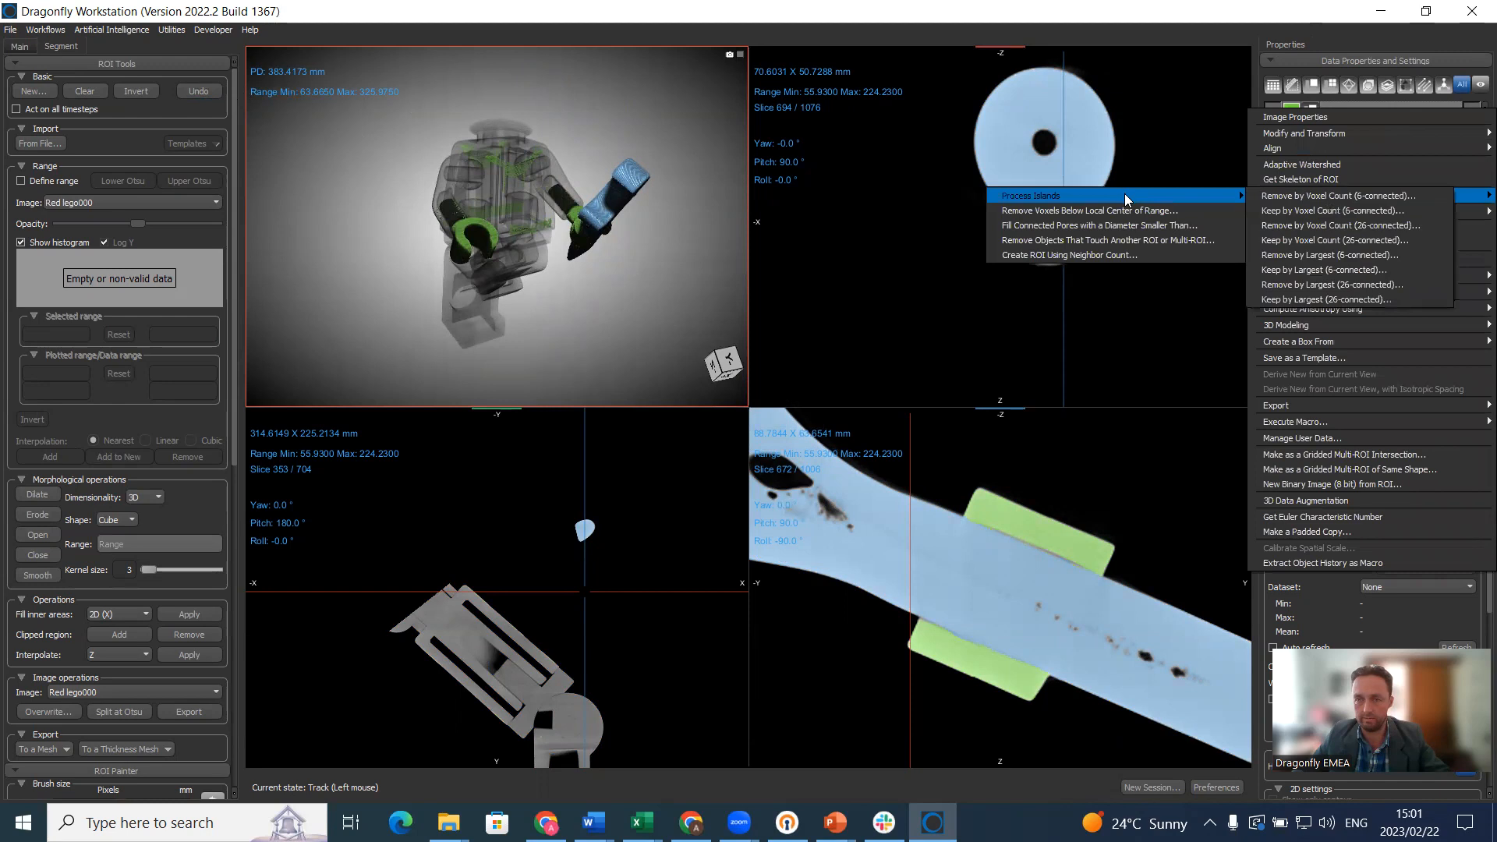
click(1322, 269)
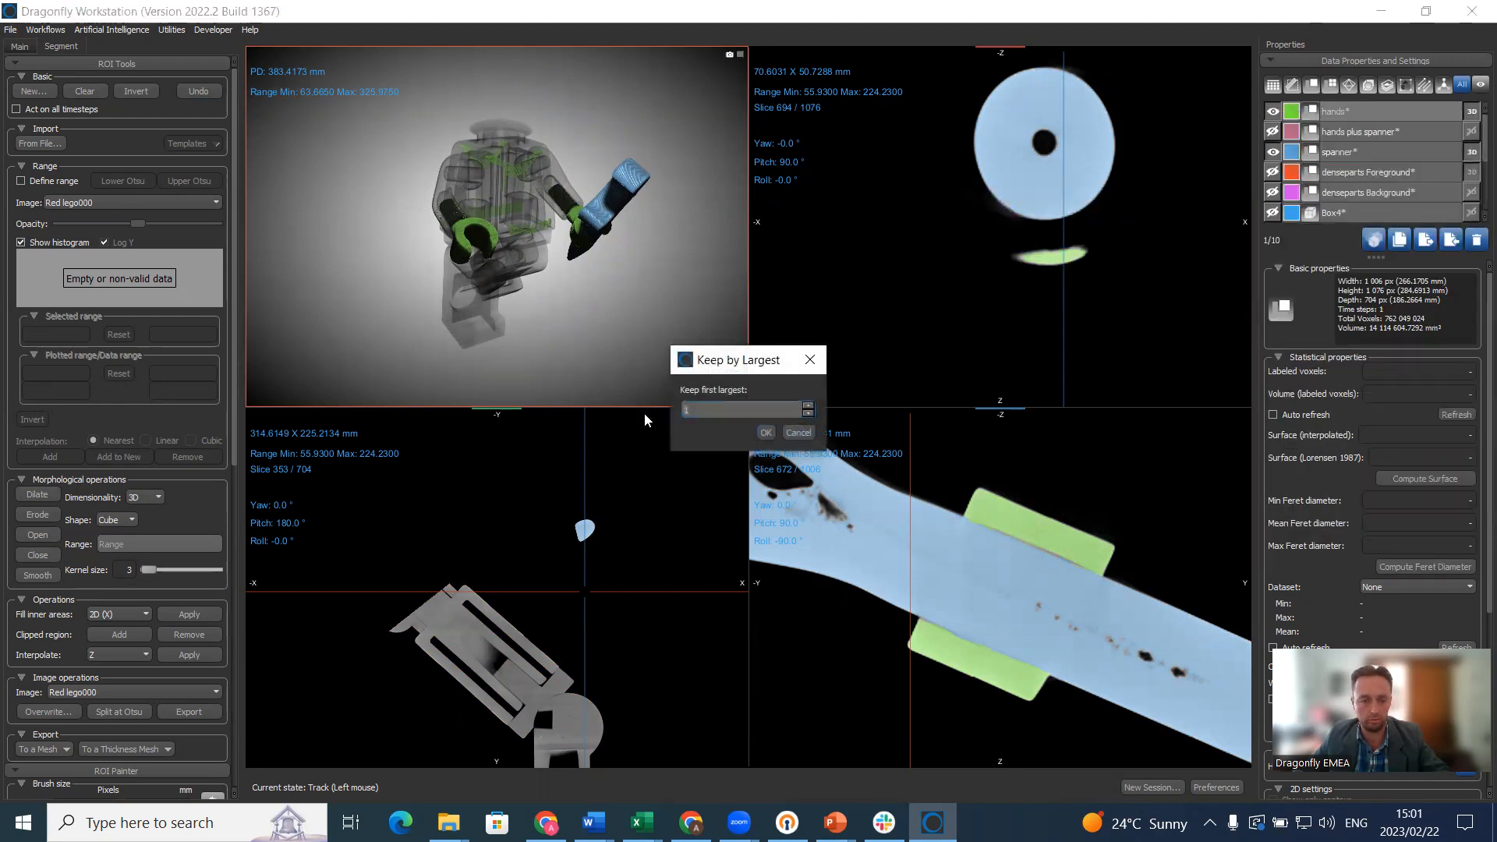
click(767, 433)
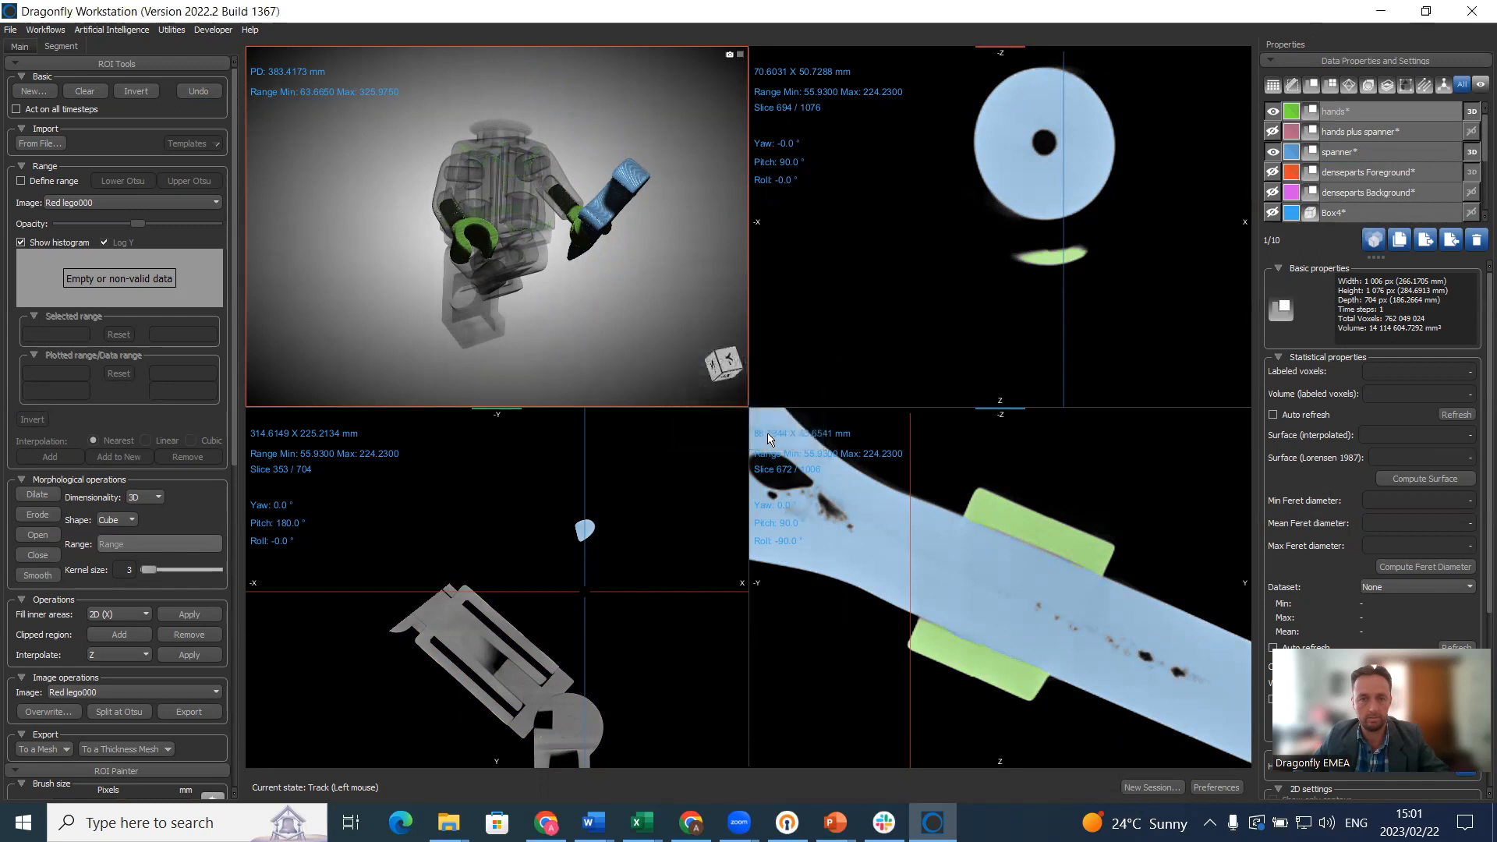
drag(641, 306, 1004, 246)
- Create a multi-ROI from the connected components of the hands ROI
click(1334, 111)
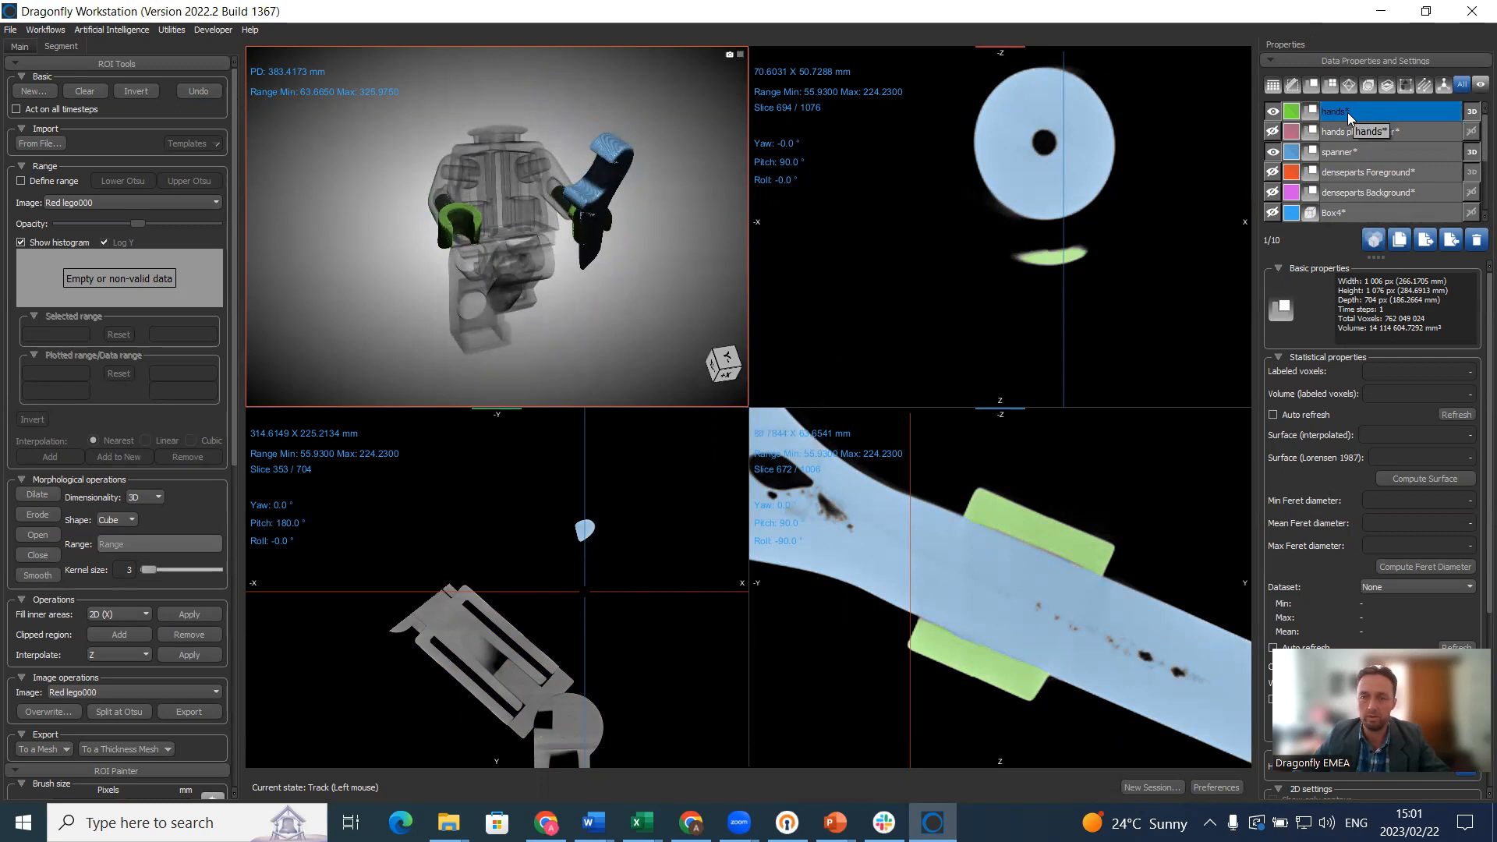
right_click(1347, 112)
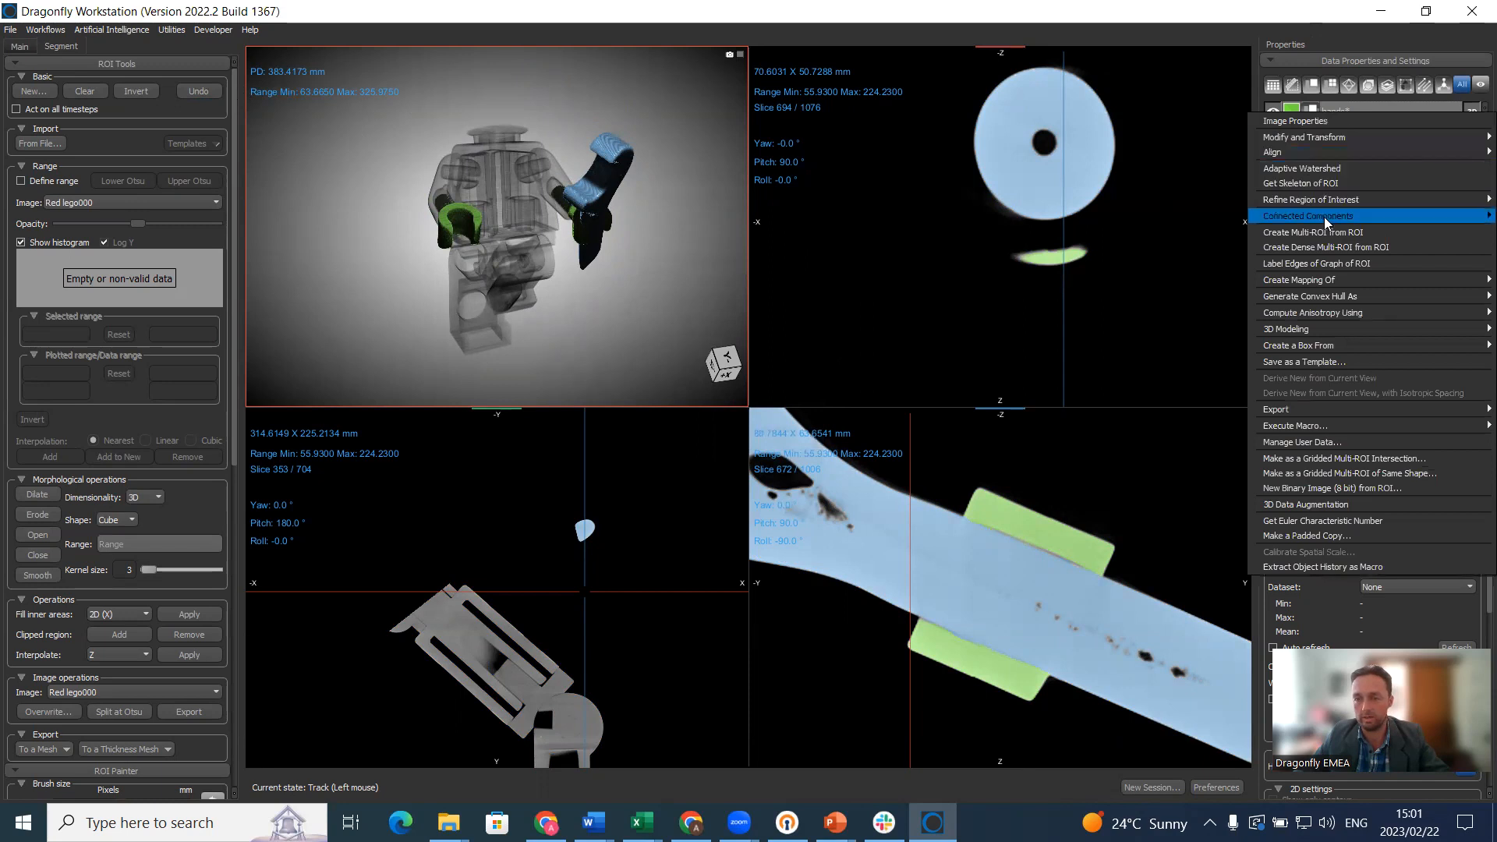
mouse_move(1324, 217)
click(1171, 217)
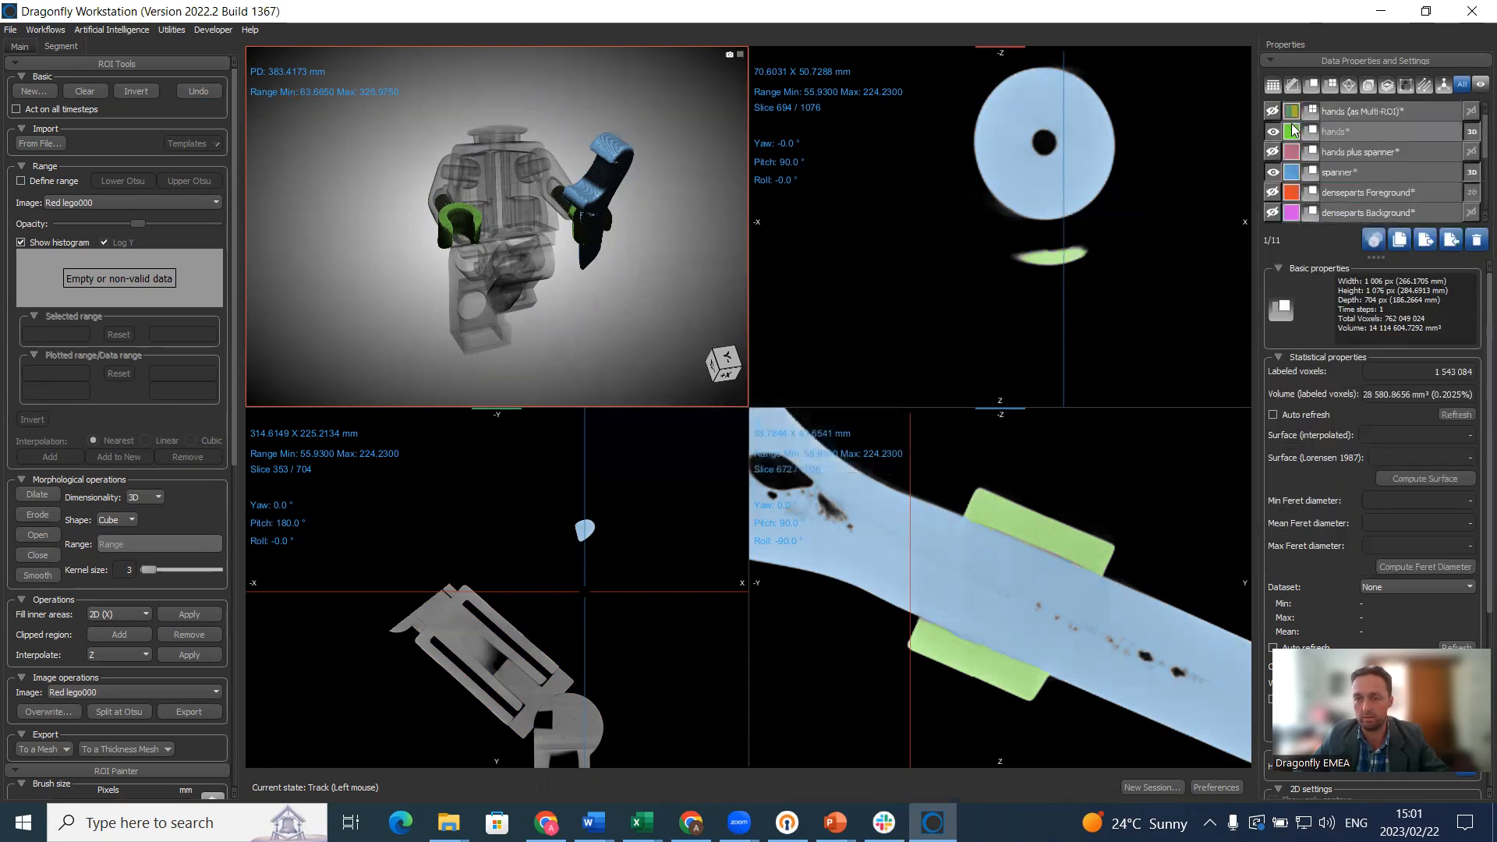
- Hide the hands ROI, show the hands multi-ROI in 2D and 3D, and inspect it from another angle
click(1272, 131)
click(1272, 111)
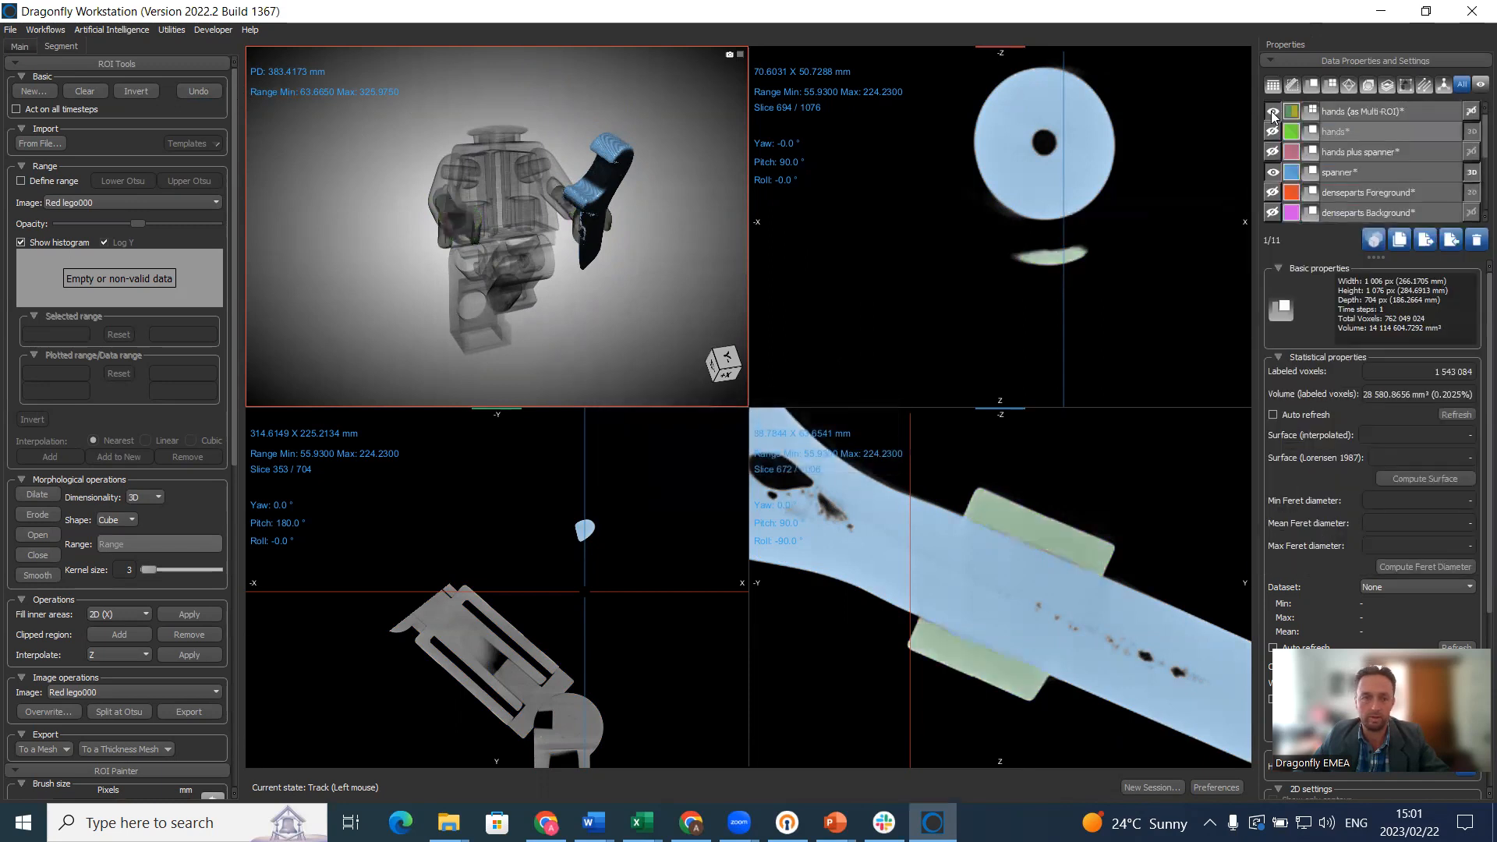
click(1471, 111)
drag(562, 240, 516, 189)
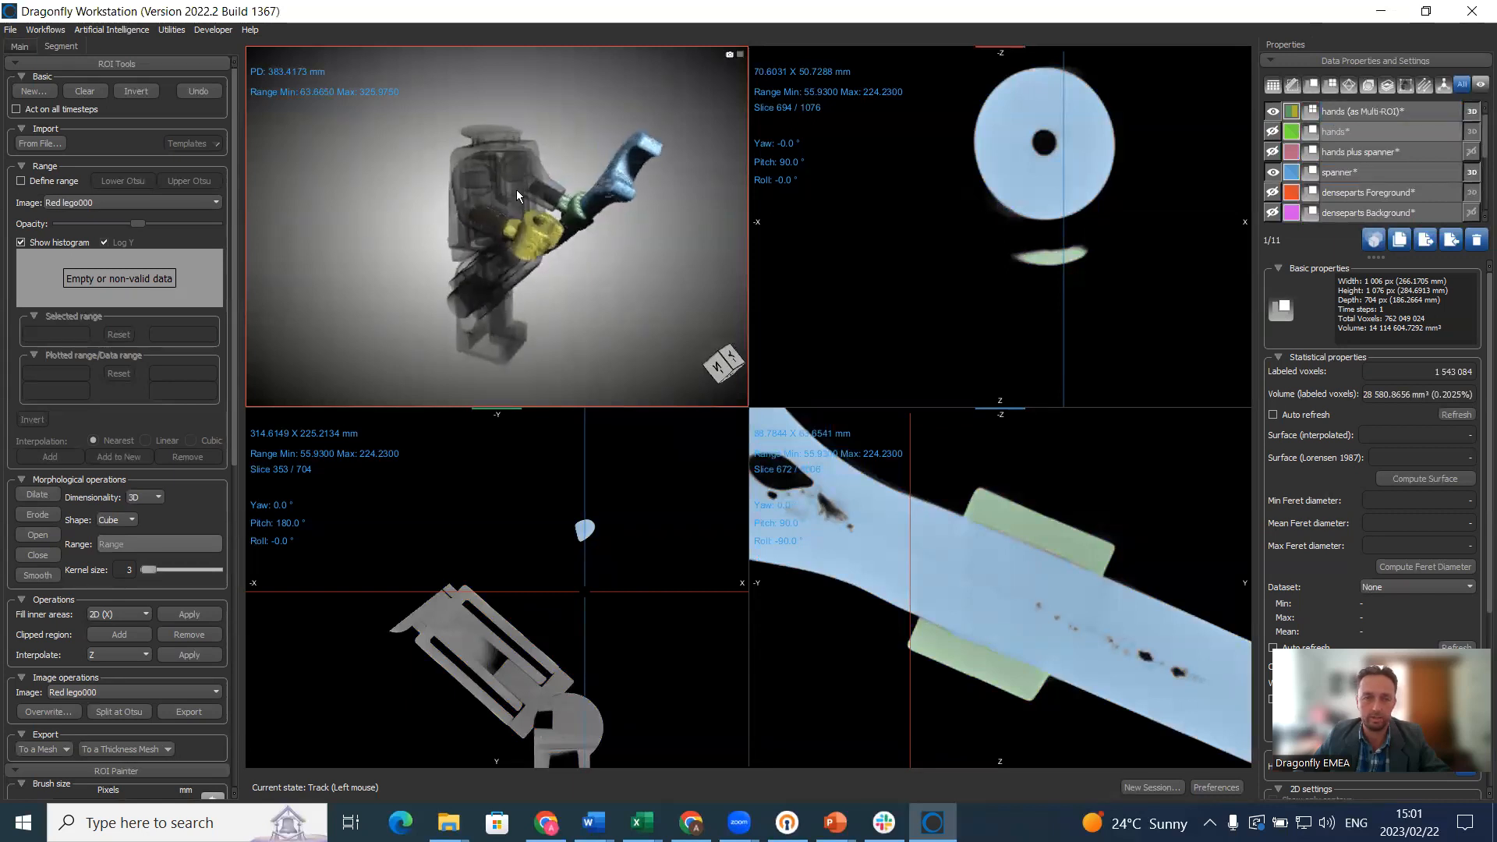
- Select the hands multi-ROI and recolour its first class dark red (#9d1003)
click(1331, 131)
click(1348, 112)
click(1336, 468)
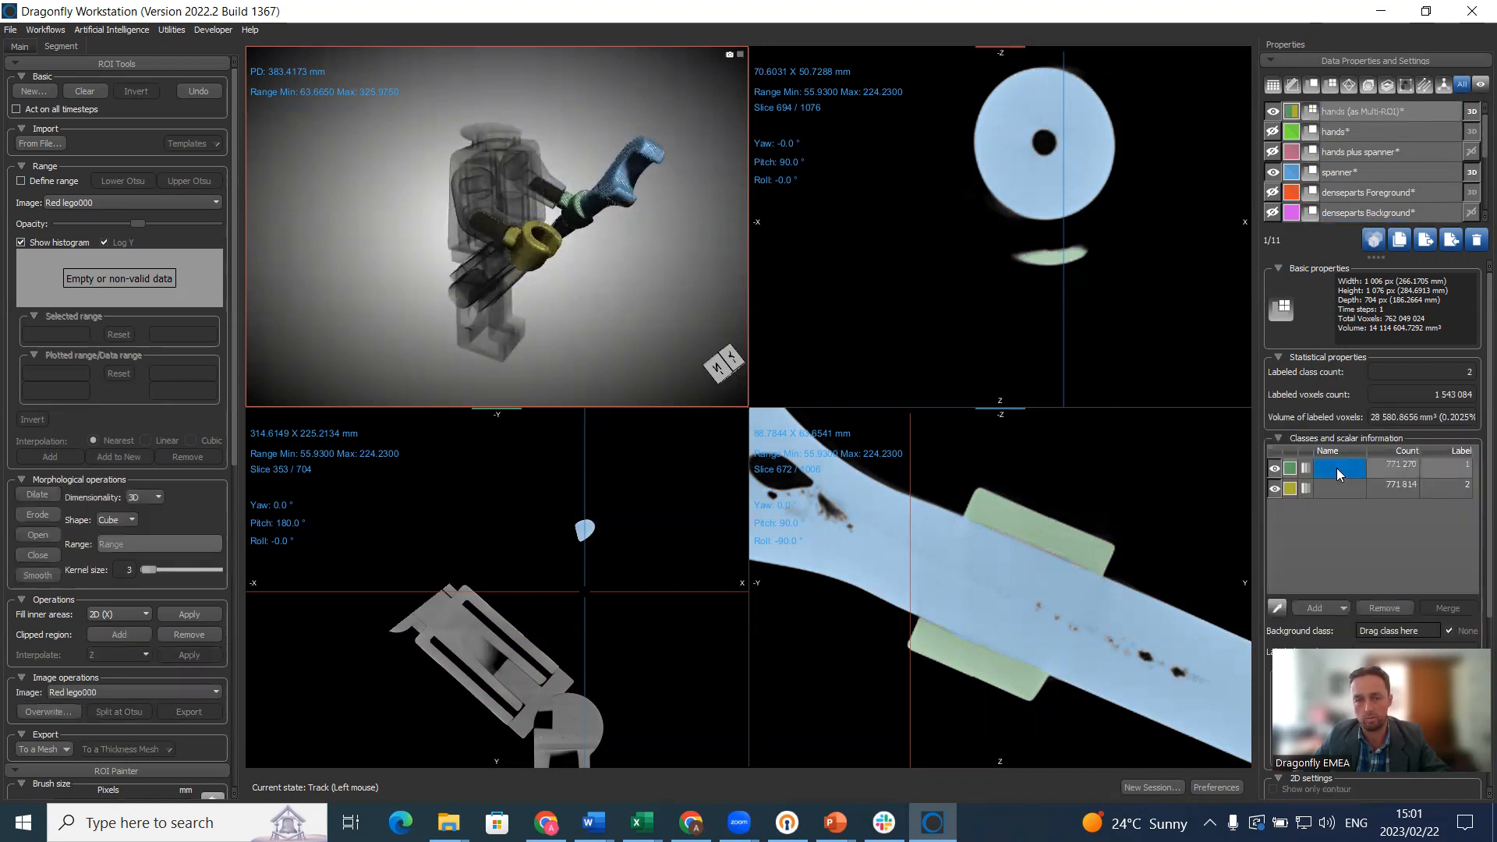
right_click(1336, 468)
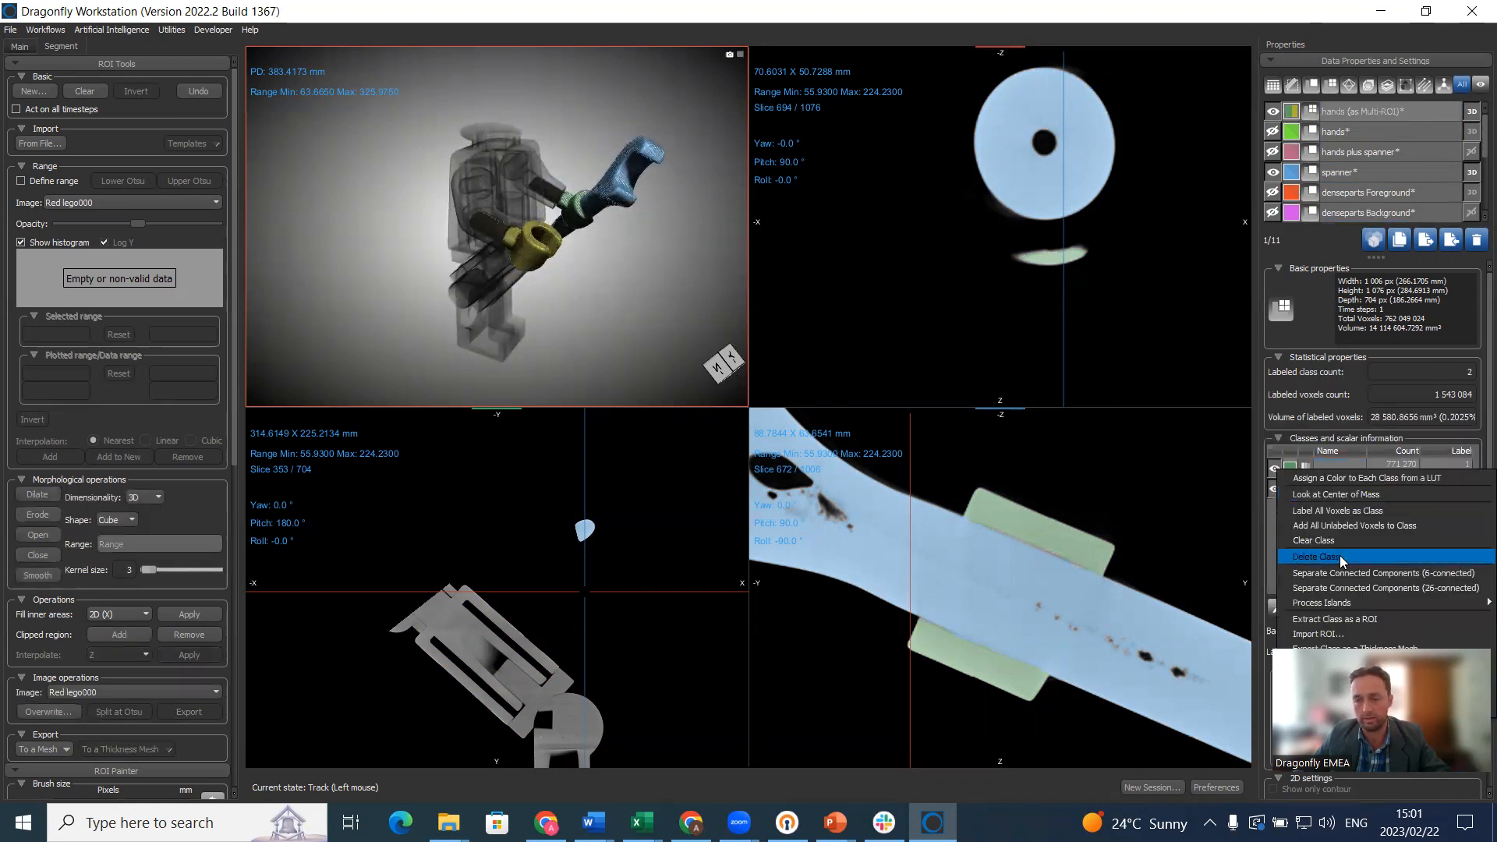
click(1352, 617)
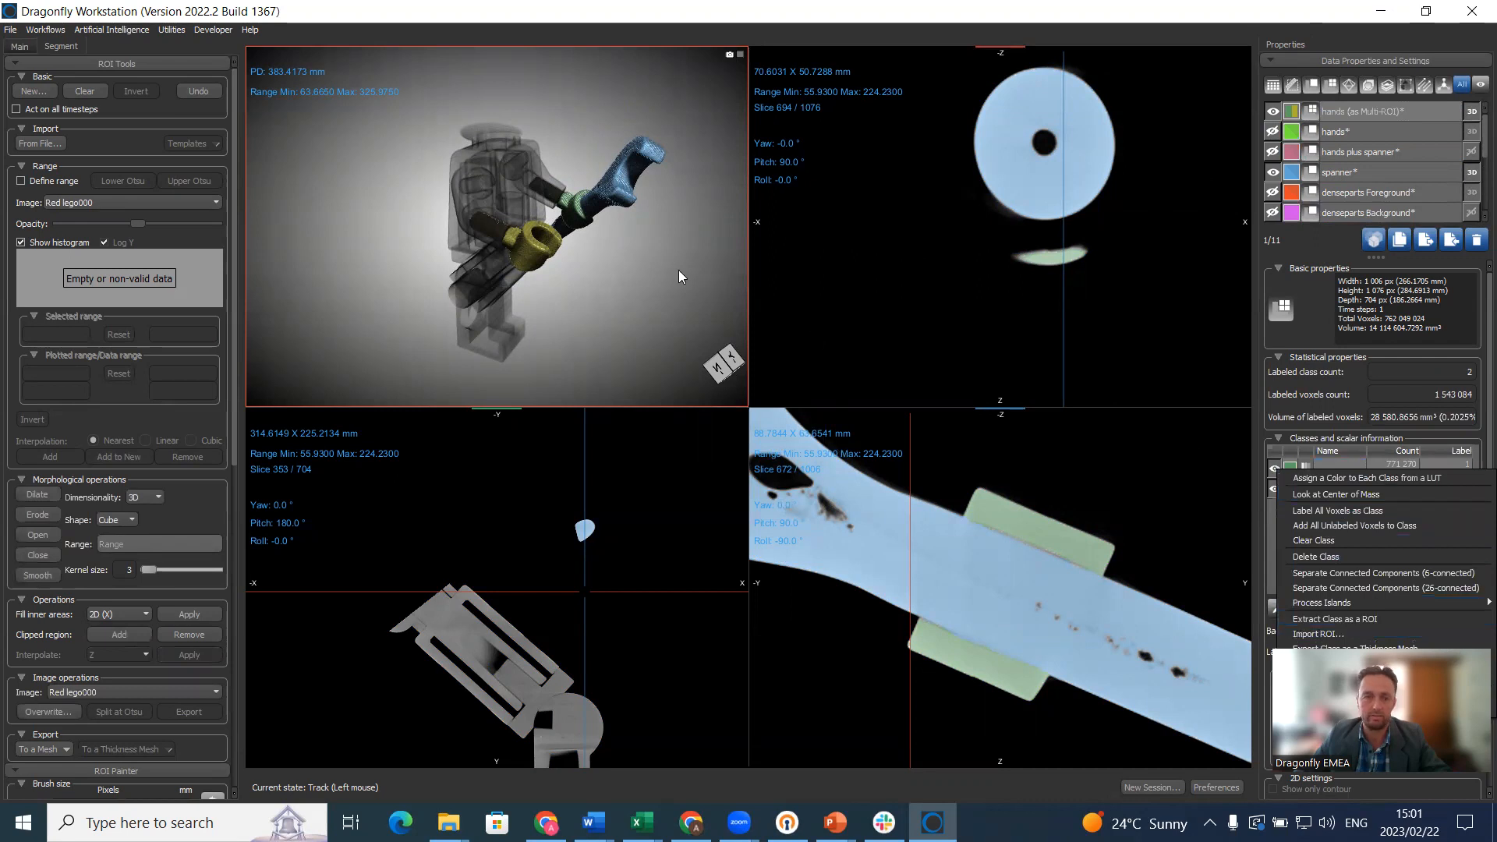
click(1289, 469)
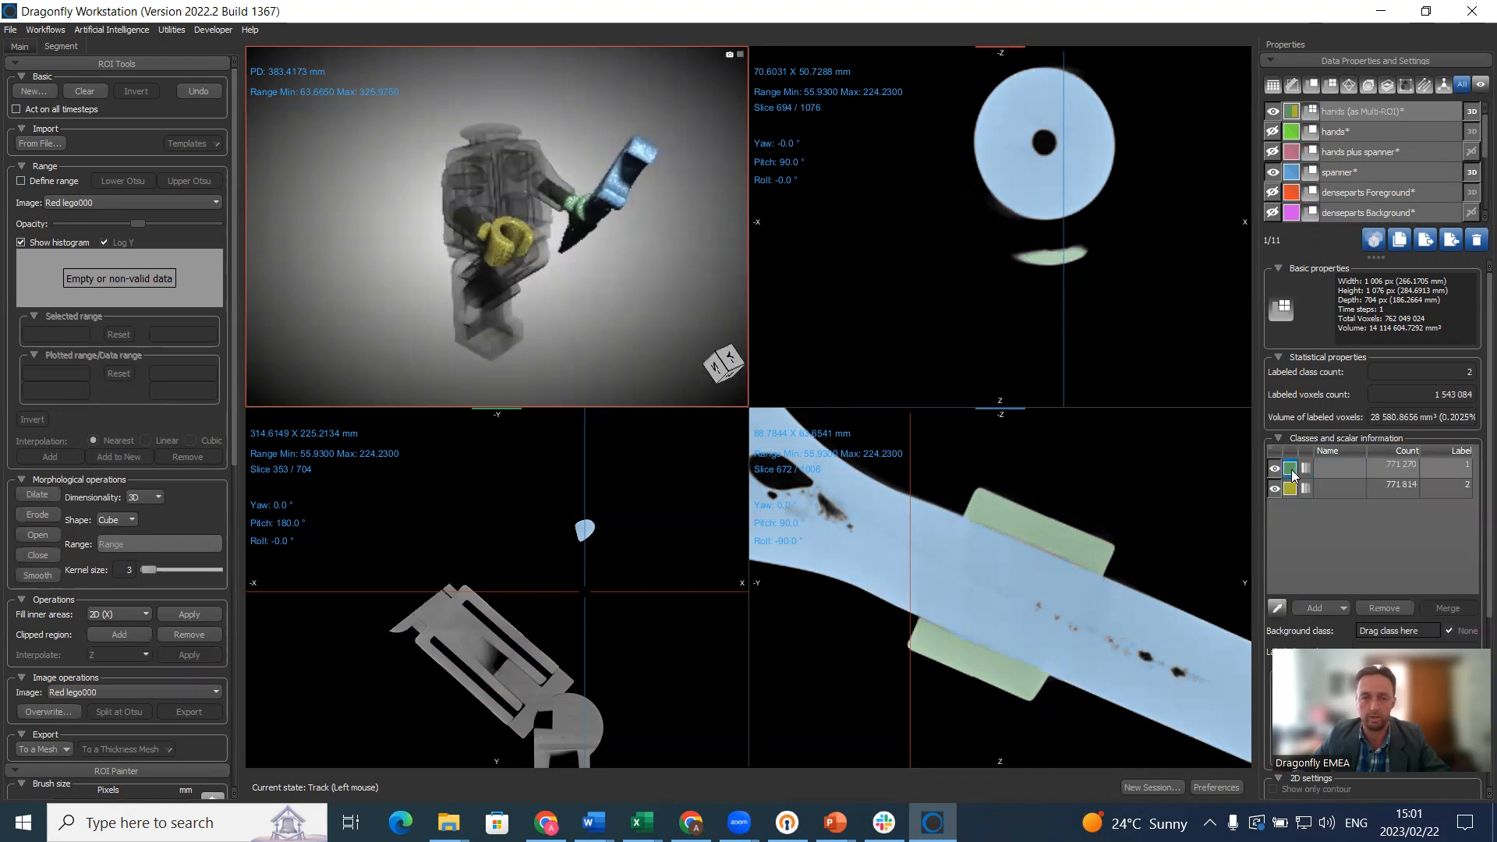
click(906, 272)
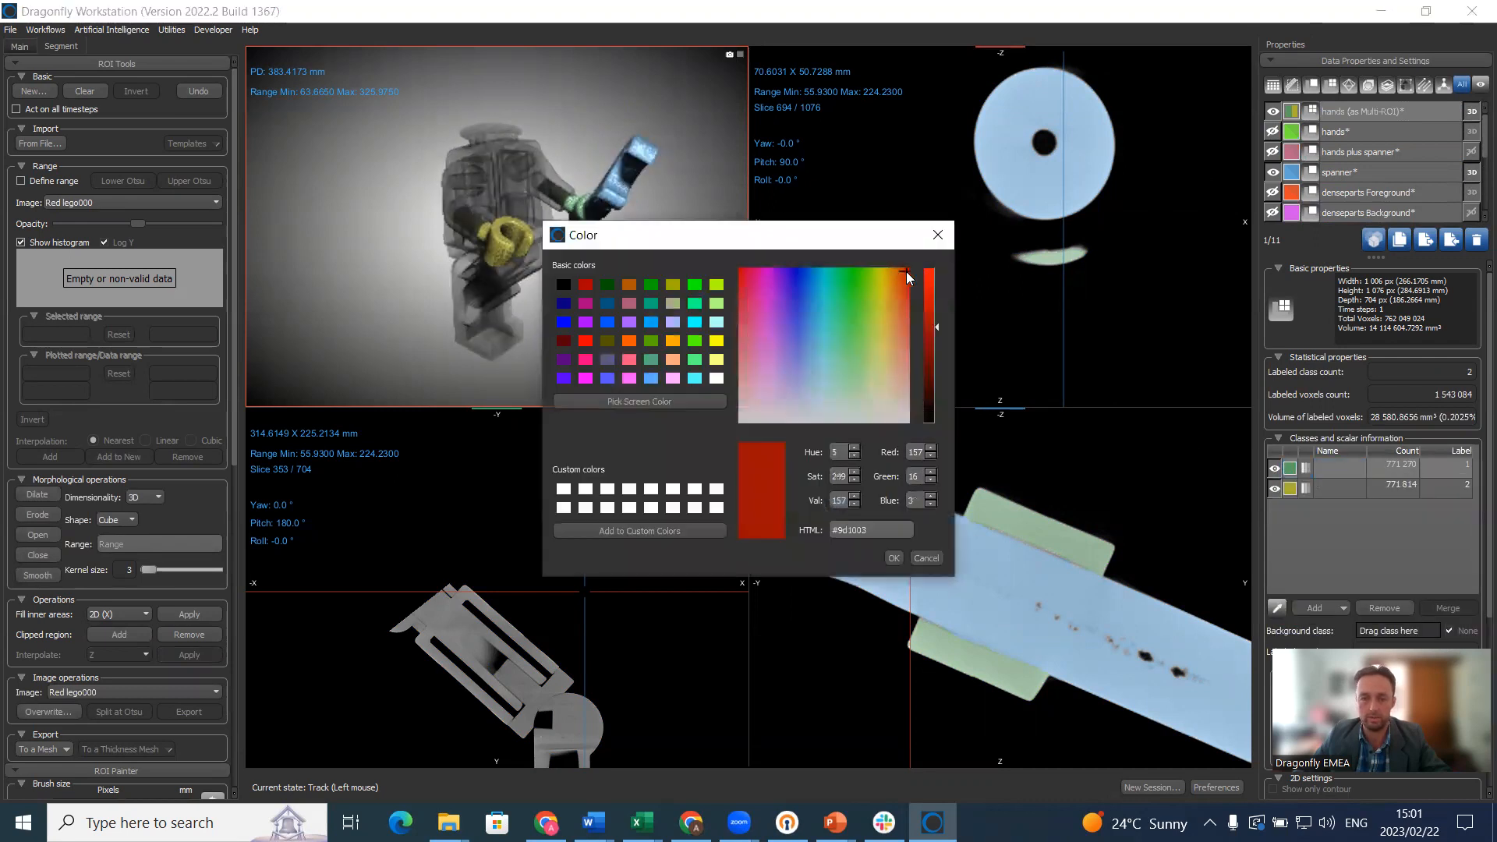
click(889, 556)
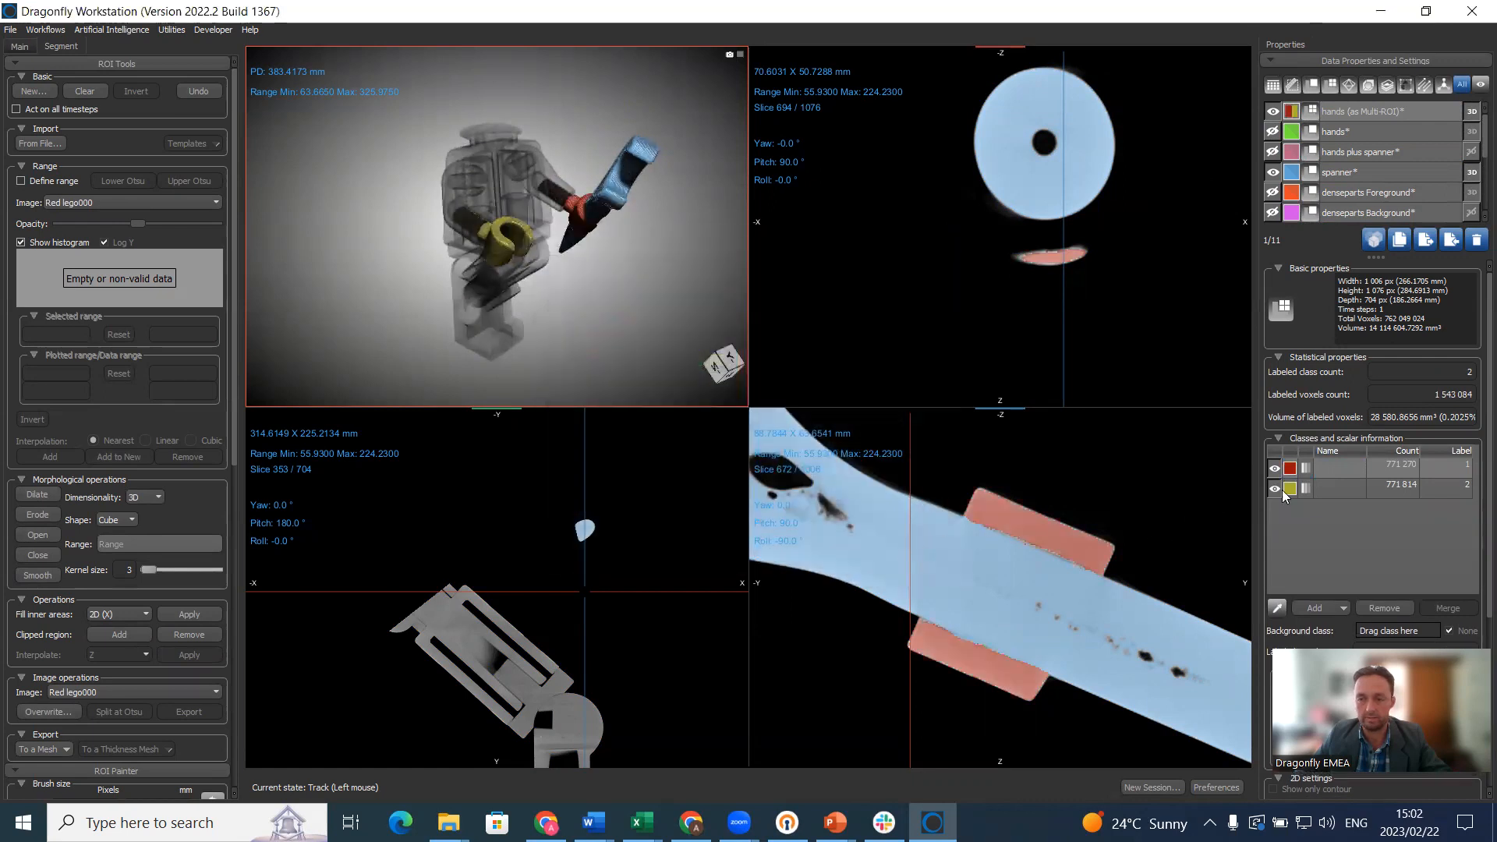
- Recolour the second class of the hands multi-ROI bright yellow and inspect both hands in 3D
click(1289, 489)
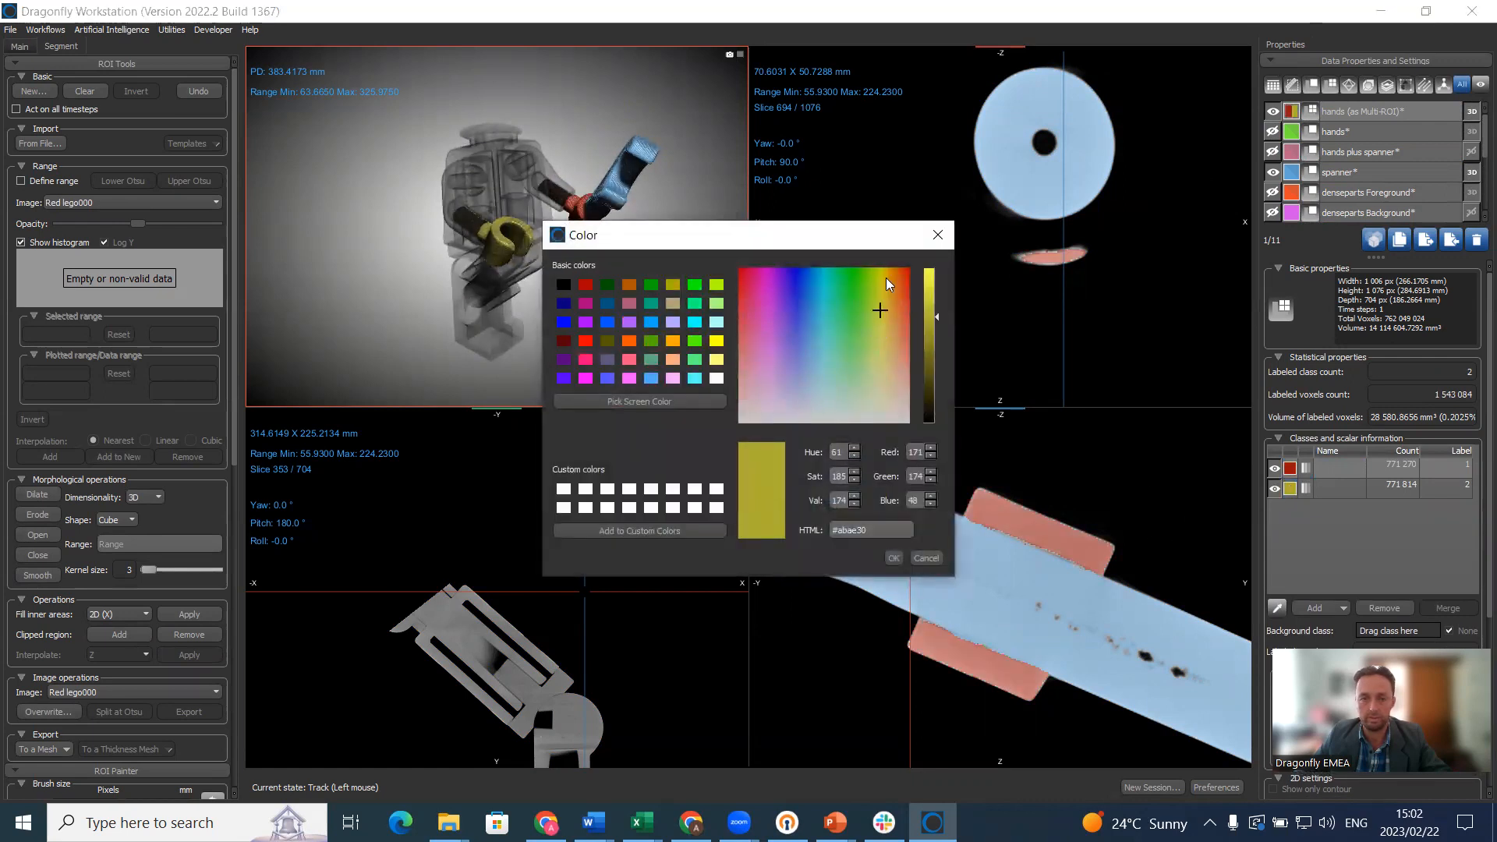
click(716, 341)
click(897, 557)
drag(588, 341, 543, 301)
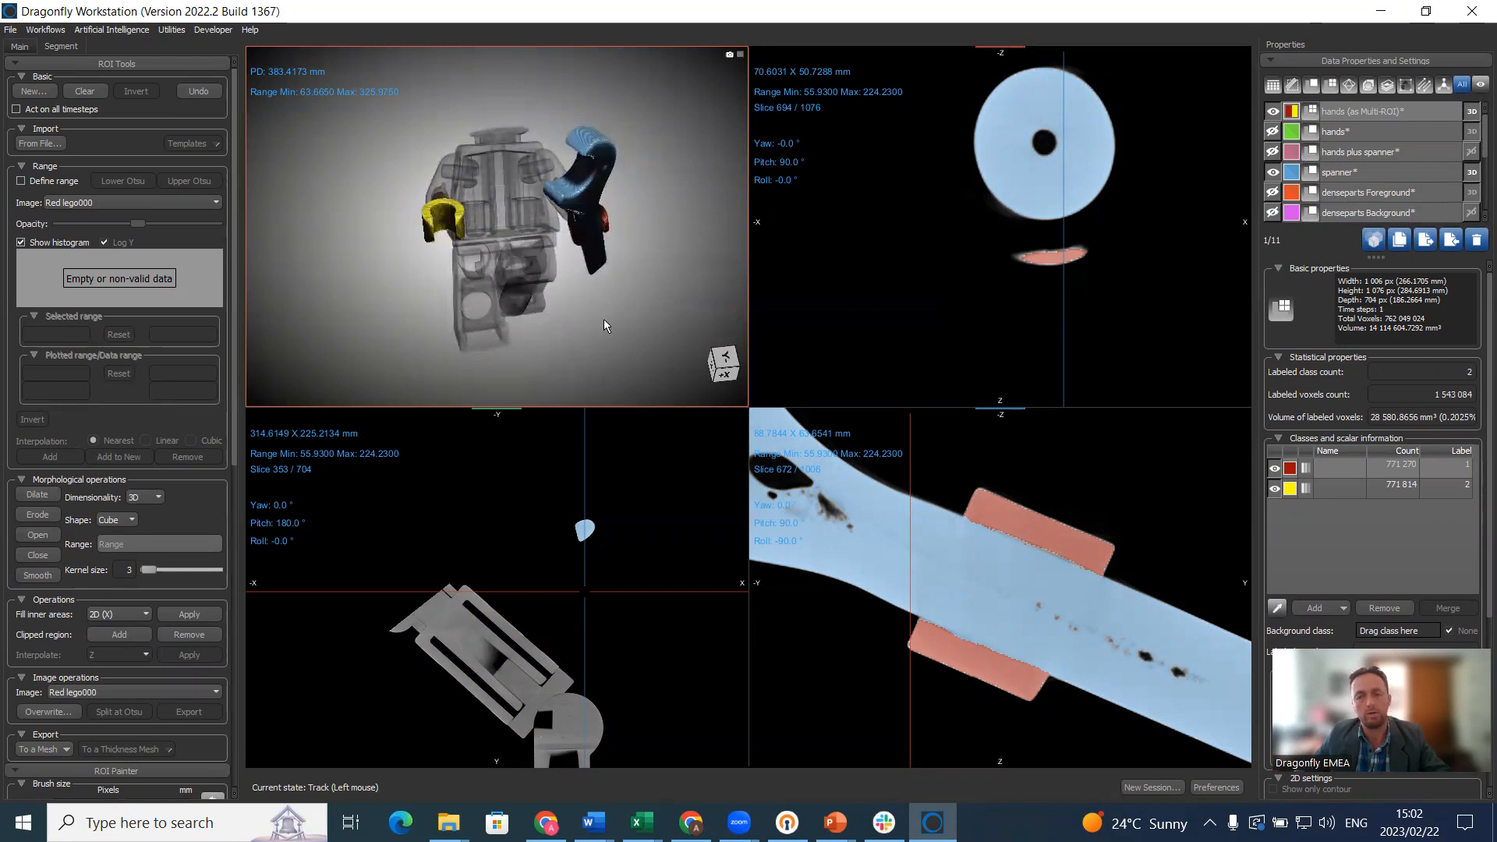
- Maximise the slice view of the gripped spanner and hide the hands multi-ROI and the spanner ROI
double_click(1031, 531)
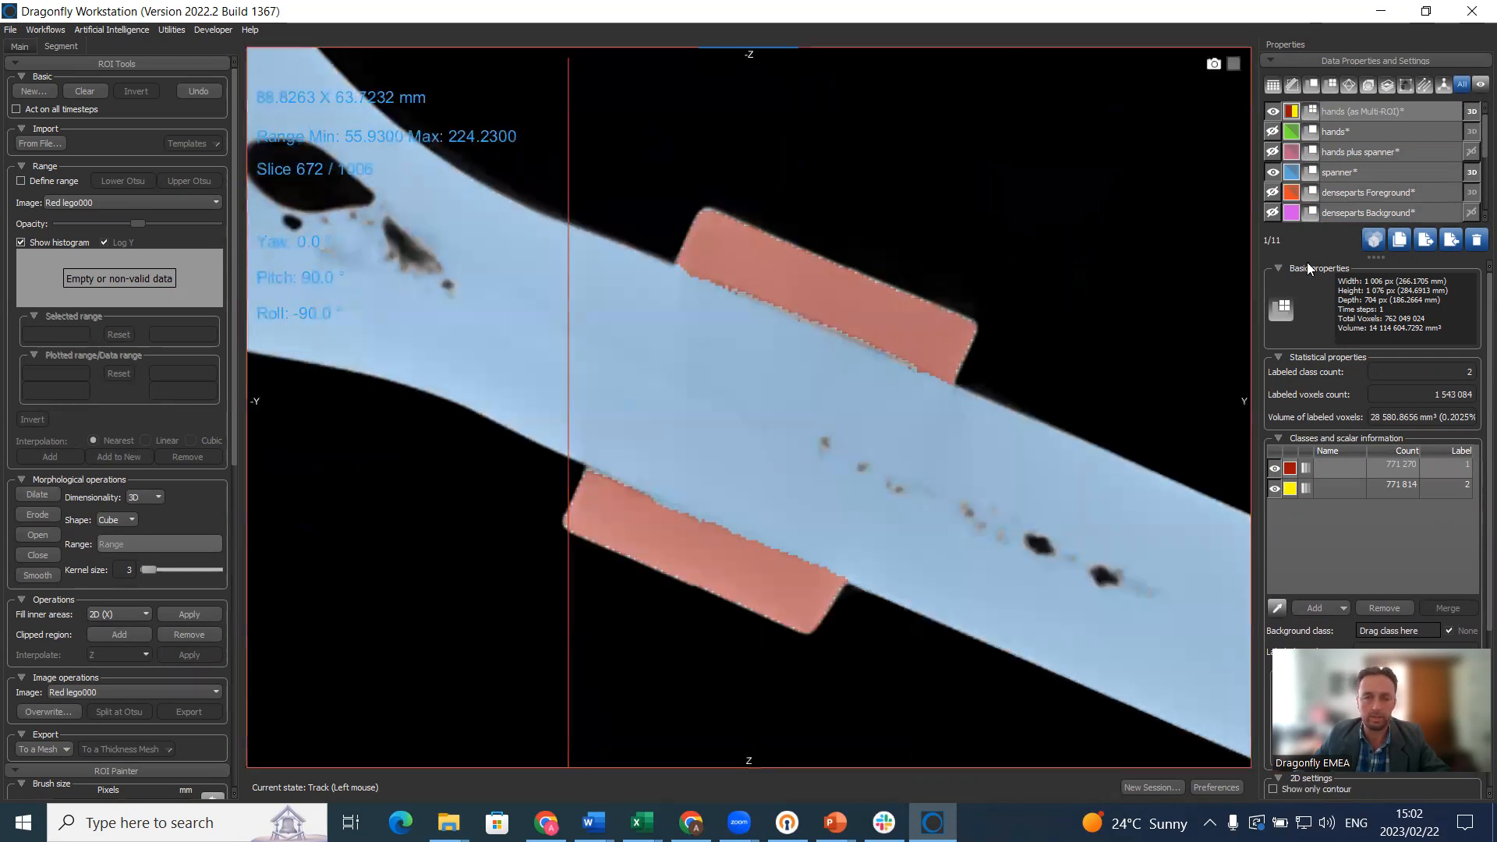
click(1273, 114)
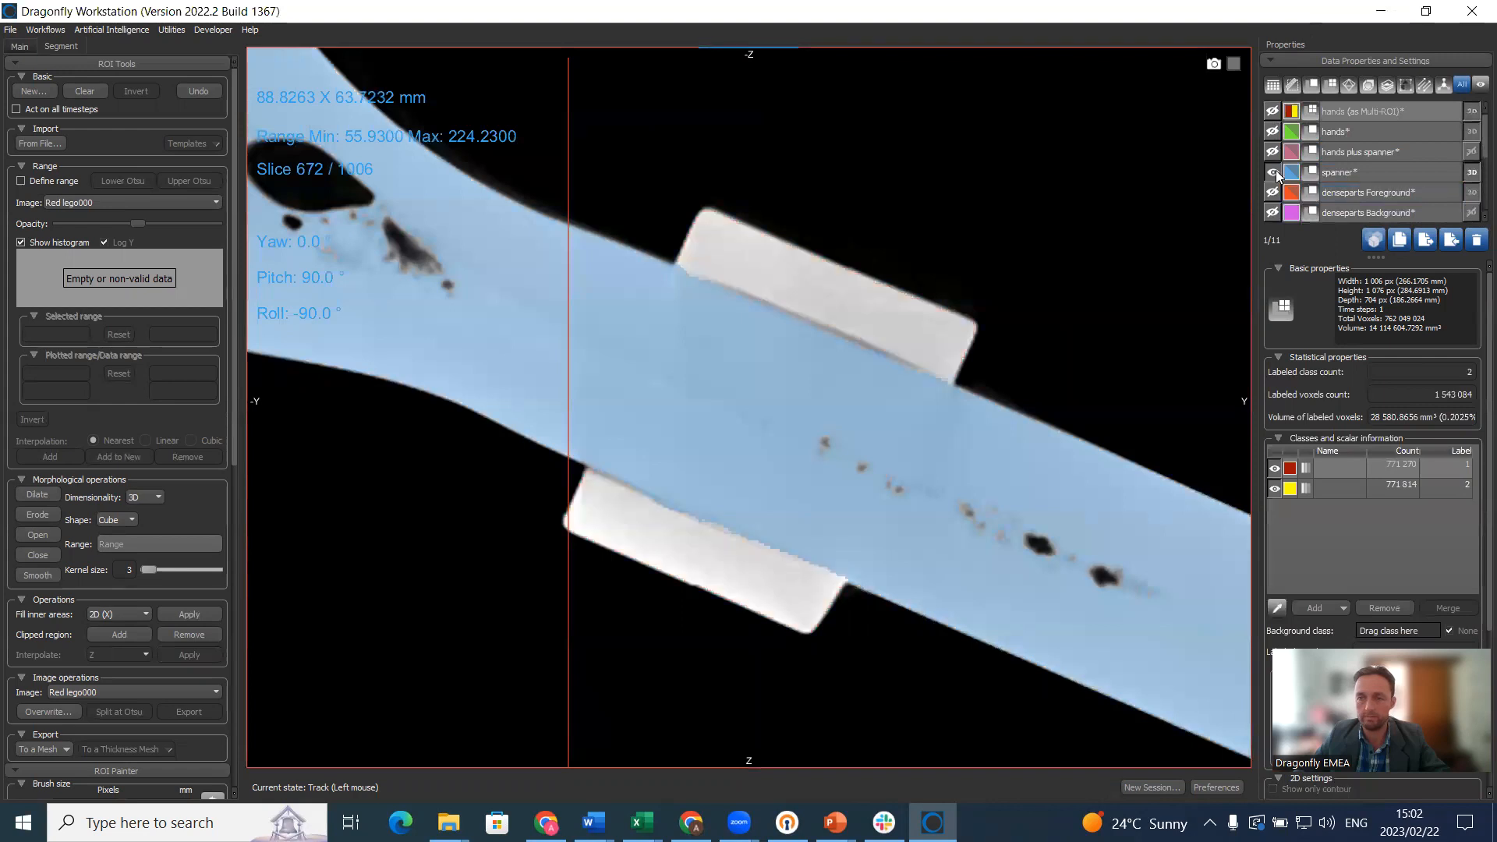
click(1273, 172)
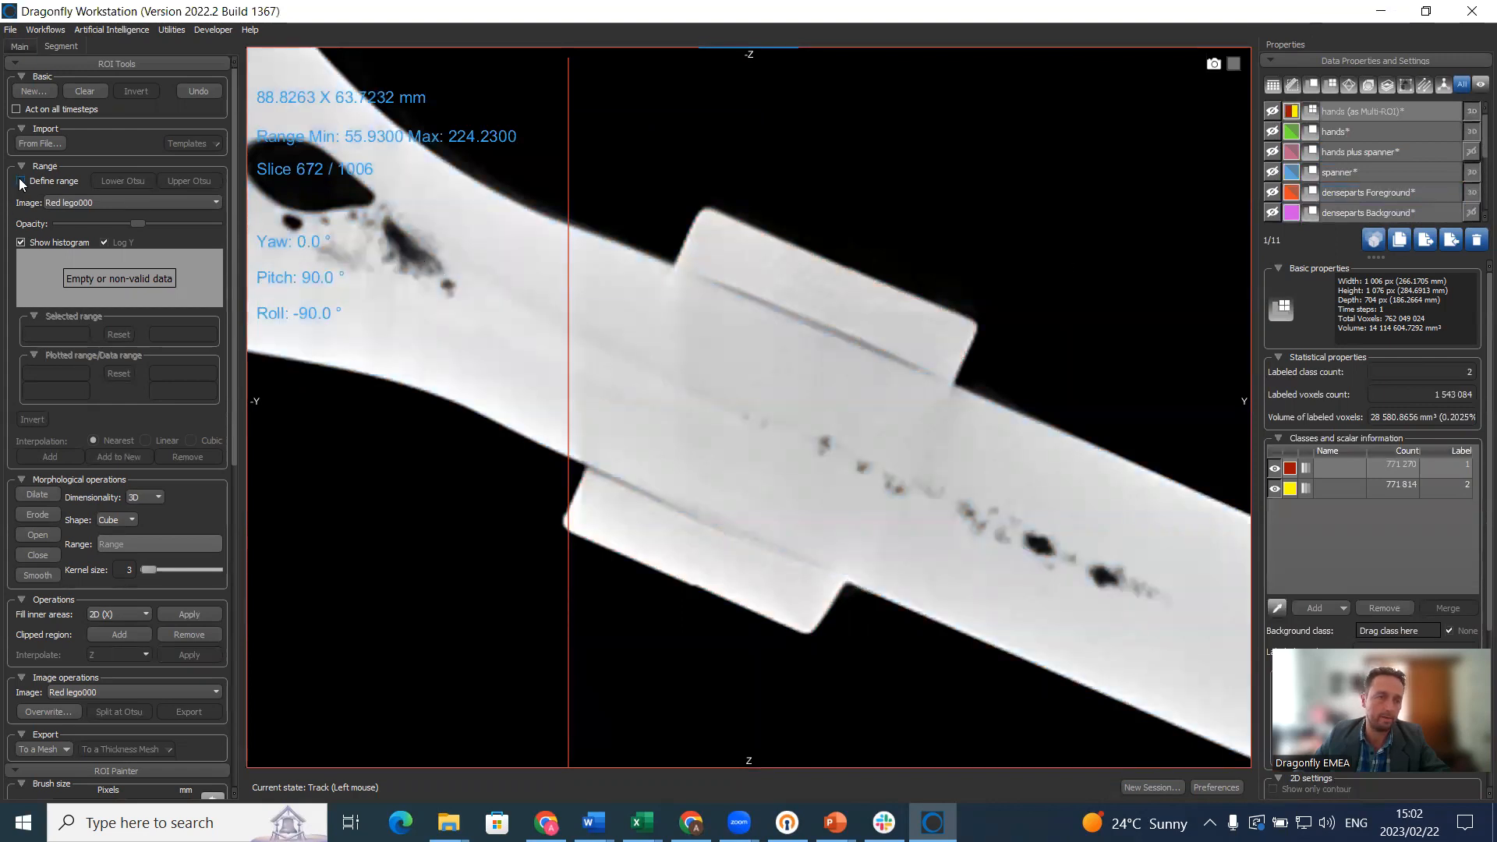
click(25, 91)
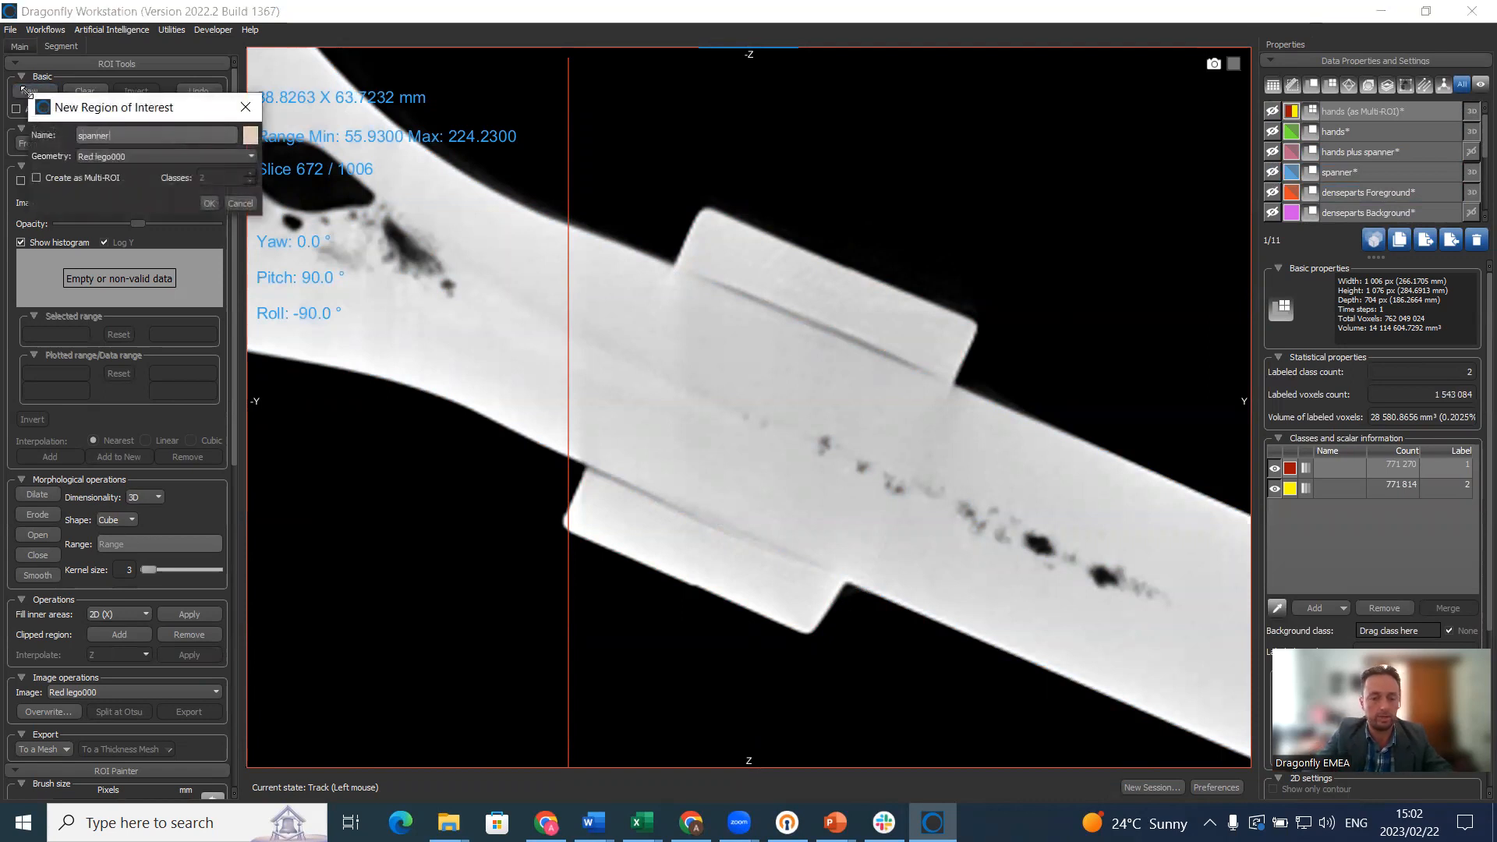
key(Return)
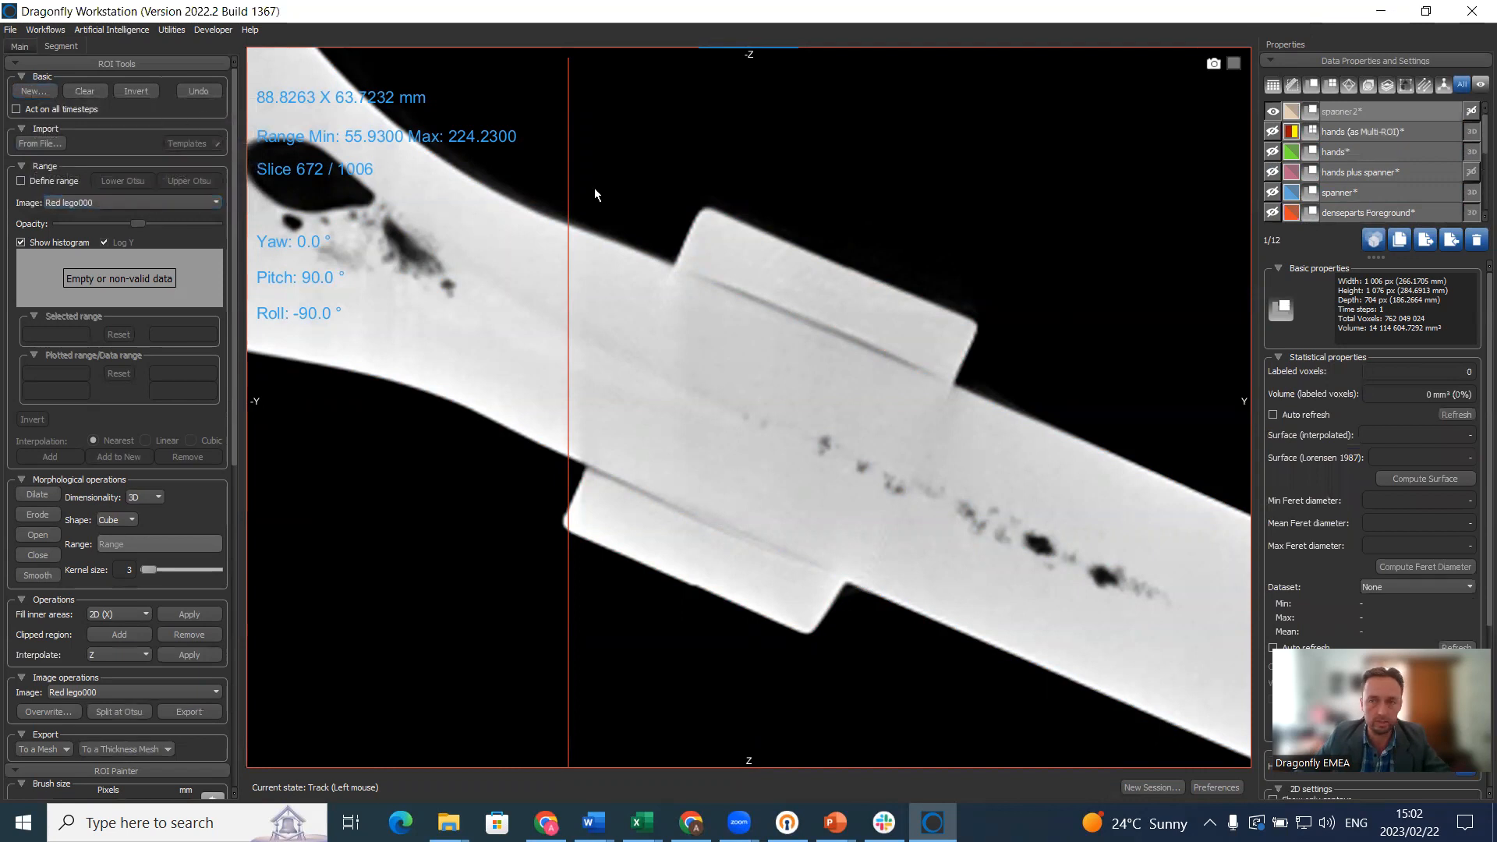
click(1291, 114)
click(924, 570)
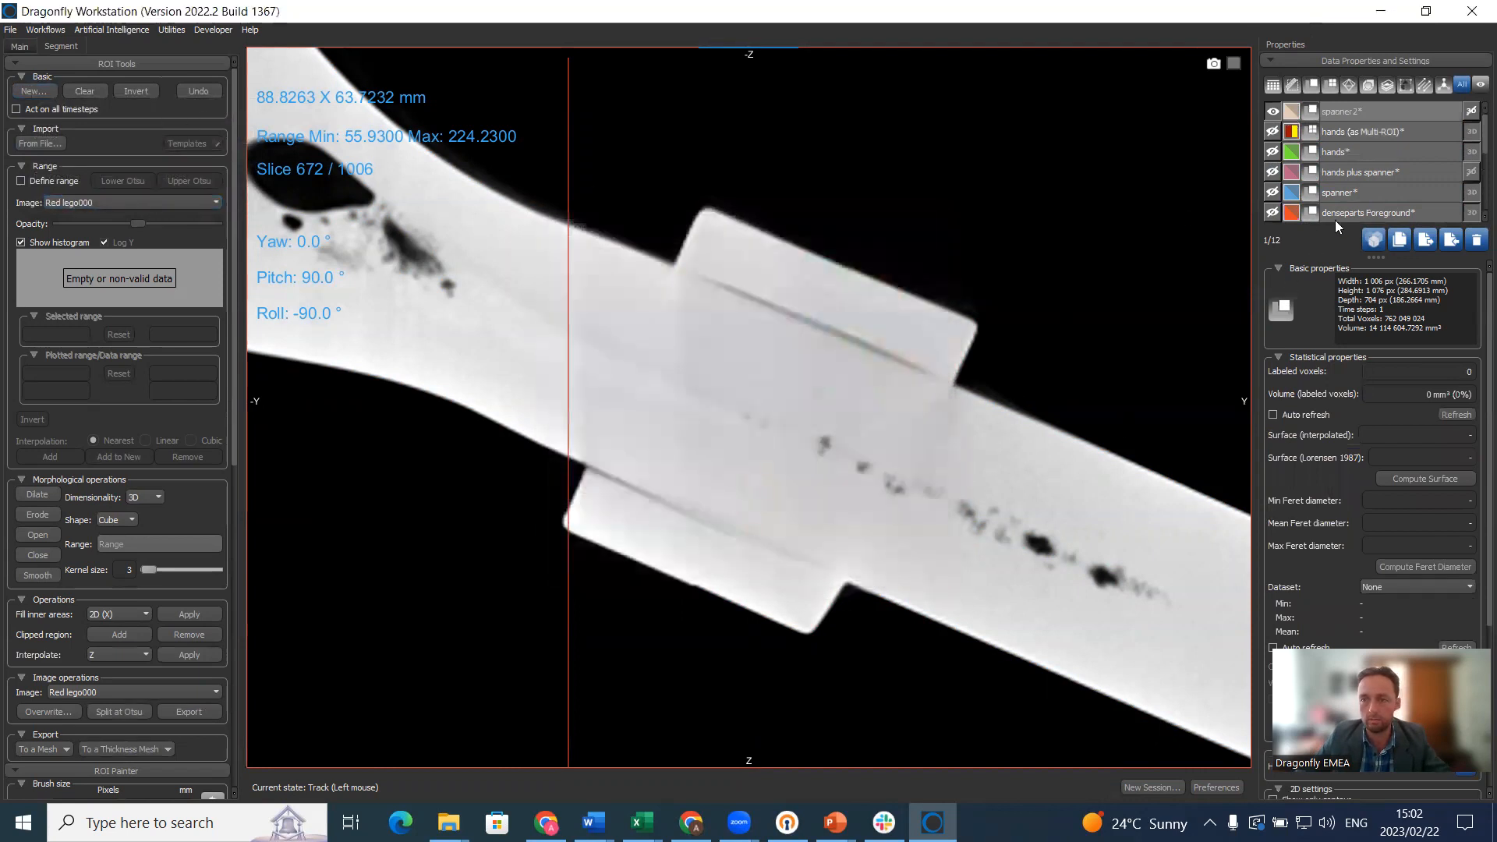
click(1475, 242)
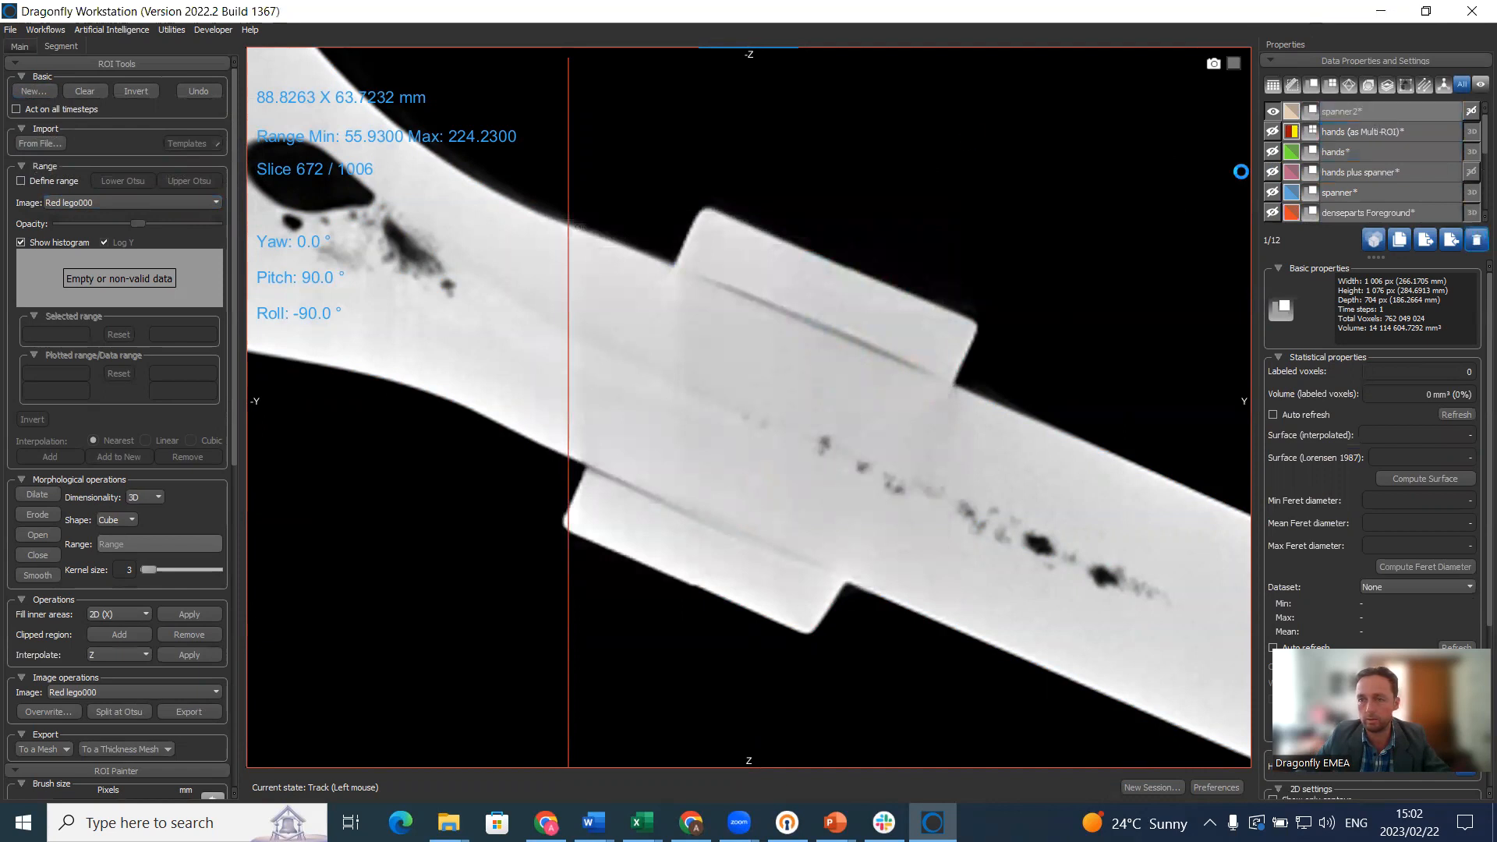
- Create a new ROI named spanner2 with the geometry of Red lego000
click(34, 91)
text(spanner2)
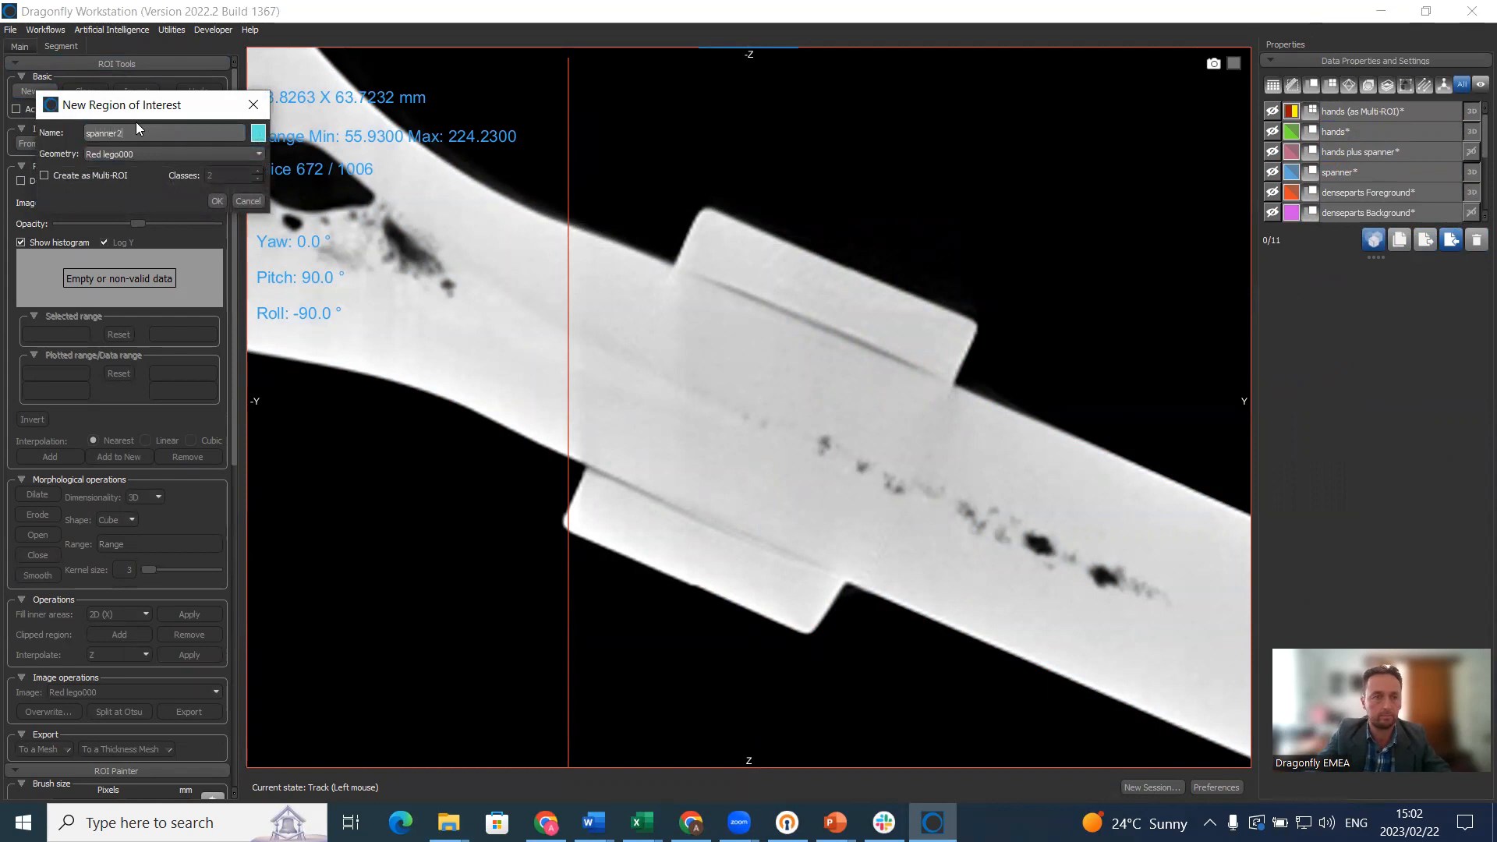
key(Return)
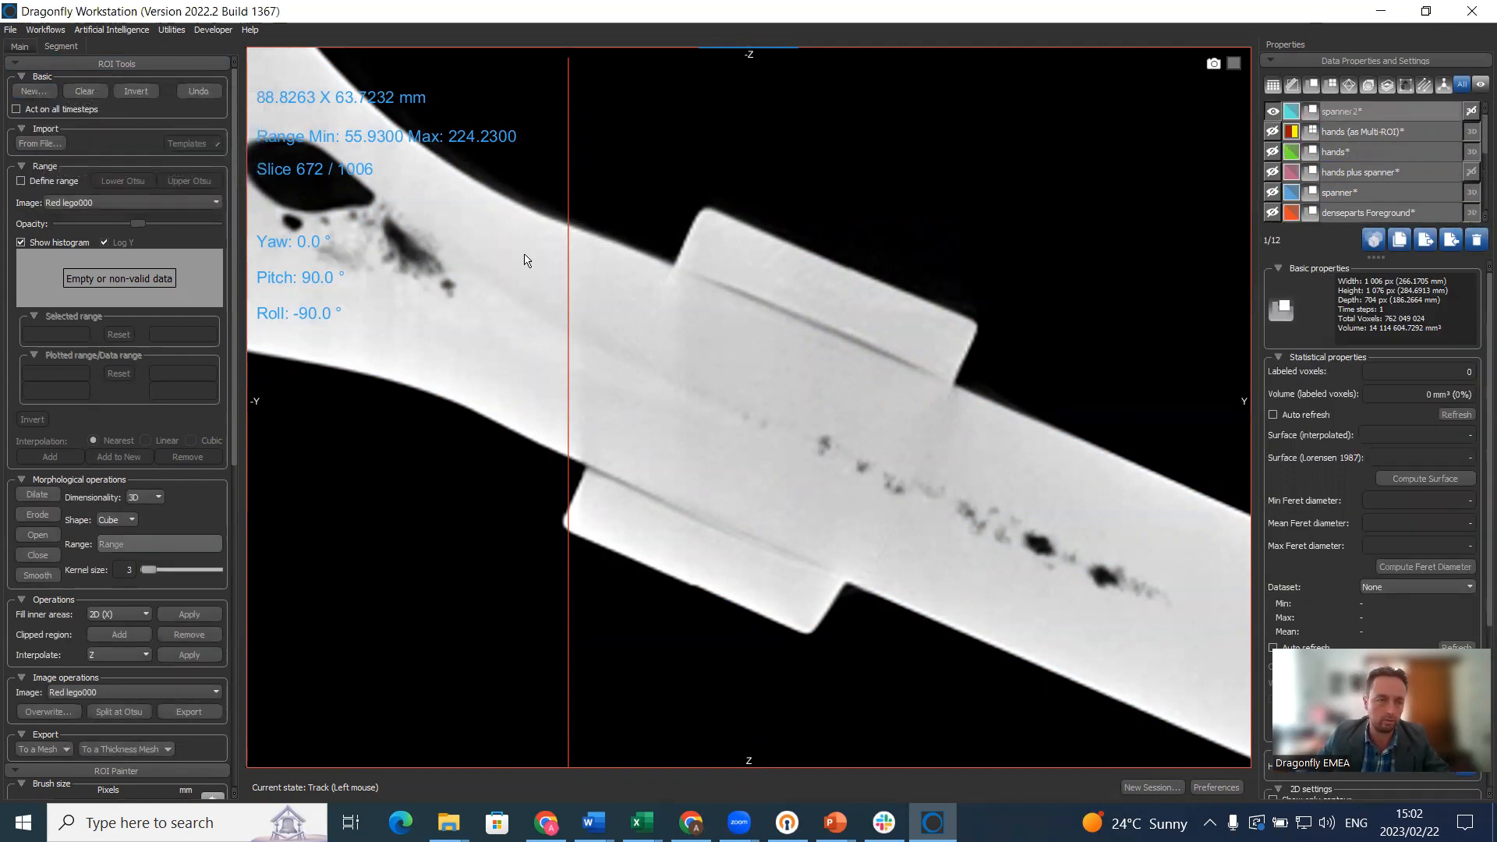
- Set up the 2D circular brush with the Local Otsu mode on Red lego000, using the Upper range
scroll(123, 572, down, 4)
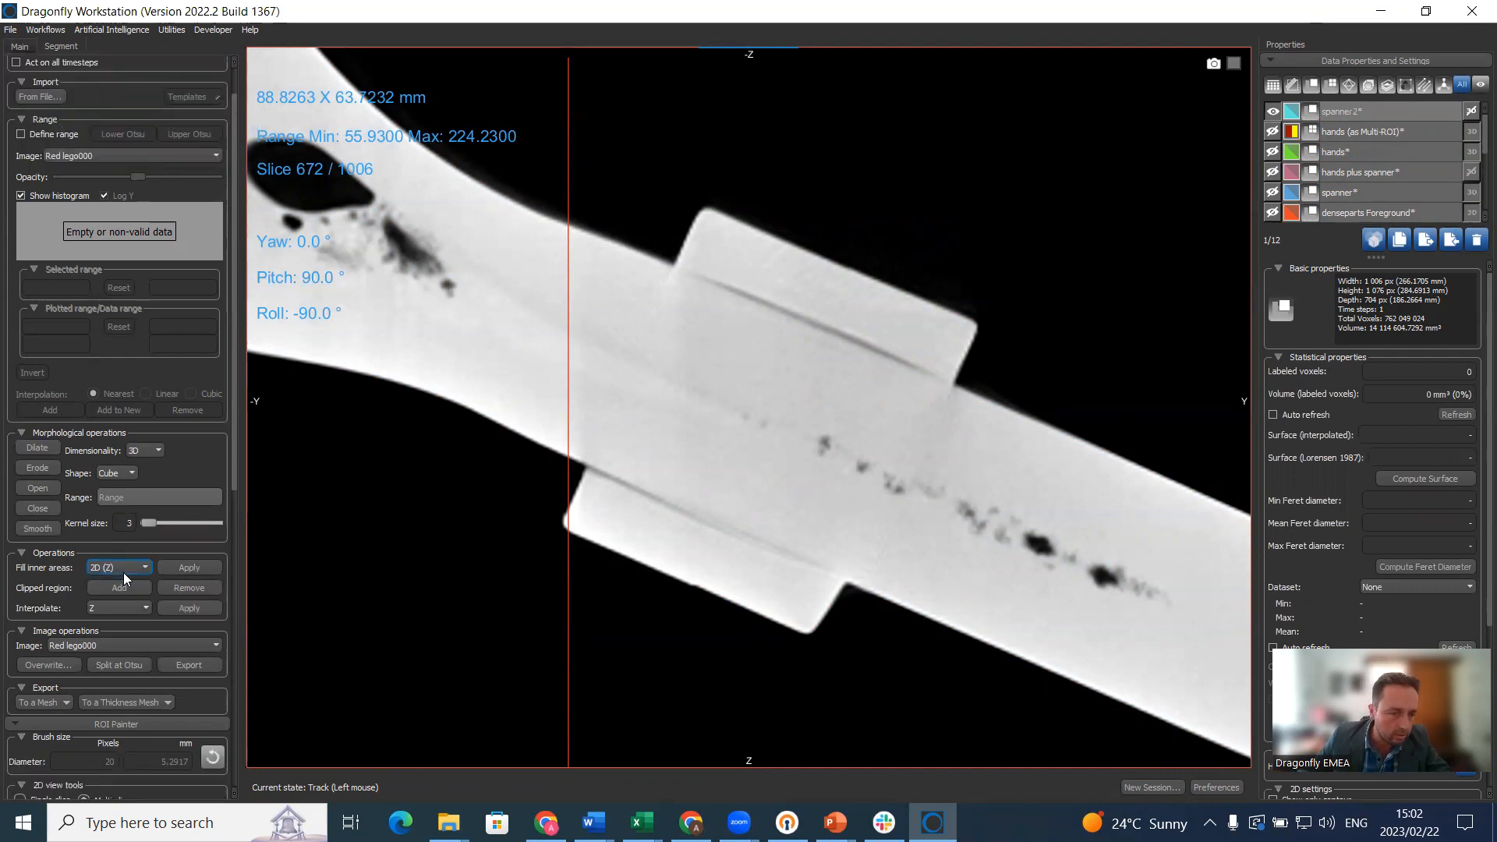
scroll(227, 390, down, 10)
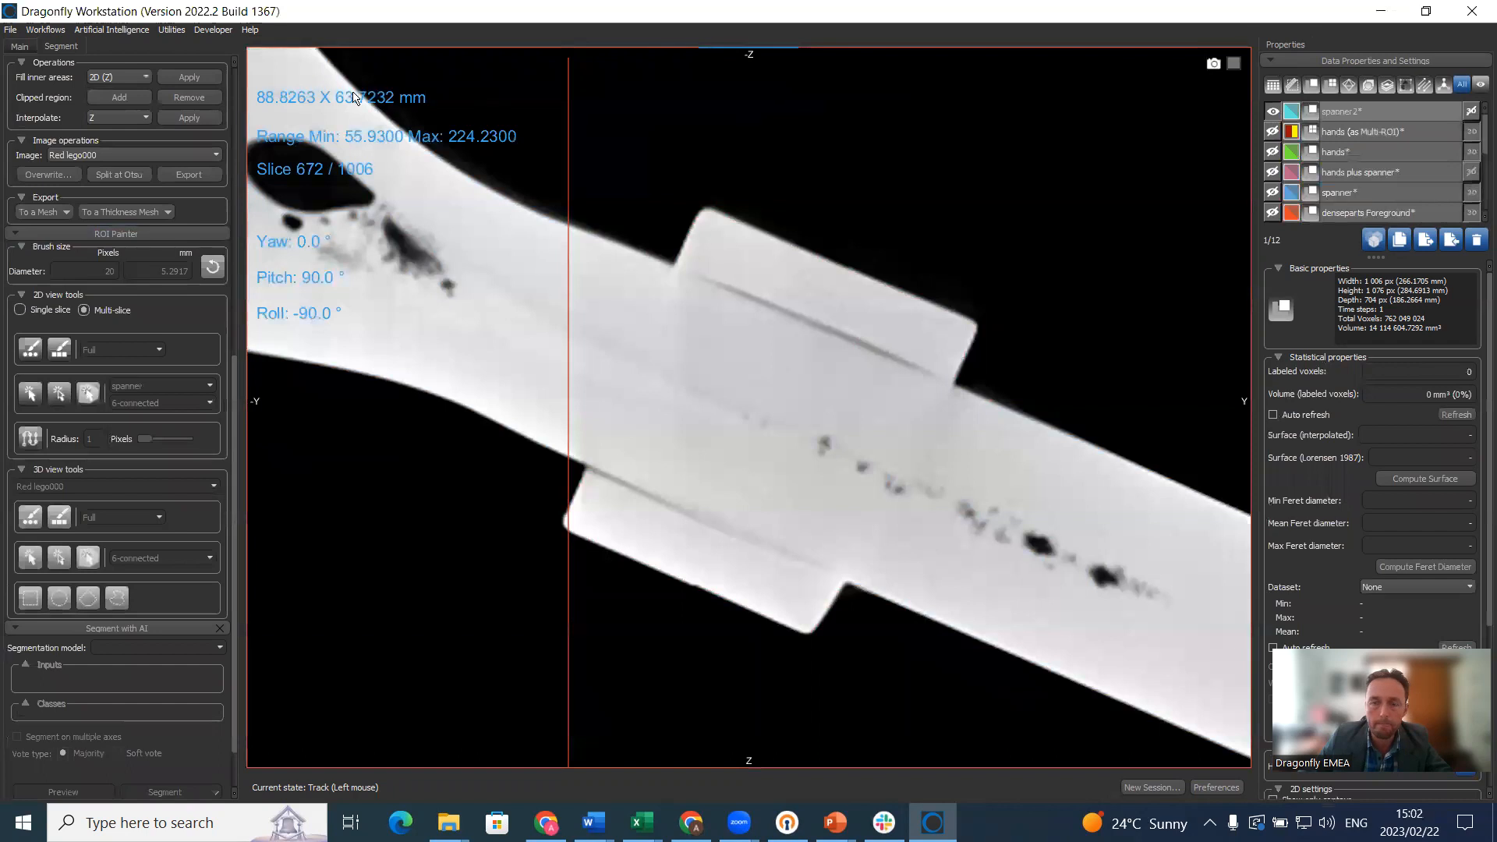
click(30, 349)
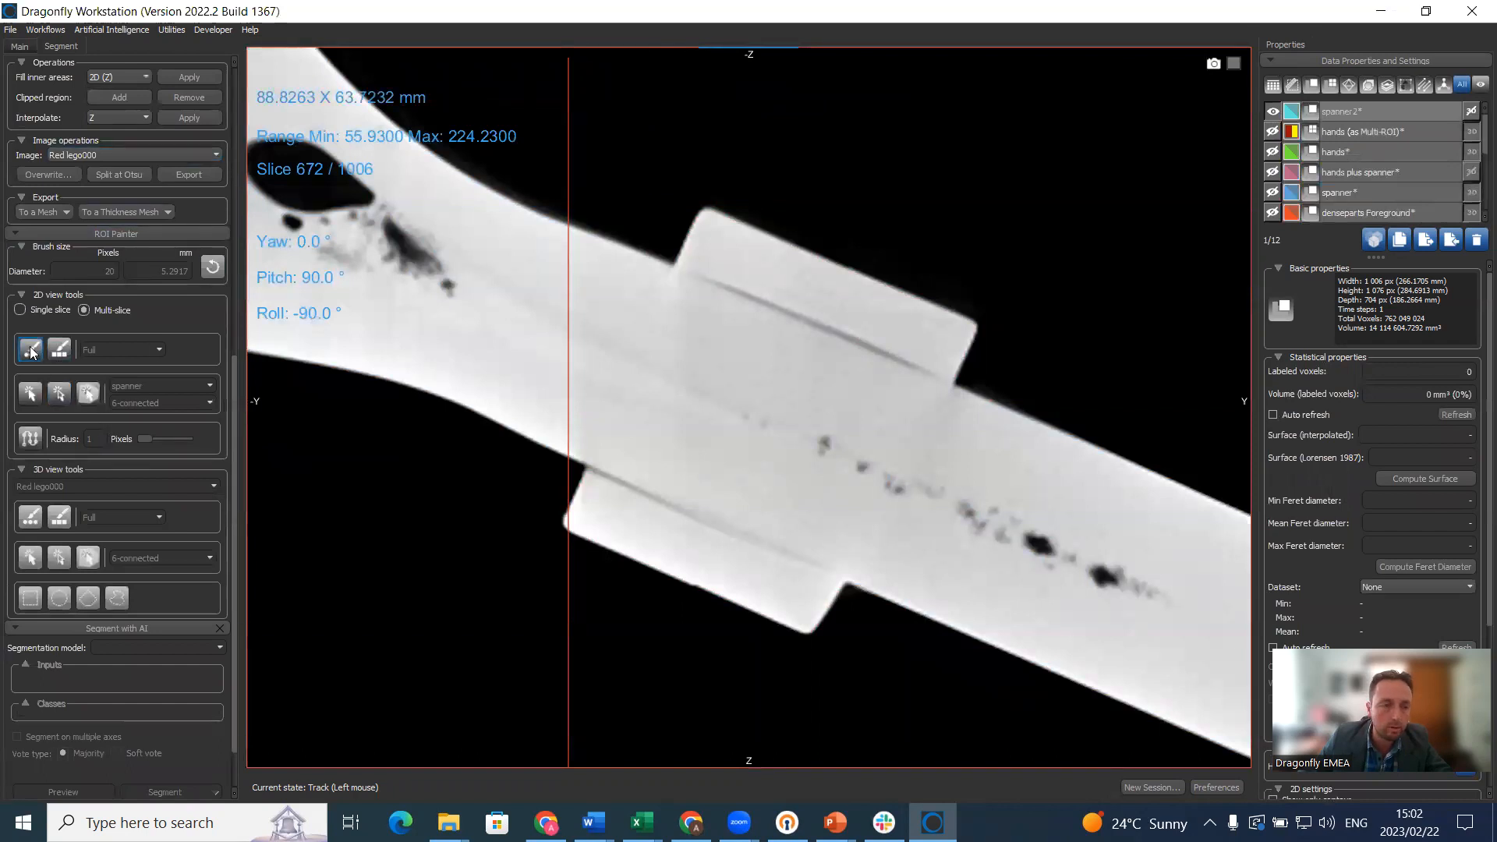
click(115, 351)
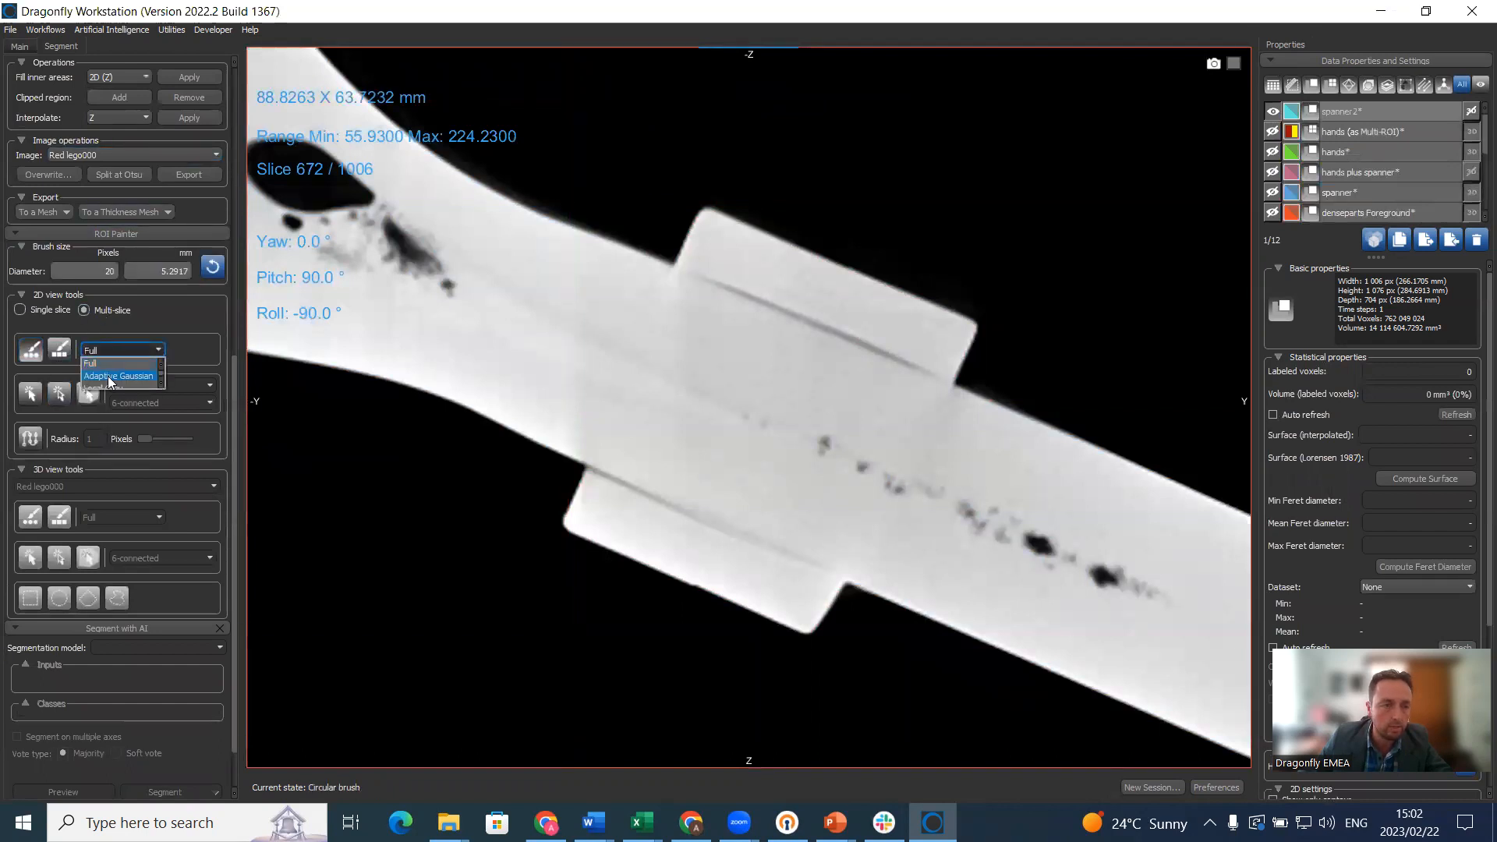
click(112, 377)
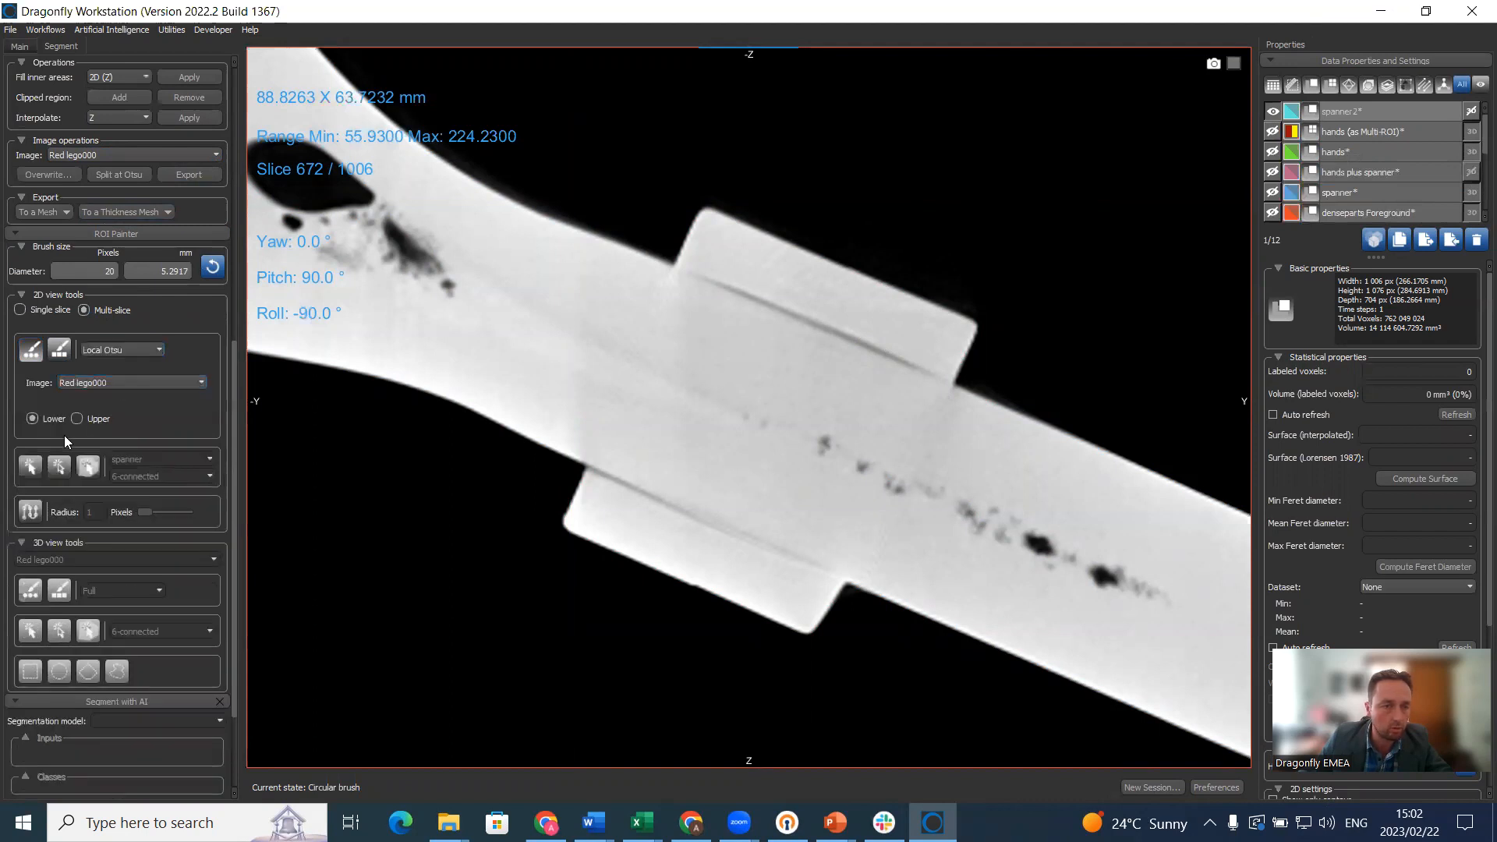
click(77, 418)
- Enlarge the brush to a 37-pixel diameter and paint the spanner handle into spanner2 between the hand's two grips on slice 672
ctrl+scroll(608, 265, up, 9)
ctrl+drag(608, 265, 570, 341)
ctrl+drag(524, 395, 524, 398)
ctrl+scroll(497, 401, up, 5)
ctrl+click(445, 289)
ctrl+scroll(438, 282, up, 4)
ctrl+click(451, 281)
ctrl+scroll(499, 327, down, 5)
mouse_move(595, 333)
ctrl+mouse_down()
mouse_move(685, 395)
mouse_move(920, 468)
mouse_move(822, 431)
ctrl+mouse_up()
- Zoom in on the painted handle and fill the unlabelled strip along its lower edge beside the hand
right_drag(754, 321, 755, 273)
right_drag(755, 409, 757, 510)
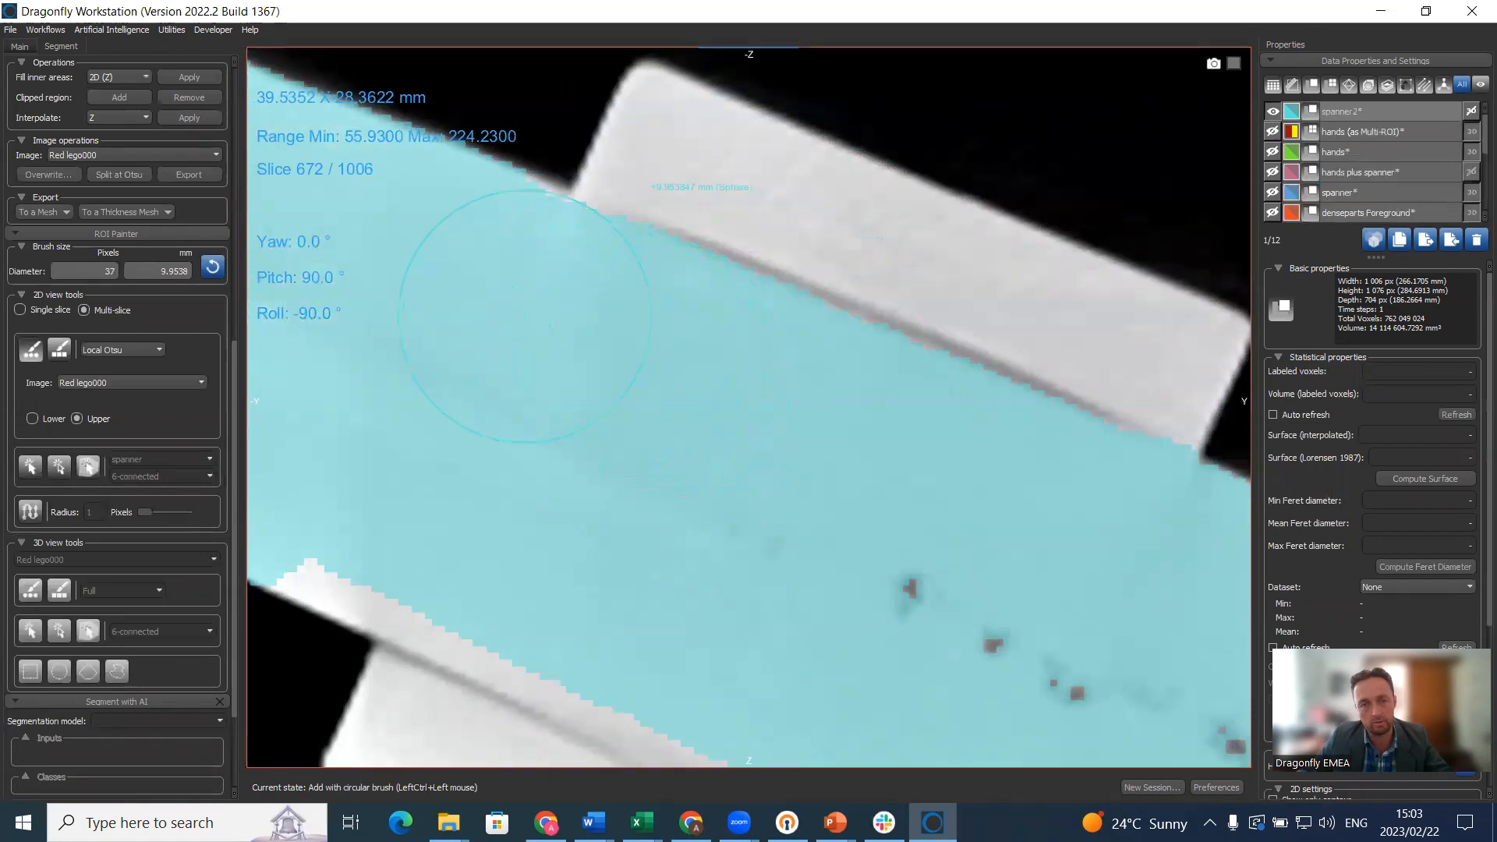
right_drag(622, 424, 610, 343)
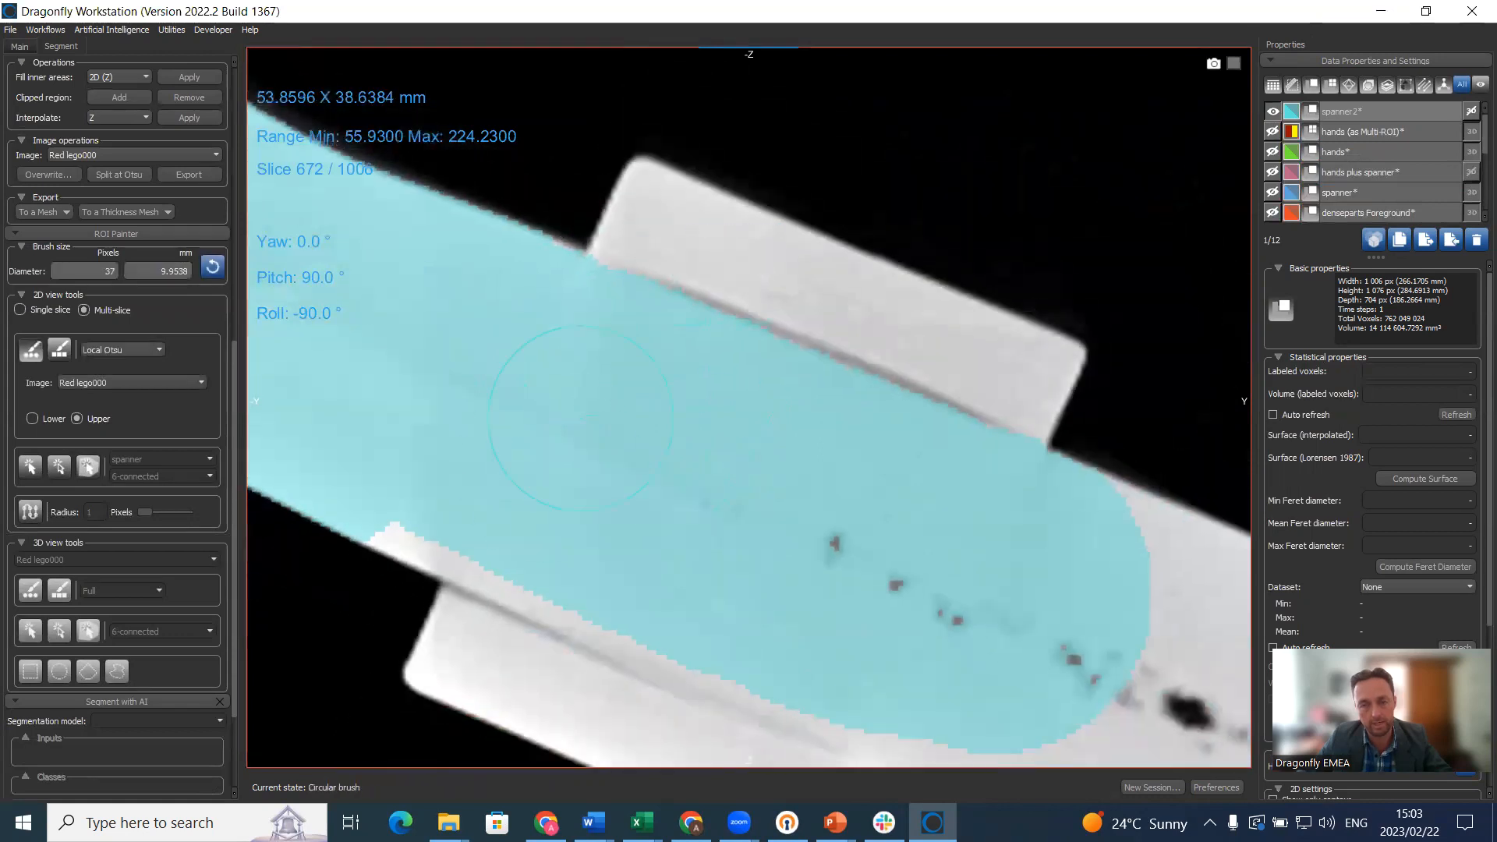
mouse_move(471, 450)
ctrl+mouse_down()
mouse_move(428, 468)
mouse_move(493, 496)
ctrl+mouse_up()
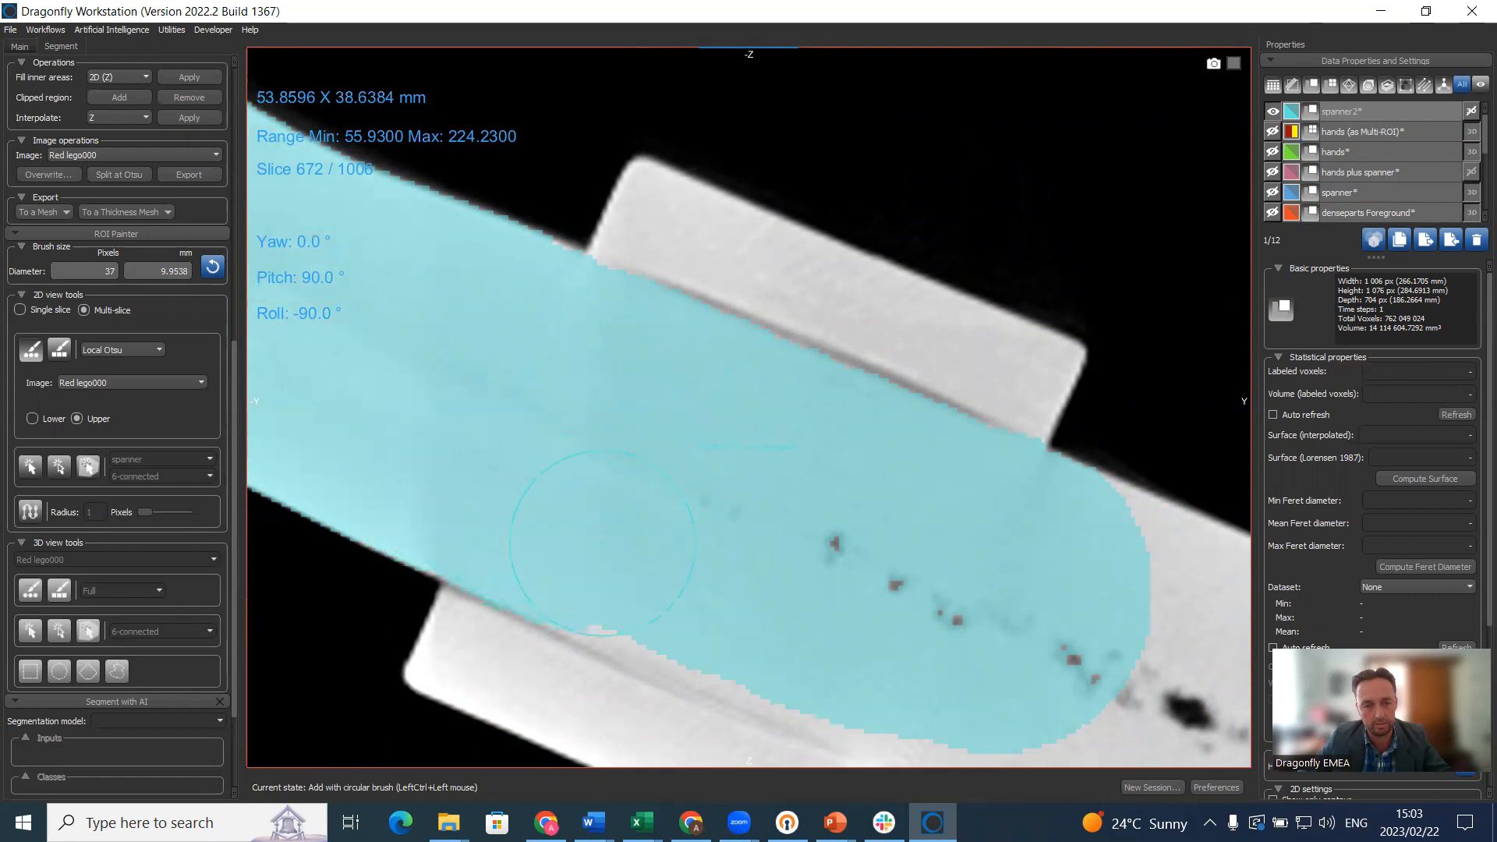
- Check the extent of the painted spanner2 label on slice 658 and leave the brush
middle_drag(842, 605, 727, 443)
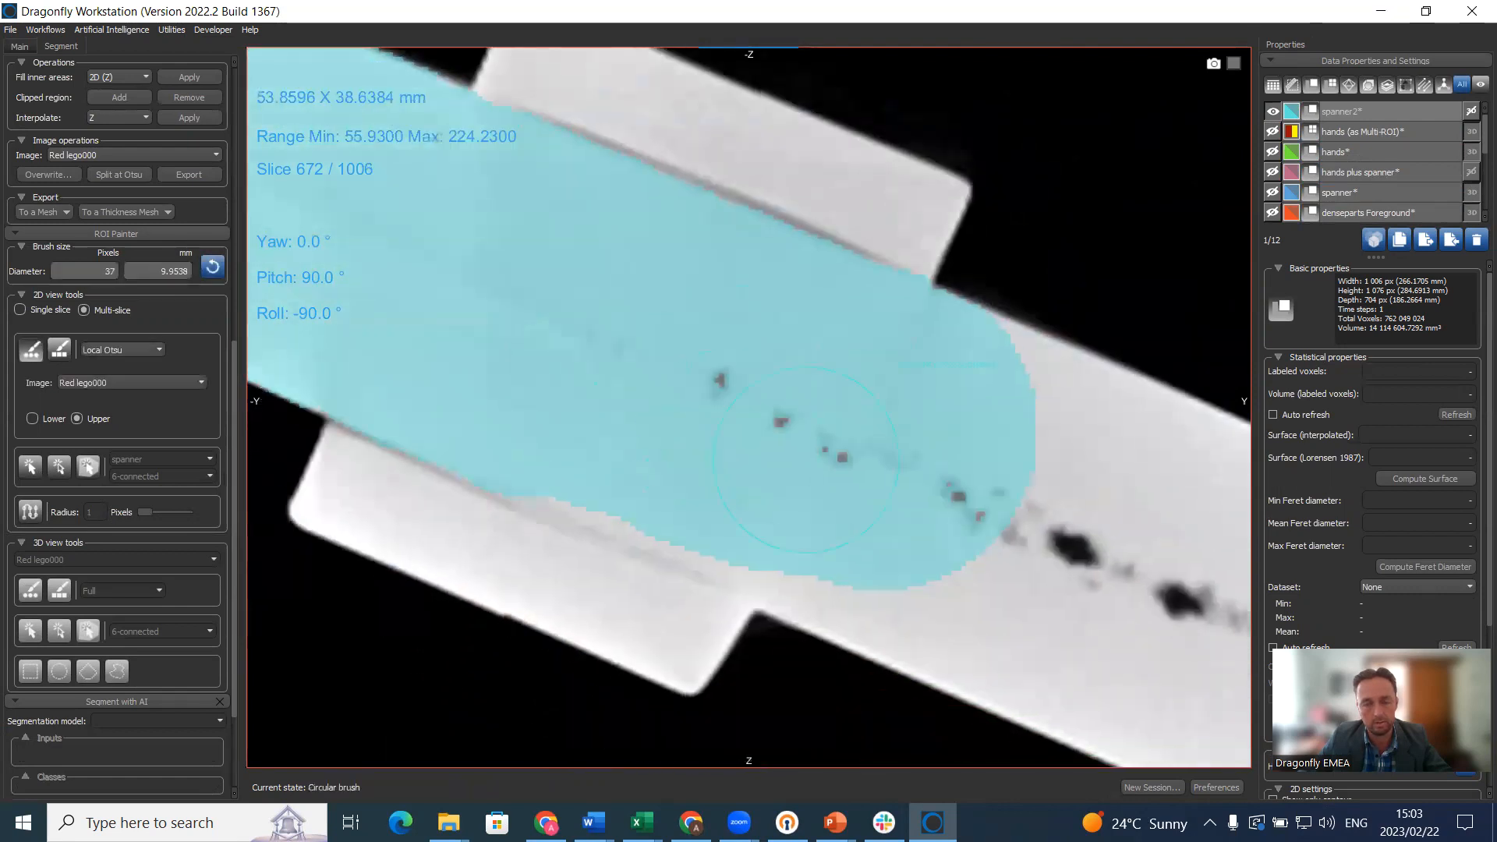
scroll(806, 459, up, 14)
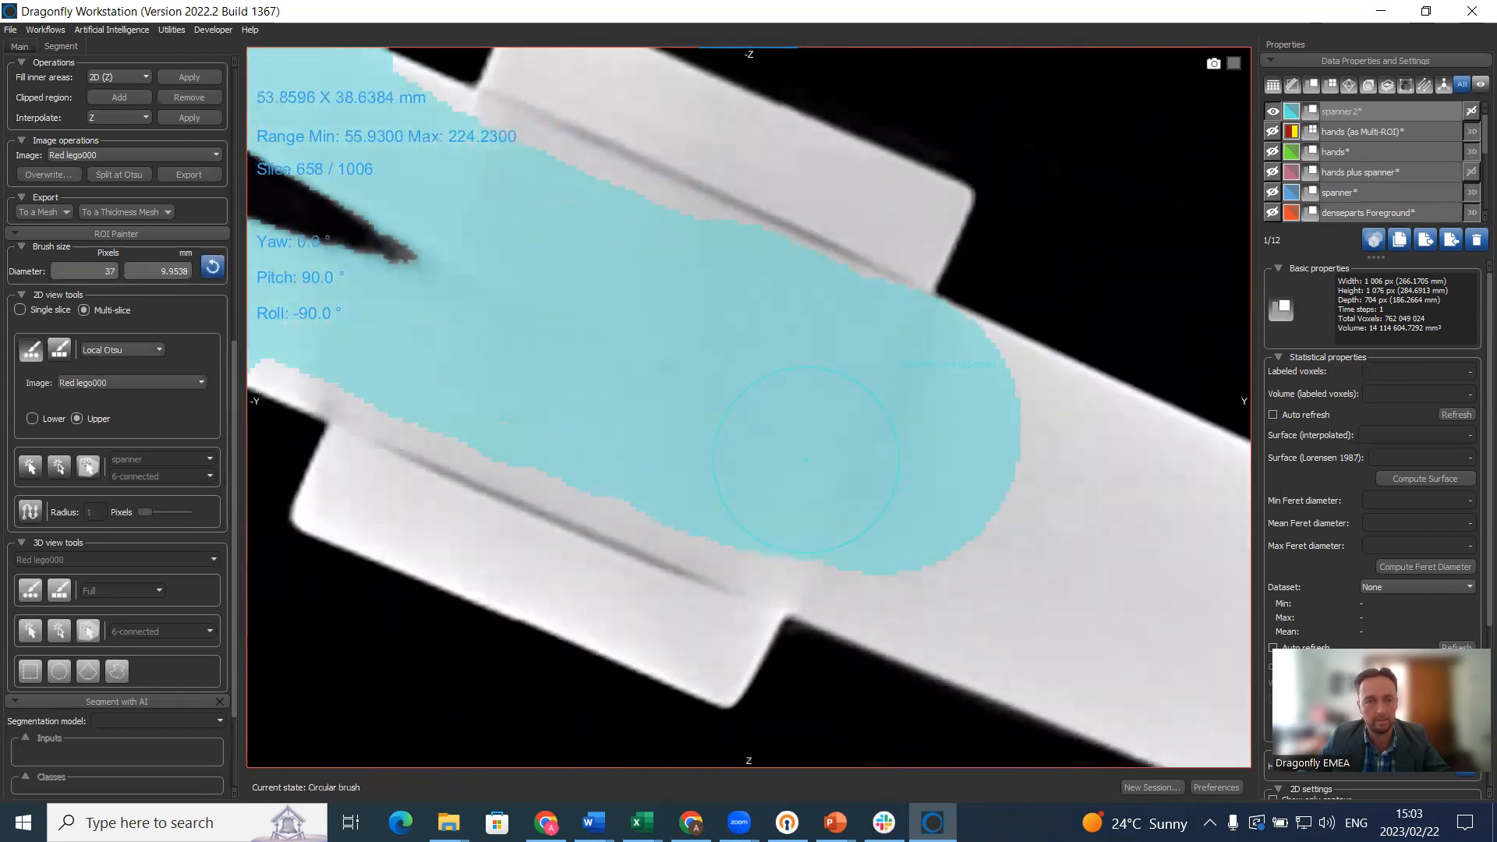
key(Escape)
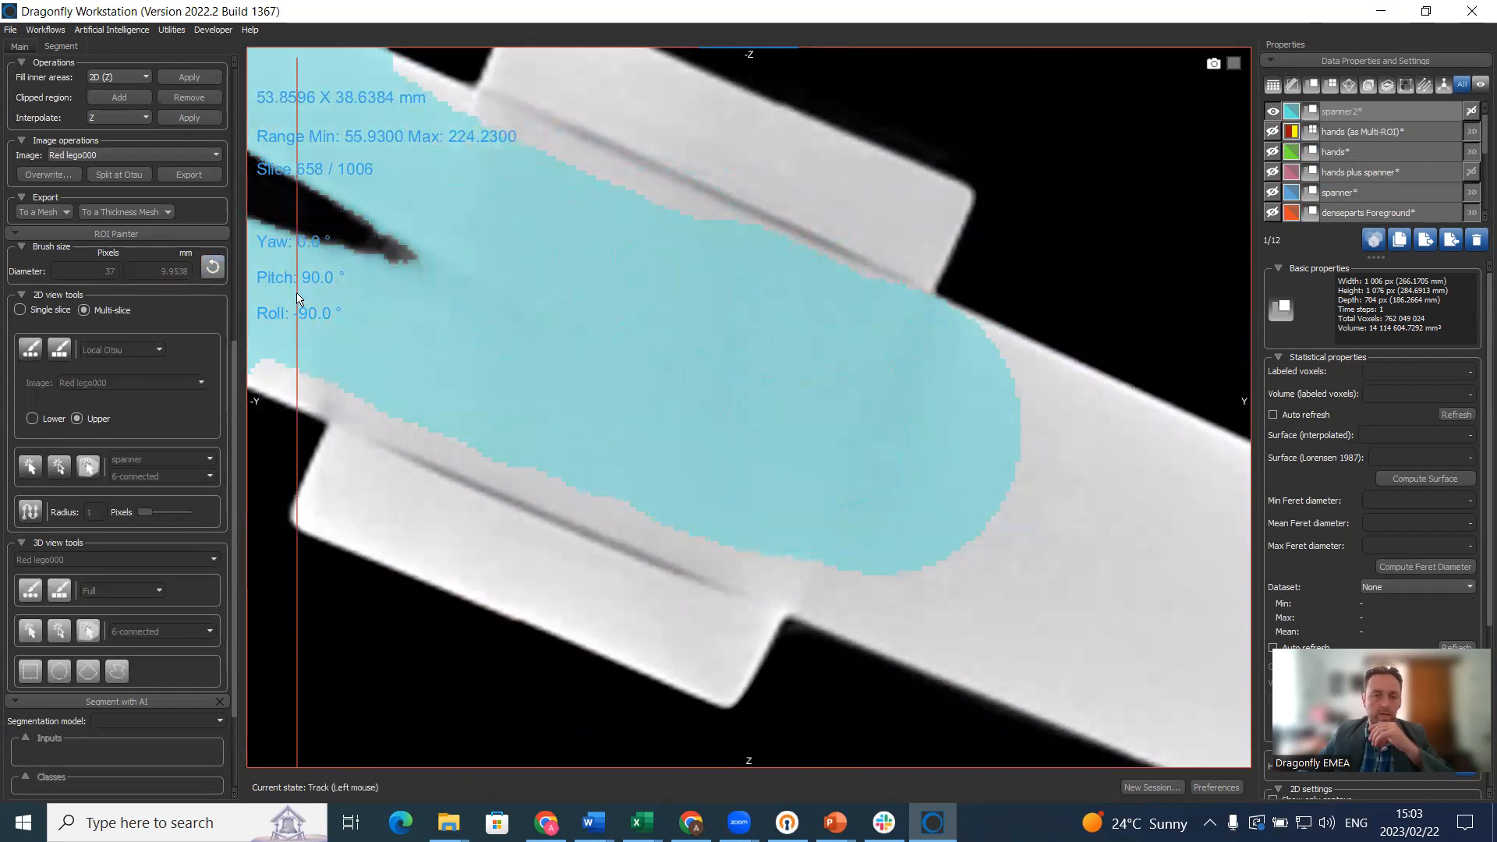